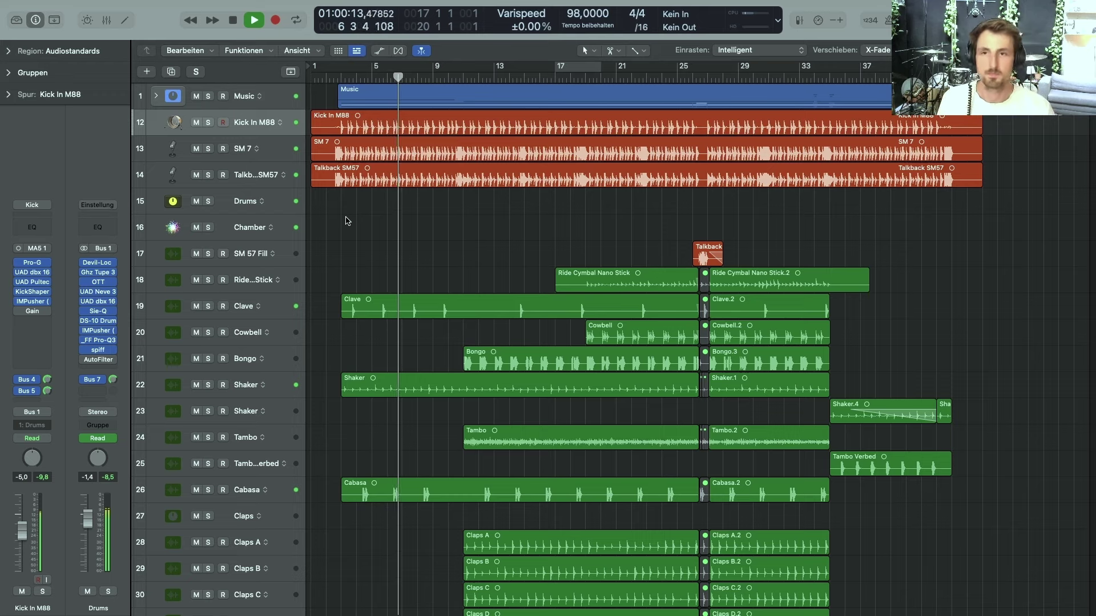
Mute and unmute the Music track twice during playback to hear the drums and percussion without it
click(196, 96)
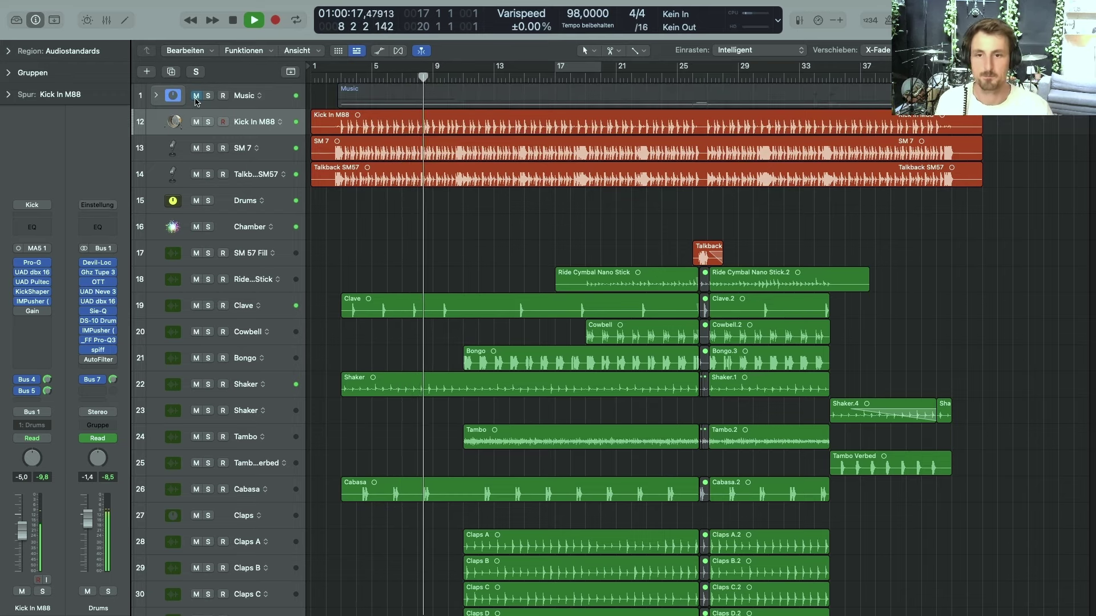
click(196, 98)
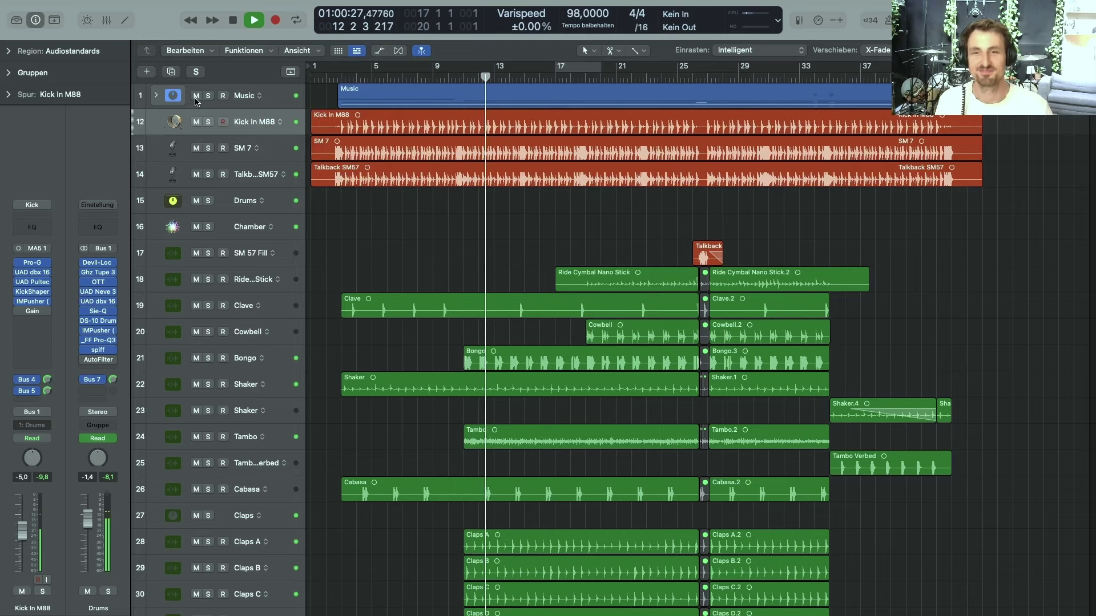
click(196, 96)
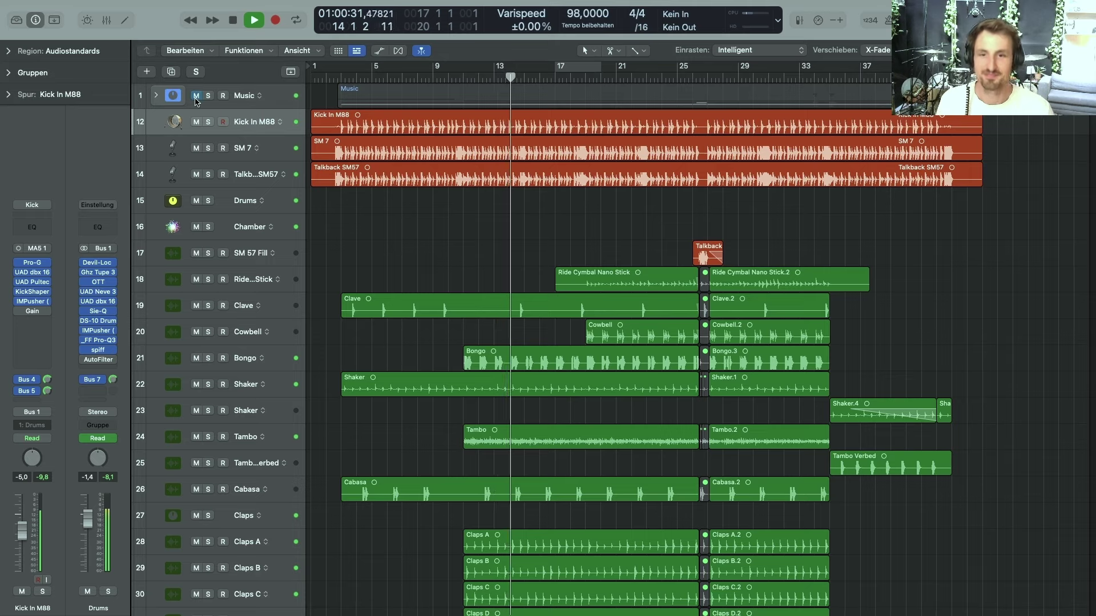
click(196, 97)
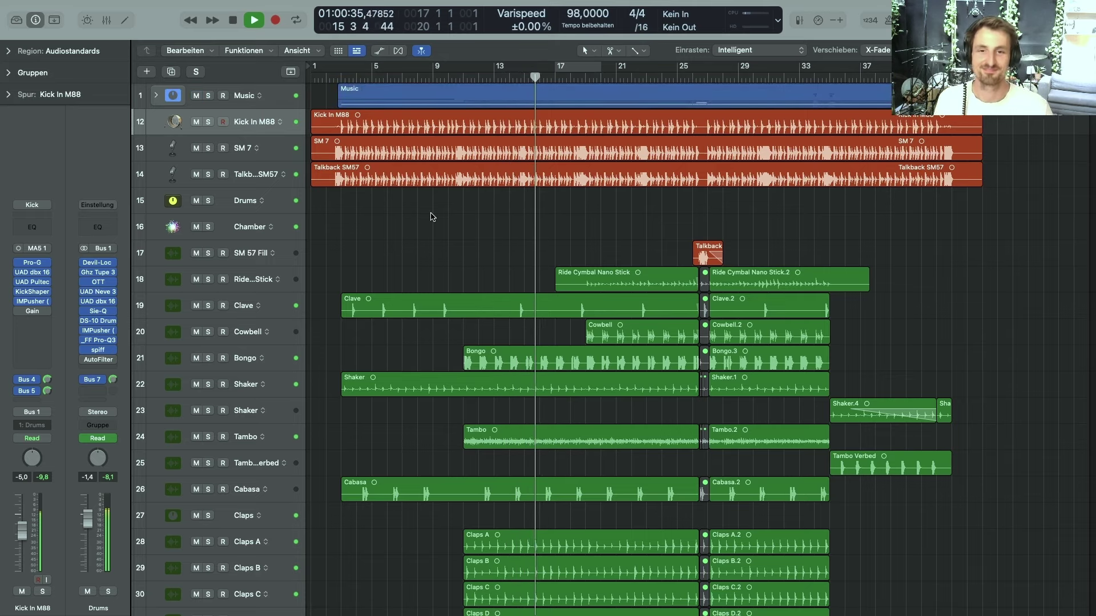
Increase the track height to reveal the header volume sliders, and momentarily mute the Music track to compare the mix
key(super+Down)
key(super+Down)
key(super+Down)
key(super+Down)
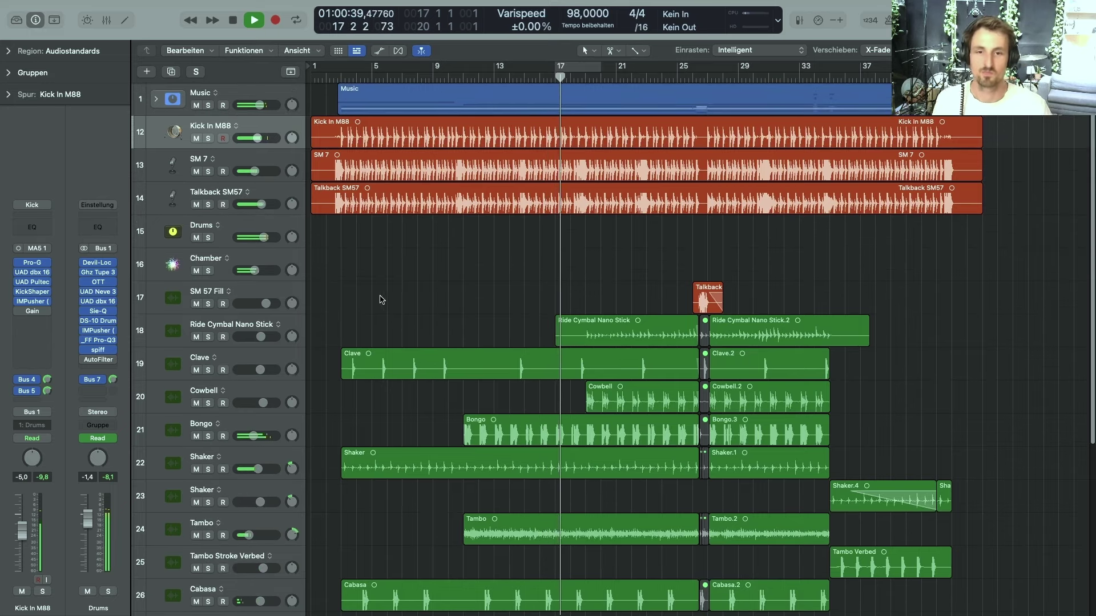
click(197, 106)
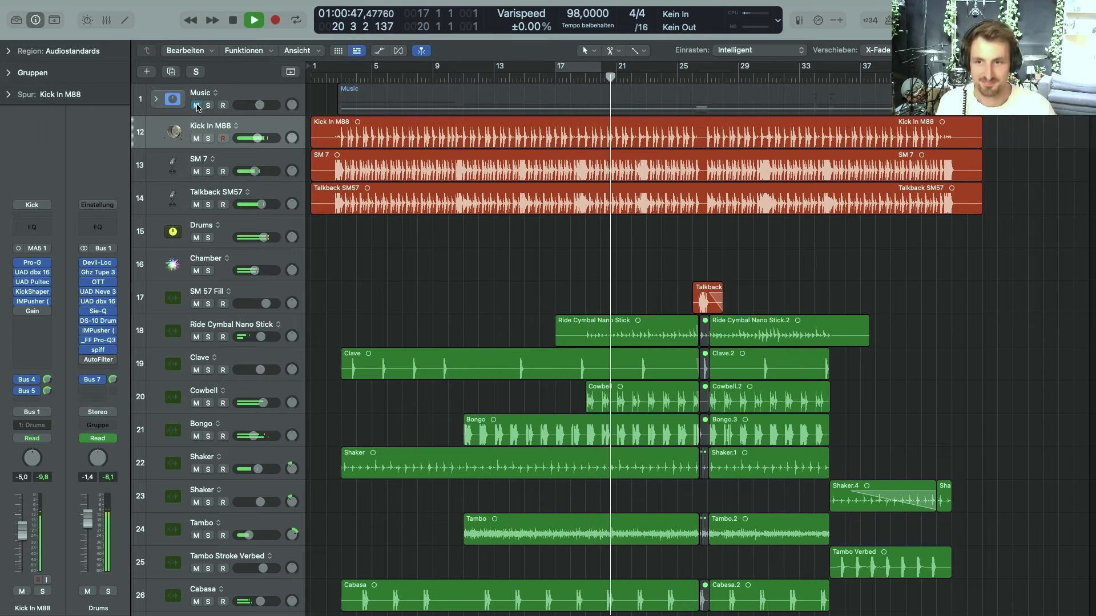
click(196, 106)
Audition the Claps track by soloing it momentarily during playback
scroll(487, 258, down, 3)
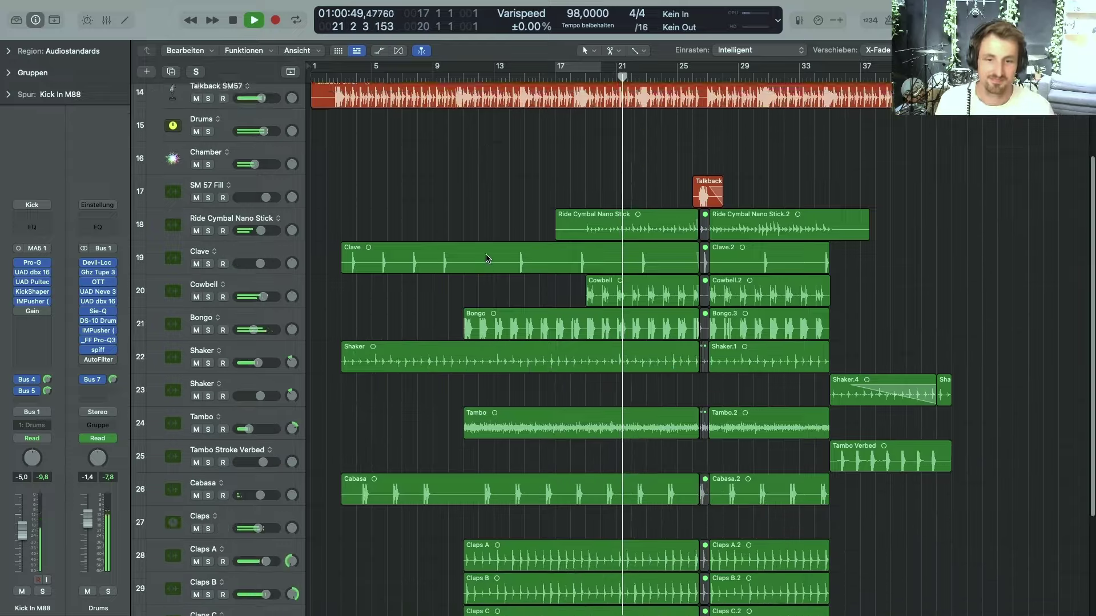
scroll(487, 258, down, 4)
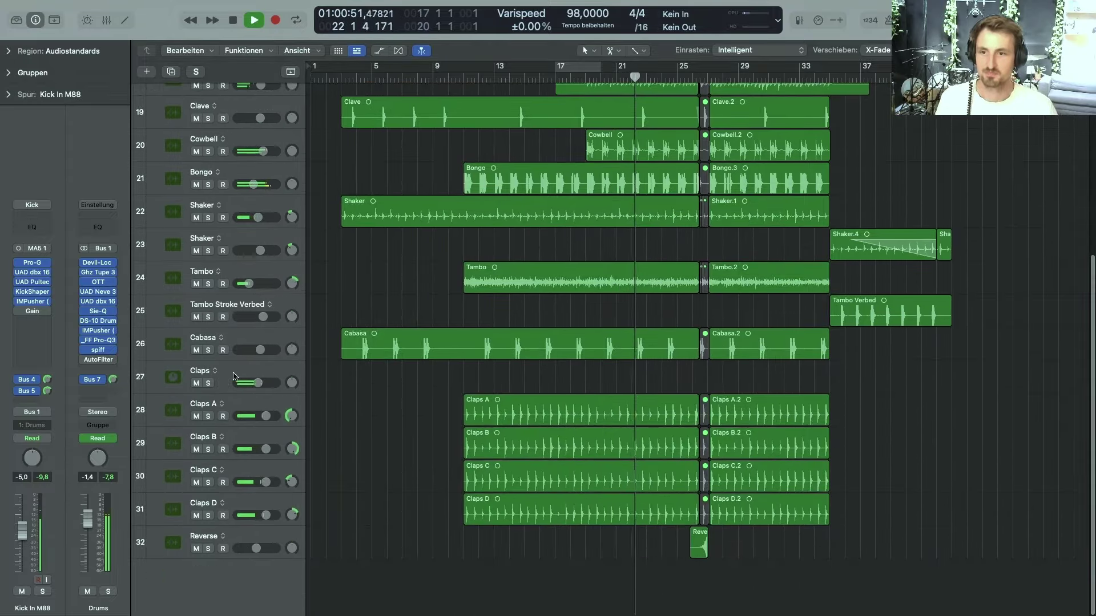
click(208, 383)
click(208, 383)
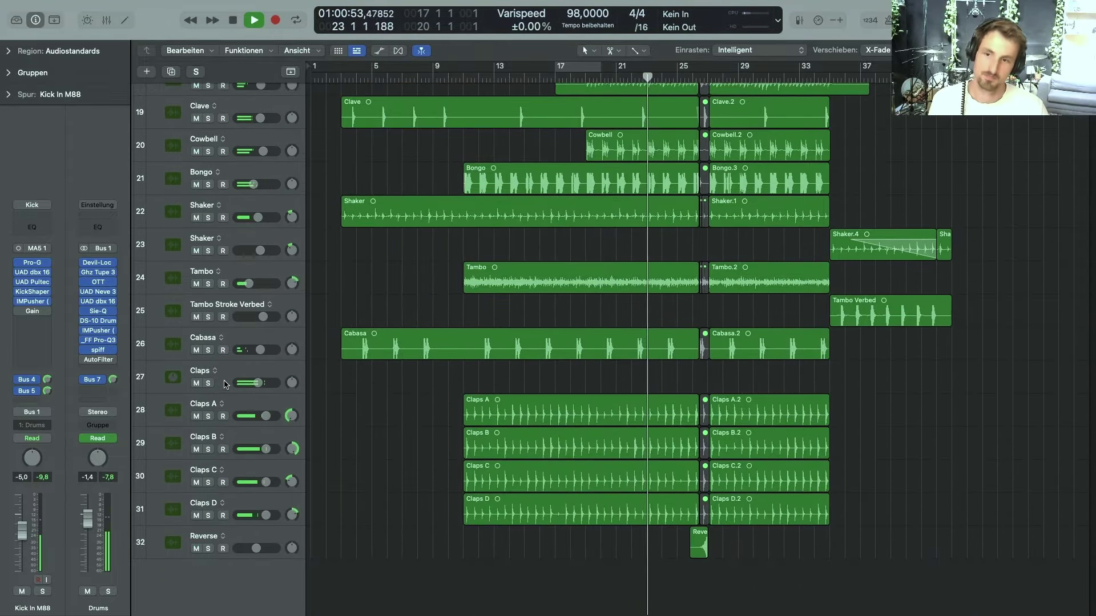
Mute the Music track through the SM 57 Fill section around bar 27 and bring it back in
scroll(226, 383, up, 5)
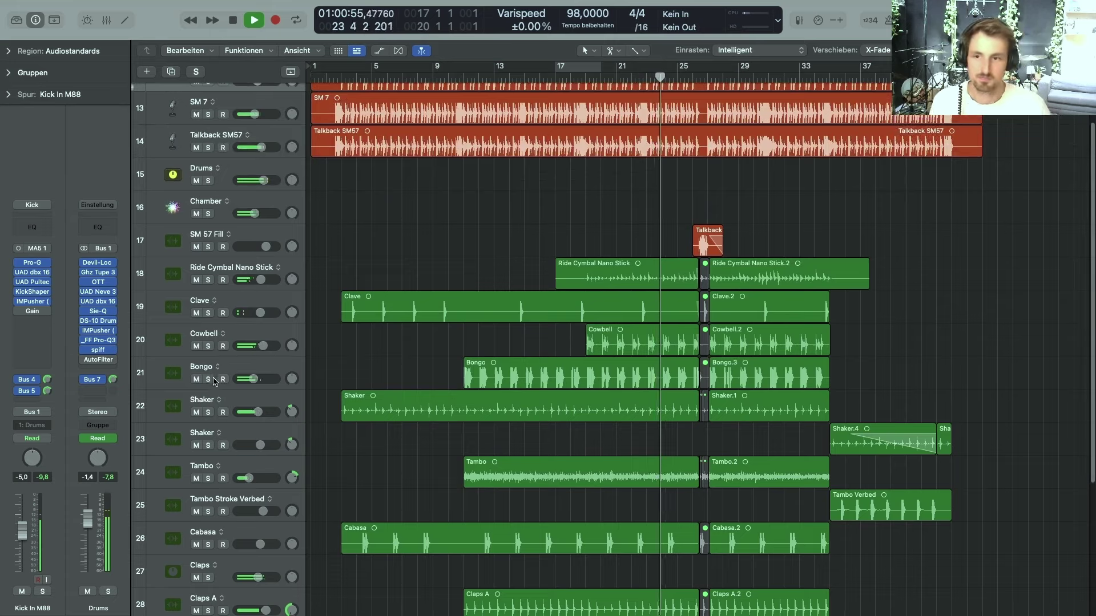
scroll(264, 155, up, 2)
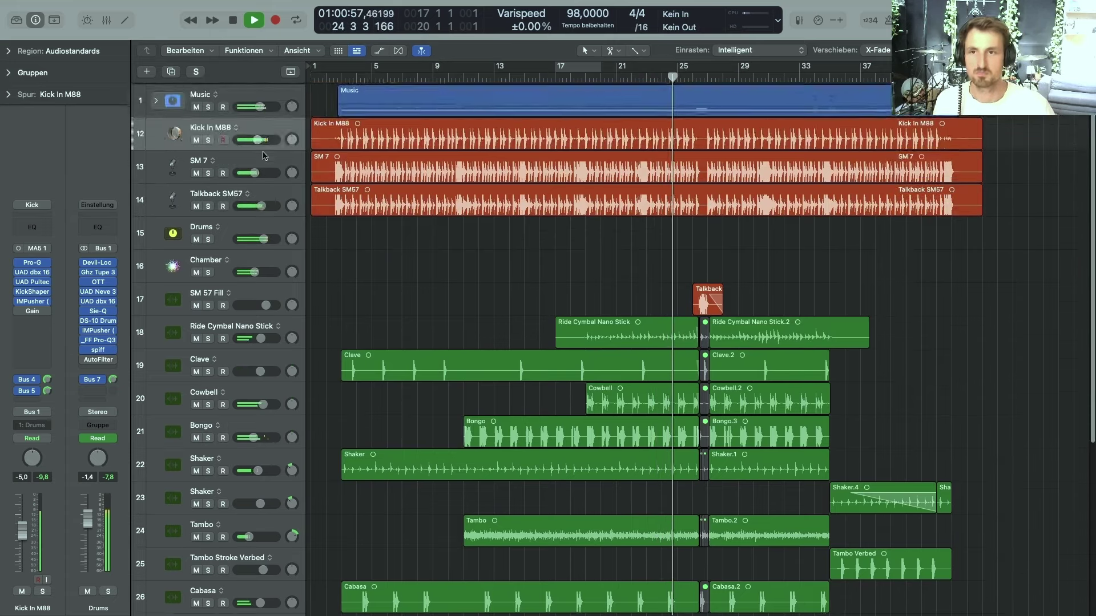
click(197, 107)
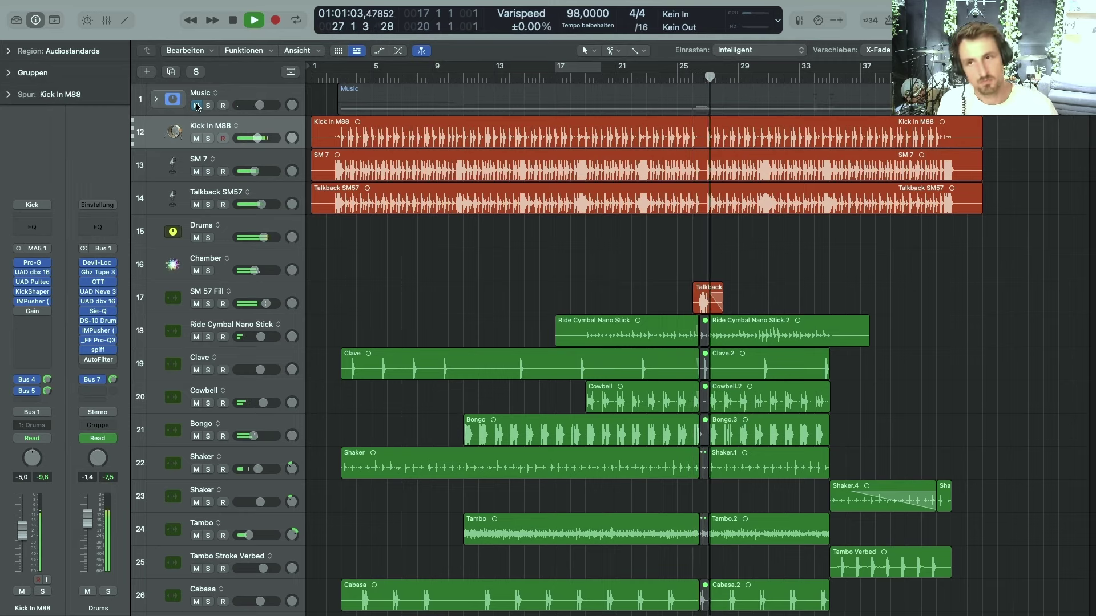
click(196, 105)
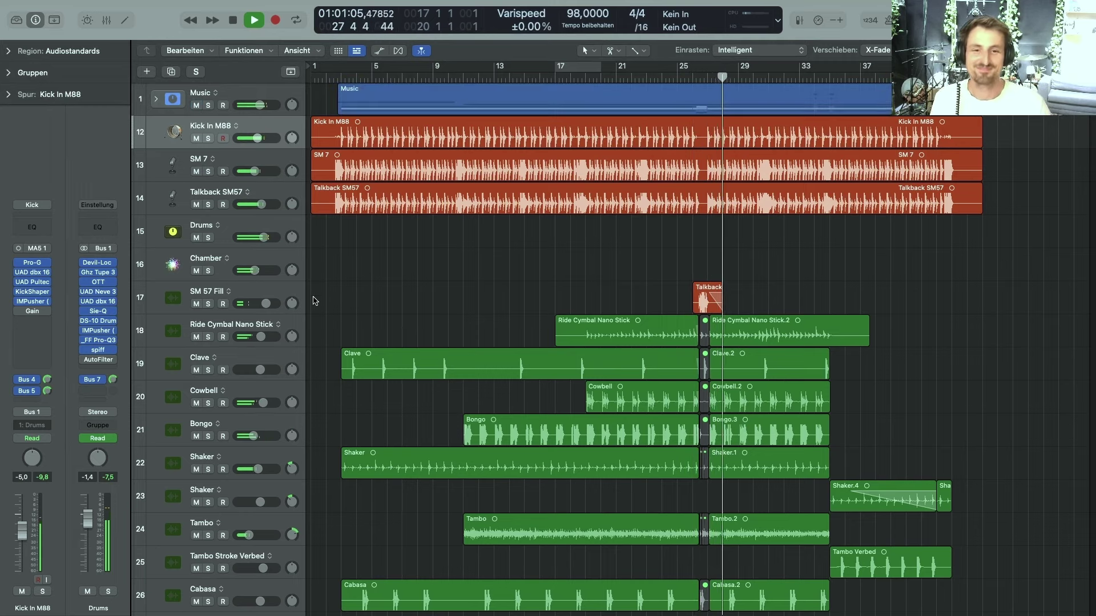
Select the tracks from Ride Cymbal Nano Stick through Reverse and solo them together for a short listen
click(178, 311)
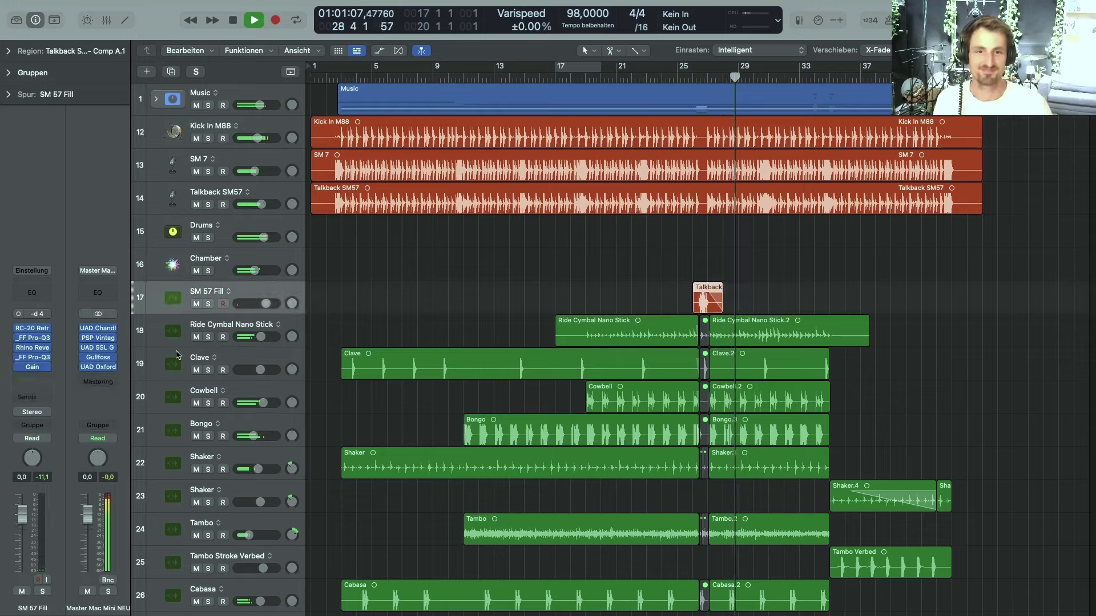
scroll(178, 311, down, 1)
click(176, 319)
scroll(171, 343, down, 8)
shift+click(149, 539)
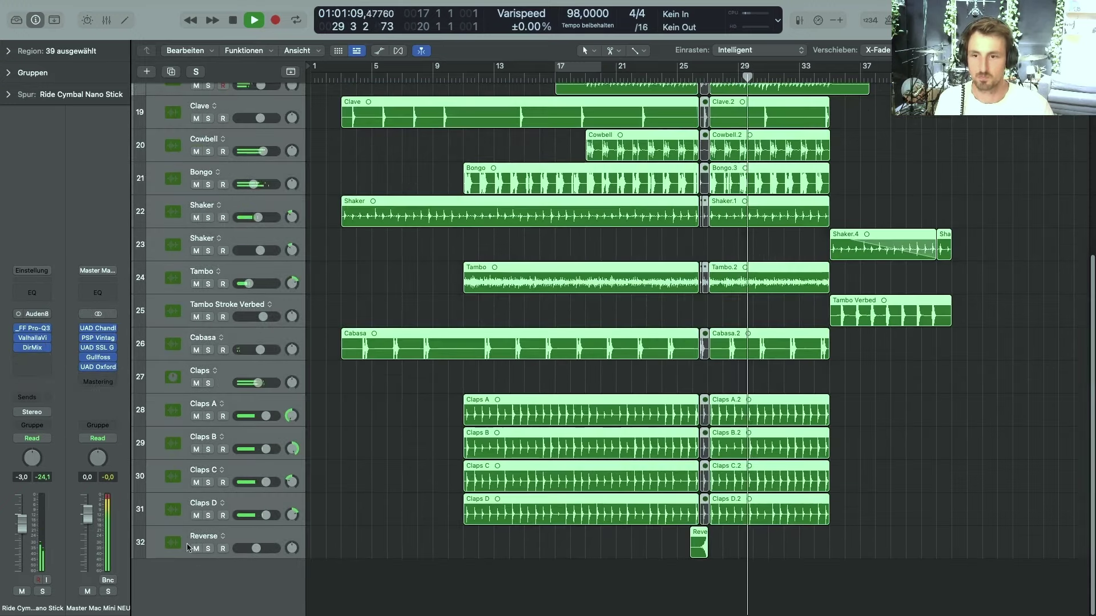
click(209, 549)
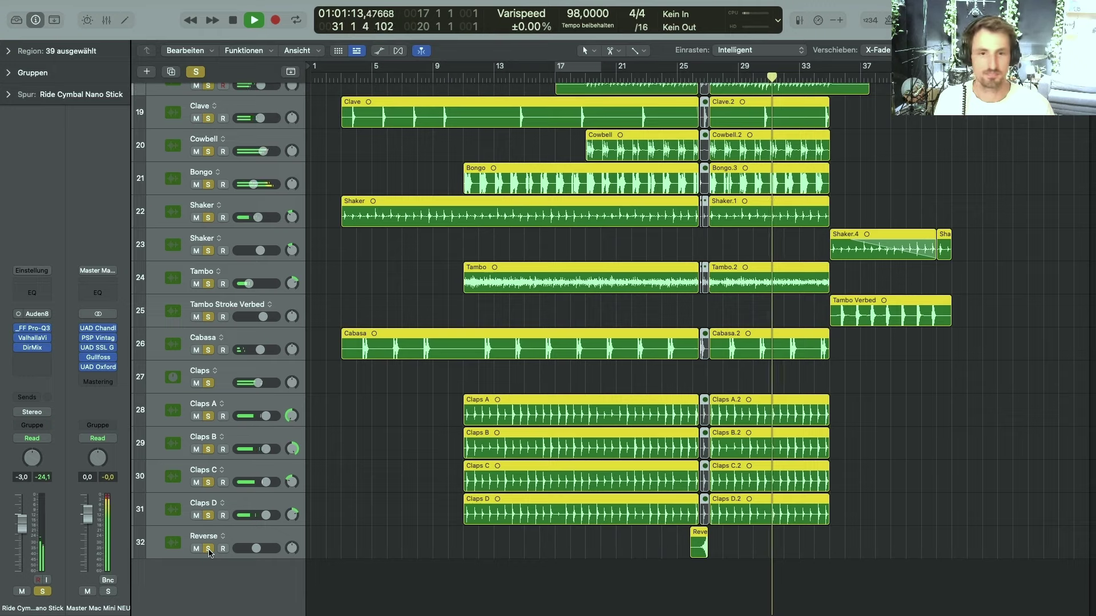
click(209, 549)
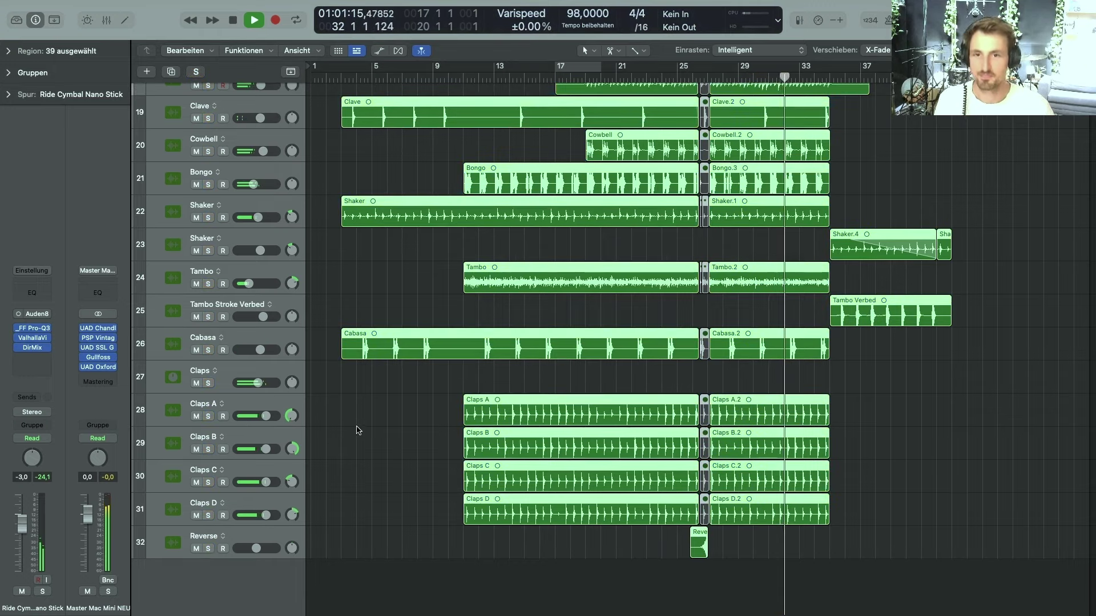
Deselect the percussion regions and audition the Drums bus in solo for a moment
scroll(360, 433, up, 8)
click(389, 306)
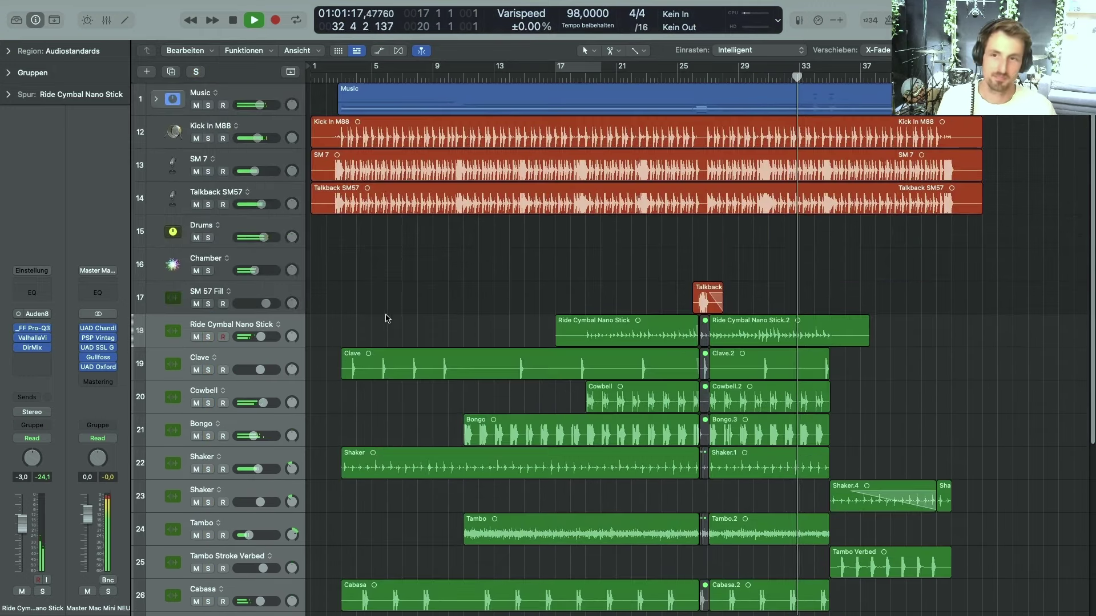
click(209, 237)
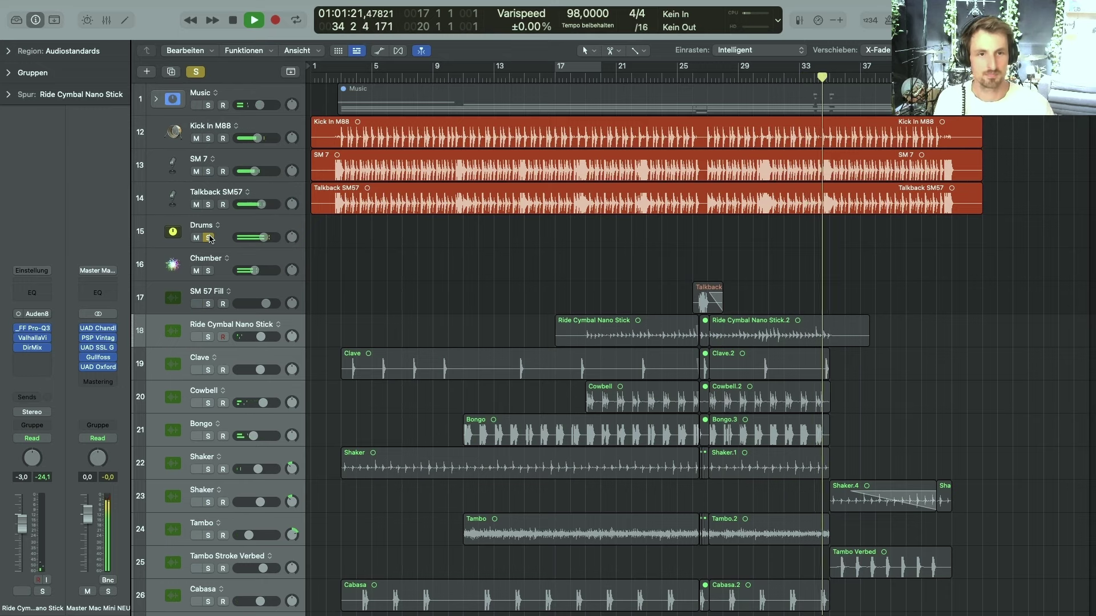
click(210, 238)
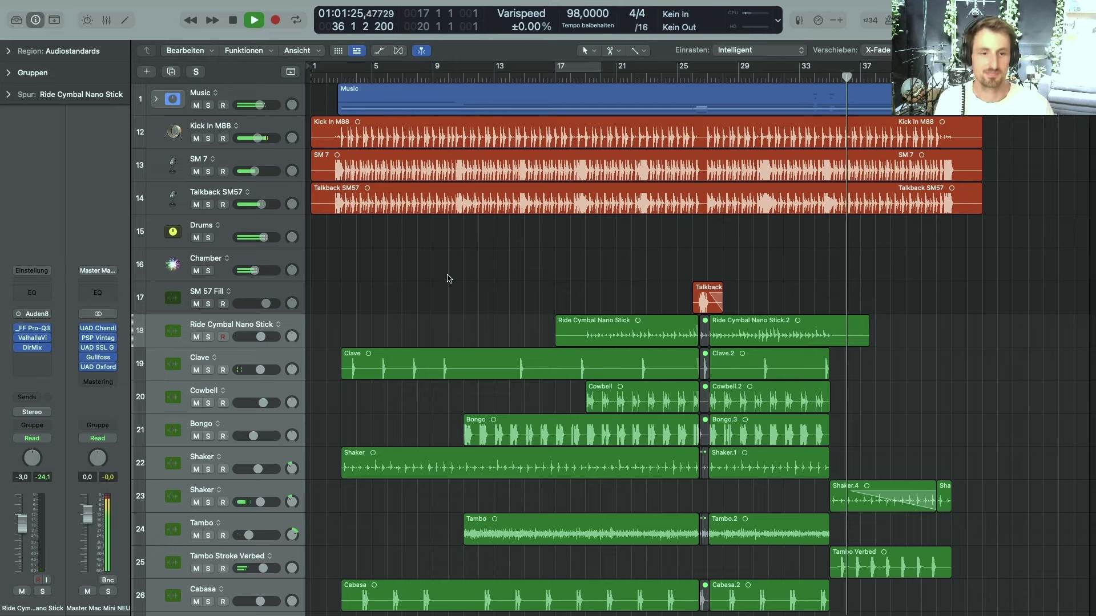
Enlarge the track rows slightly further in the arrangement
key(super+Down)
key(super+Down)
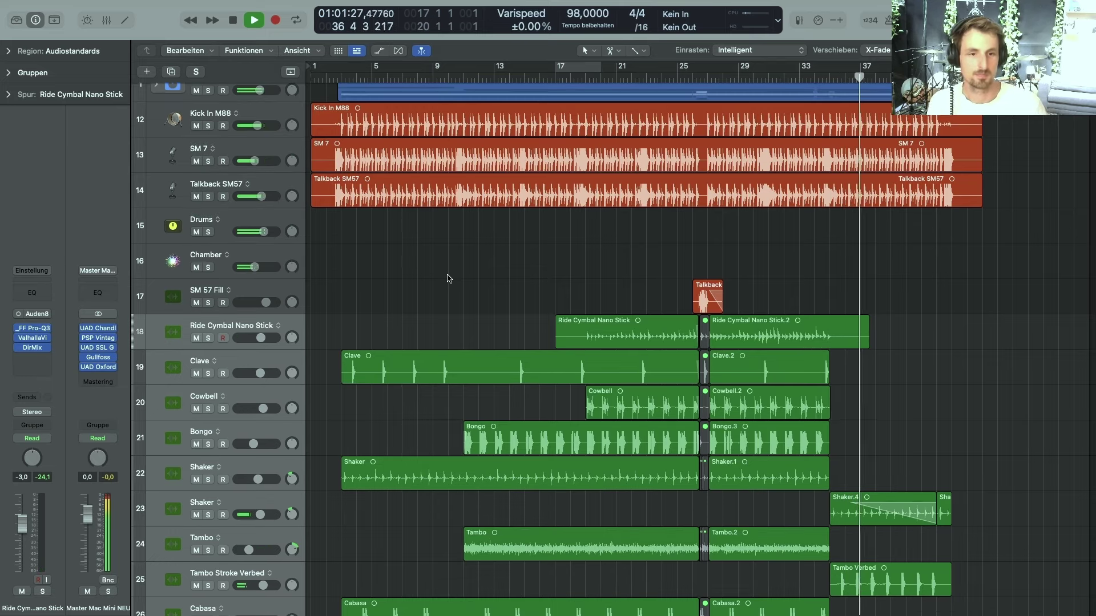
scroll(455, 277, down, 1)
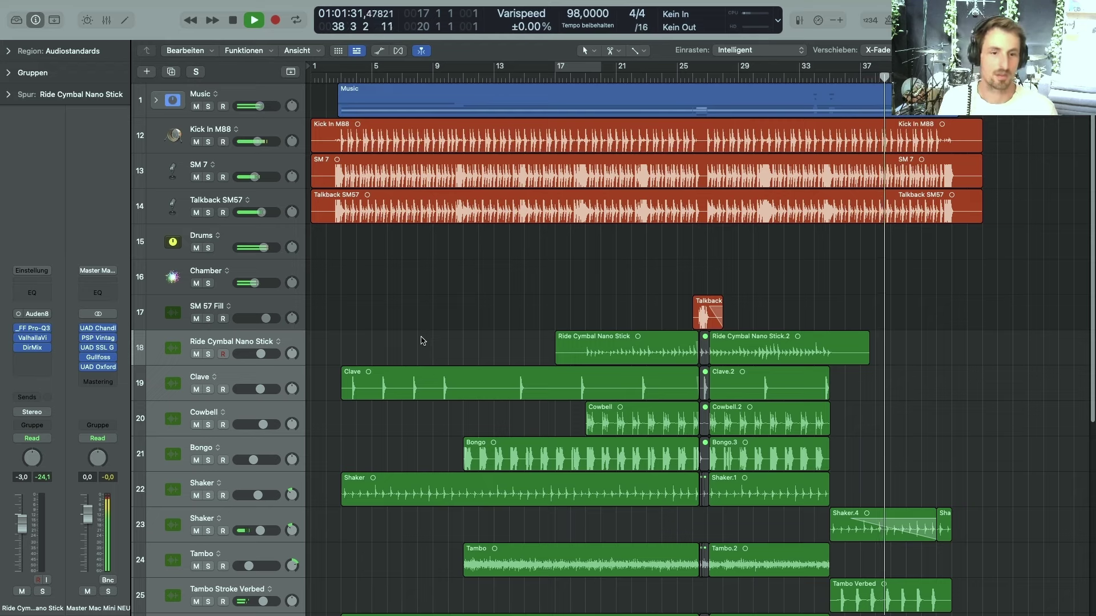
scroll(432, 341, up, 1)
scroll(432, 341, down, 1)
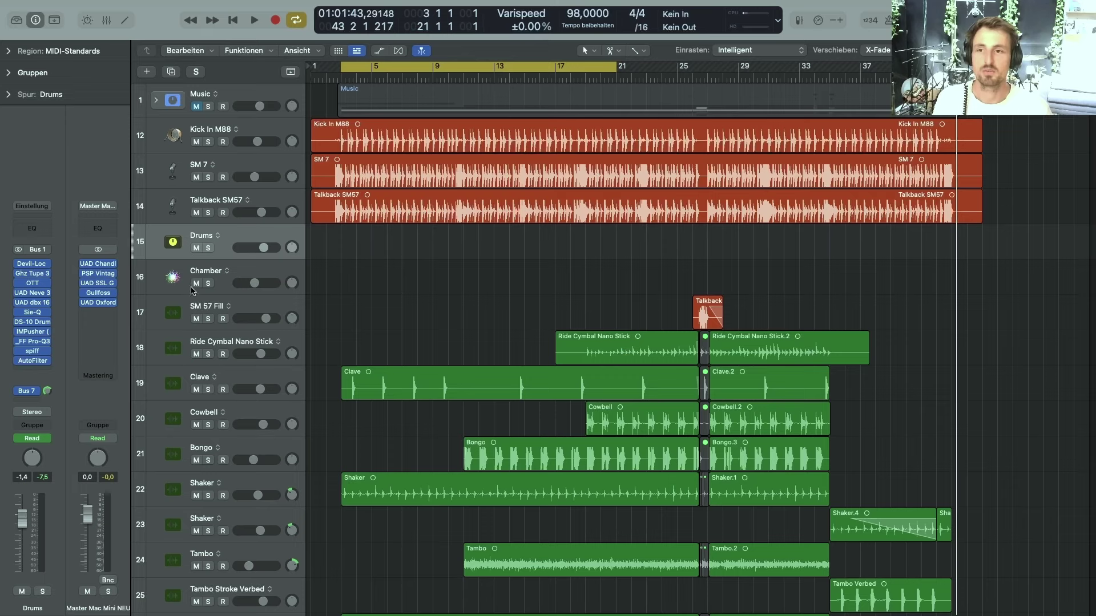
Select the tracks from SM 57 Fill through Reverse and mute them all
click(165, 323)
scroll(160, 566, down, 8)
click(160, 567)
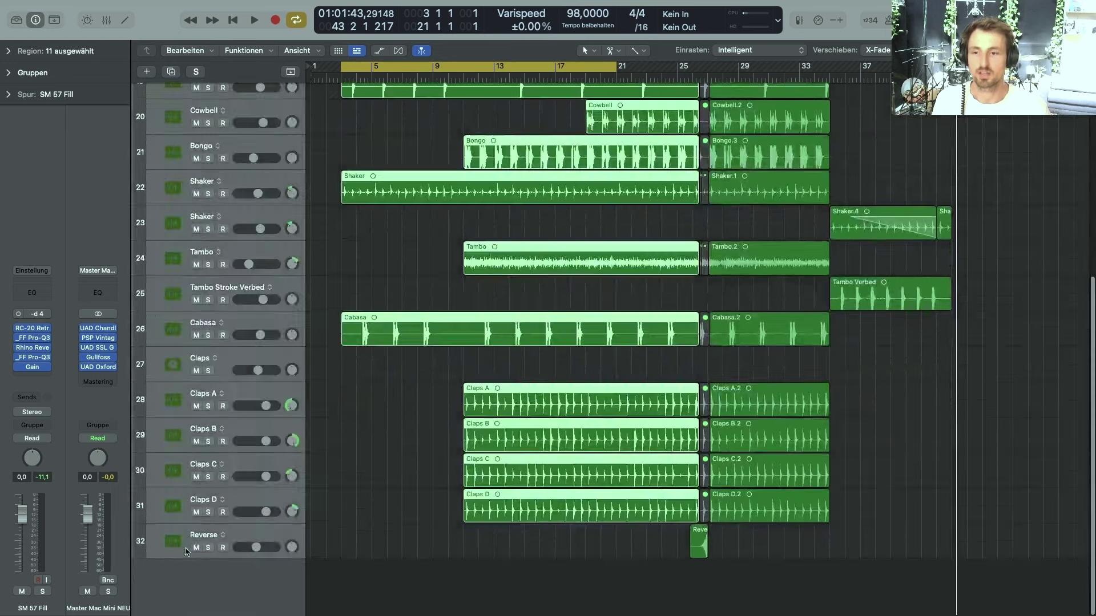
scroll(179, 243, up, 10)
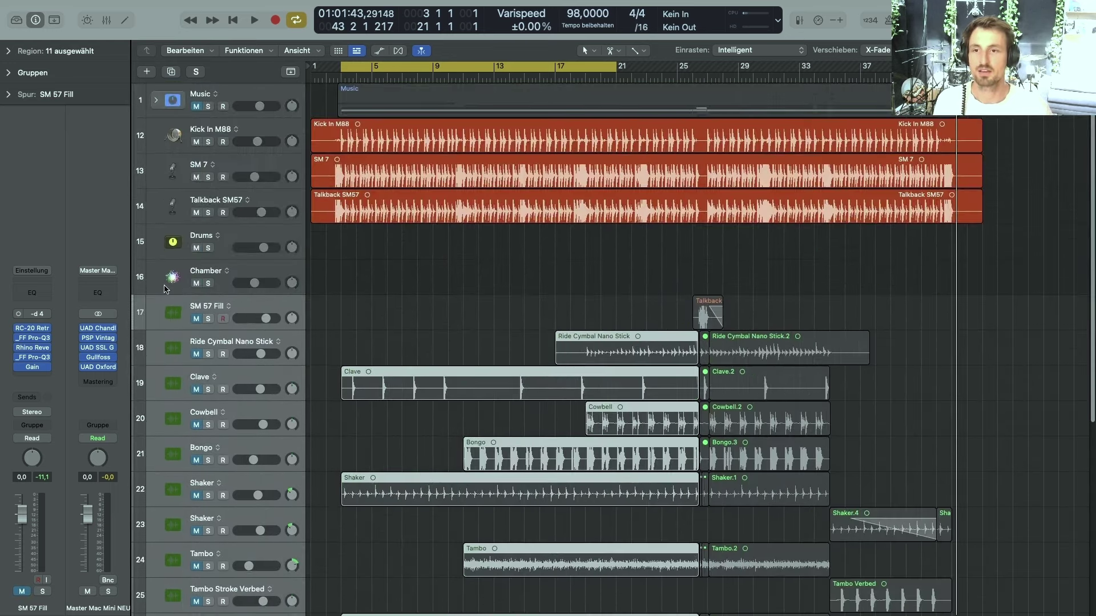
Show the mixer and select the channel strips from Kick In M88 through Drums, bringing their Audio FX into view
click(178, 250)
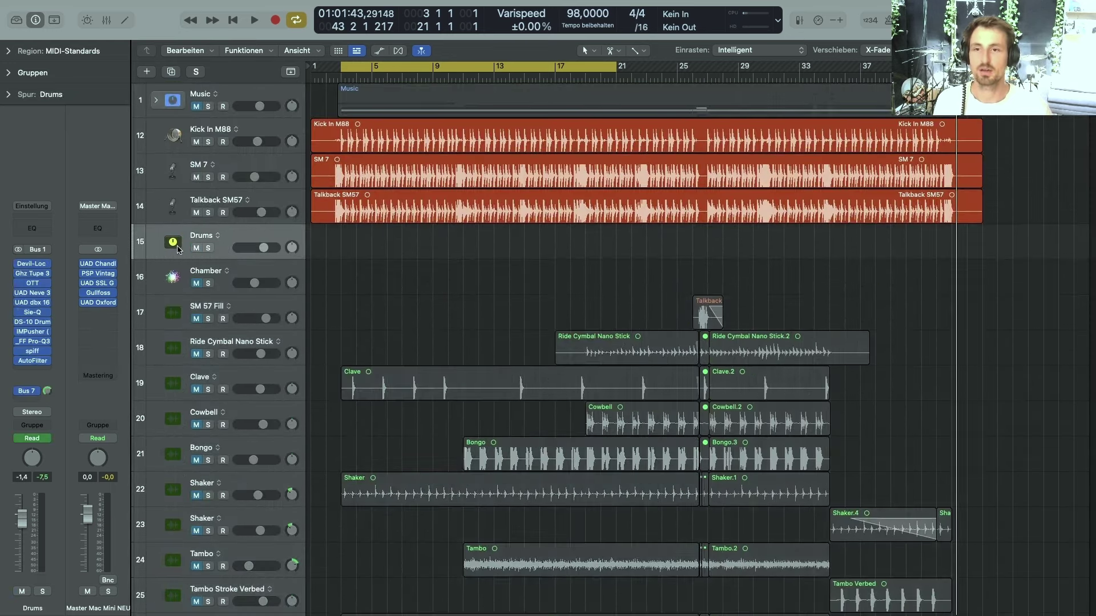
key(x)
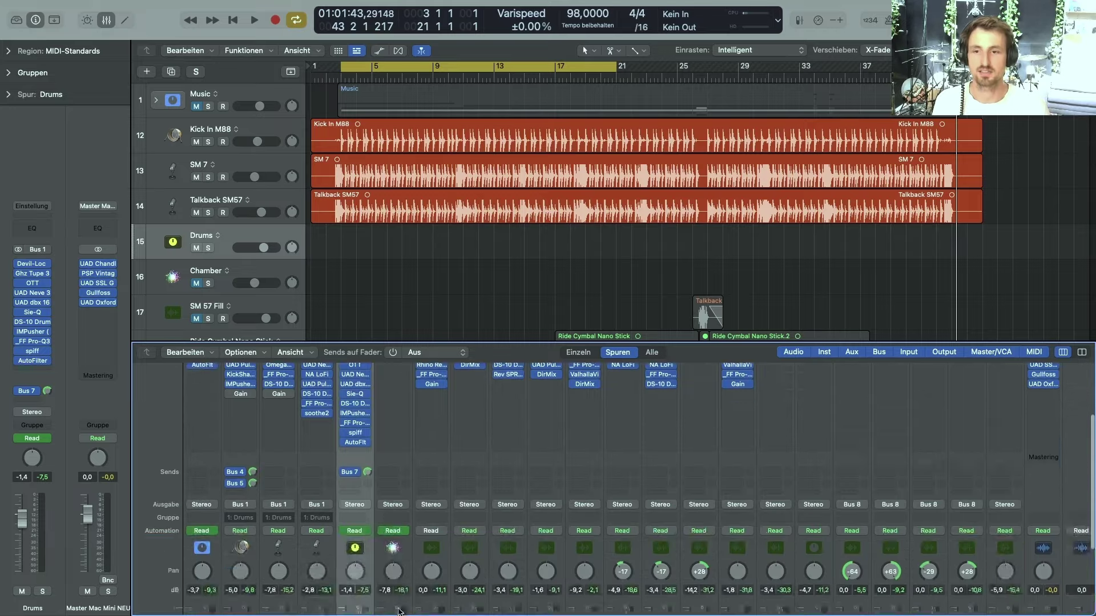
scroll(242, 445, up, 5)
scroll(360, 502, down, 4)
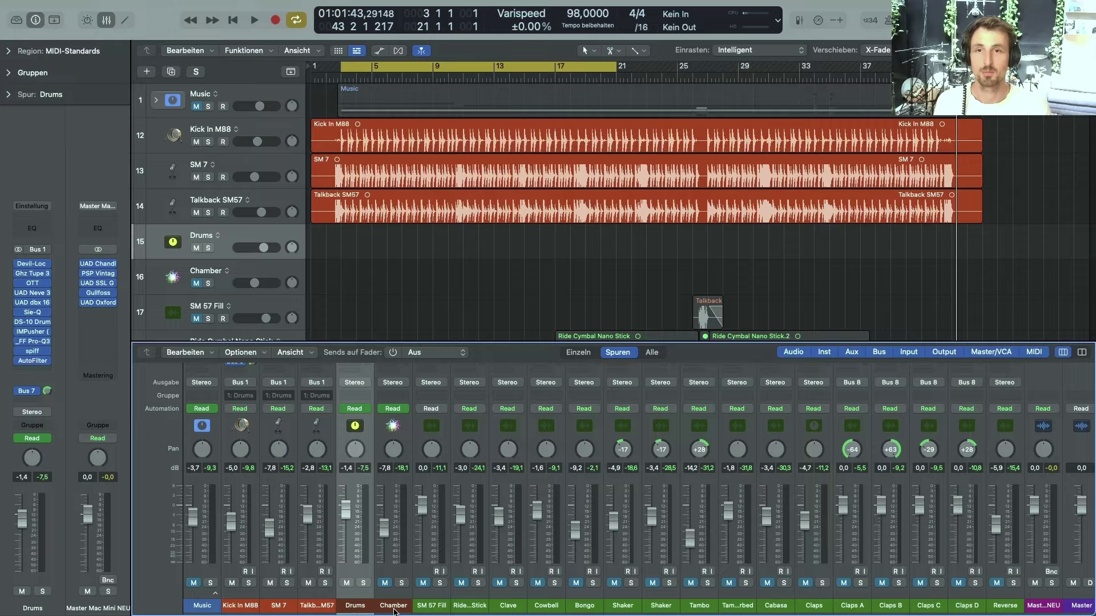
shift+click(249, 610)
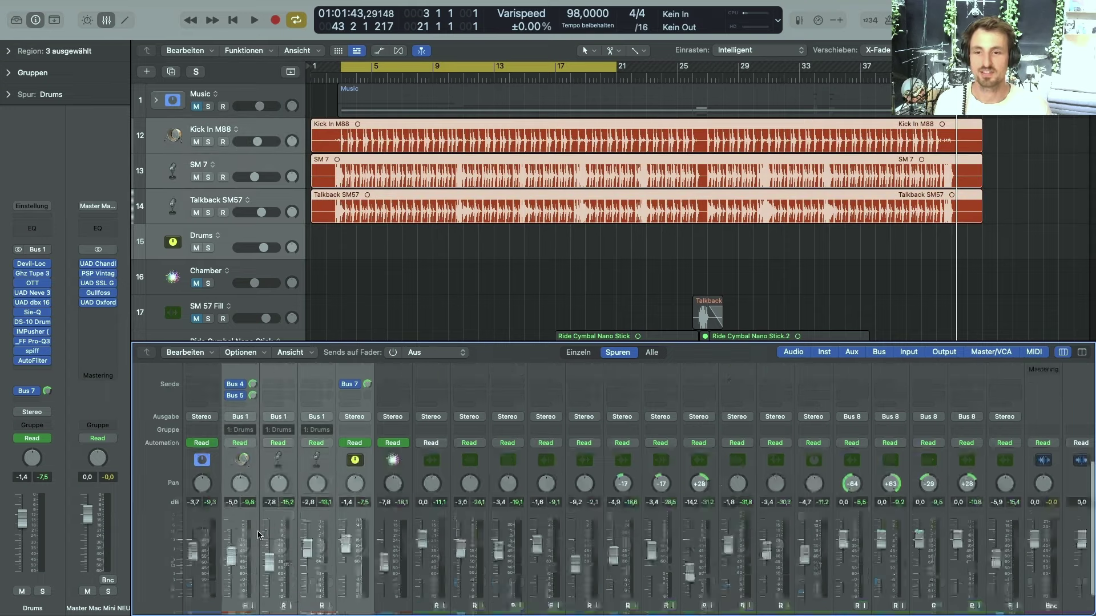
scroll(345, 468, up, 5)
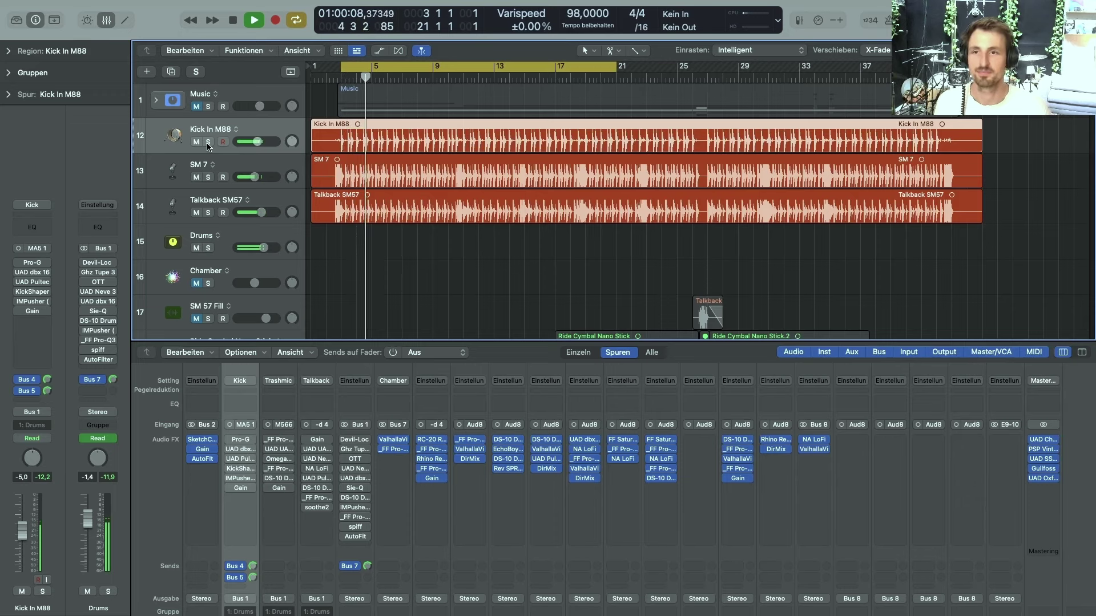
Solo Kick In M88, SM 7 and Talkback SM57 one at a time, and finish with all three soloed together with Drums
click(208, 143)
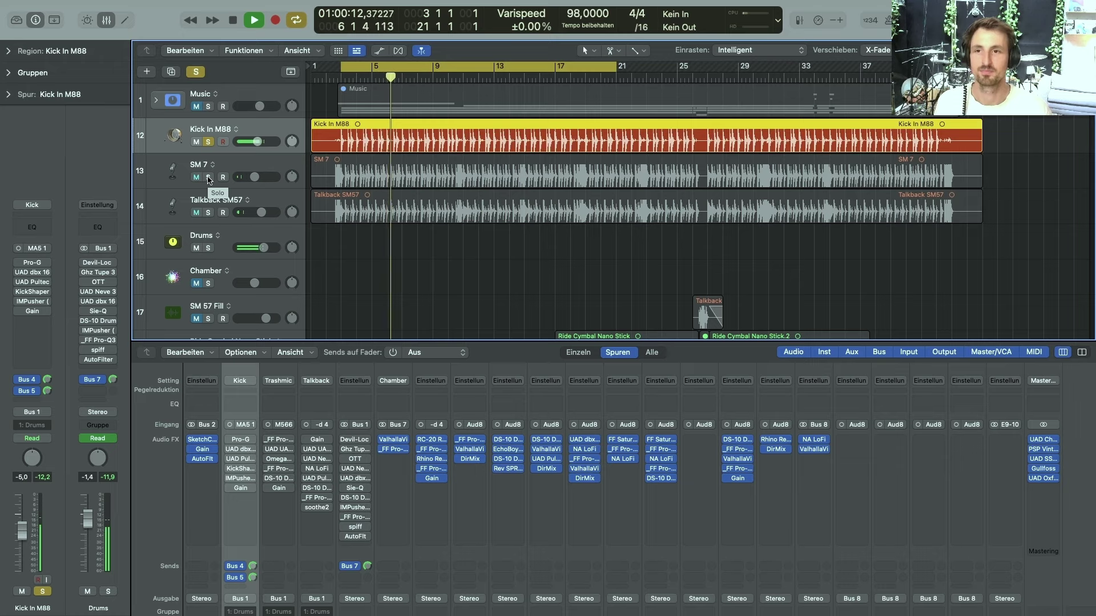
alt+click(208, 177)
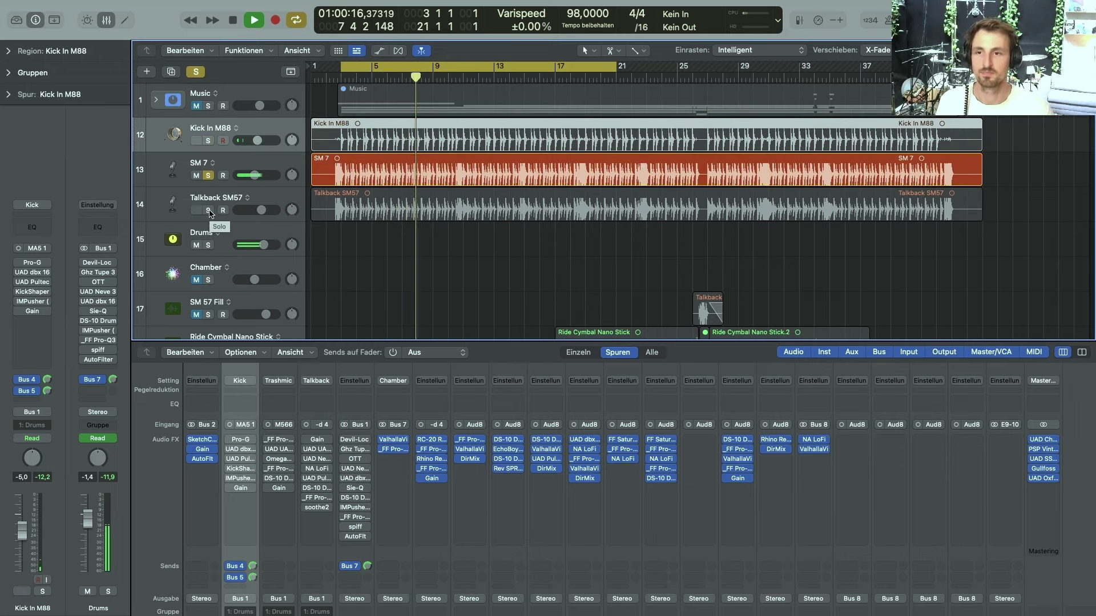
alt+click(208, 211)
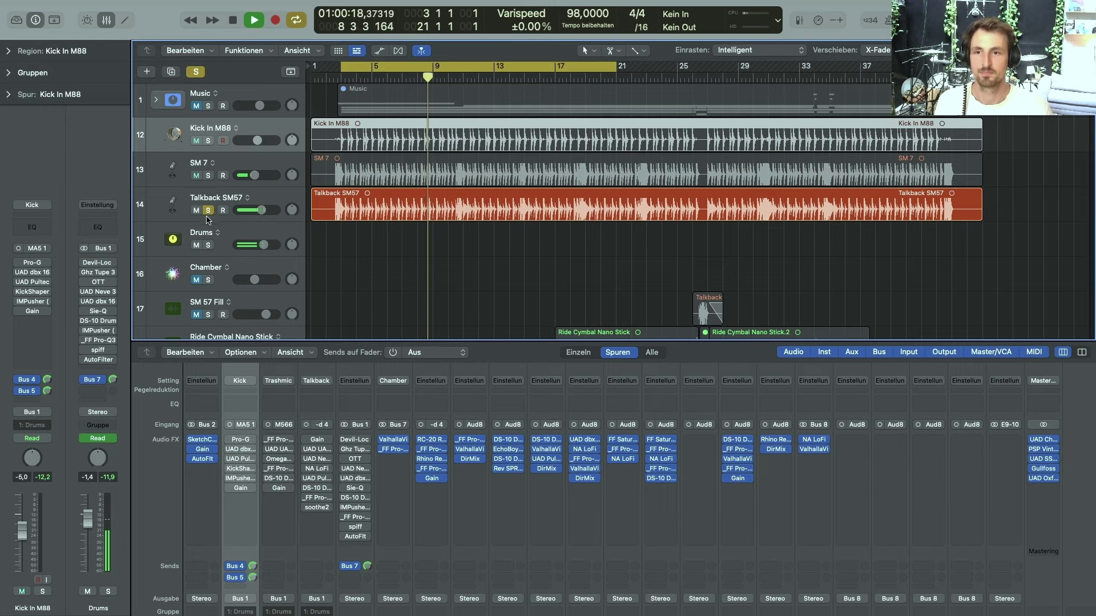
click(209, 245)
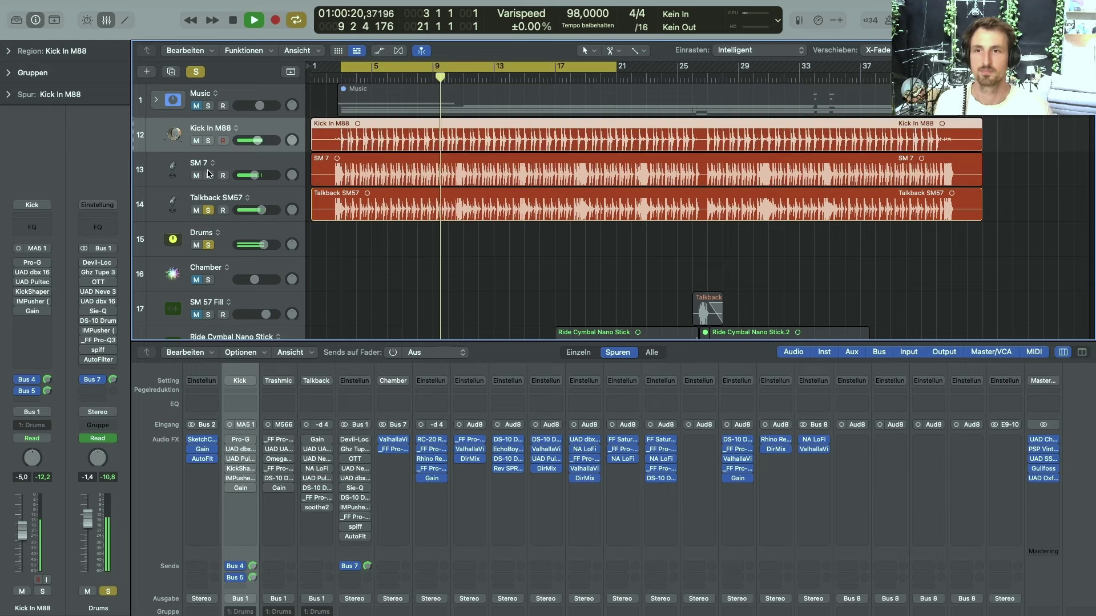
drag(209, 141, 208, 175)
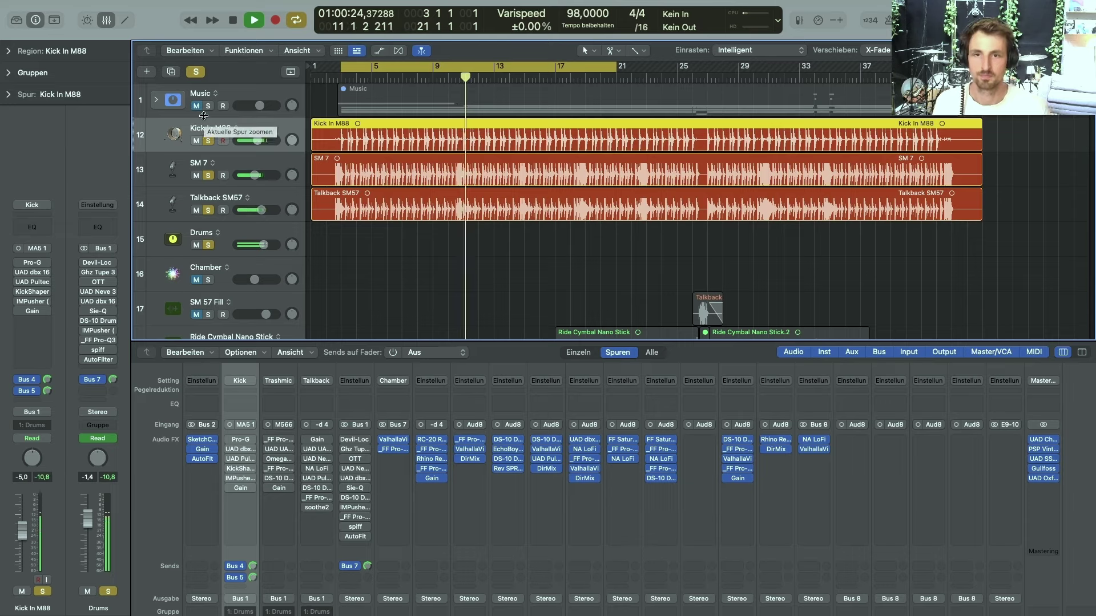
Stop playback, reduce the soloed tracks to Kick In M88 alone, and set the cycle range from bar 5 to bar 13
key(space)
click(195, 73)
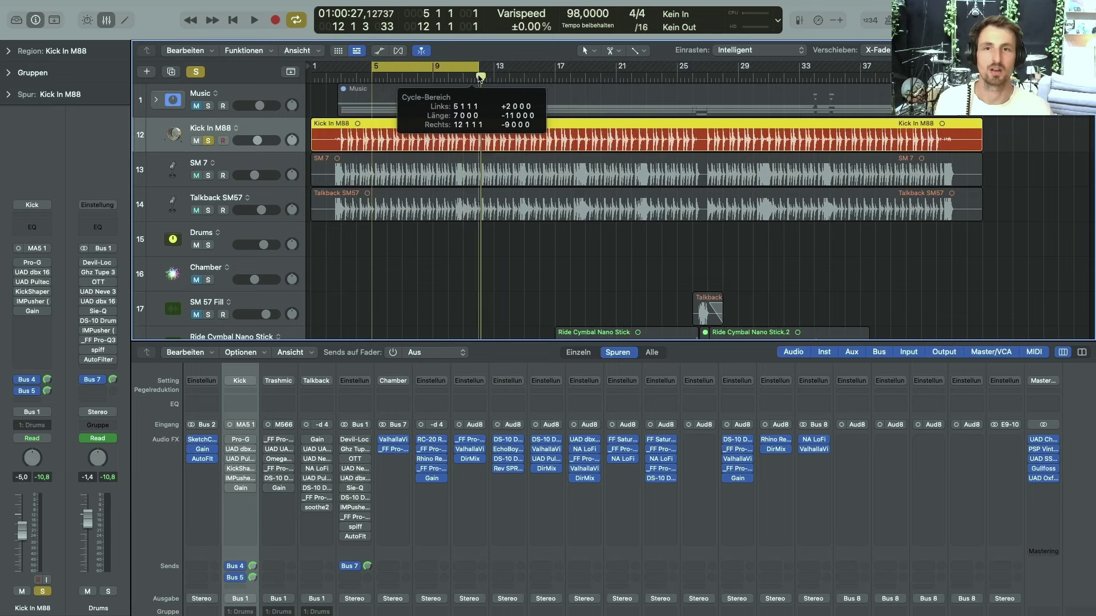
drag(471, 79, 494, 79)
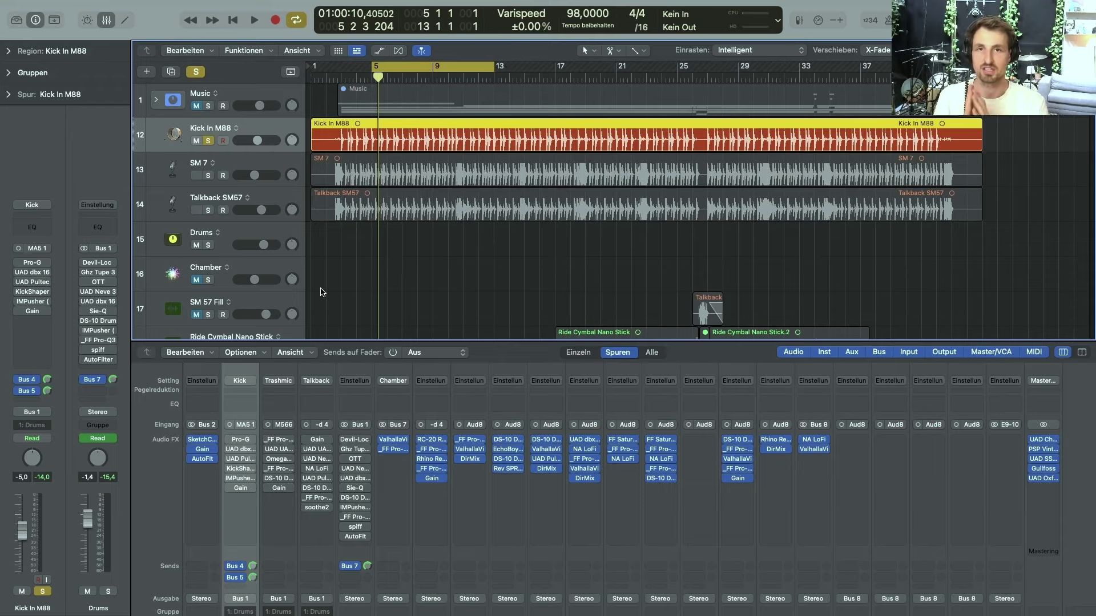
Open Pro-G on Kick In M88, enable the gate during loop playback to hear its effect, and close its window
click(32, 266)
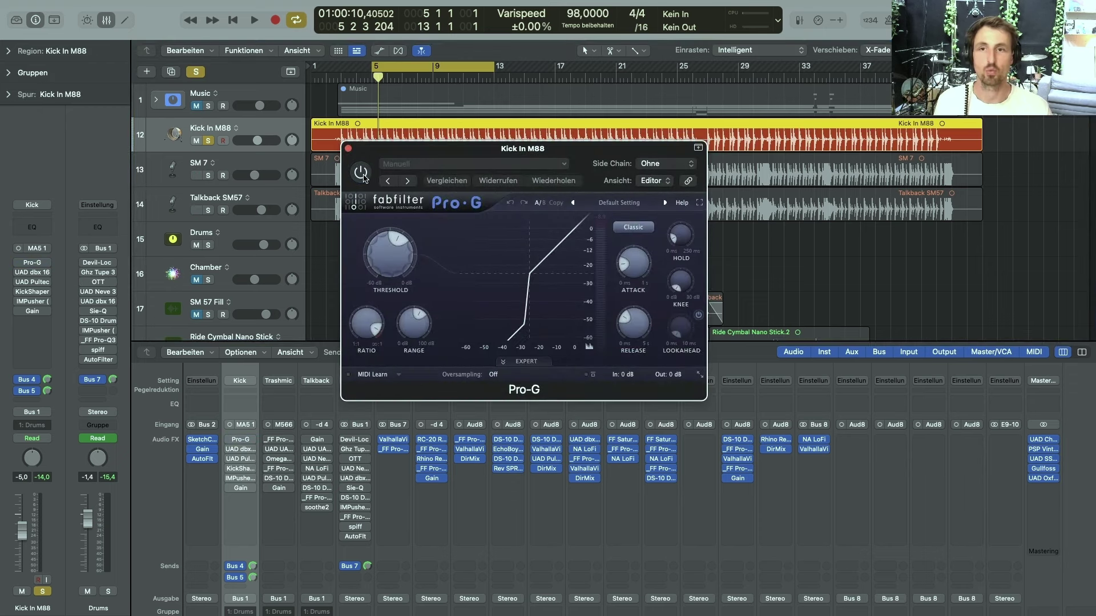
key(space)
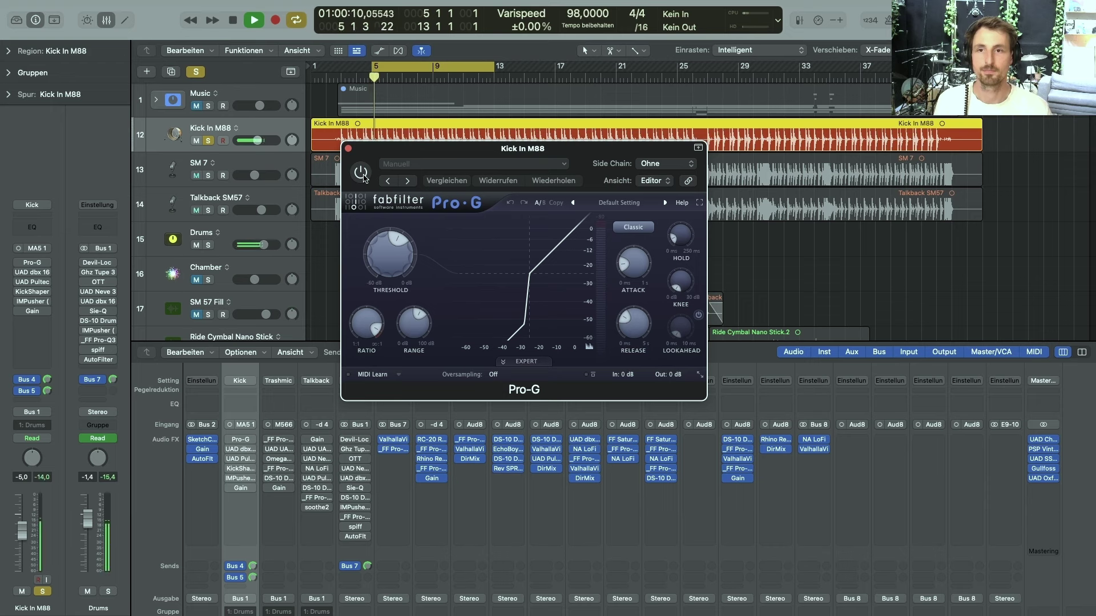
click(361, 173)
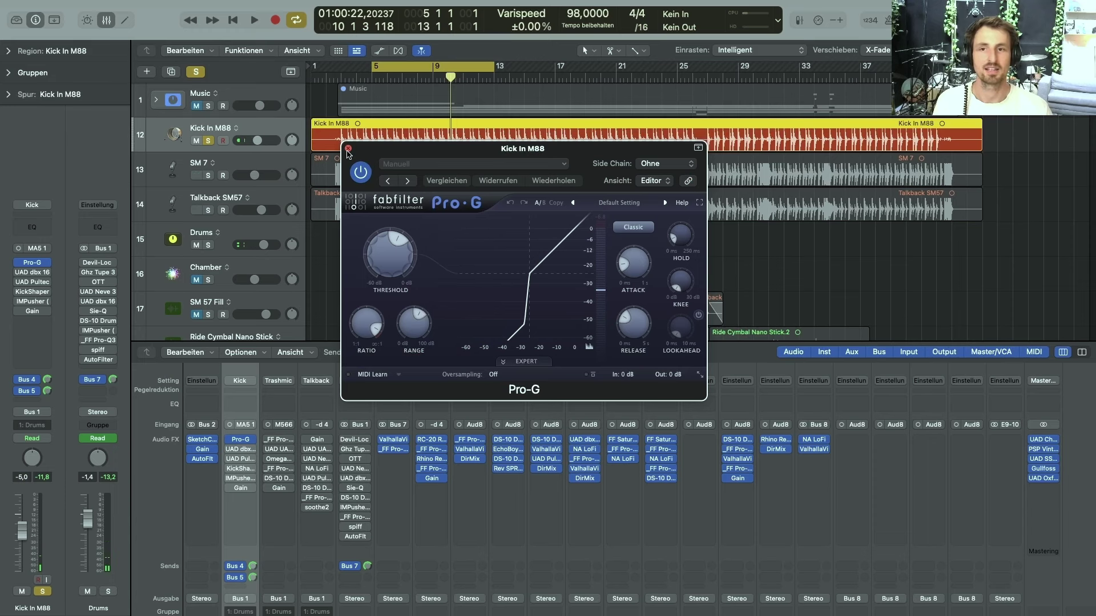
click(348, 149)
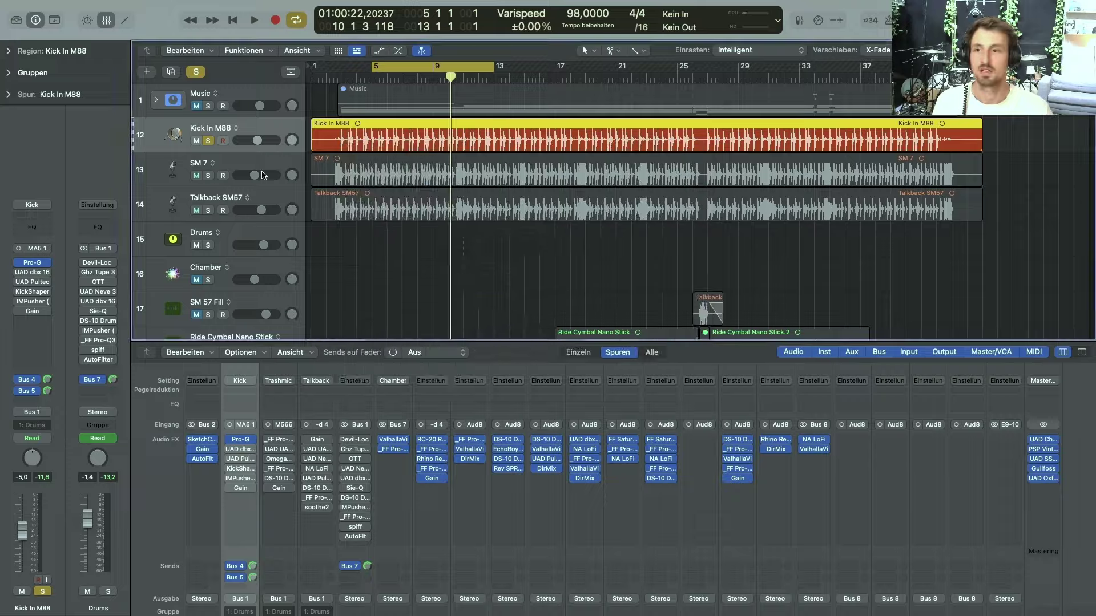
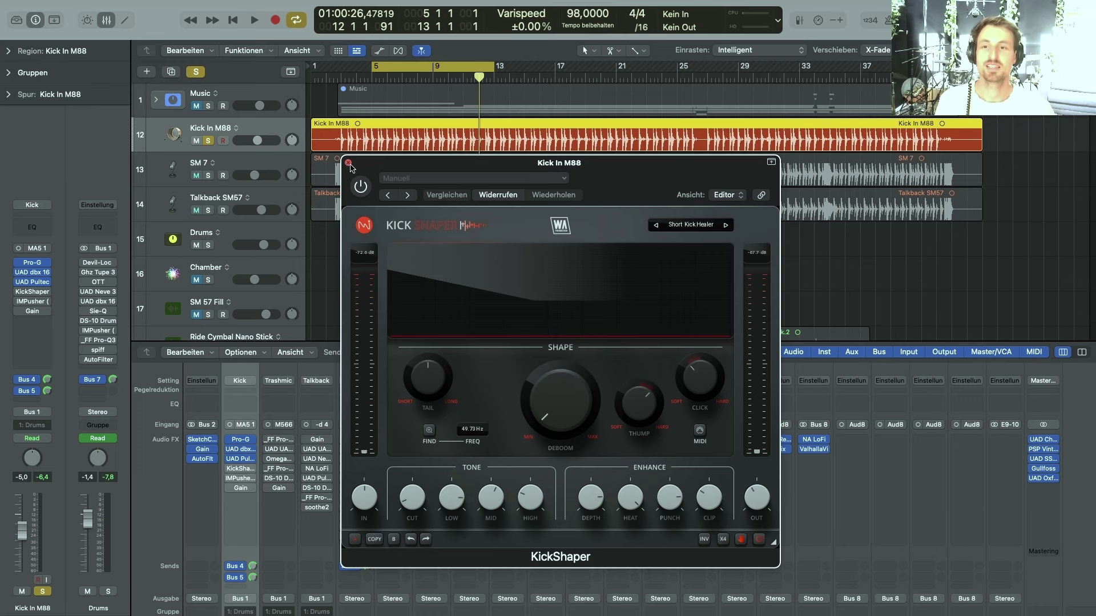
Play the kick loop and enable KickShaper on Kick In M88 to hear its effect
key(space)
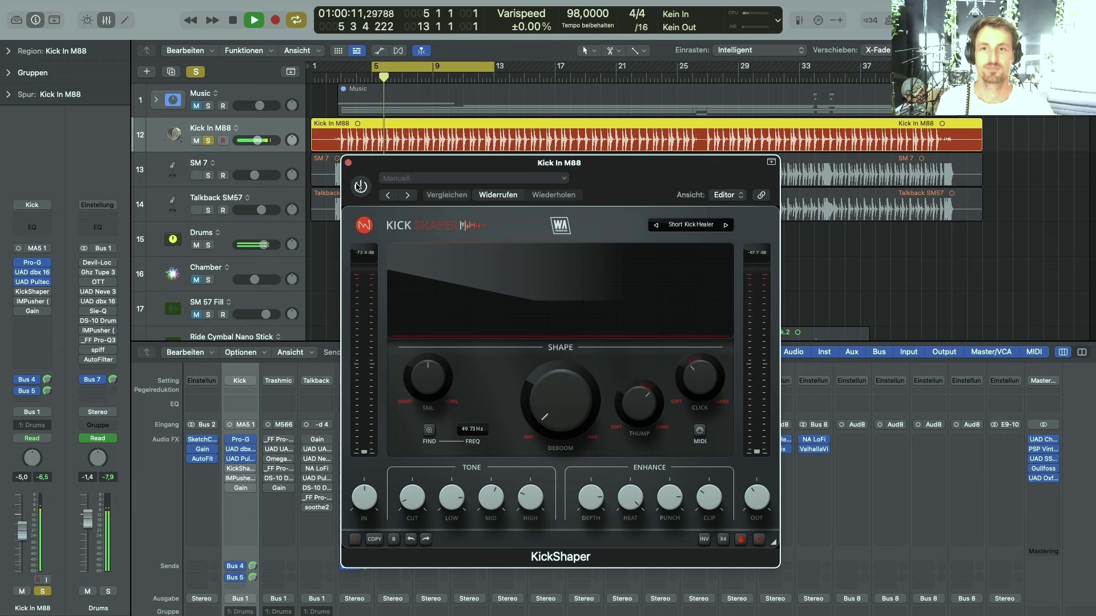
click(360, 187)
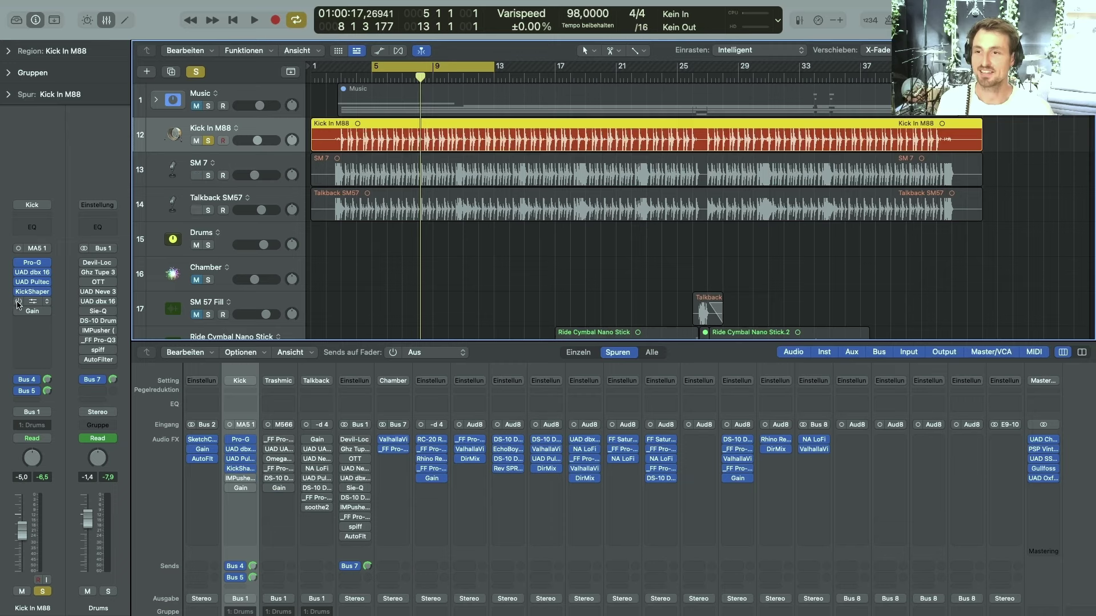
Examine IMPusher on Kick In M88 and compare the kick with the plug-in bypassed and re-enabled during loop playback
click(240, 479)
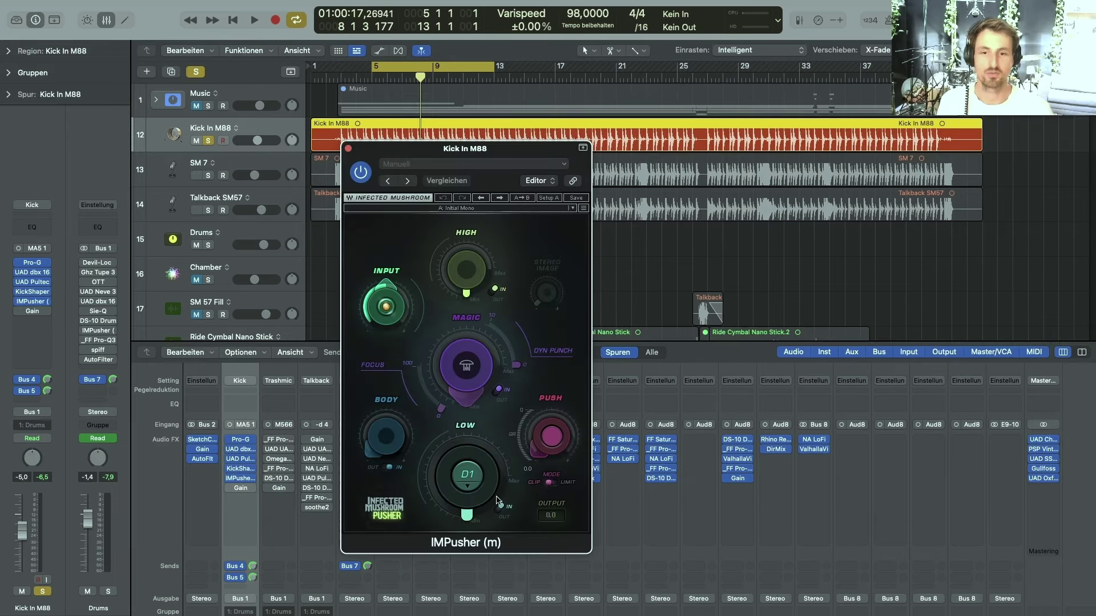
mouse_move(533, 457)
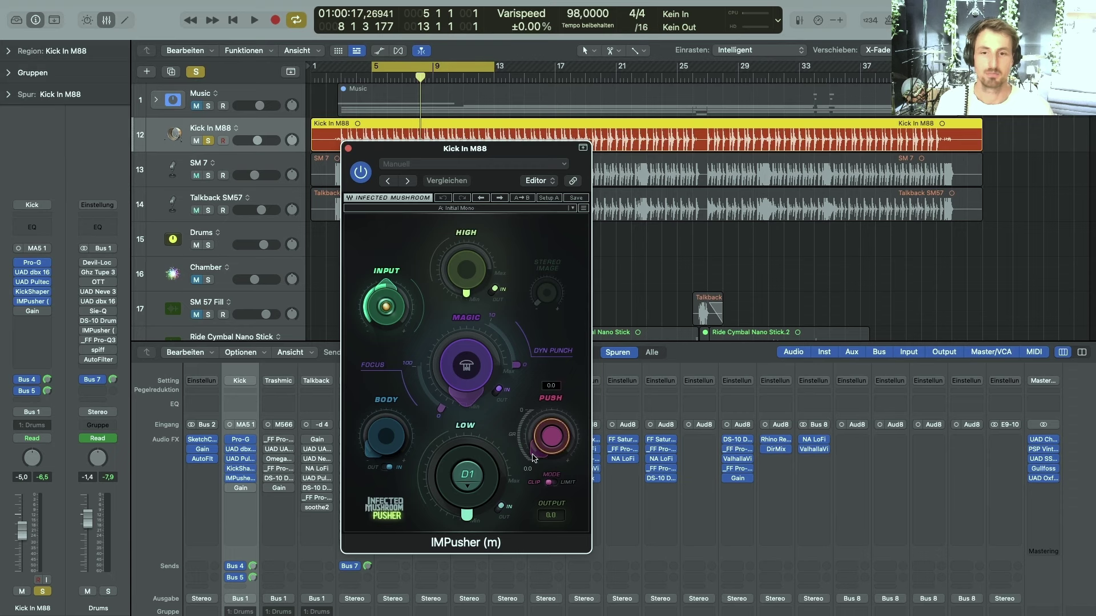
mouse_move(455, 394)
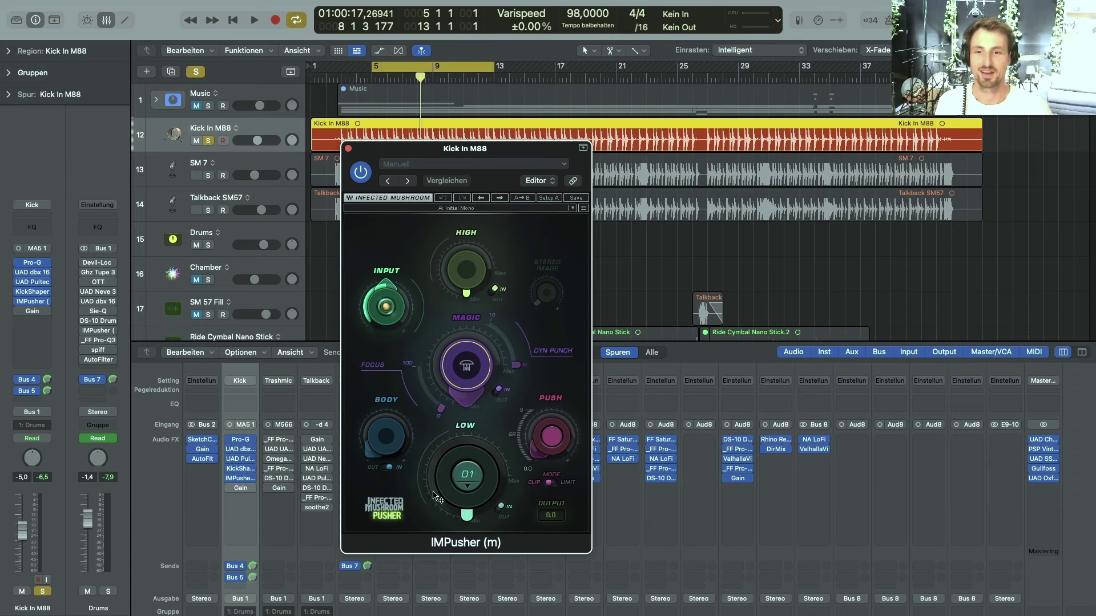
mouse_move(374, 462)
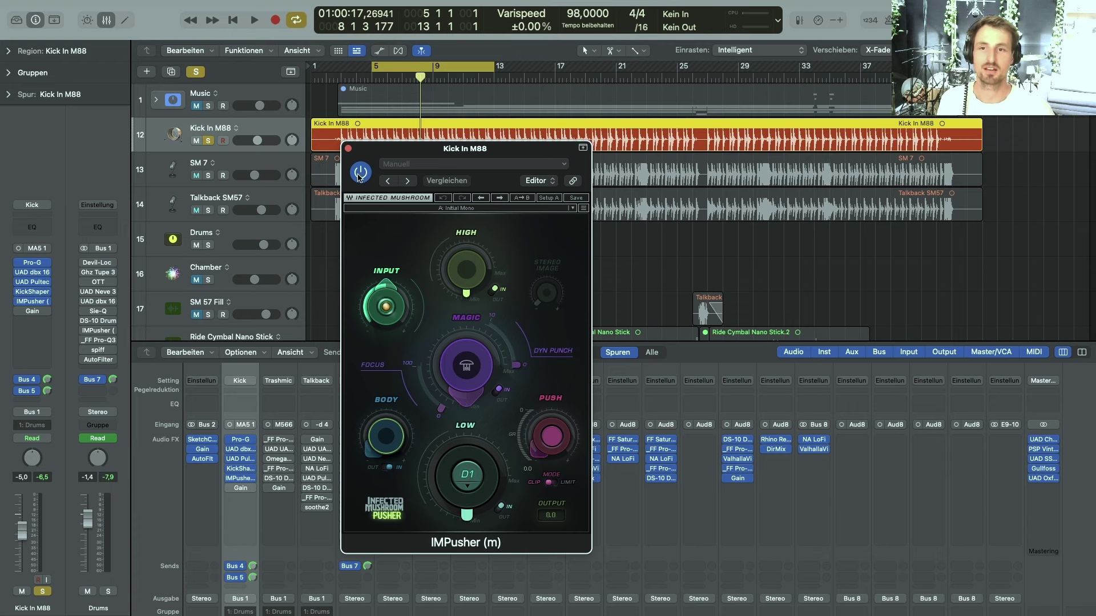
click(360, 172)
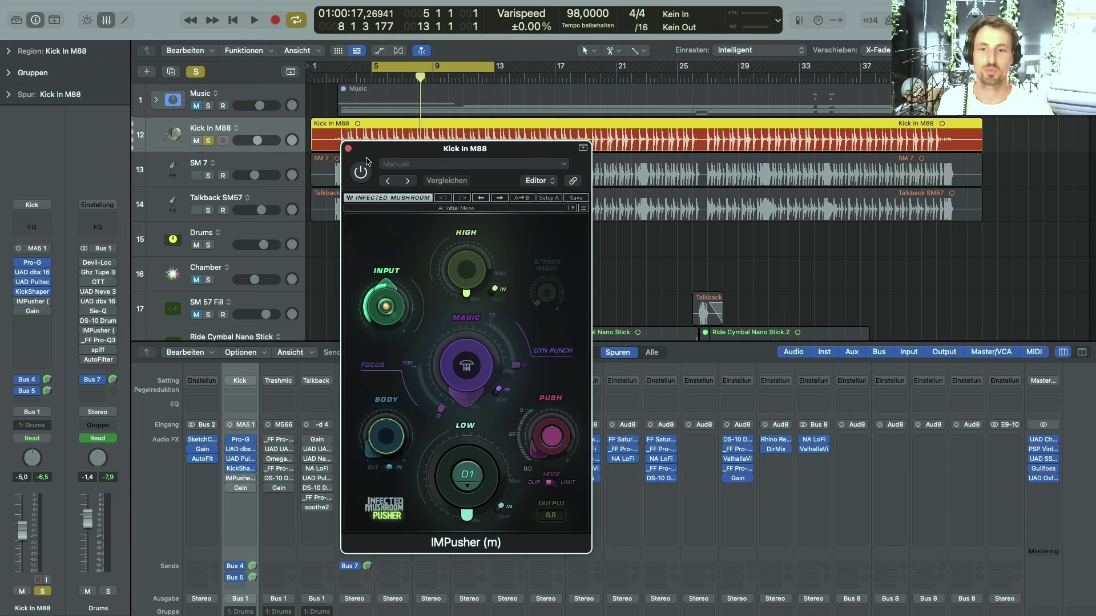
key(space)
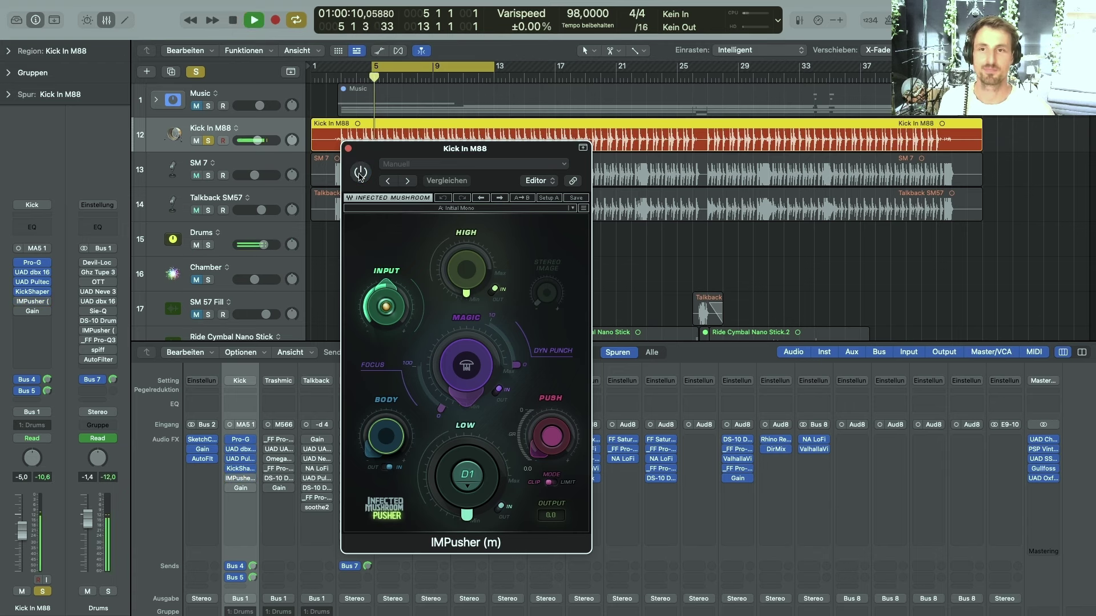
click(360, 173)
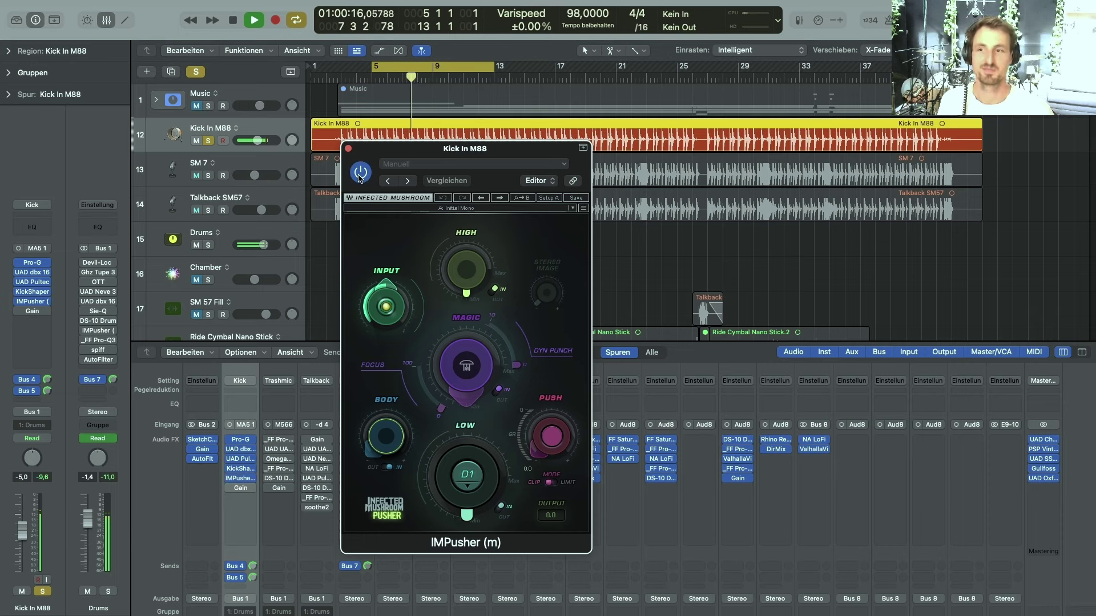
key(space)
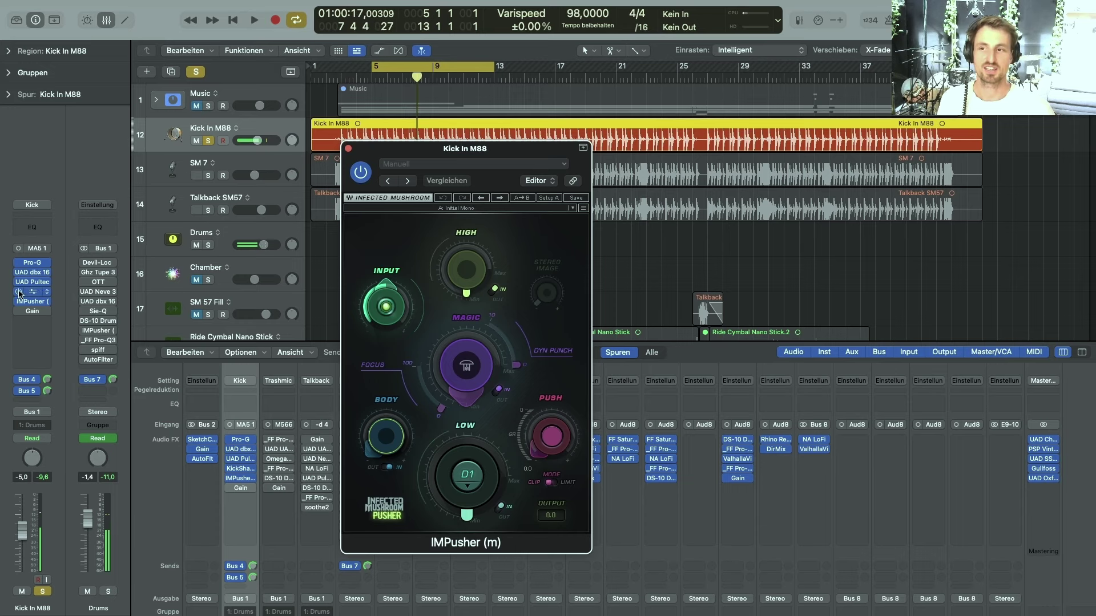
Compare the kick with KickShaper and IMPusher both bypassed and both re-enabled, close IMPusher, and open the Gain plug-in on Kick In M88
click(18, 302)
key(space)
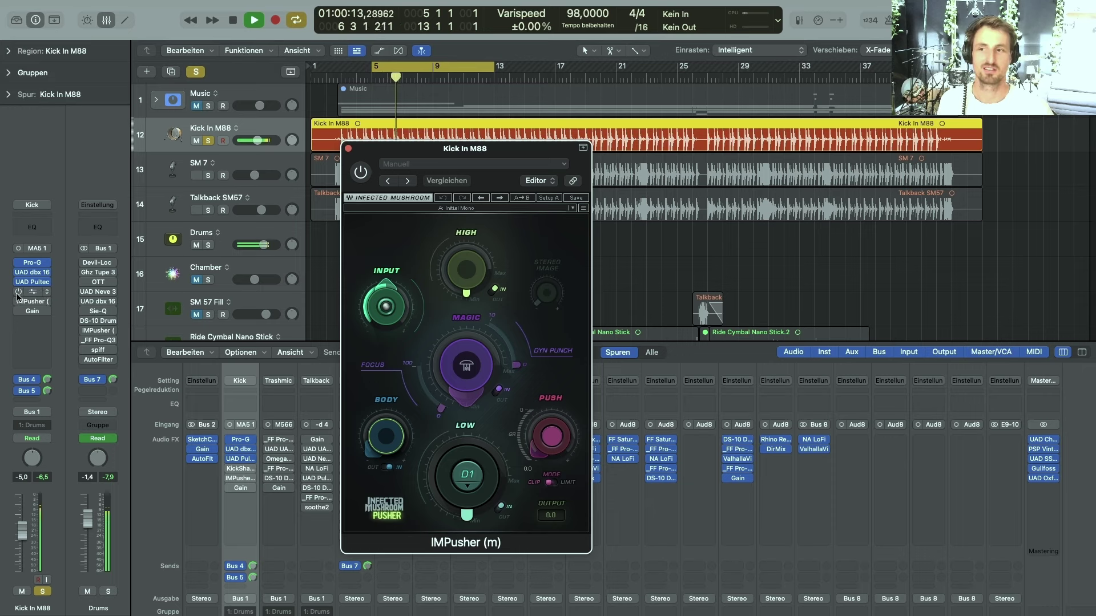
click(18, 302)
key(space)
key(space)
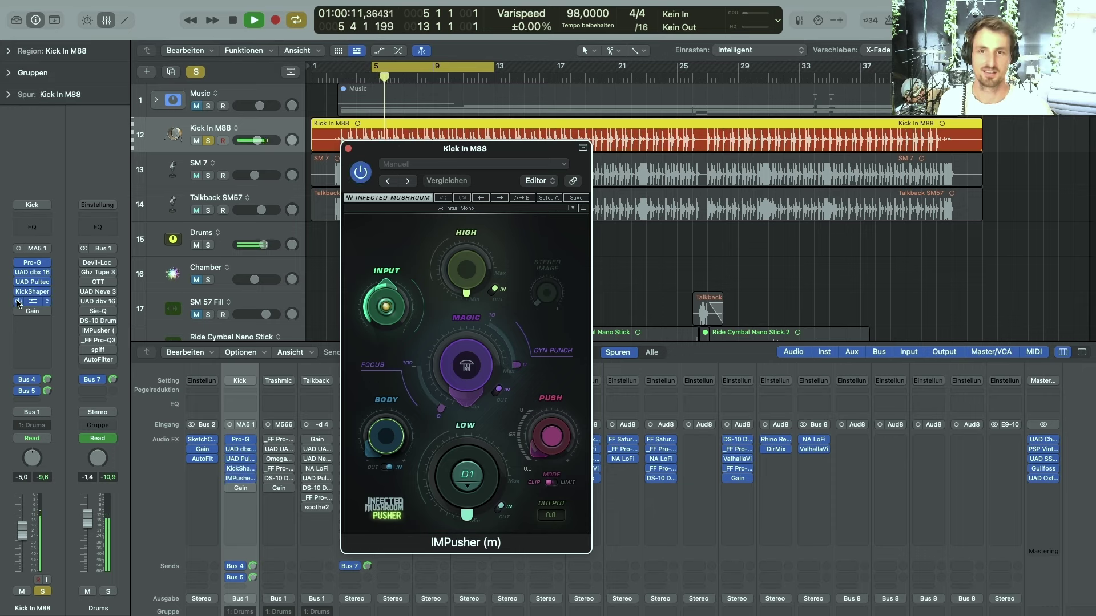
key(space)
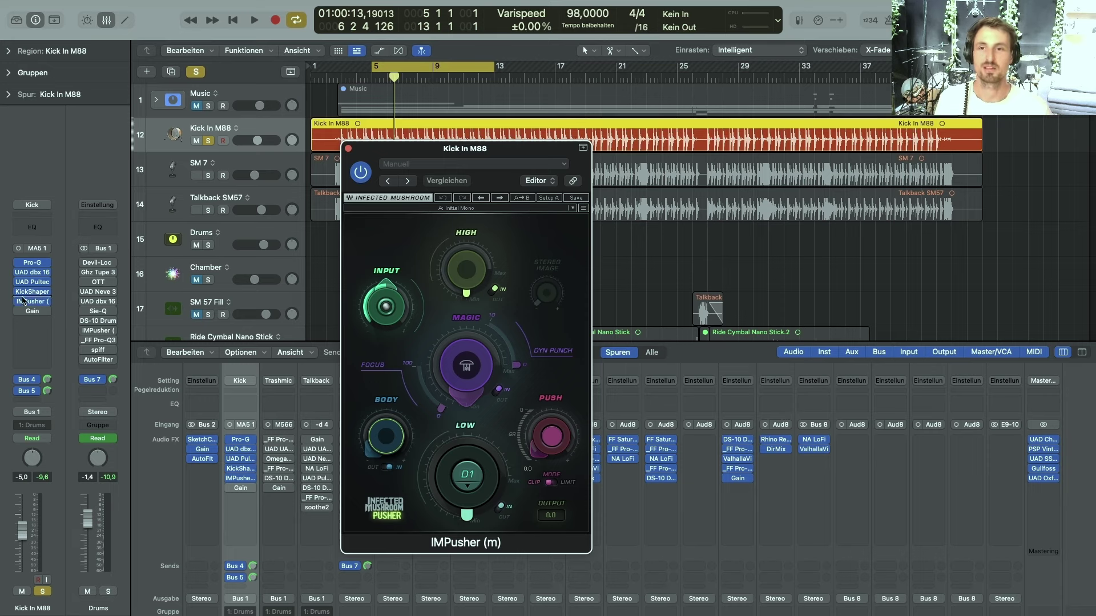
key(super+w)
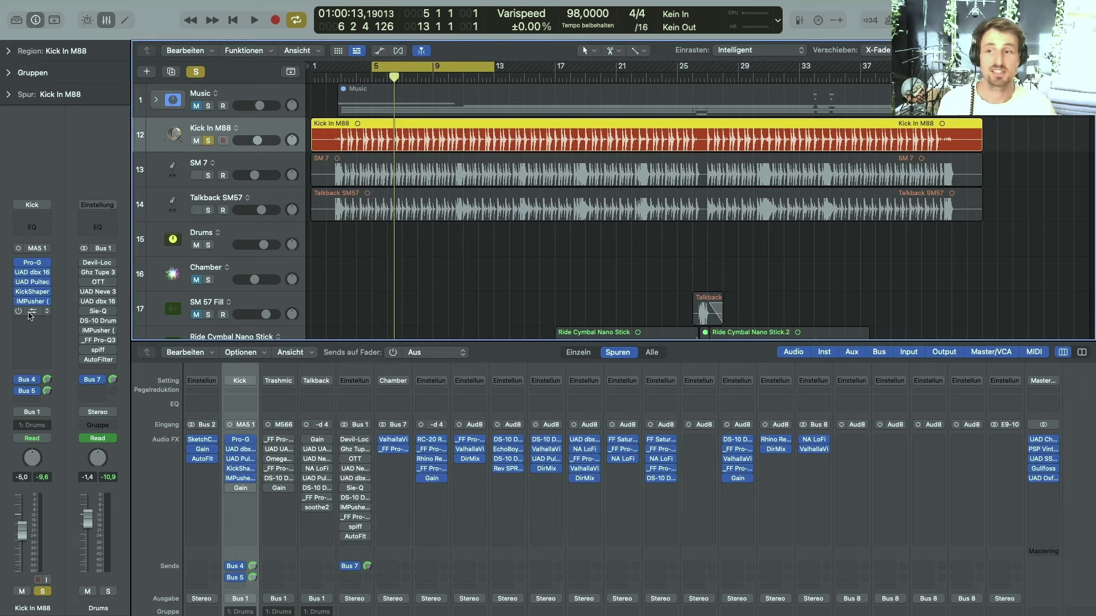
click(29, 314)
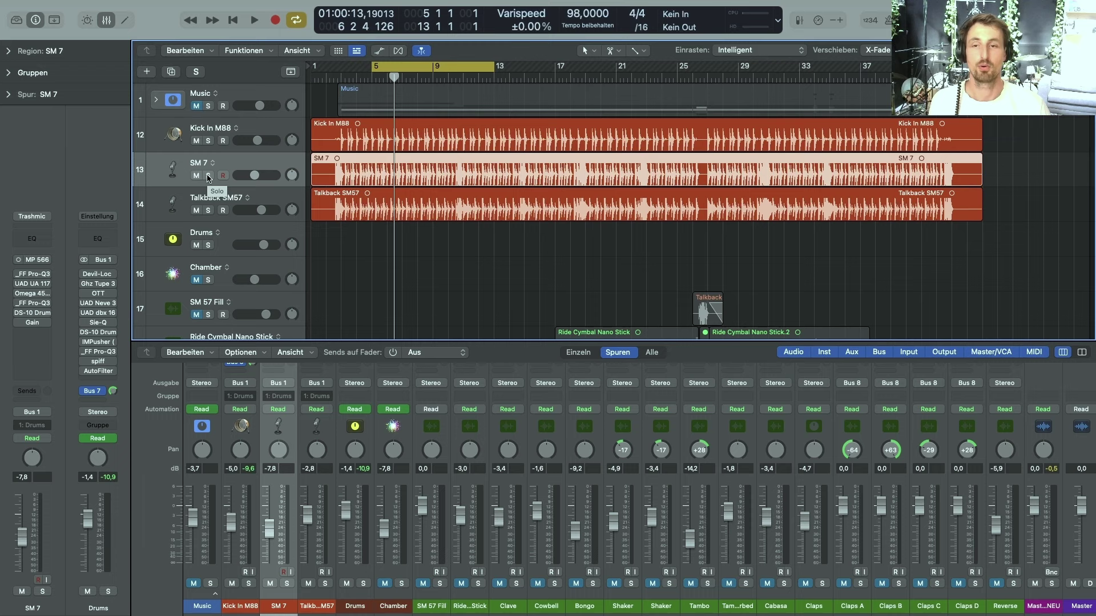
Solo the SM 7 track and play the loop to hear it unprocessed
click(208, 175)
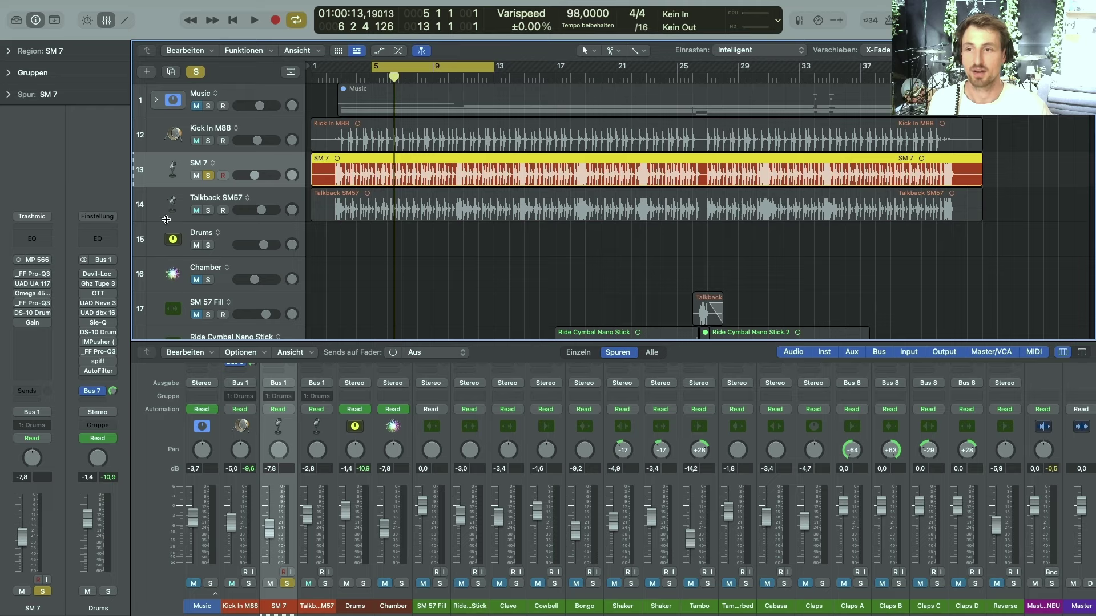
key(space)
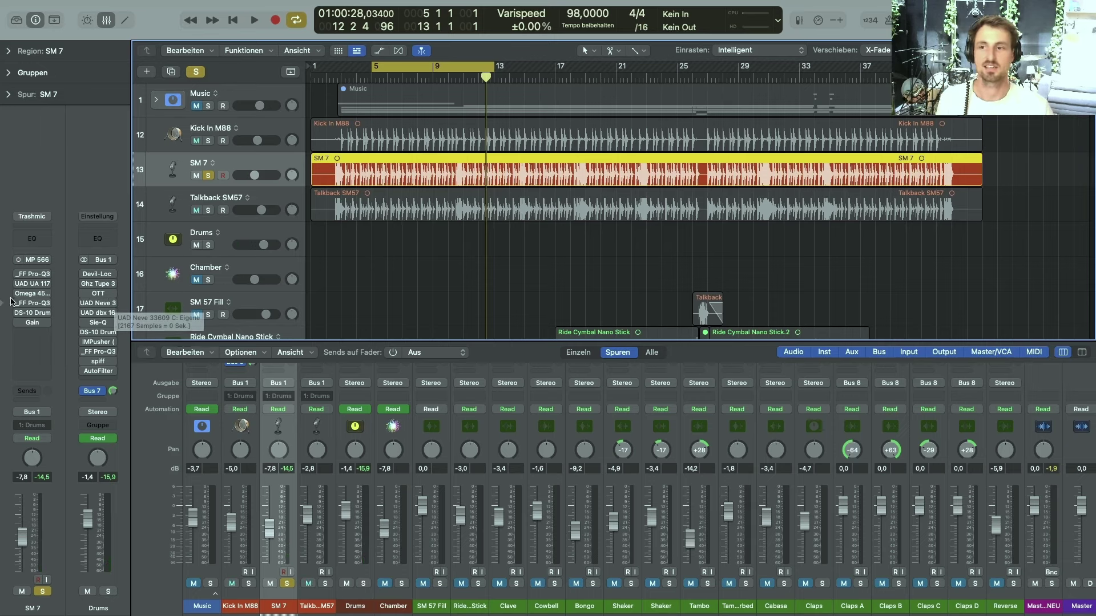
Open the first Pro-Q3 on SM 7 and enable it during loop playback to compare the sound
click(33, 274)
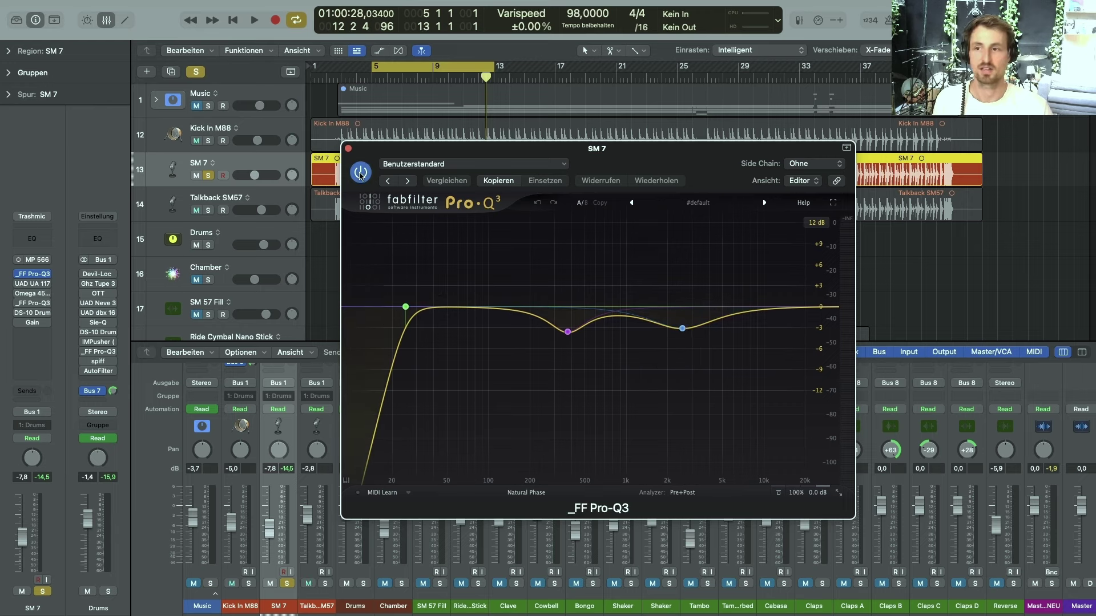
key(space)
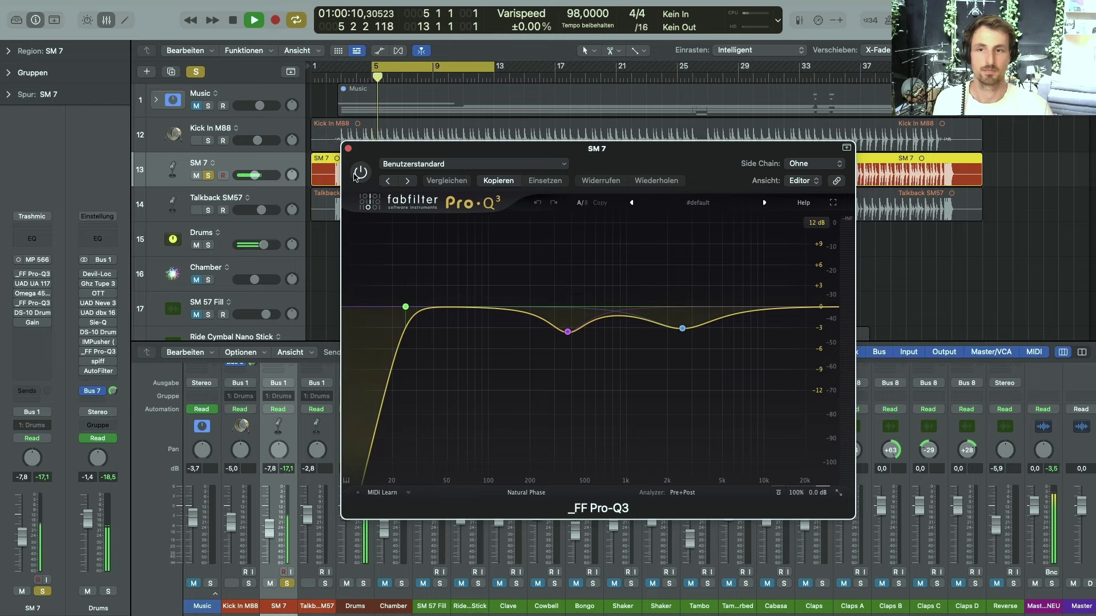
click(356, 176)
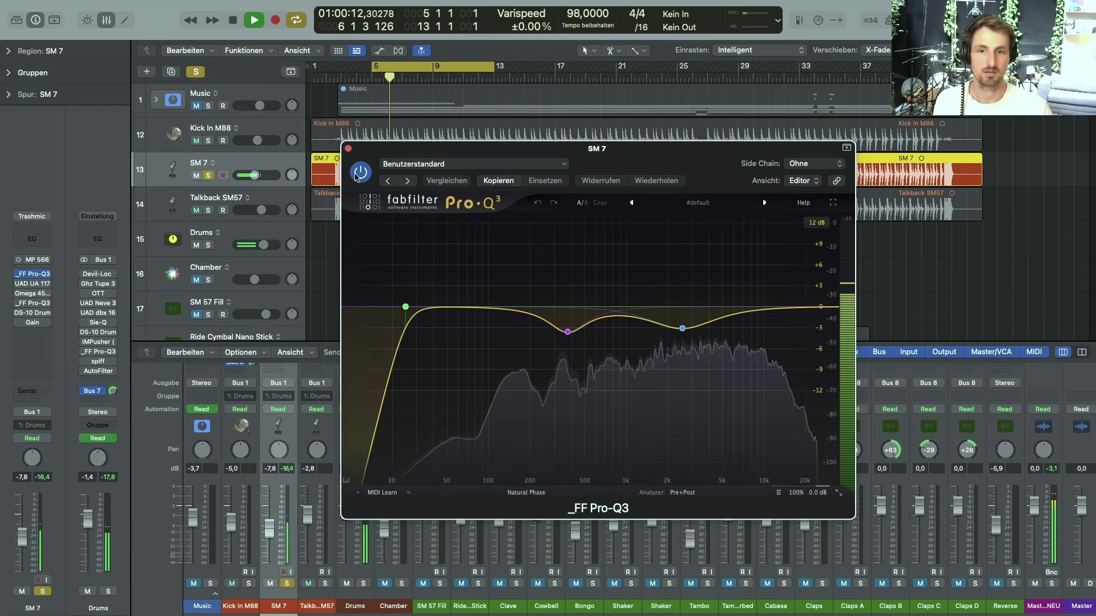
Audition the 374.48 Hz and 2555 Hz cuts of the SM 7 Pro-Q3 in isolation, one after the other, and stop playback
mouse_move(570, 336)
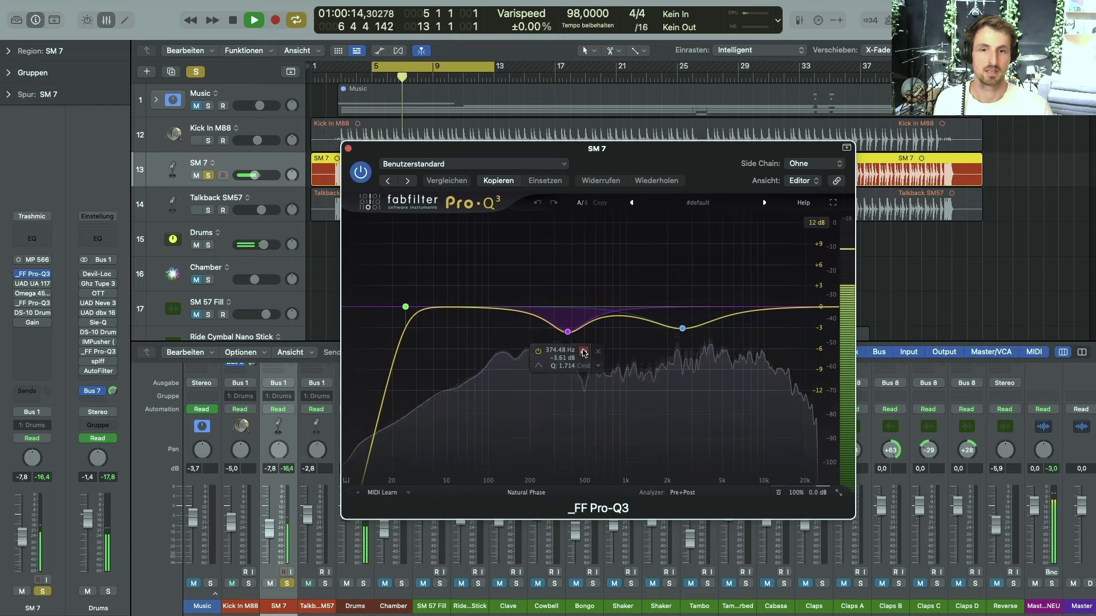
click(584, 351)
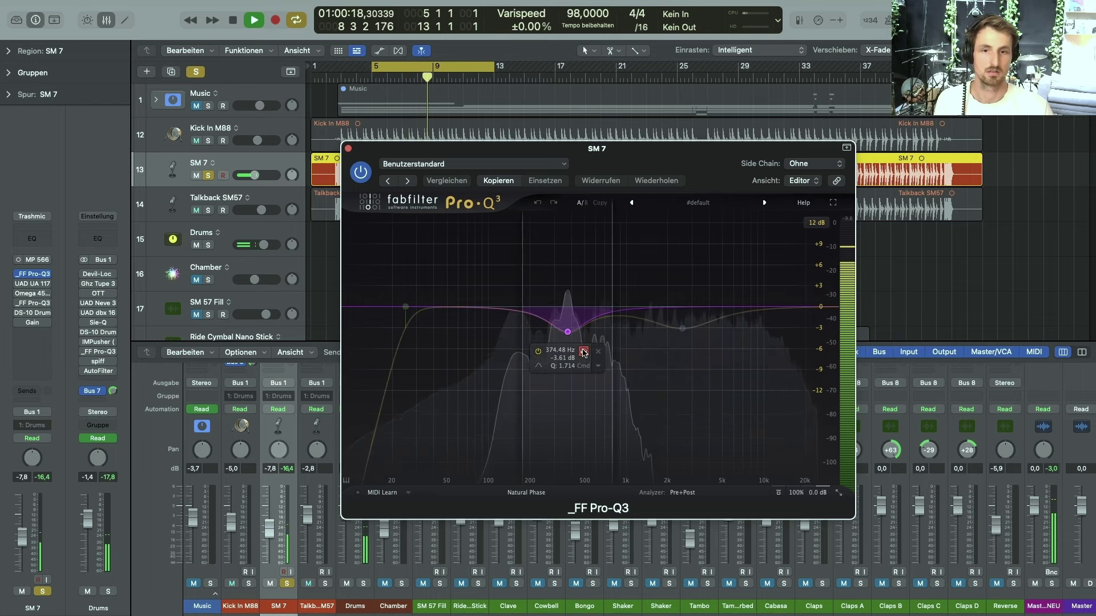
click(584, 352)
click(698, 348)
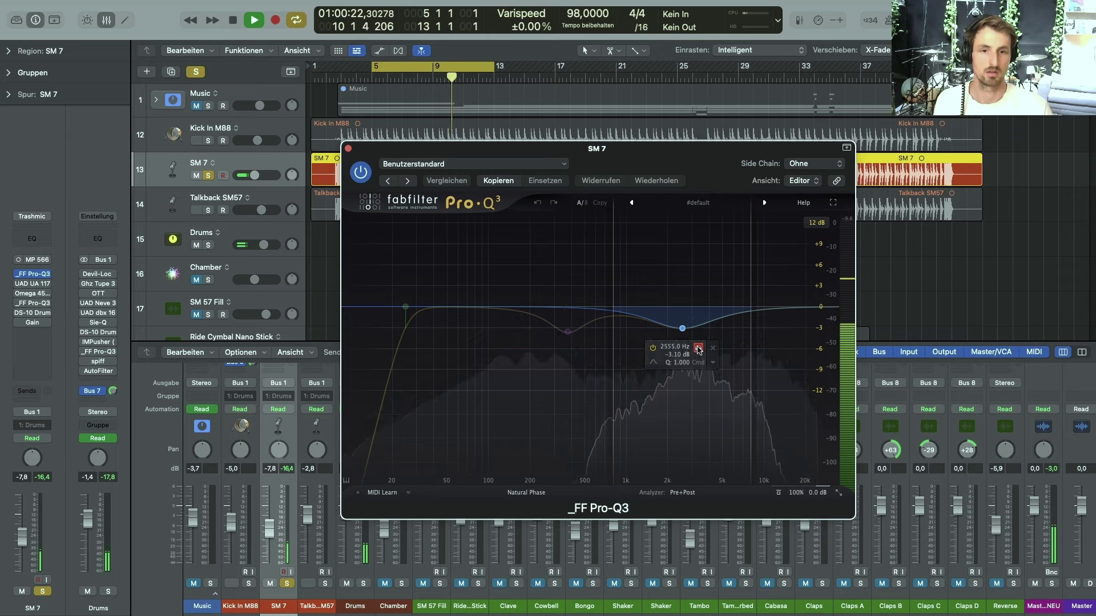
click(698, 348)
key(space)
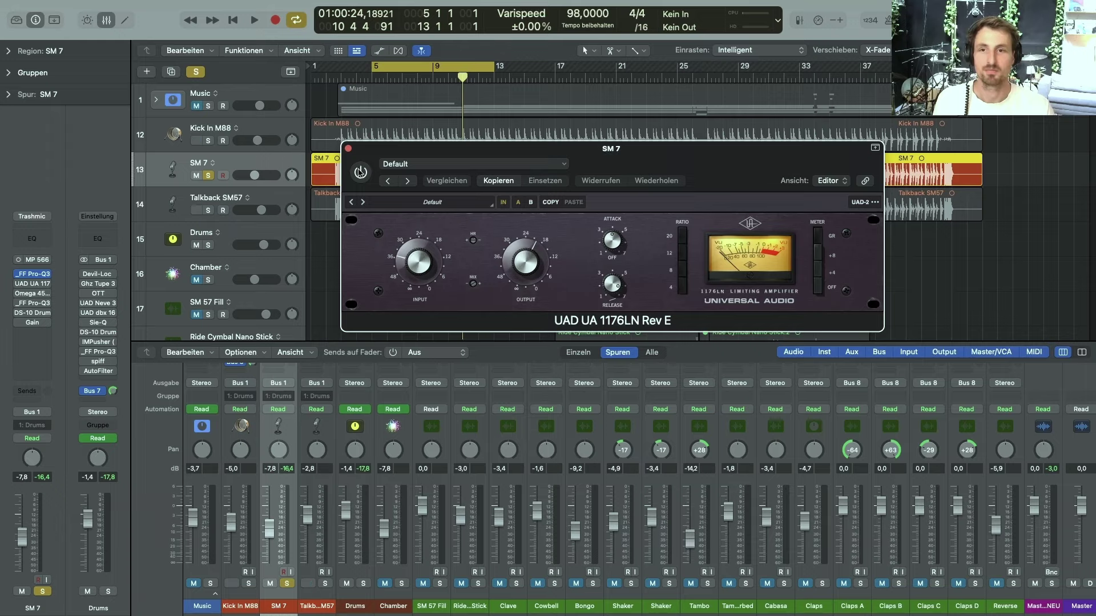
Enable the UAD UA 1176LN Rev E on SM 7, compare its meter OFF and GR settings during loop playback, and close it
click(360, 172)
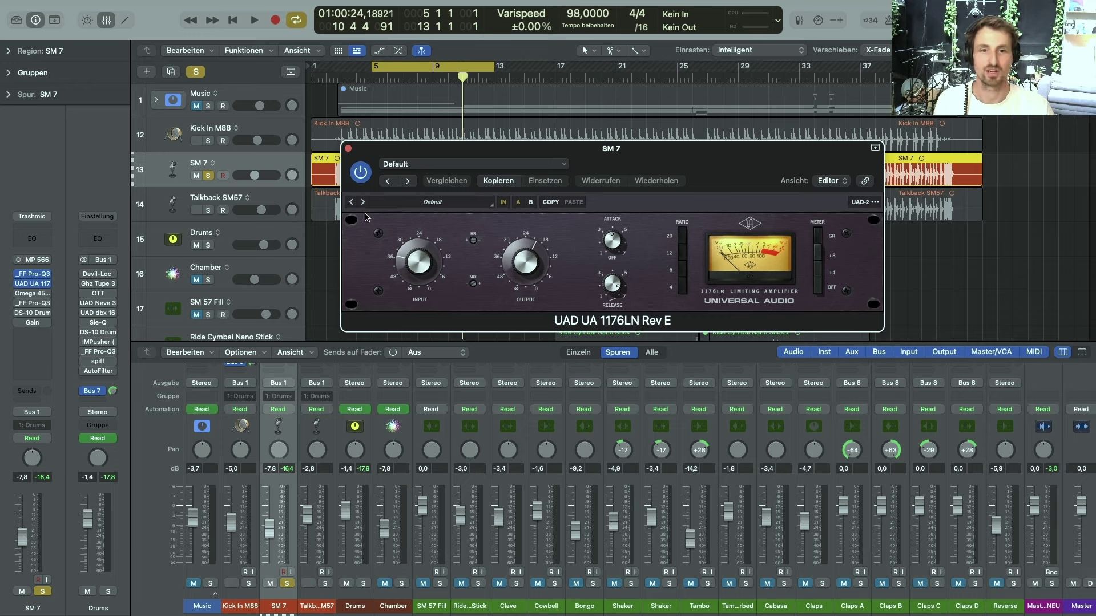
click(815, 288)
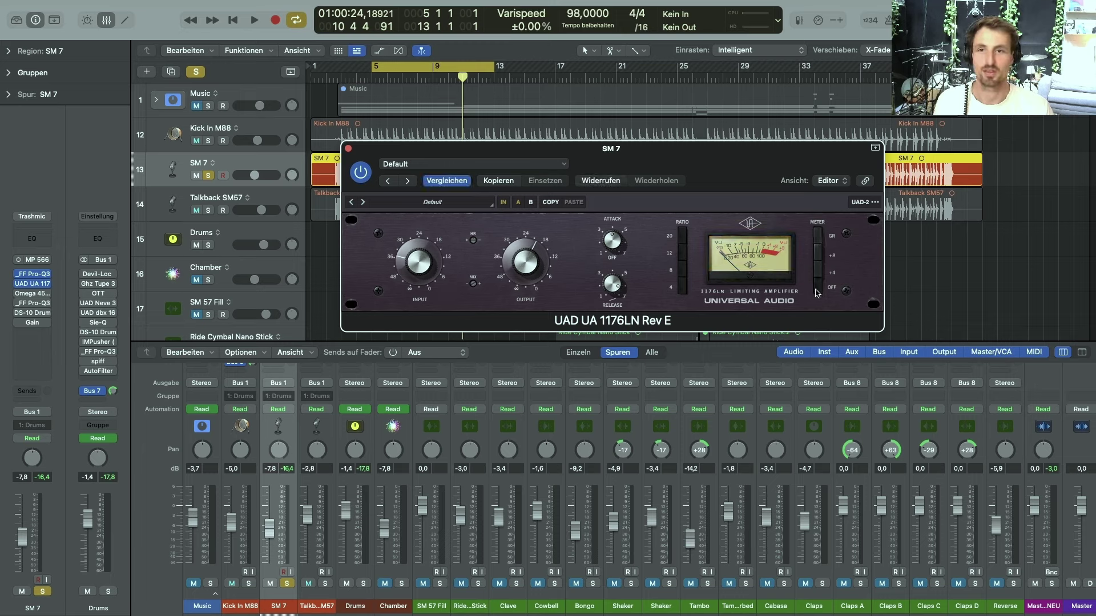
key(space)
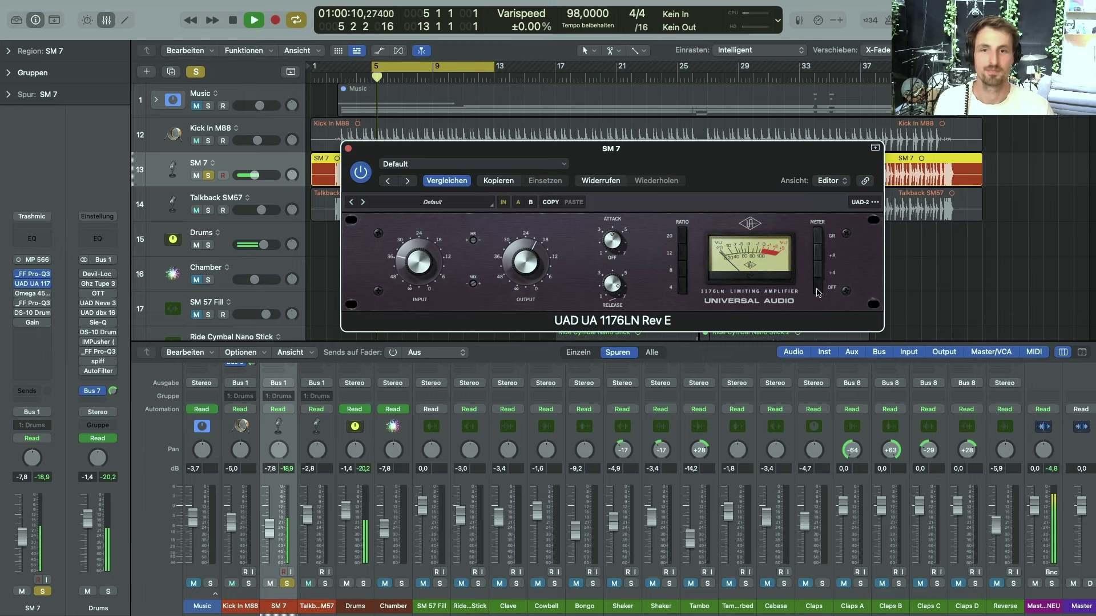
click(817, 240)
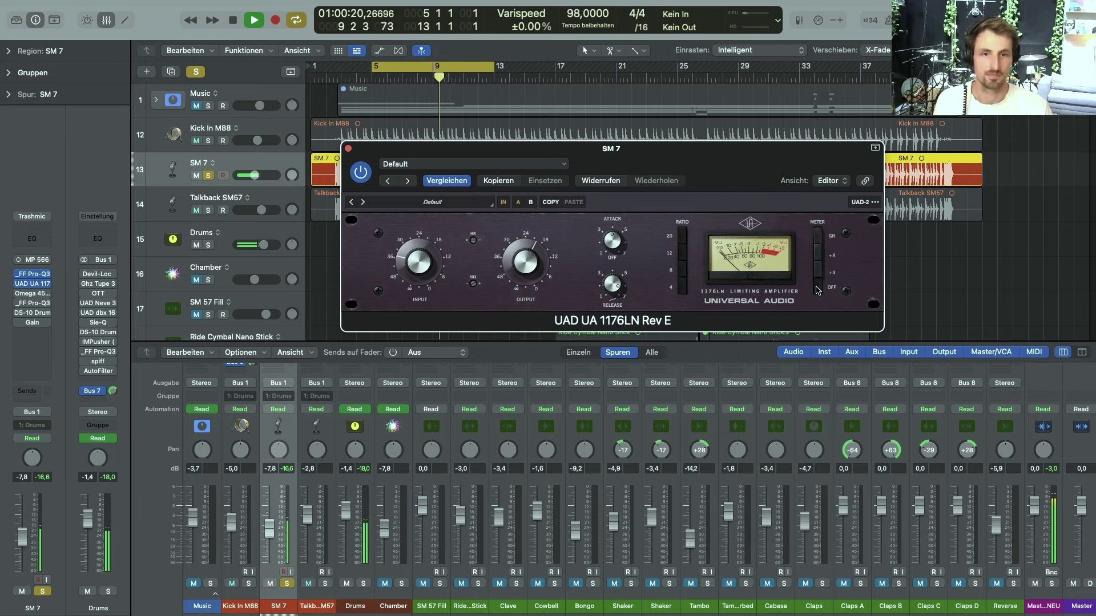
drag(817, 291, 818, 243)
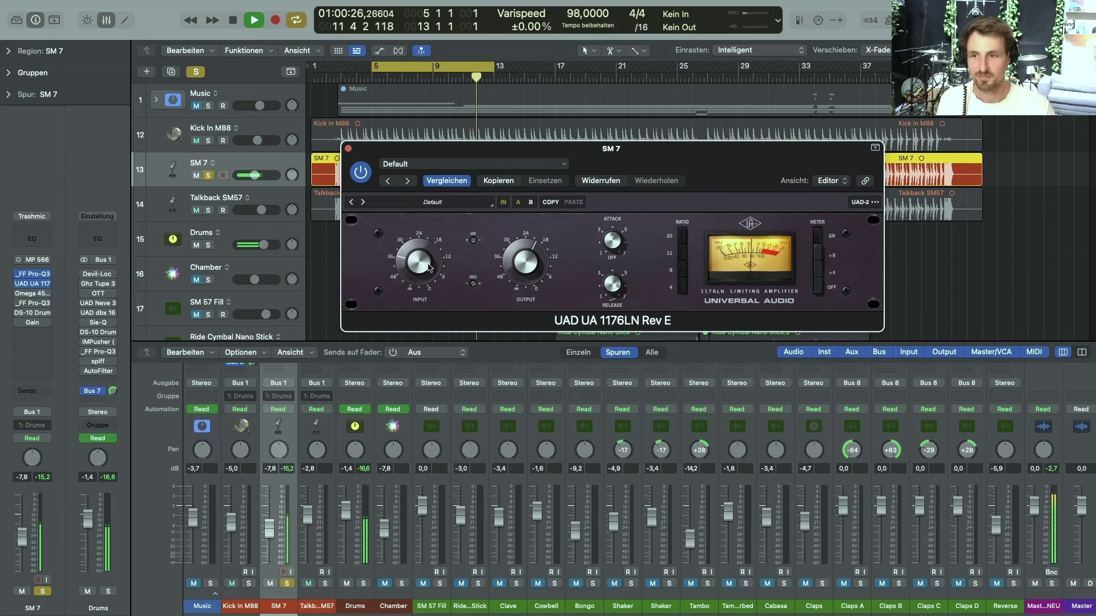
key(space)
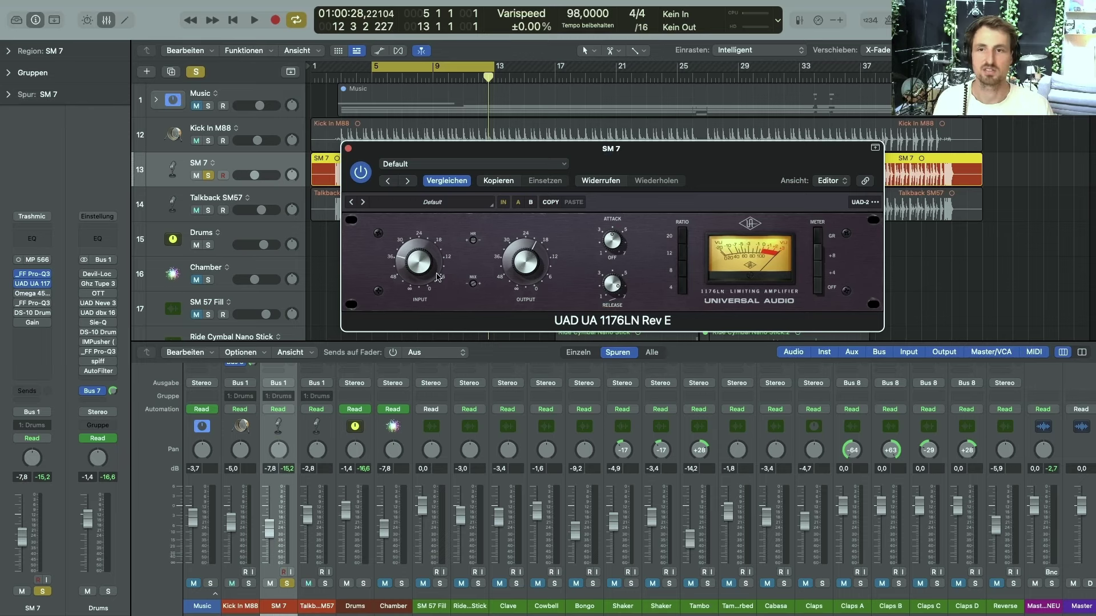
click(348, 149)
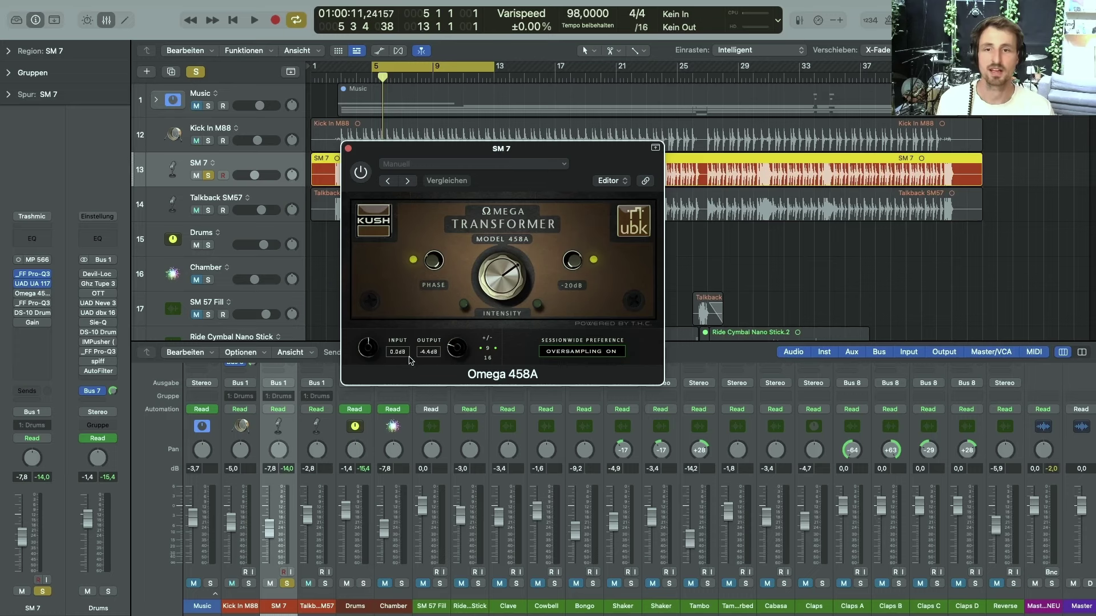
Enable the Omega 458A on SM 7 and compare the sound with it bypassed and active during loop playback
click(360, 173)
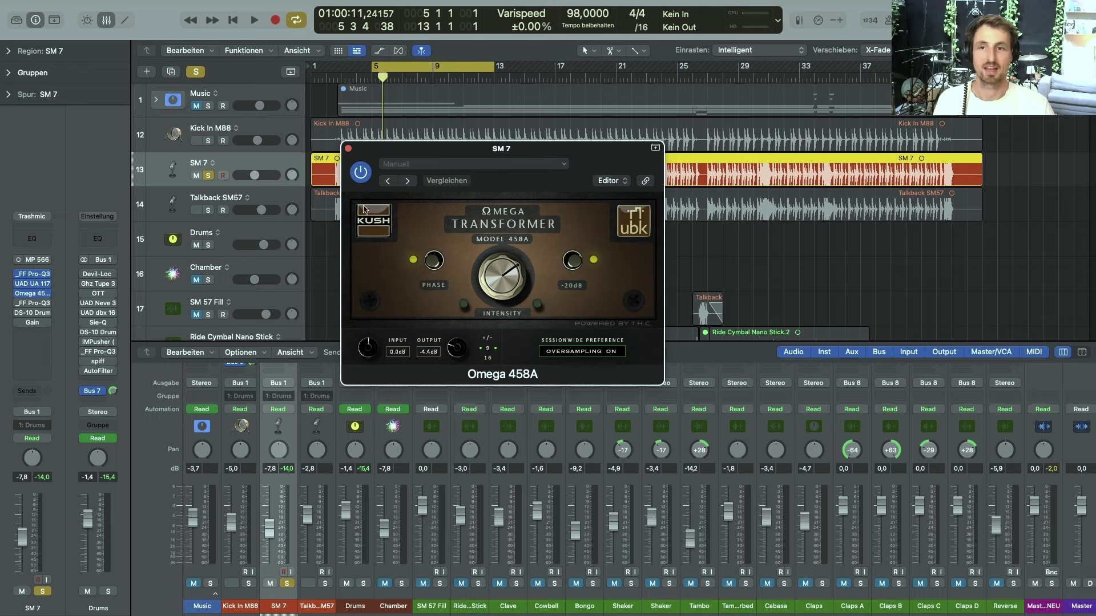
key(space)
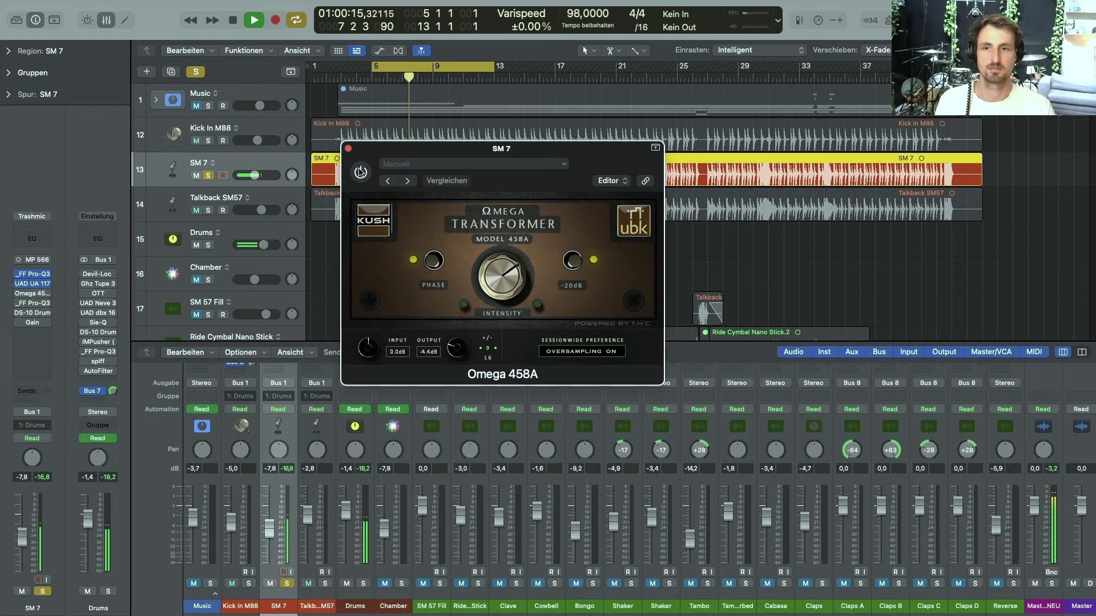
click(360, 171)
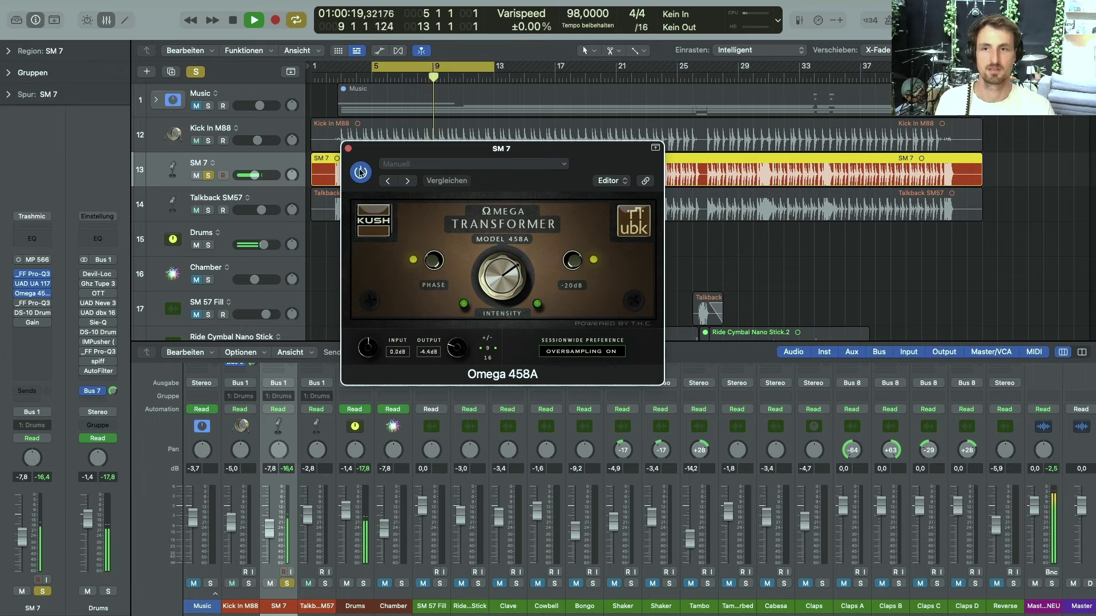
click(361, 172)
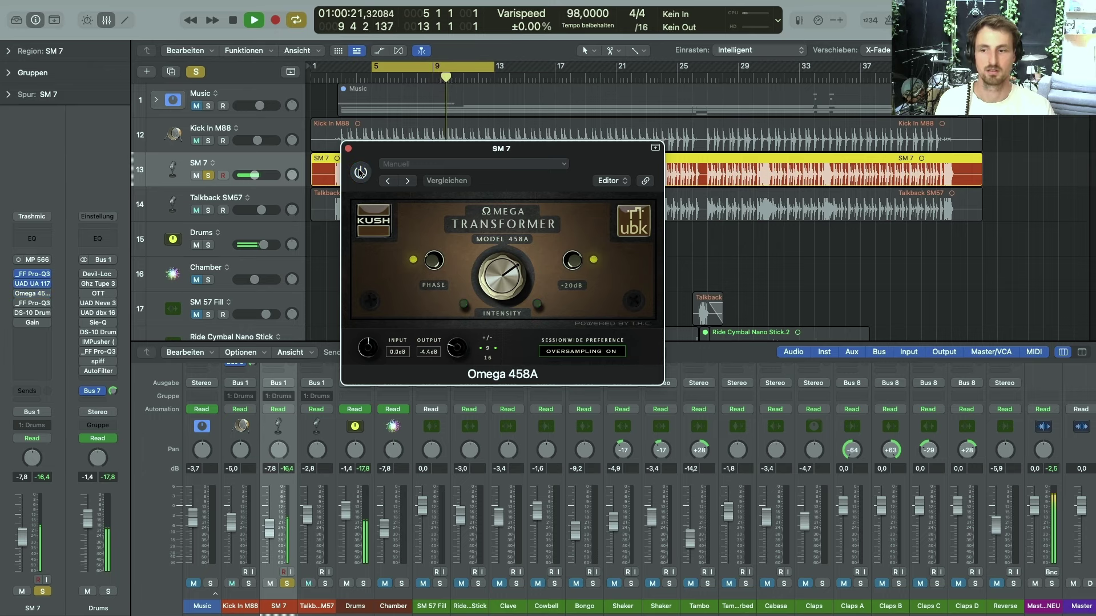
click(360, 171)
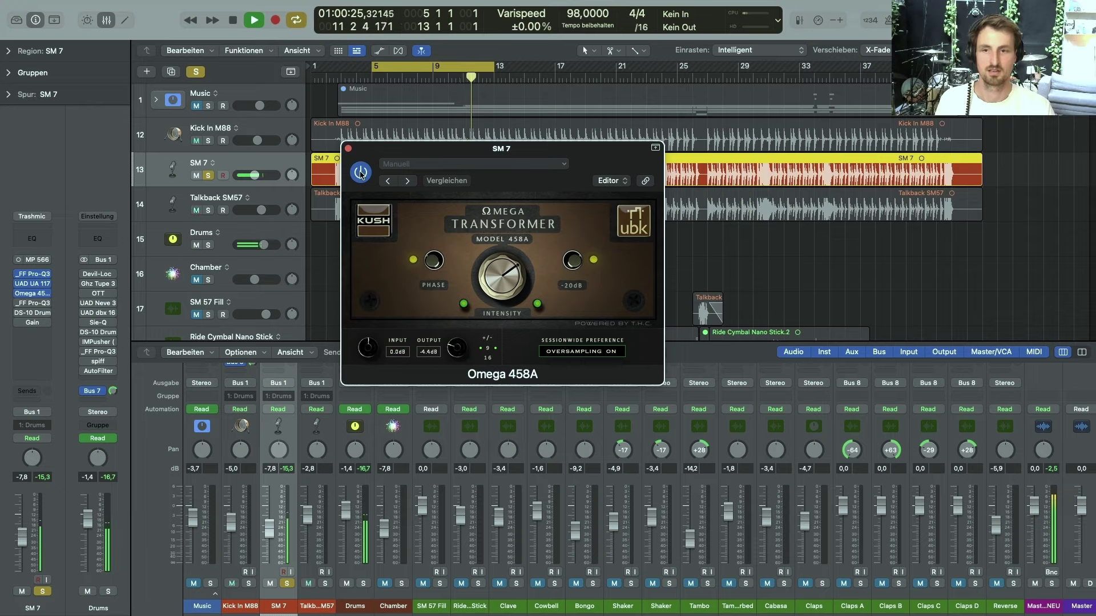
key(space)
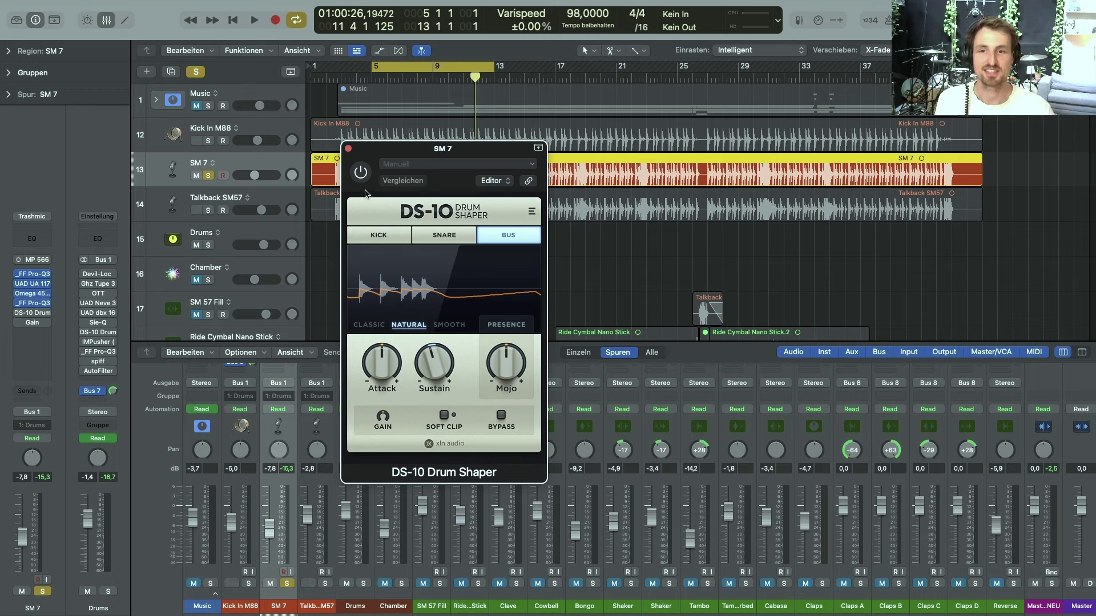
Enable the DS-10 Drum Shaper on SM 7 and compare the looped sound using the plug-in's internal bypass
click(361, 173)
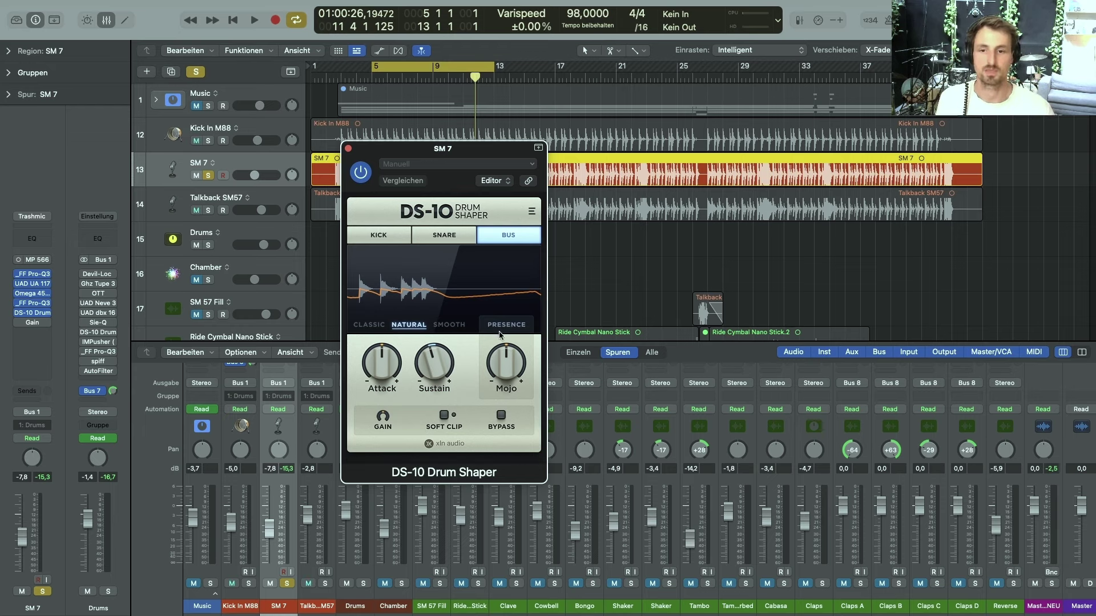
click(500, 416)
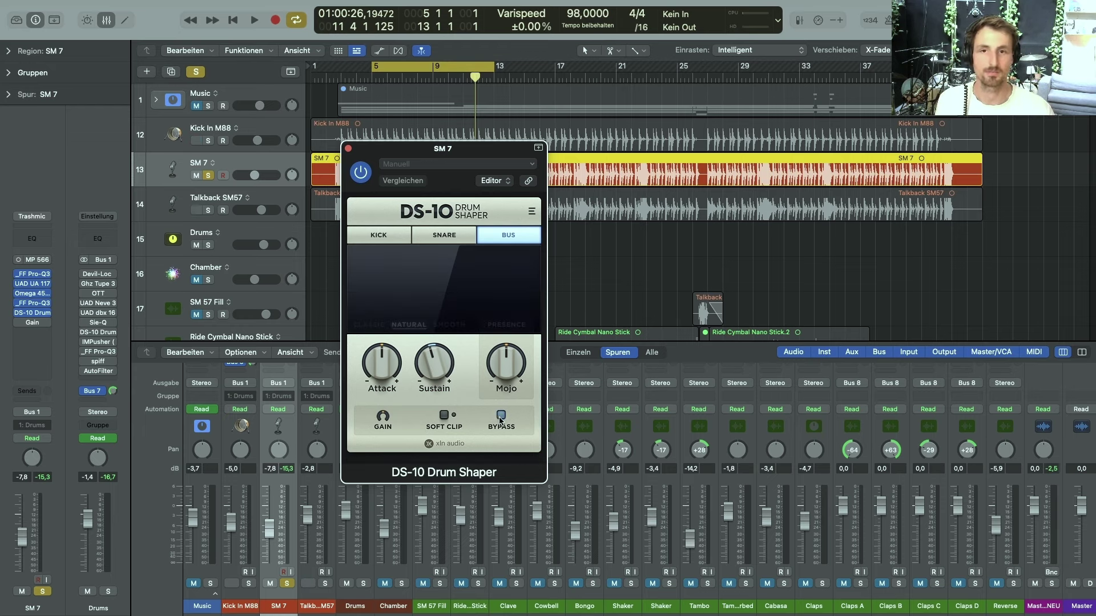
key(space)
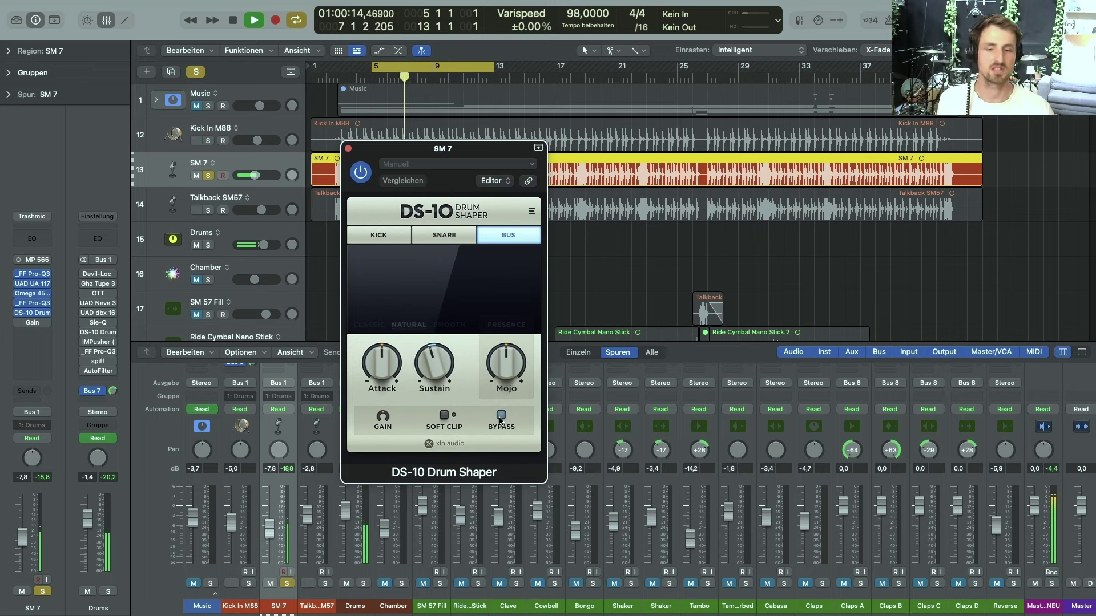
click(500, 419)
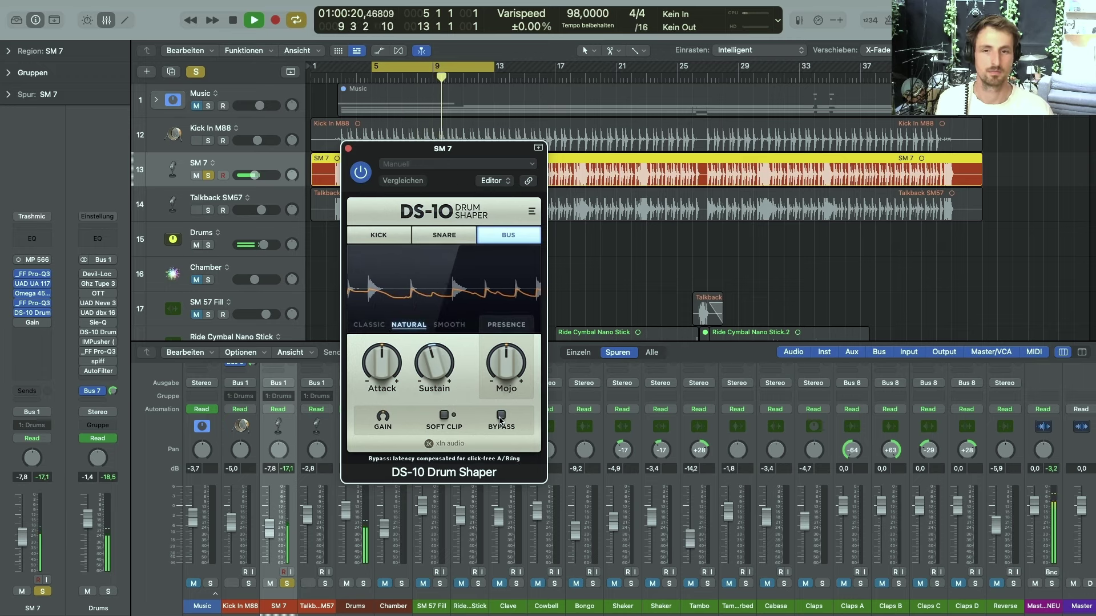
click(500, 418)
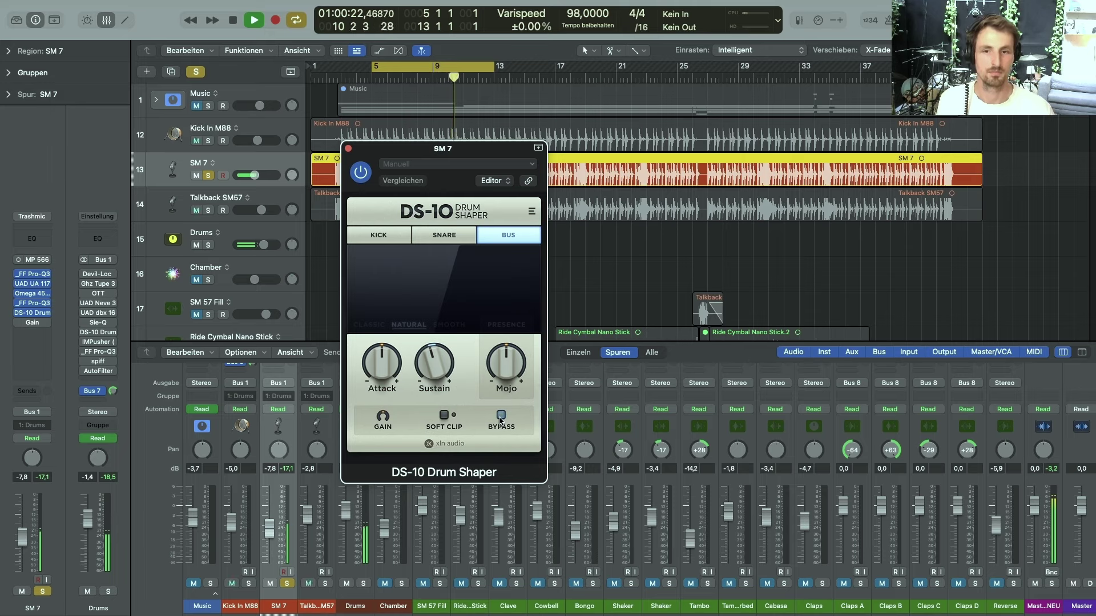
click(500, 419)
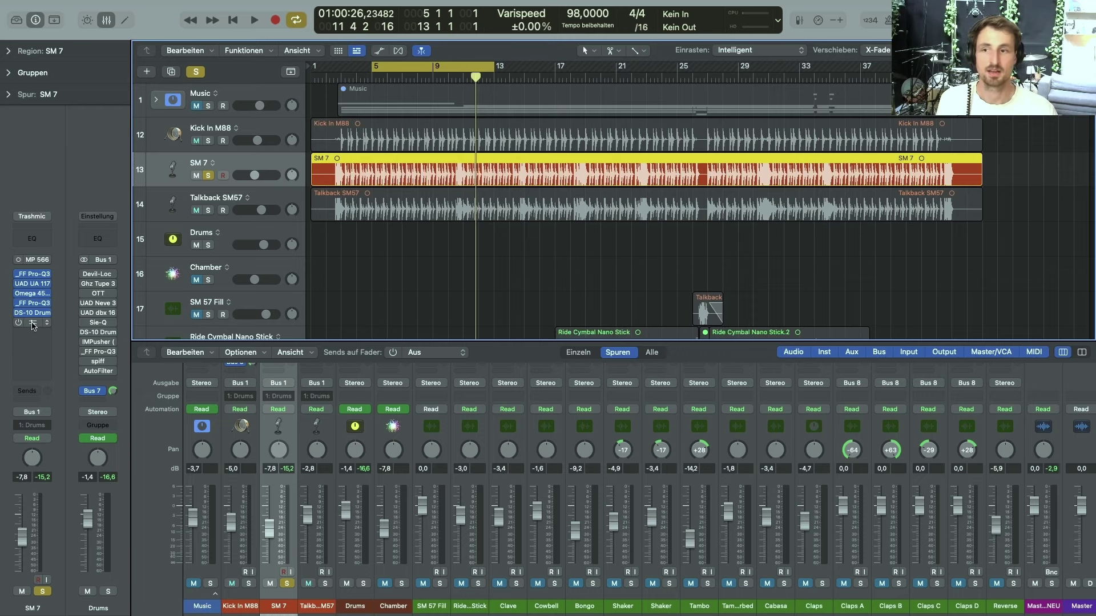
Open the Gain plug-in on SM 7 to view its settings, and close it
click(33, 323)
click(360, 217)
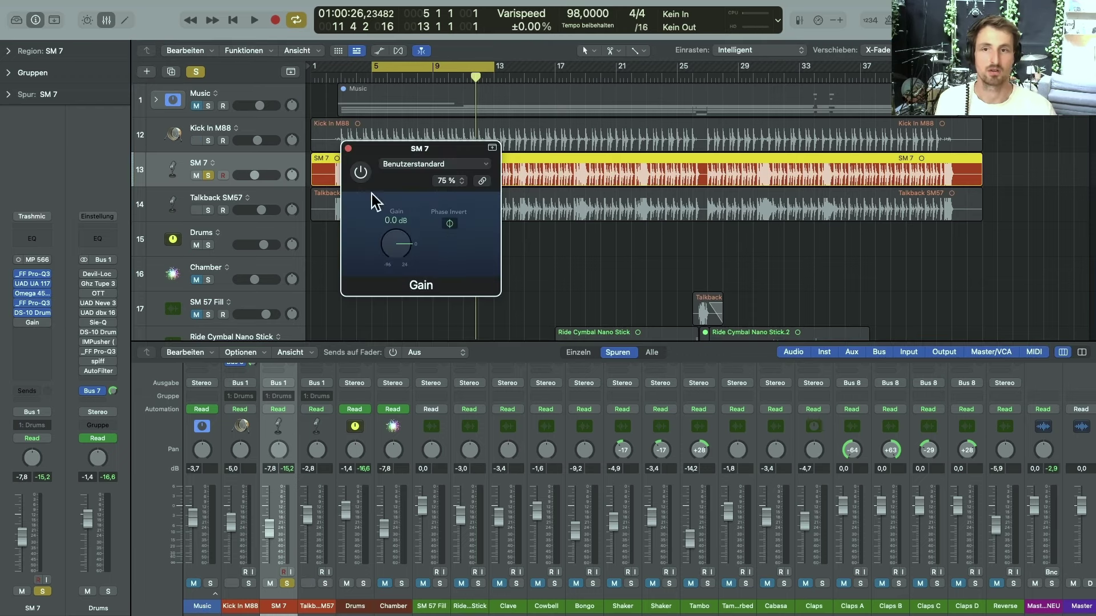
click(348, 149)
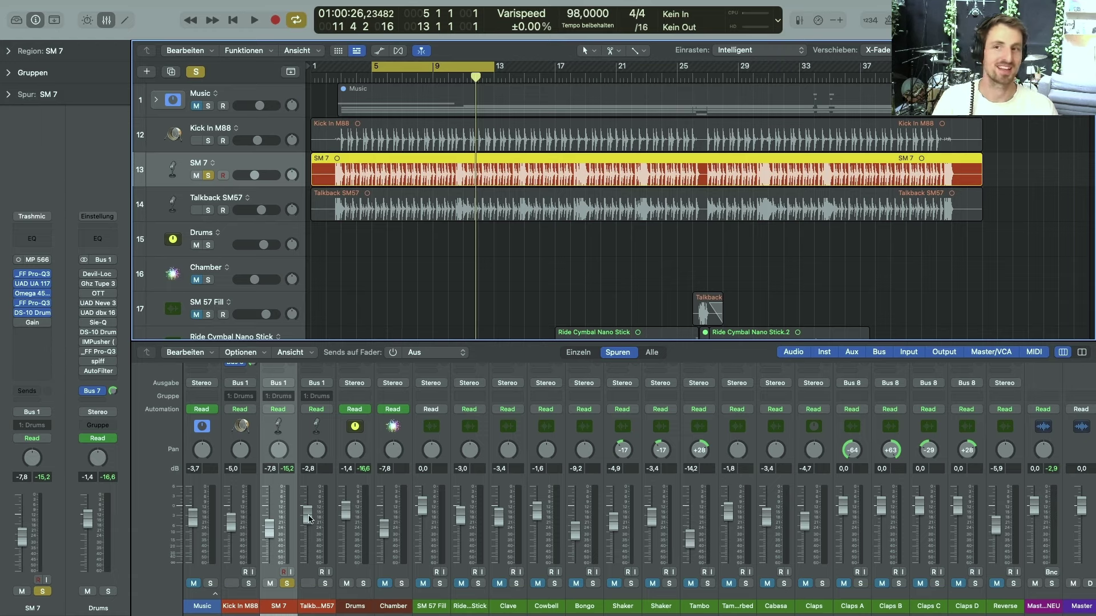
Hide the mixer, solo the Talkback SM57 track and play the loop to hear it unprocessed
scroll(308, 518, up, 5)
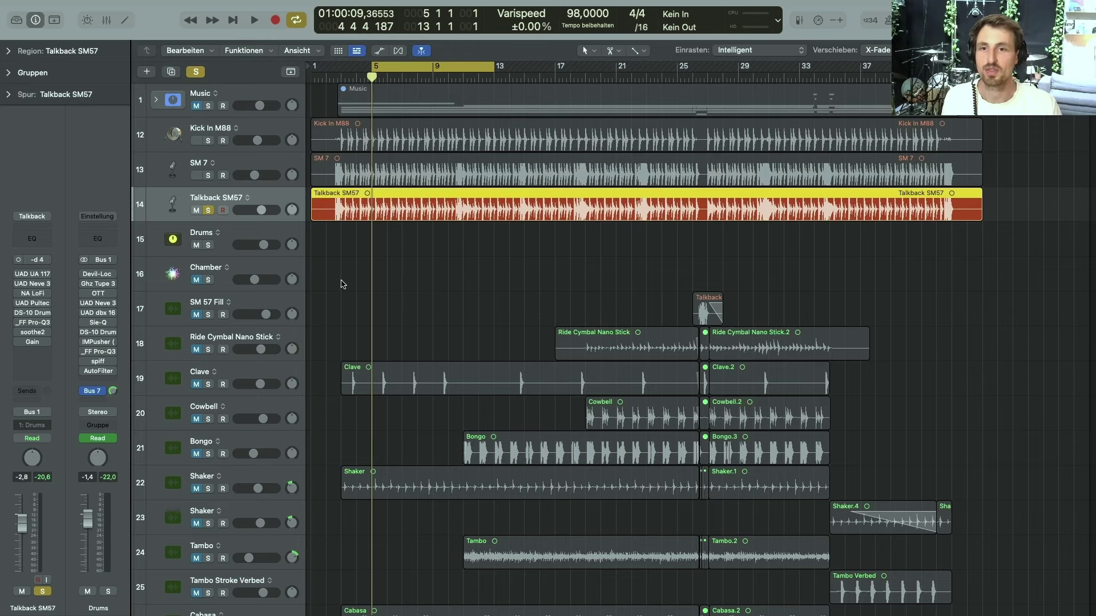
key(space)
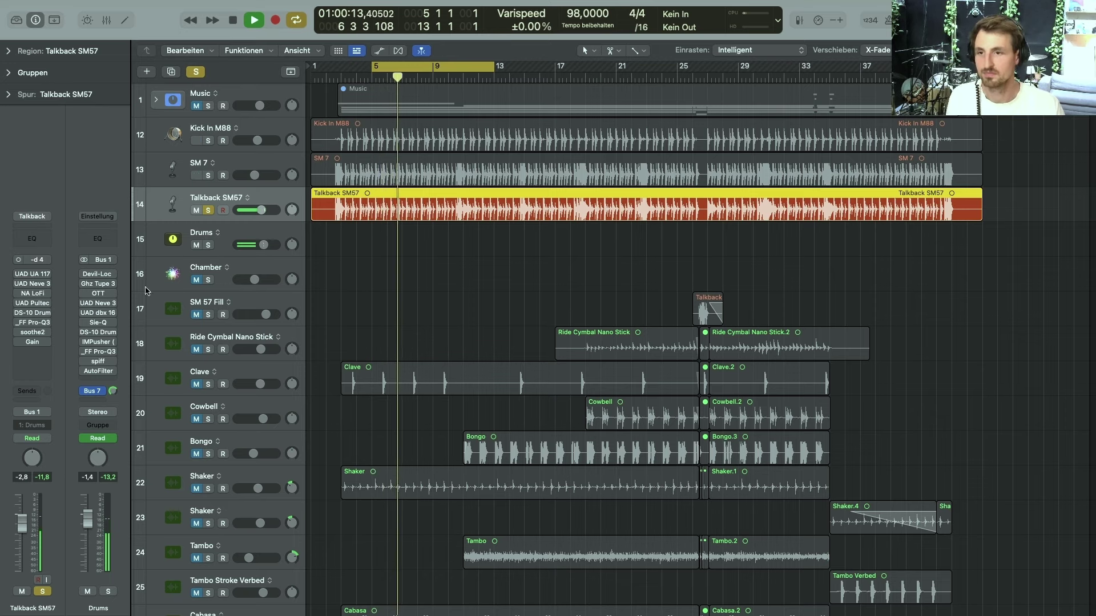
key(space)
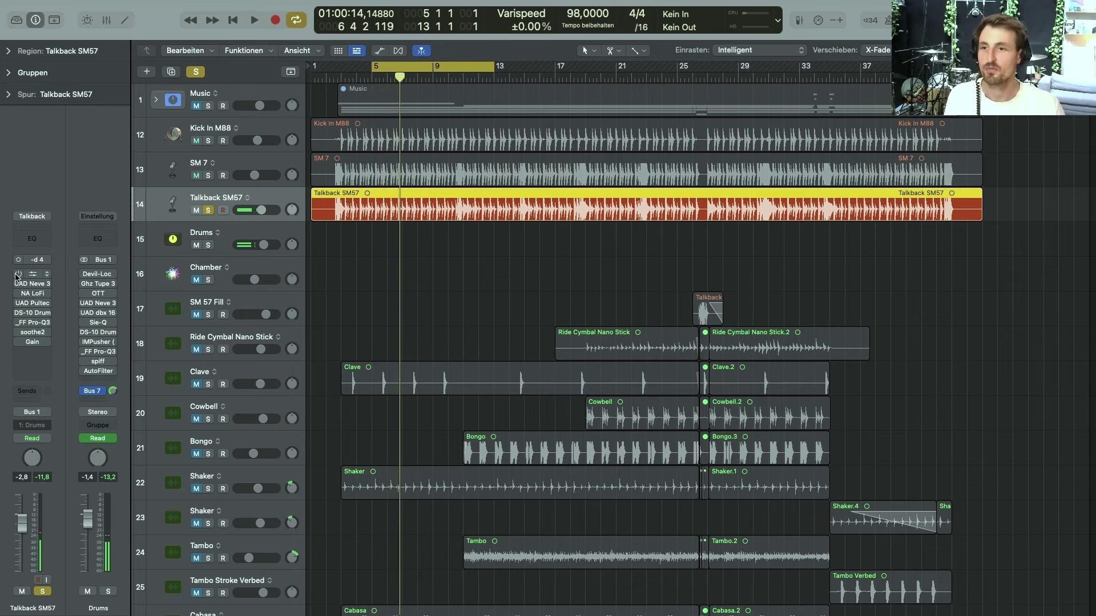
Enable the UAD UA 1176LN Rev E on Talkback SM57 and compare its meter OFF and GR settings during loop playback
click(32, 276)
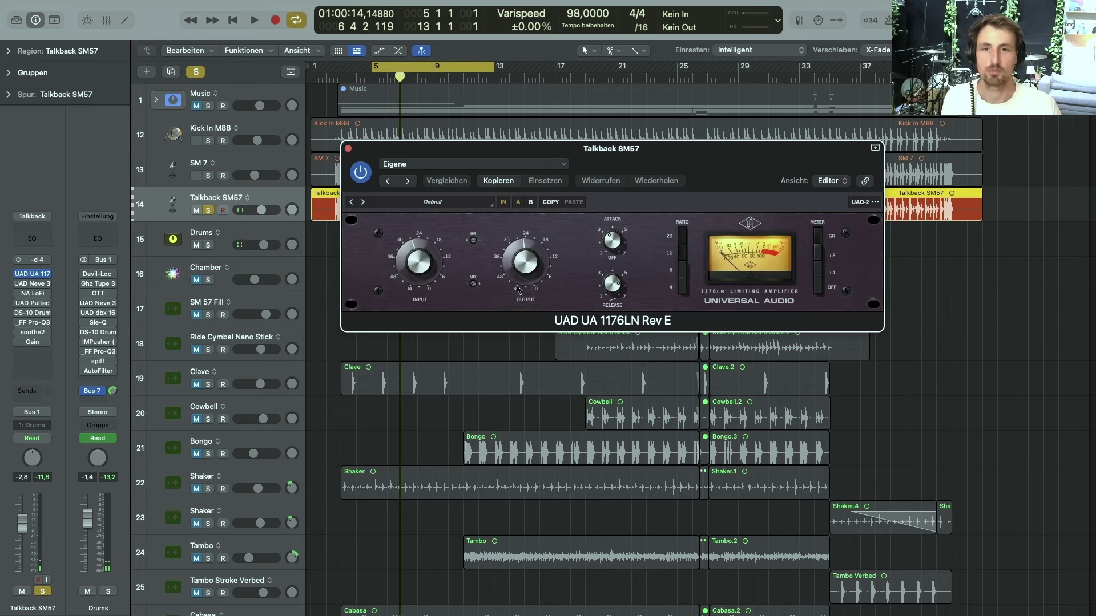
drag(814, 293, 815, 250)
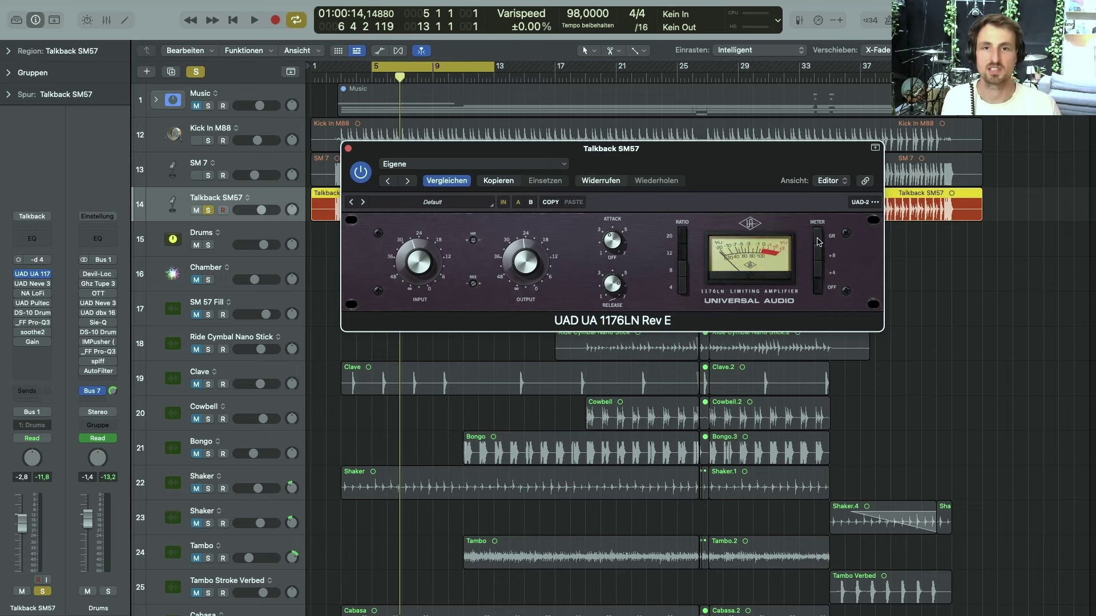
key(space)
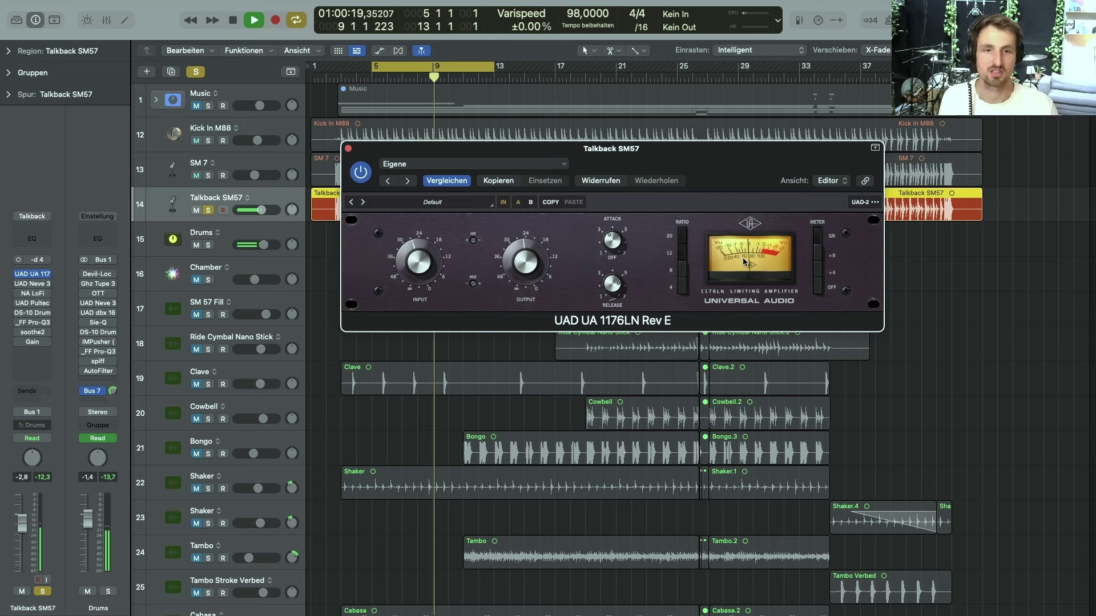
click(821, 288)
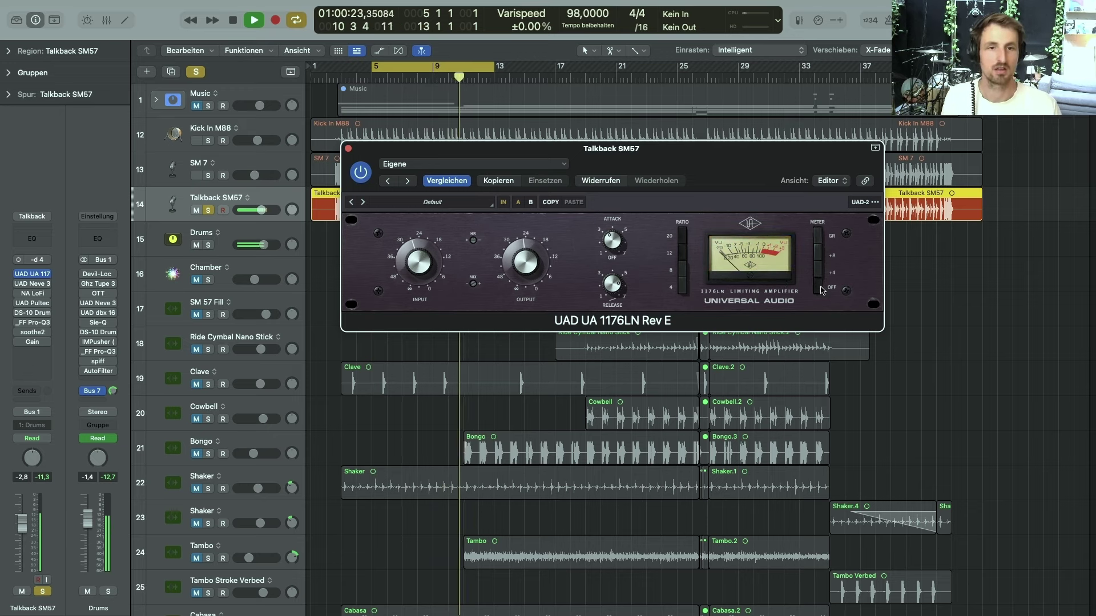
click(818, 239)
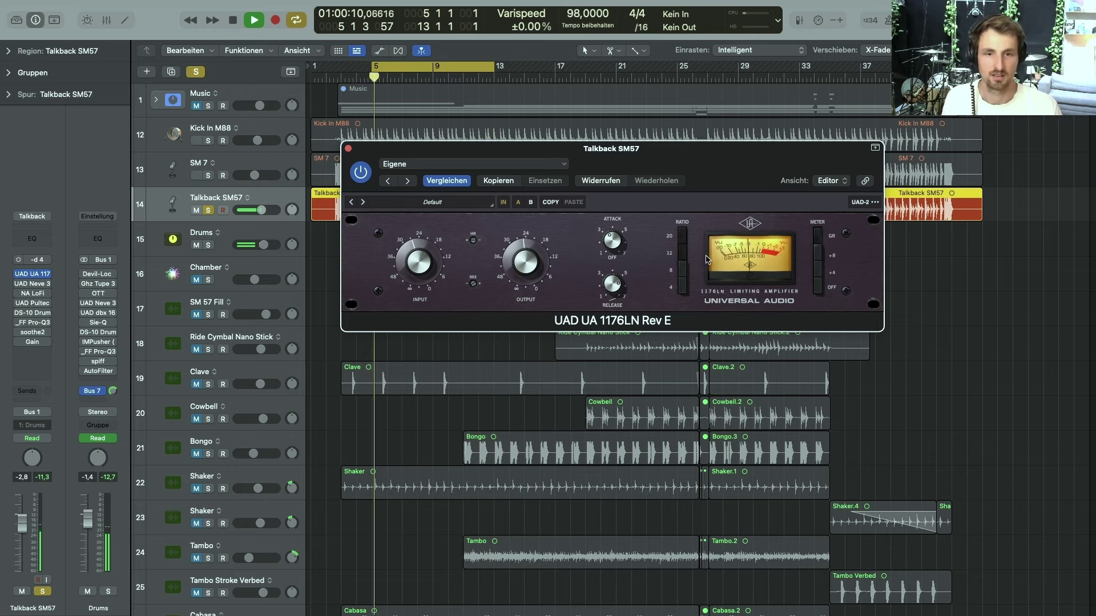
click(821, 288)
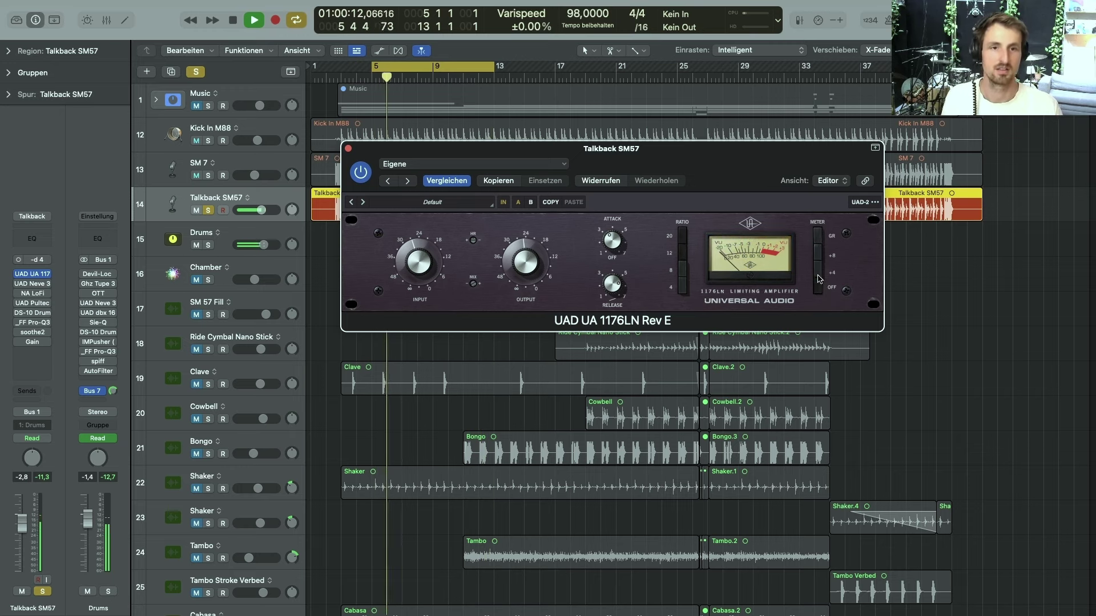
click(818, 237)
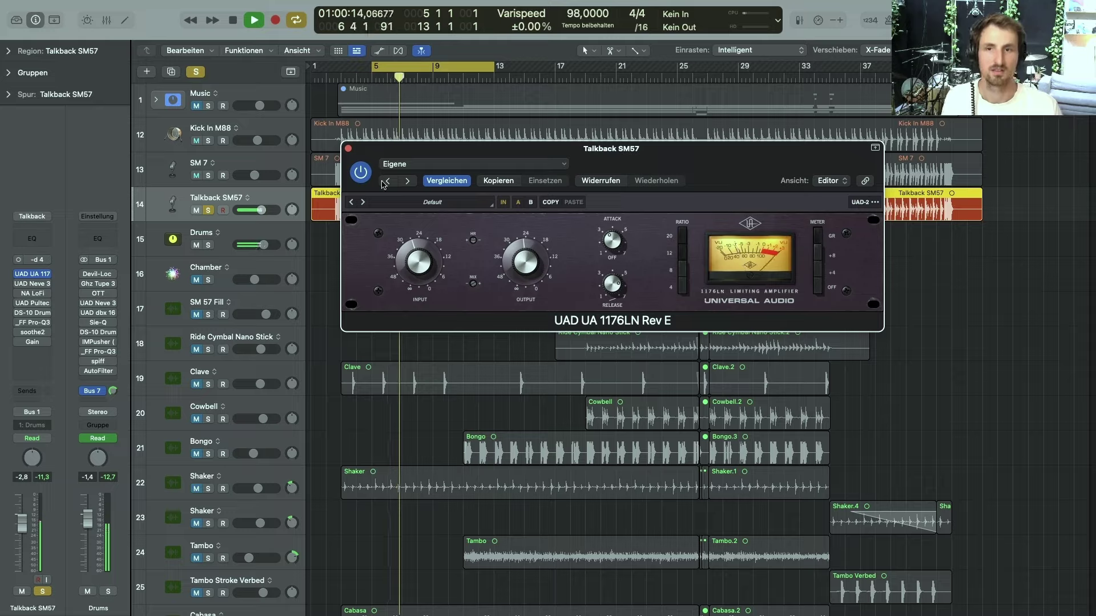
key(space)
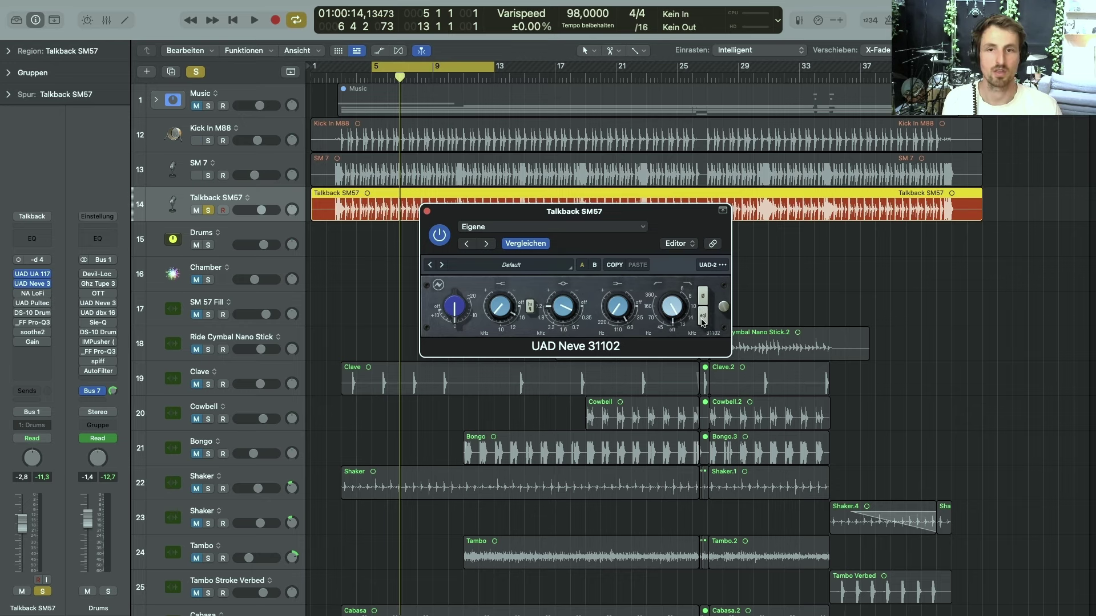
Compare Talkback SM57 with the UAD Neve 31102 bypassed and re-enabled during loop playback
key(space)
click(440, 235)
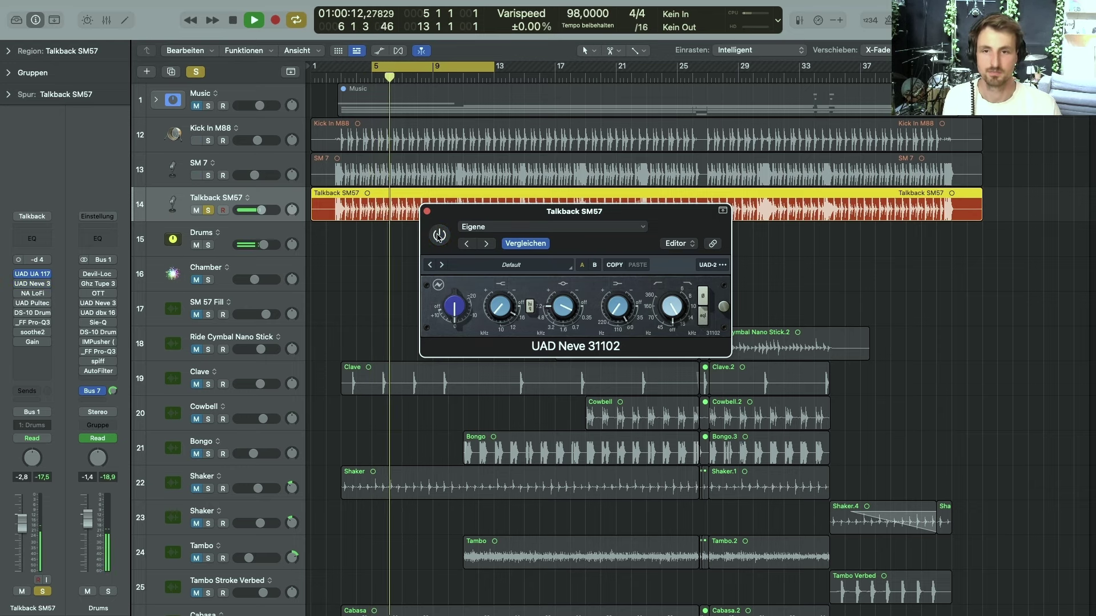
key(space)
click(439, 235)
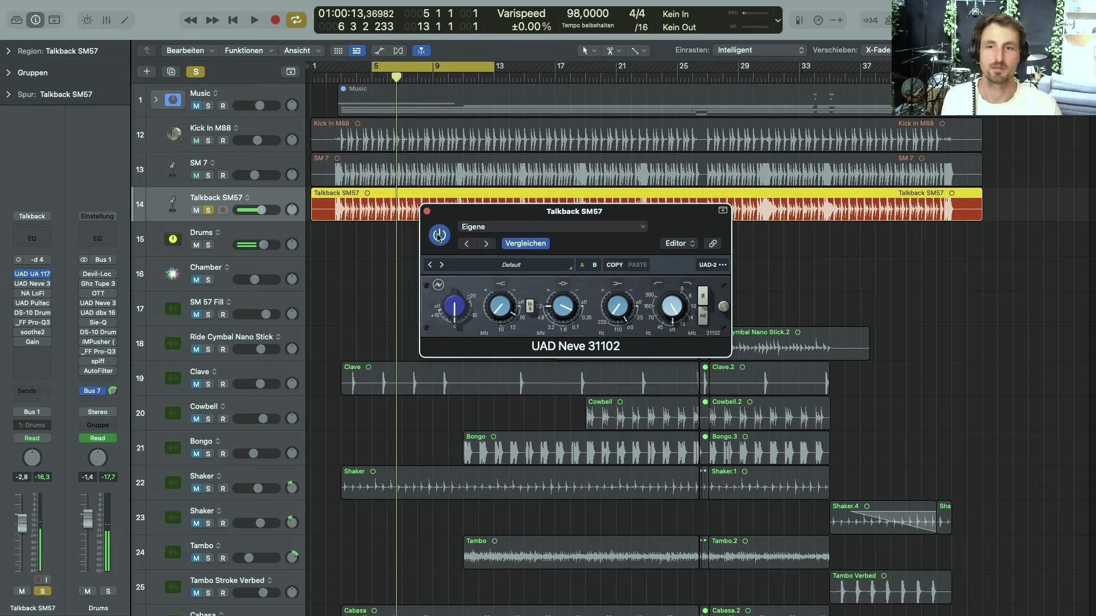
key(space)
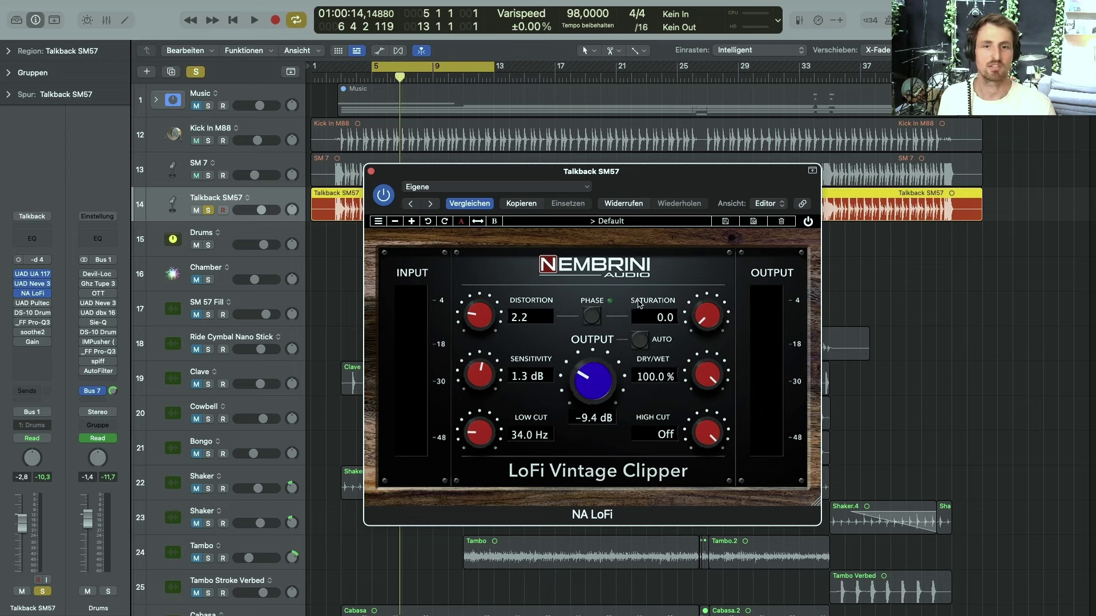
Compare Talkback SM57 with the NA LoFi Vintage Clipper bypassed and re-enabled during loop playback, and close the plug-in
drag(709, 181, 616, 146)
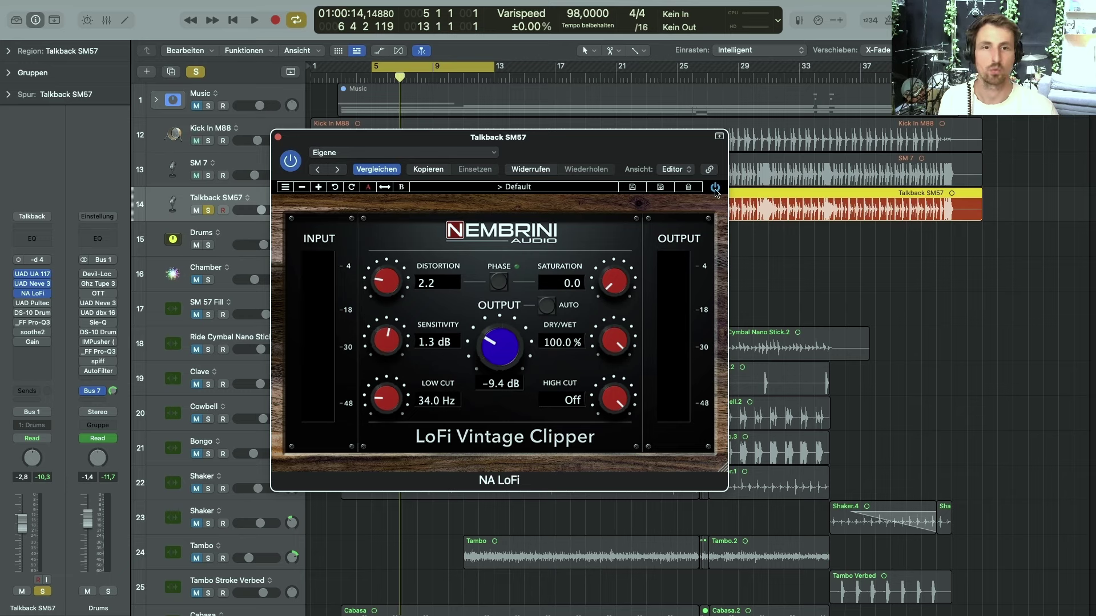
key(space)
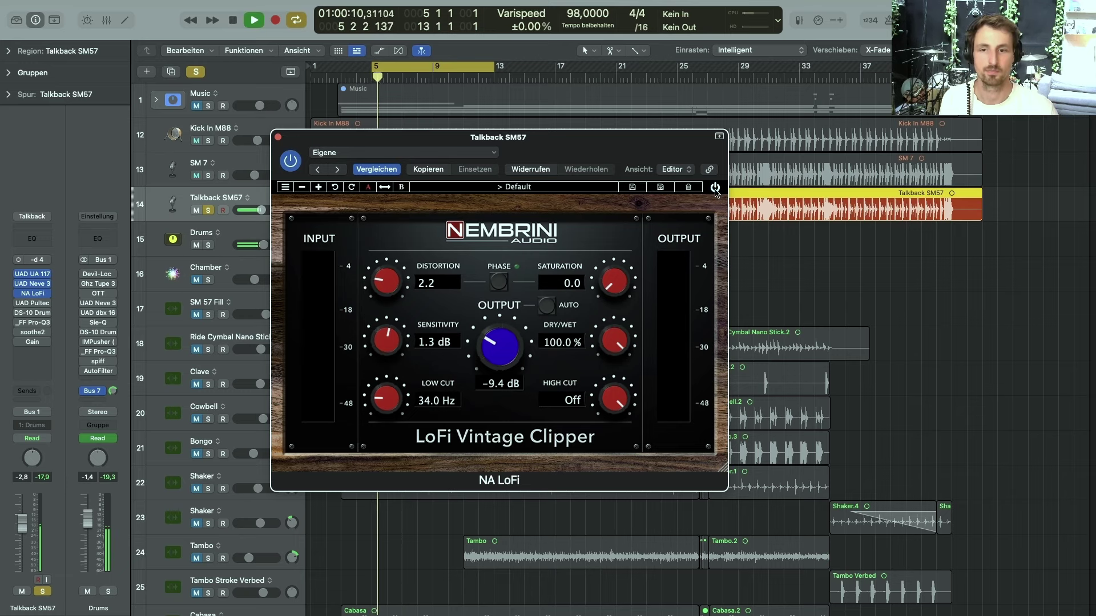
click(715, 189)
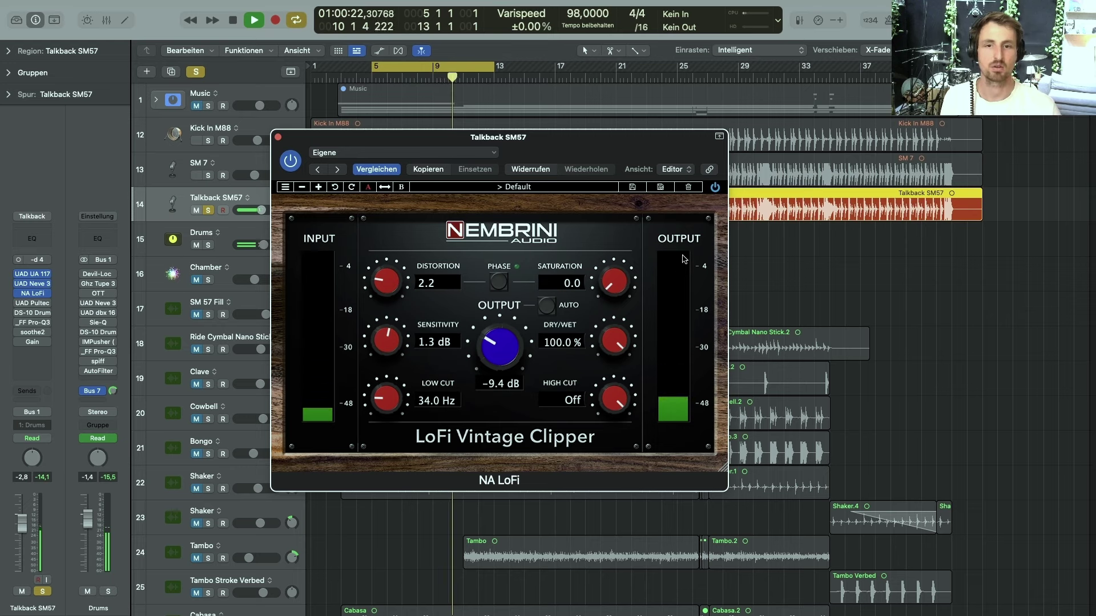
click(715, 189)
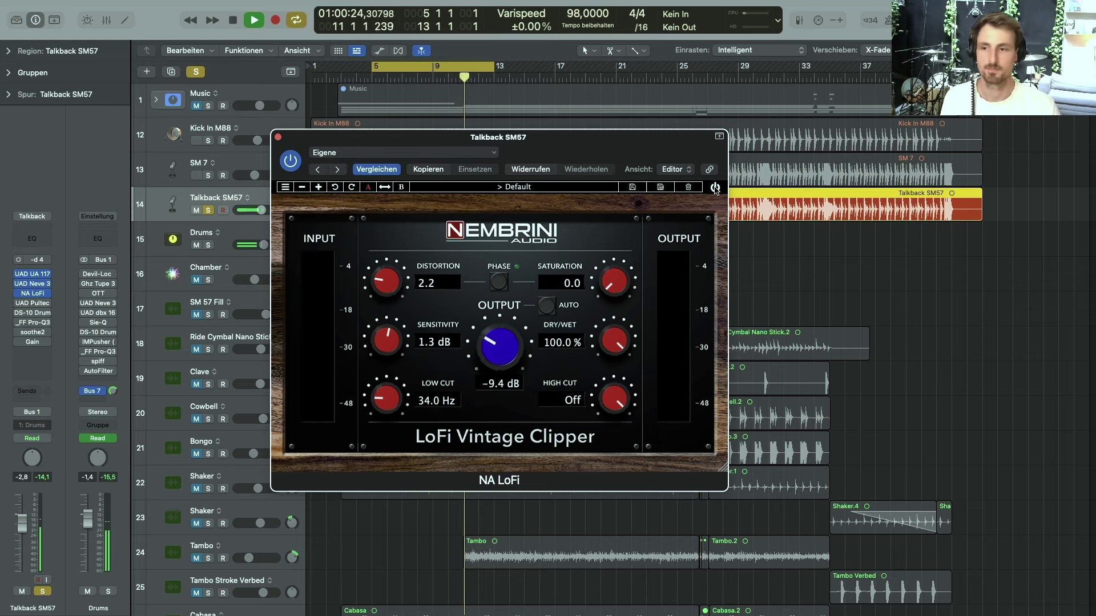
click(716, 189)
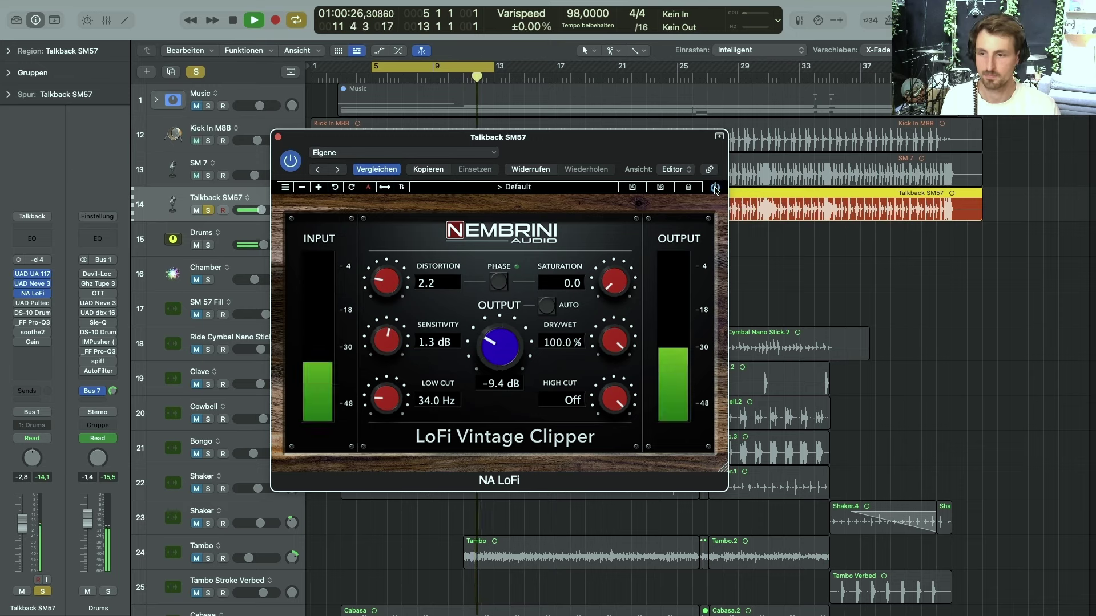
key(space)
click(278, 138)
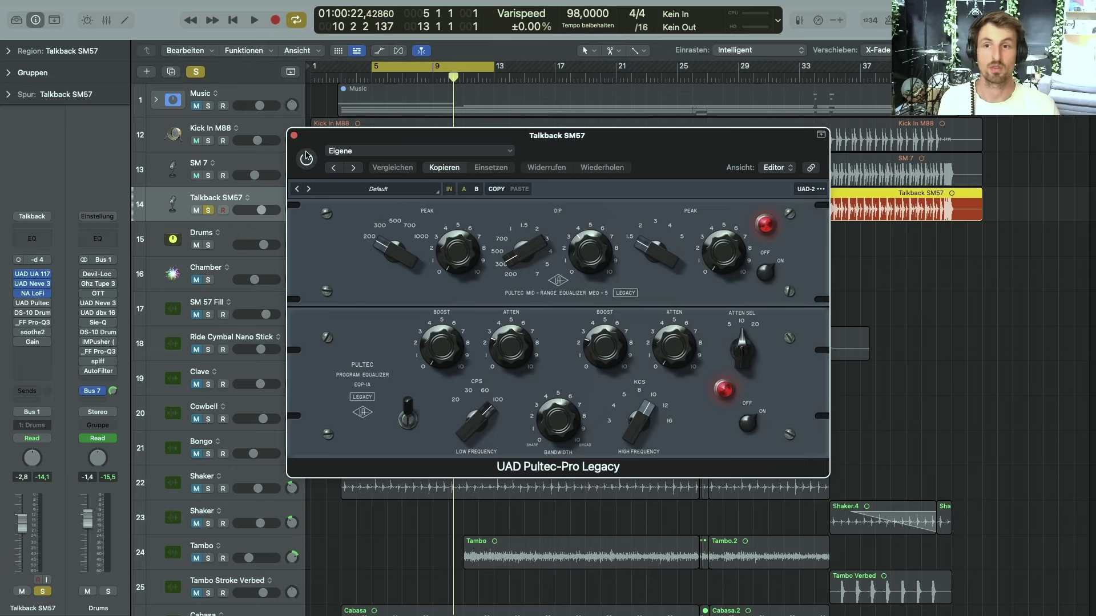
Enable the UAD Pultec-Pro Legacy on Talkback SM57 while the loop plays, and close the plug-in
key(space)
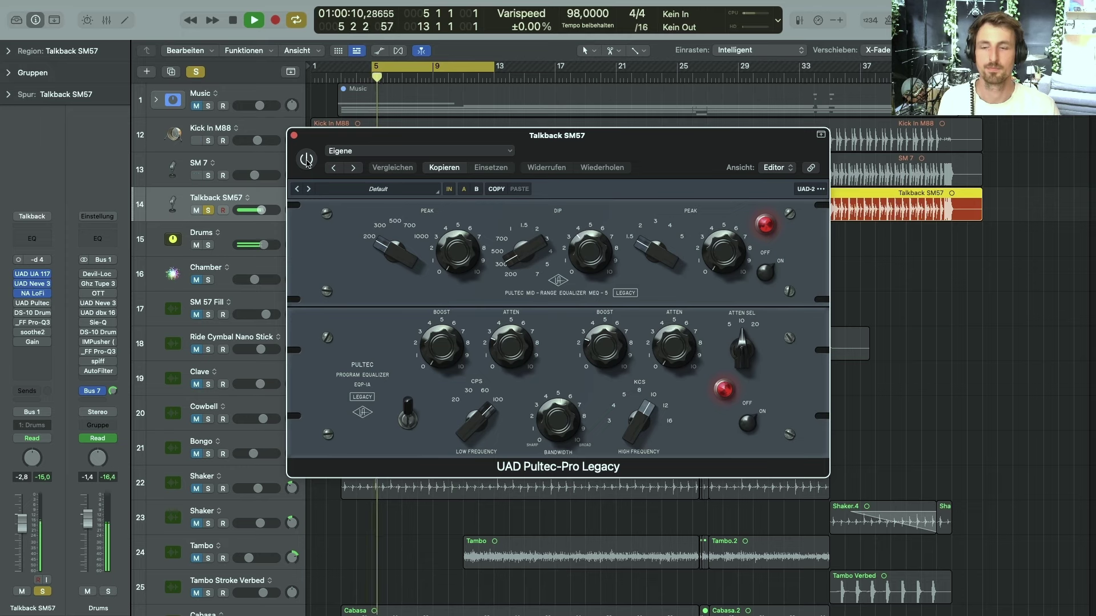
click(306, 161)
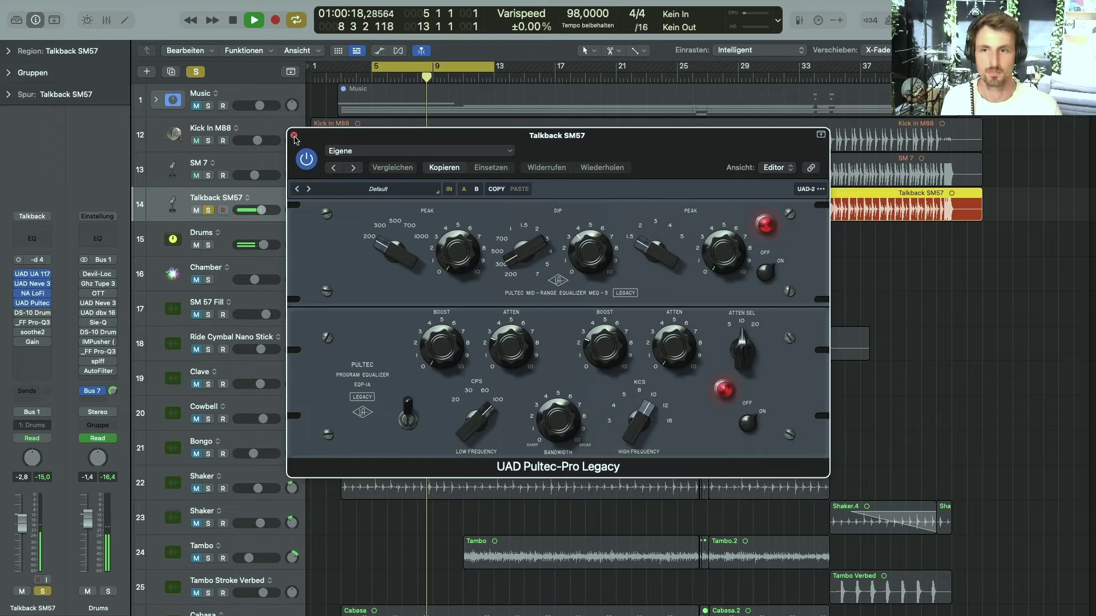
key(space)
click(295, 137)
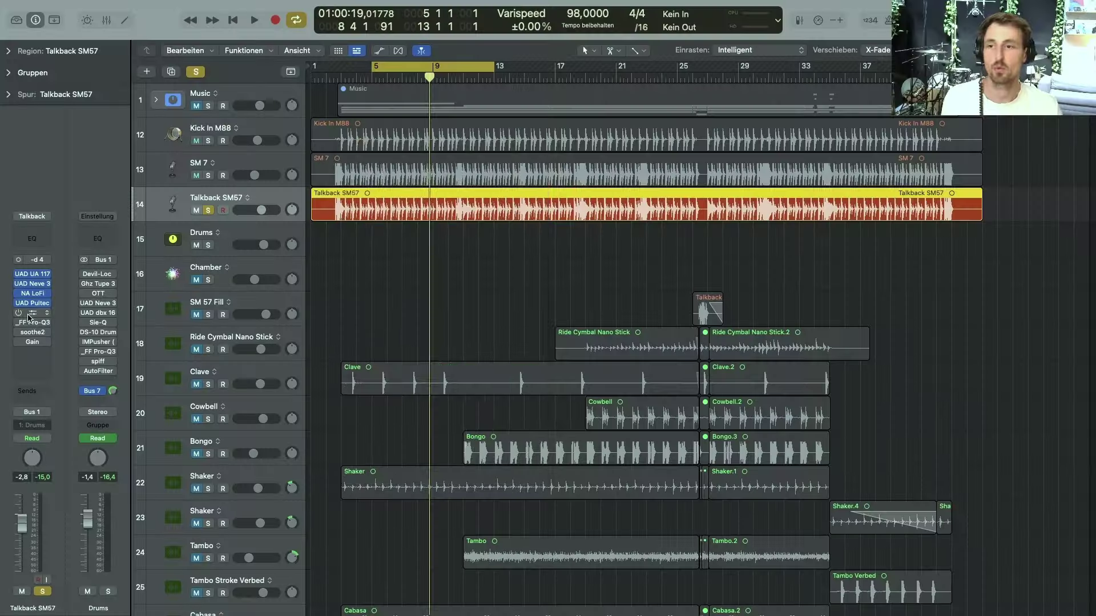
Enable the DS-10 Drum Shaper on Talkback SM57, compare it bypassed and active during loop playback, and close it
click(30, 317)
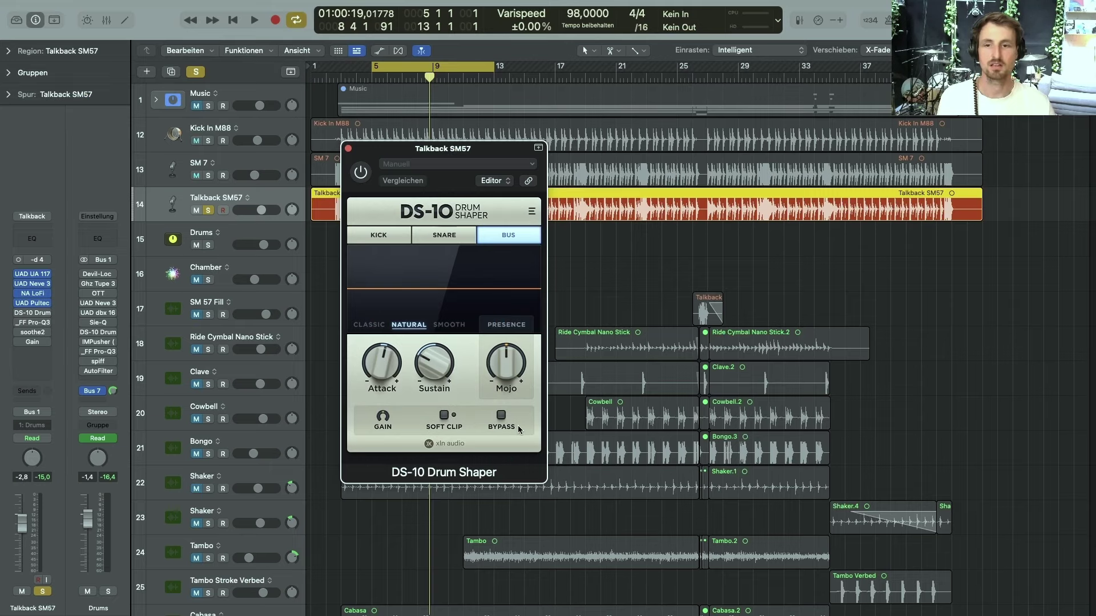
click(501, 417)
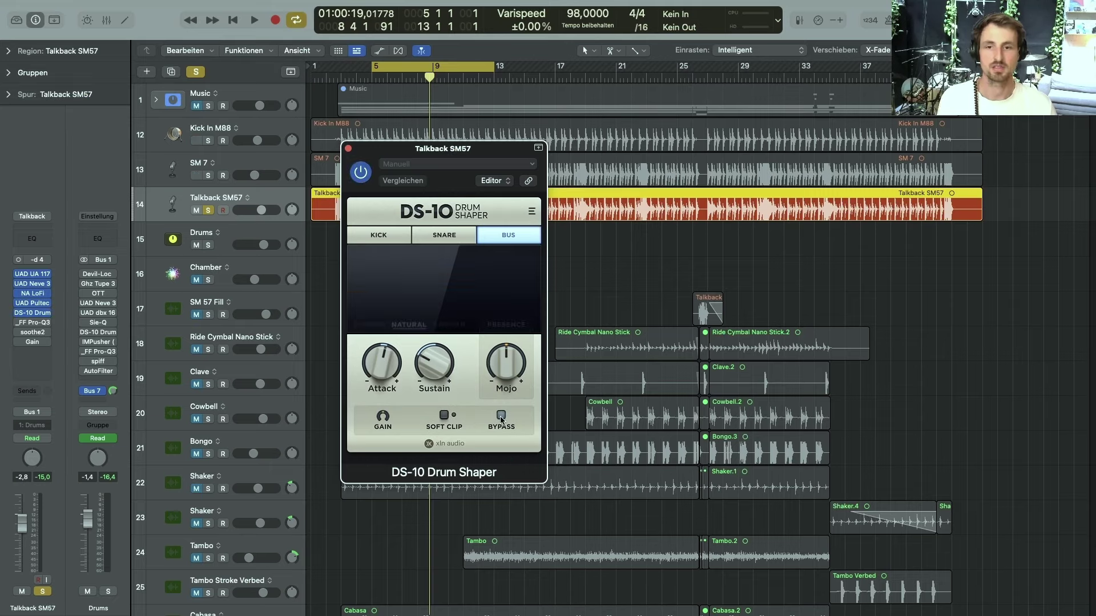
click(502, 418)
key(space)
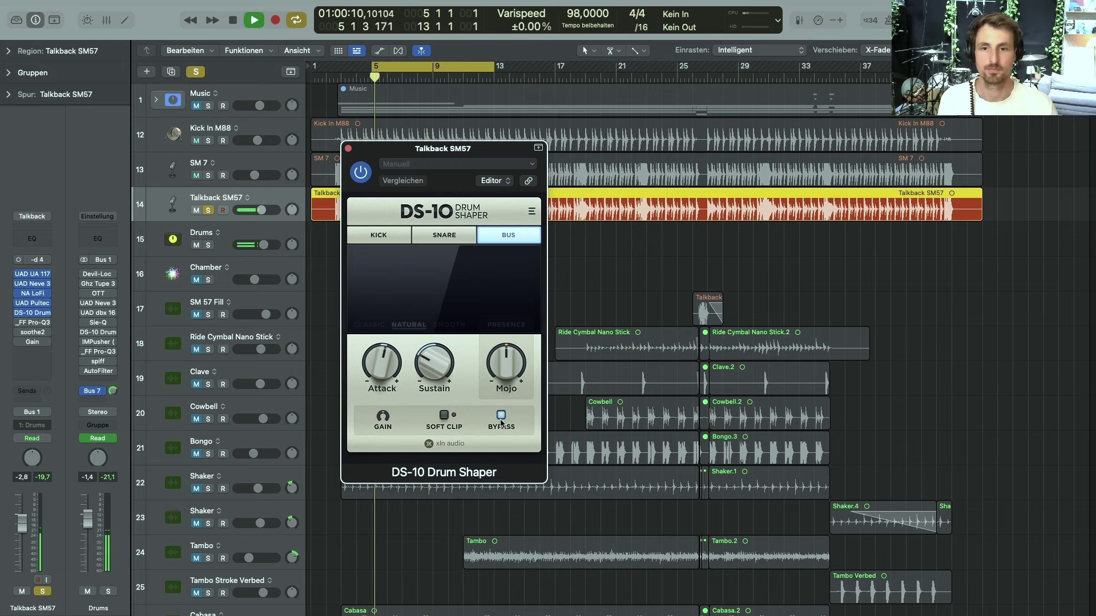
click(501, 420)
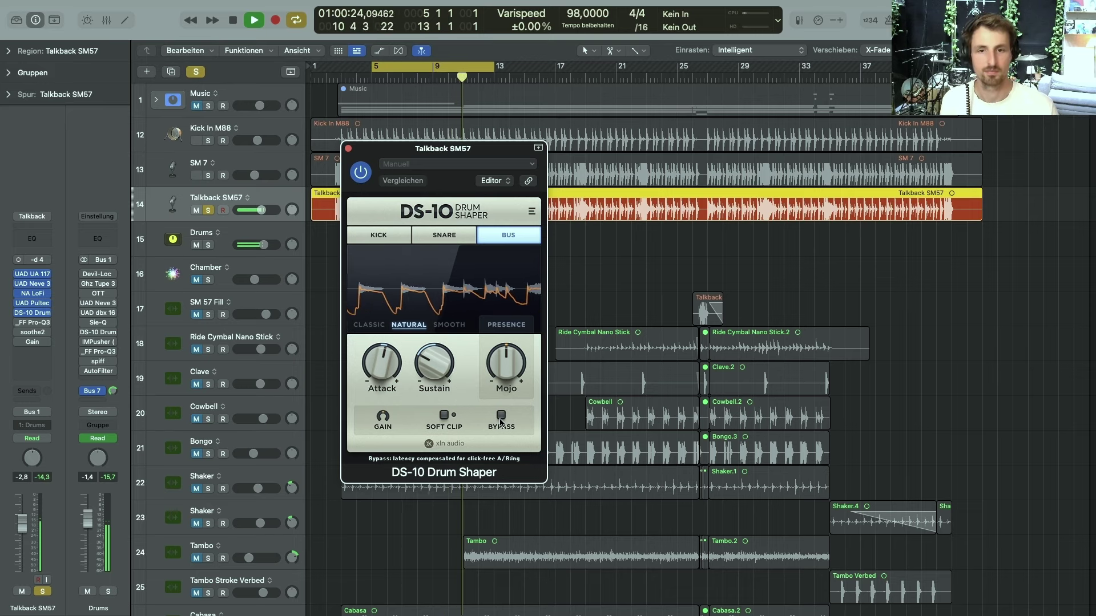
key(space)
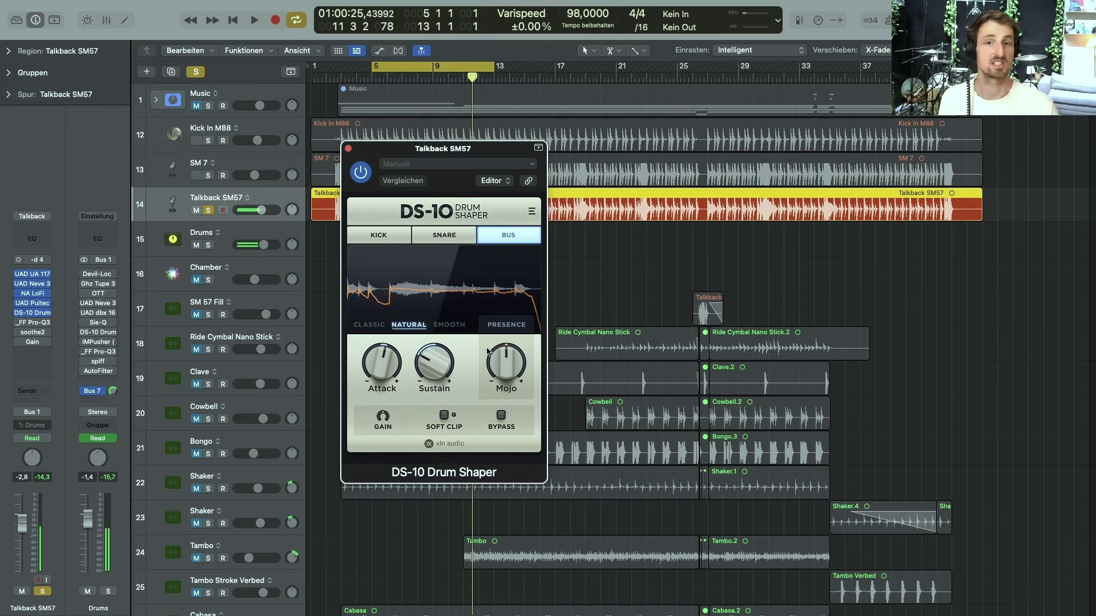
click(348, 149)
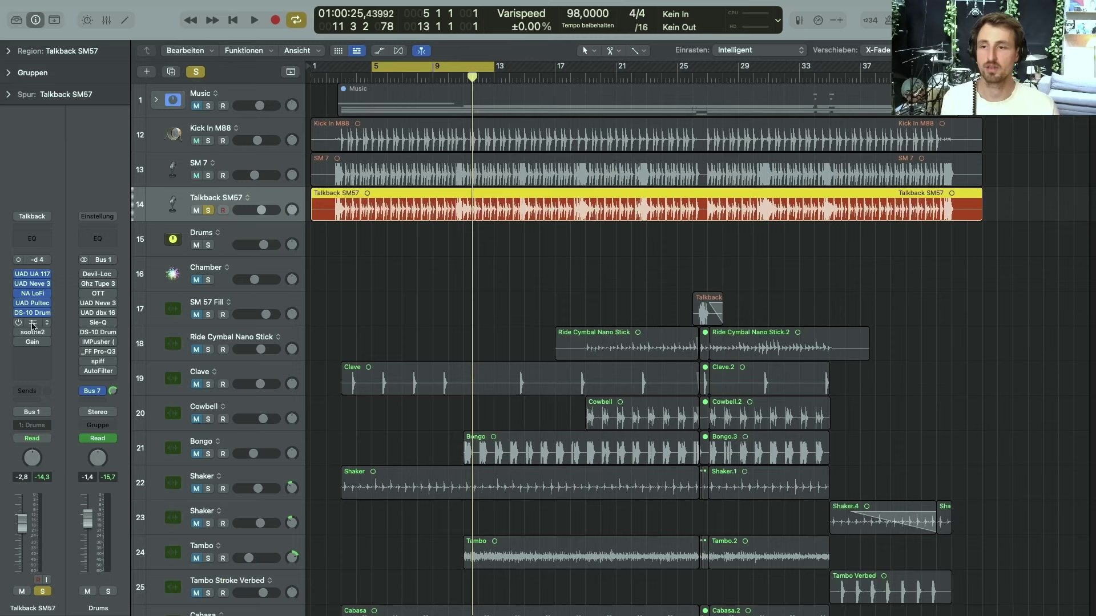
Enable the FF Pro-Q3 on Talkback SM57 and solo its 154.75 Hz band to audition it during loop playback
click(48, 324)
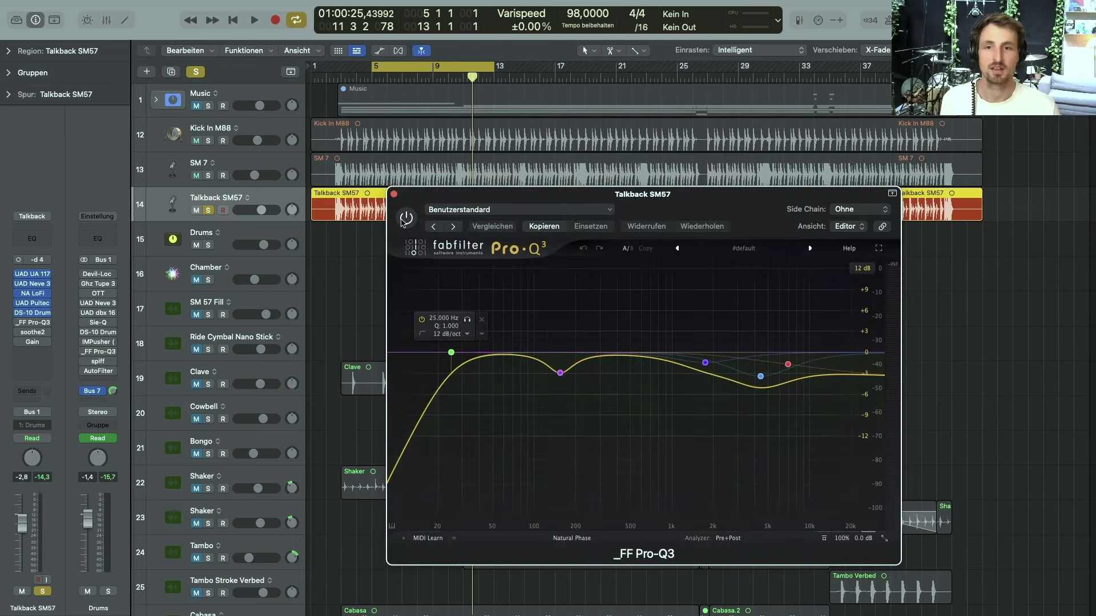
click(575, 393)
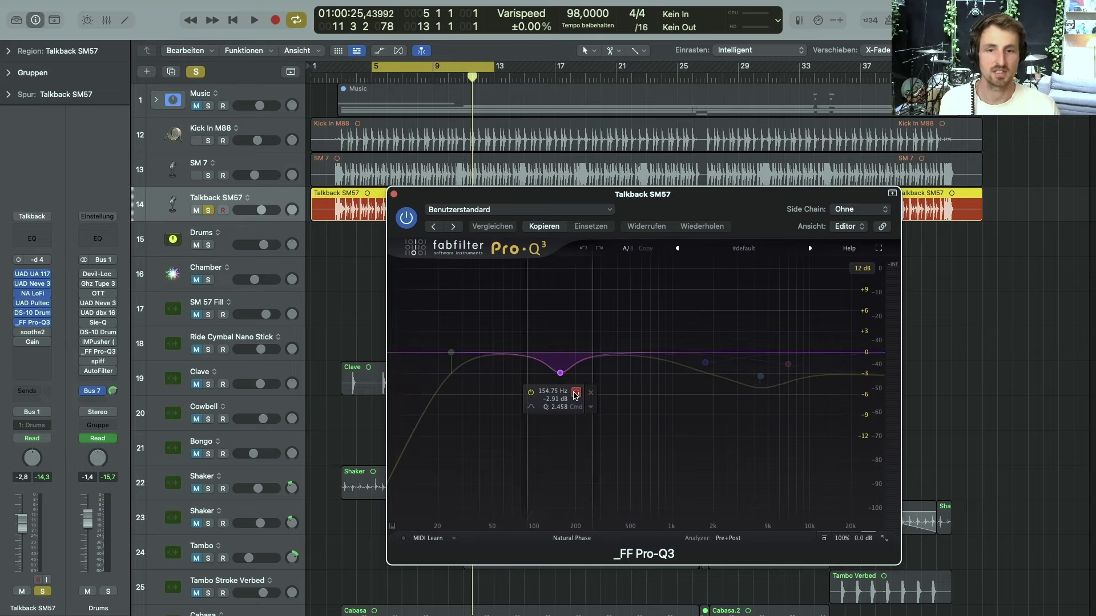
key(space)
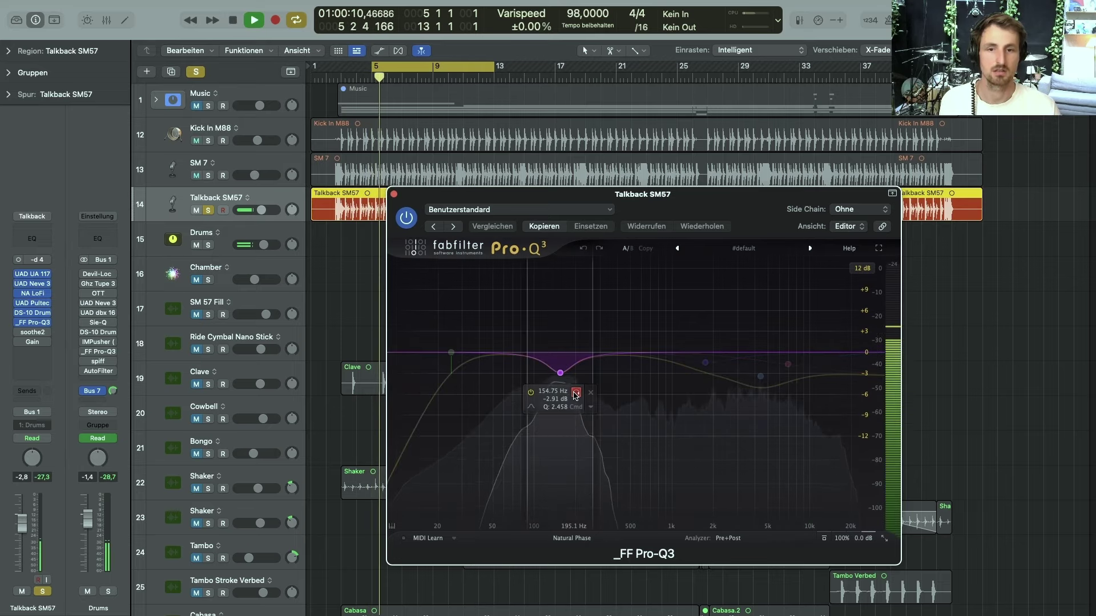
click(575, 393)
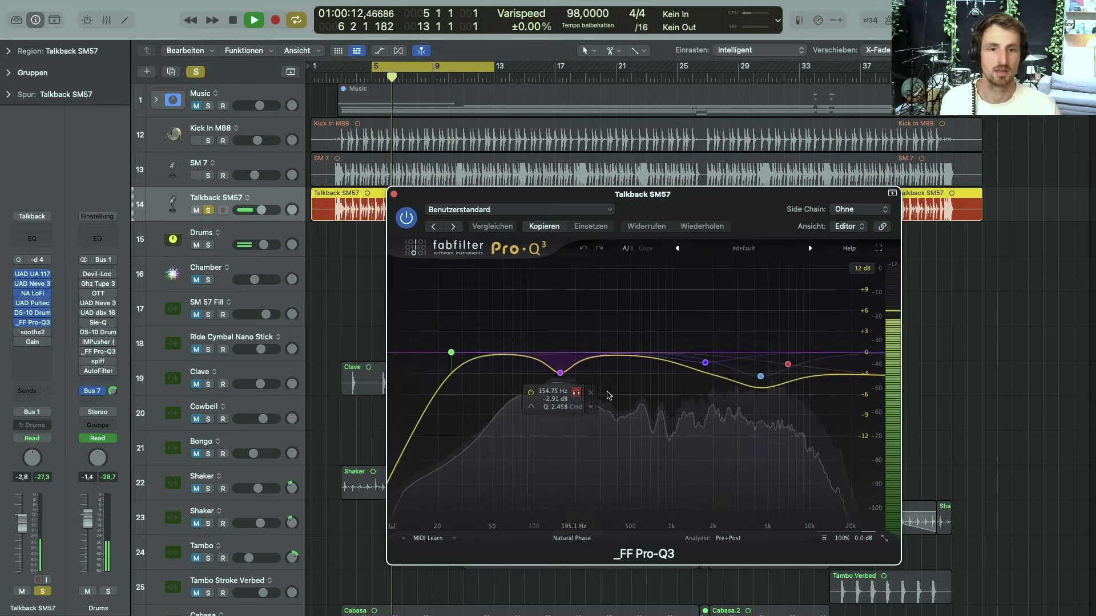
key(space)
Audition the Pro-Q3's 1749.3 Hz, 4397.7 Hz and 6957.5 Hz bands soloed one by one during playback, and close the EQ
mouse_move(764, 368)
mouse_move(720, 374)
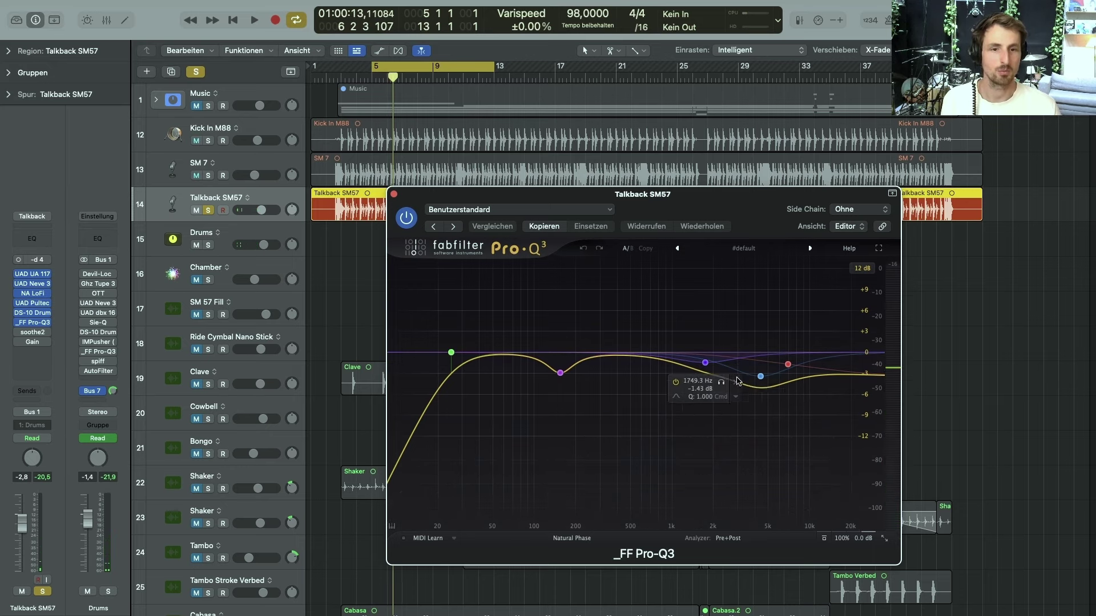
click(721, 383)
key(space)
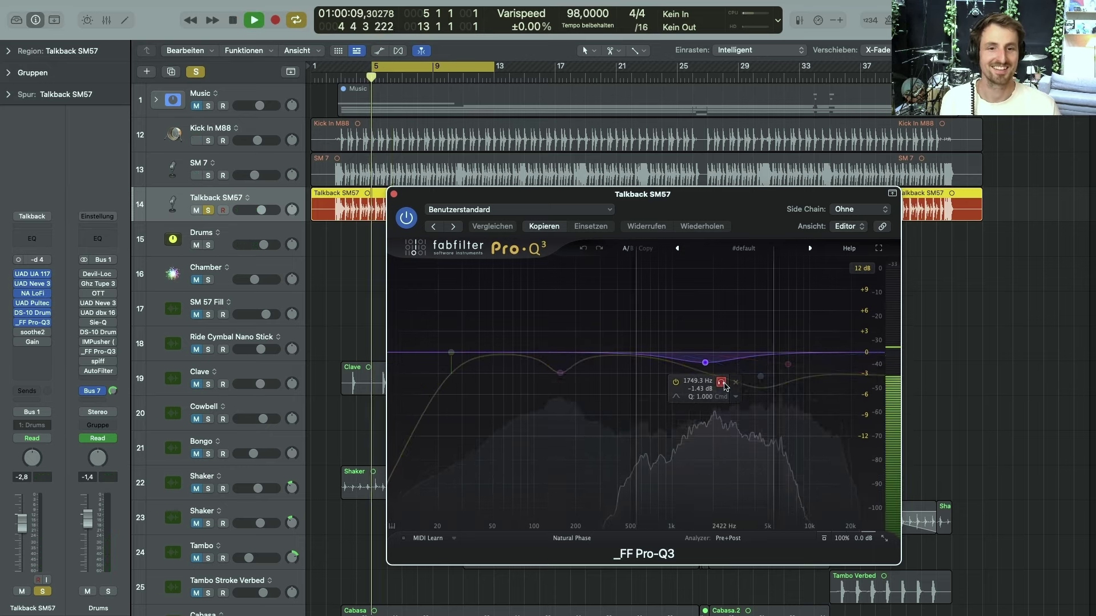
click(721, 382)
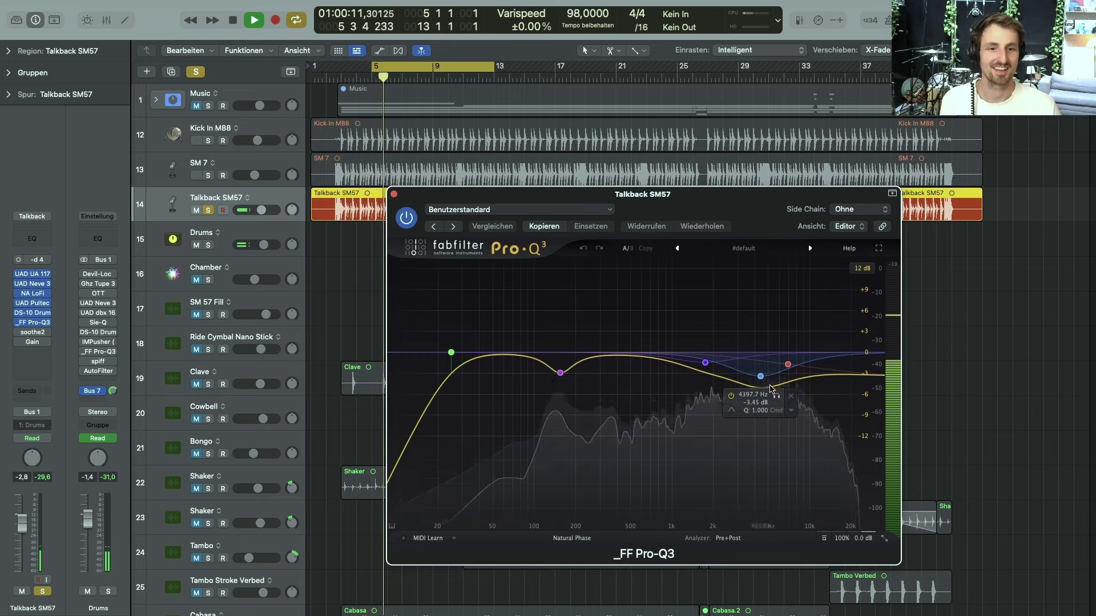
click(776, 396)
click(777, 397)
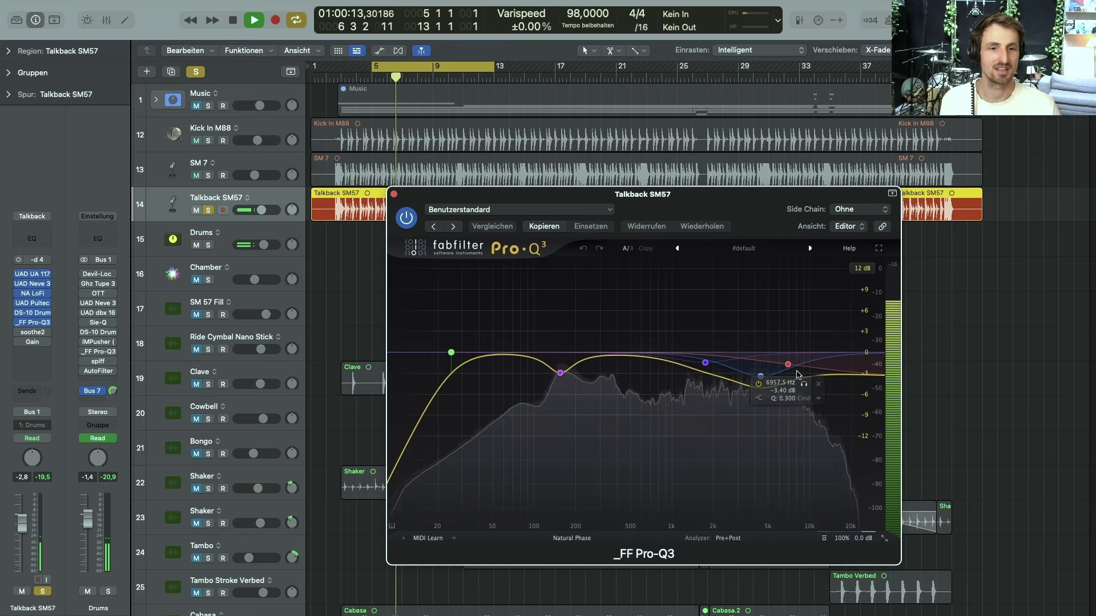
click(805, 383)
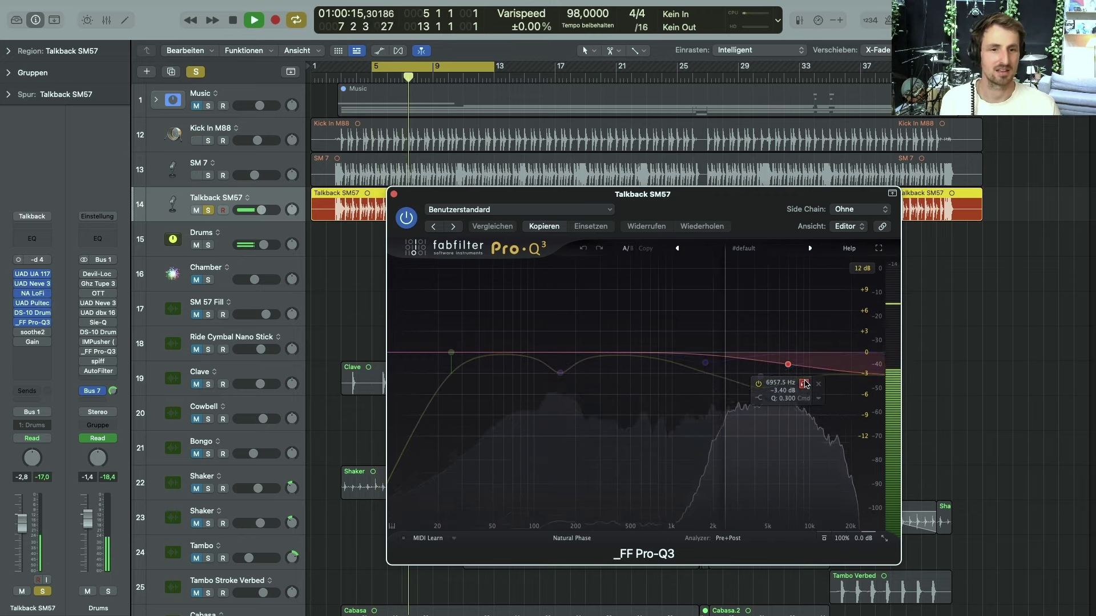
click(805, 383)
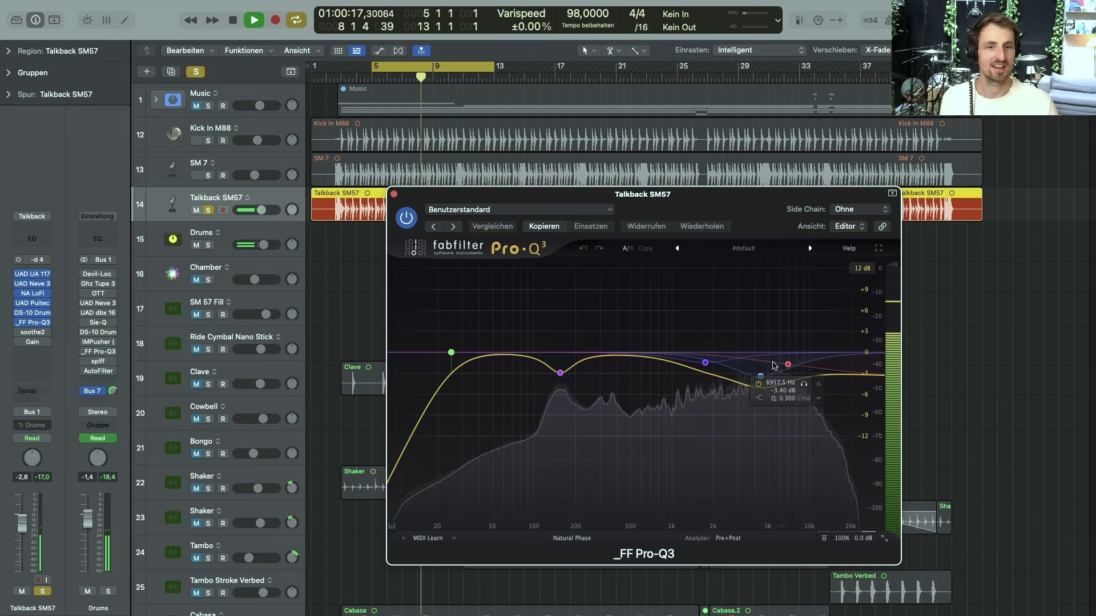
key(space)
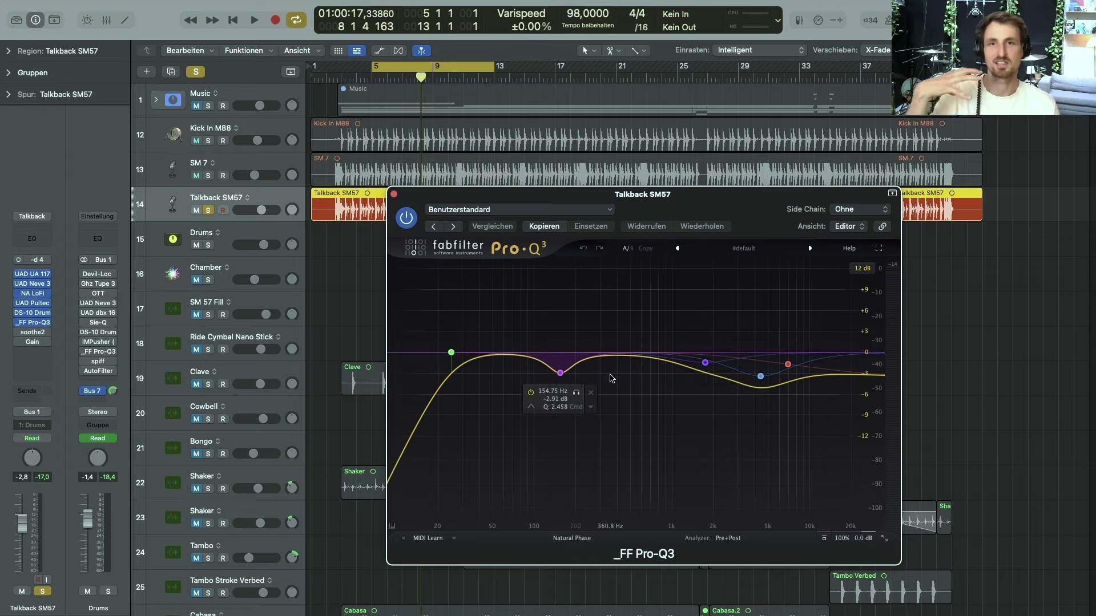
click(393, 194)
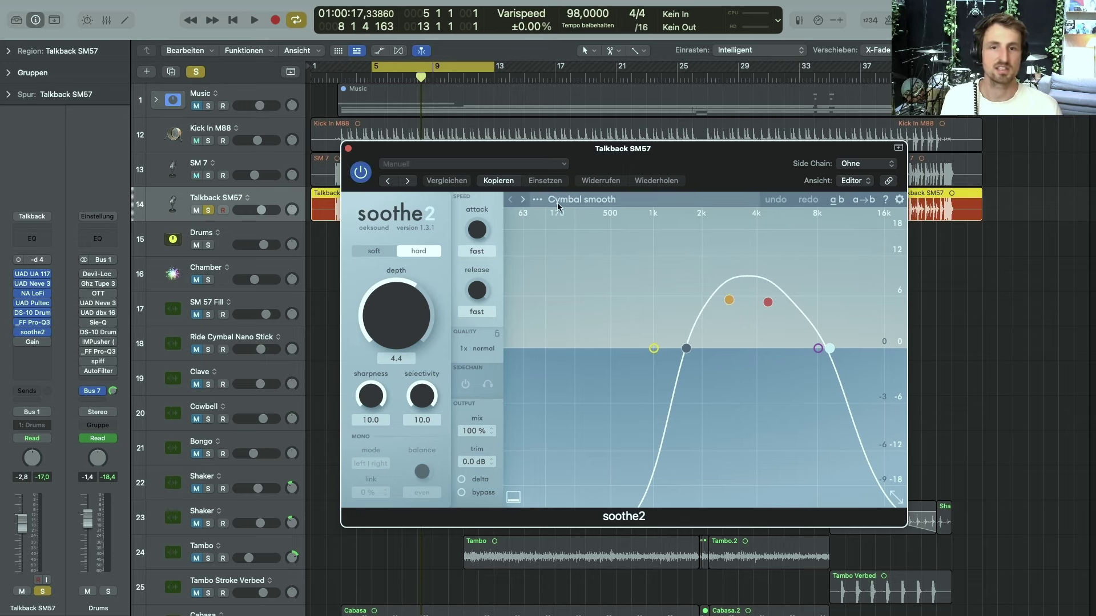
Set the cycle range from about bar 10 beat 3 to bar 14 beat 2, keeping soothe2 clear of the ruler
drag(435, 65, 478, 65)
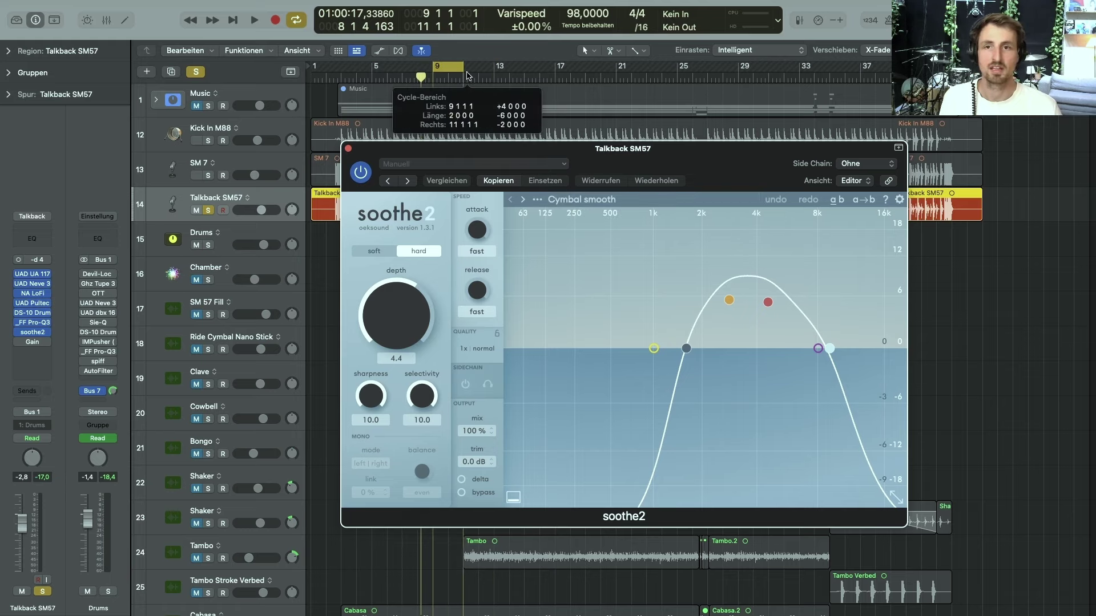
drag(428, 163, 614, 274)
key(super+Right)
key(super+Right)
key(c)
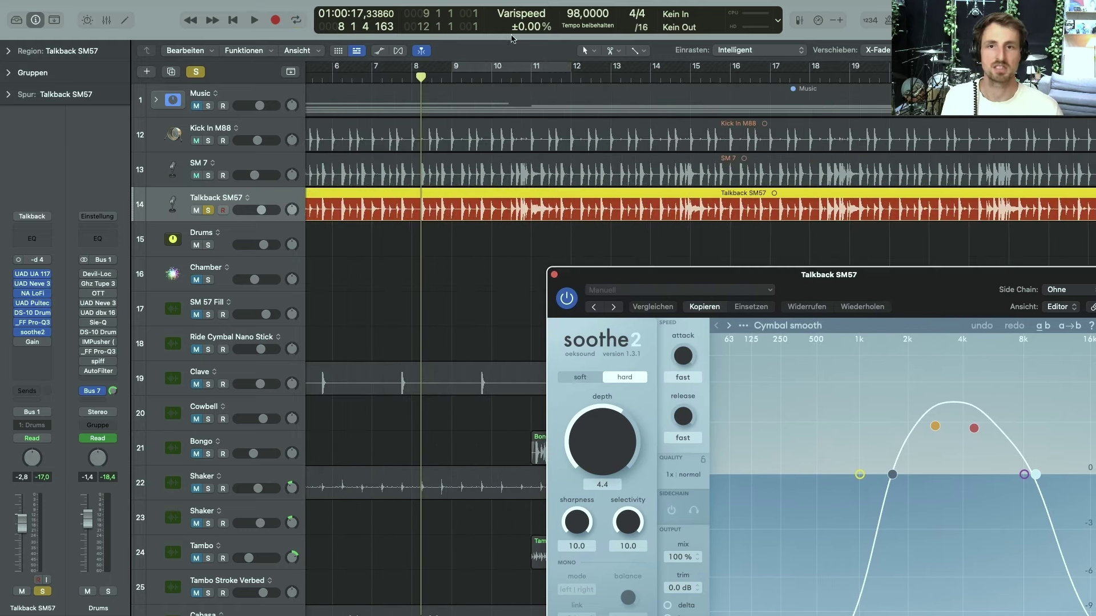
drag(519, 70, 648, 67)
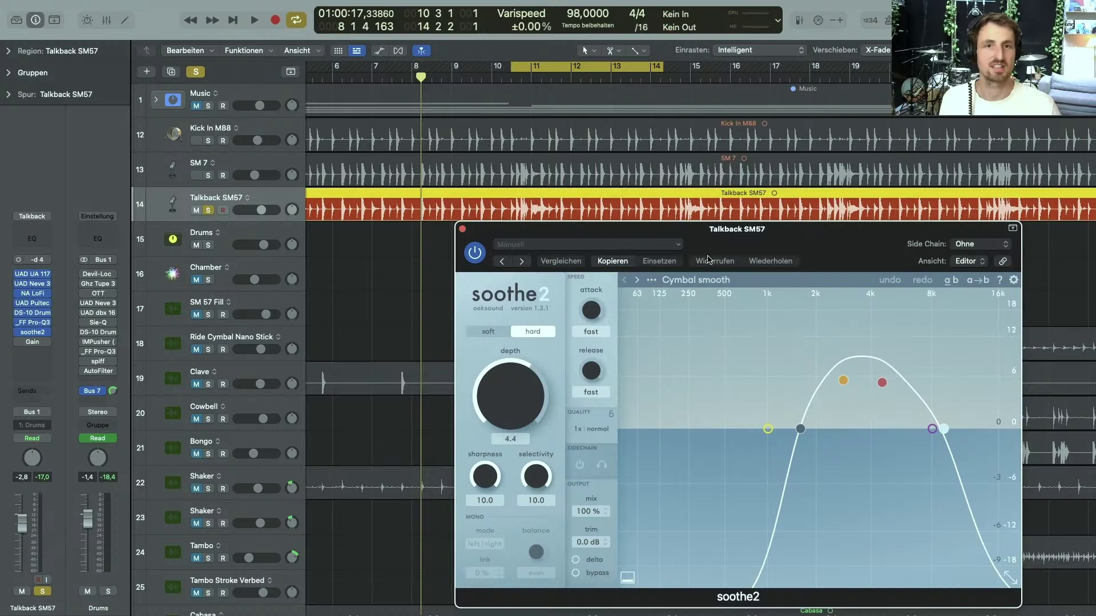
Audition soothe2's delta signal on Talkback SM57 over the new loop, and switch delta off
click(577, 560)
key(space)
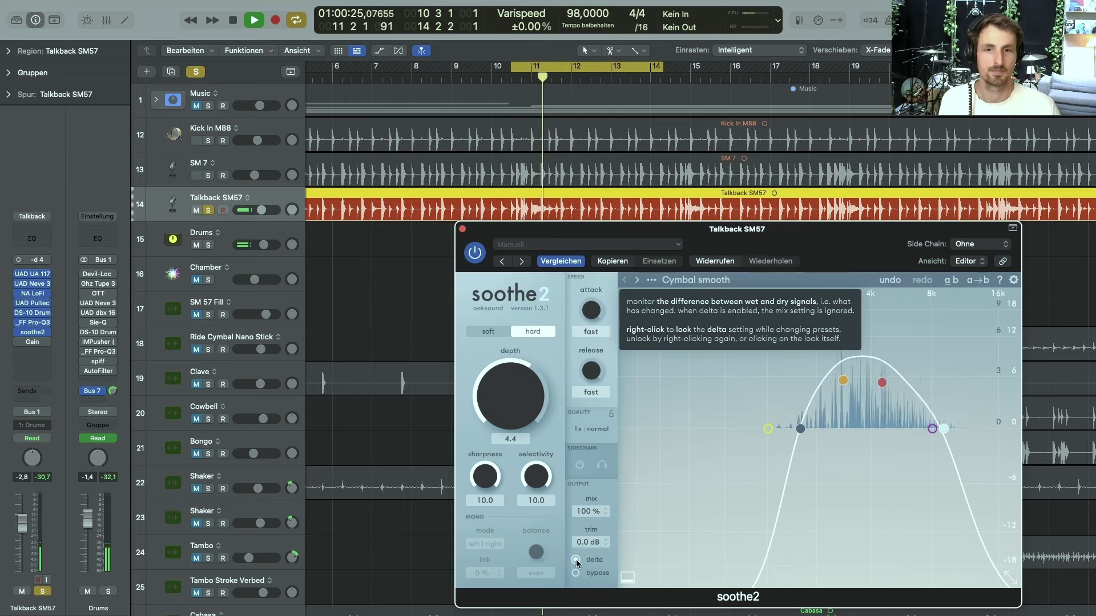
key(space)
click(576, 560)
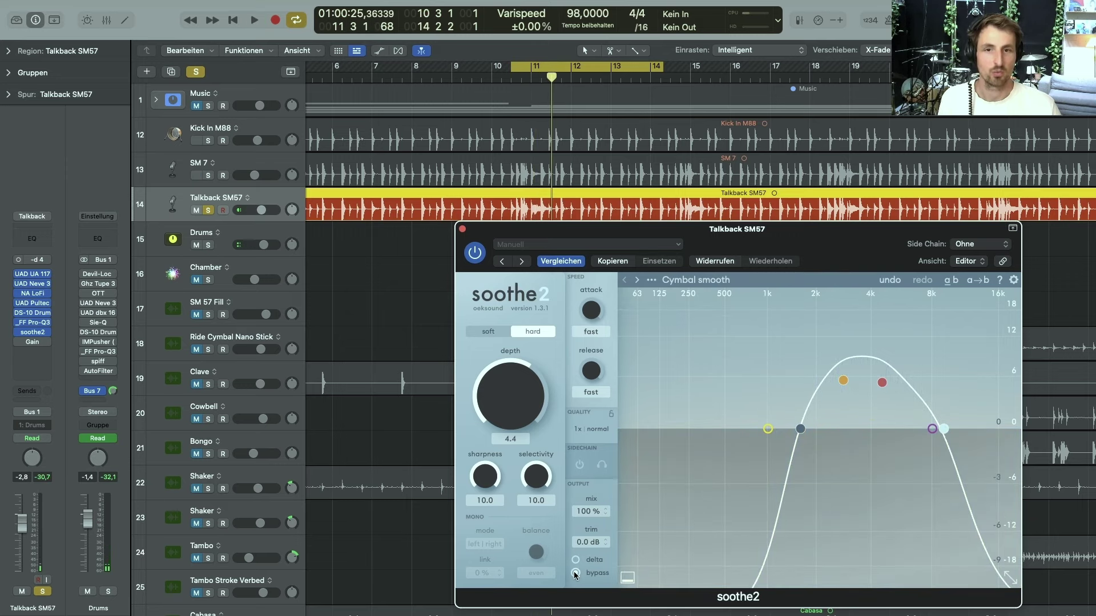
Compare Talkback SM57 with soothe2 bypassed and active during loop playback
key(space)
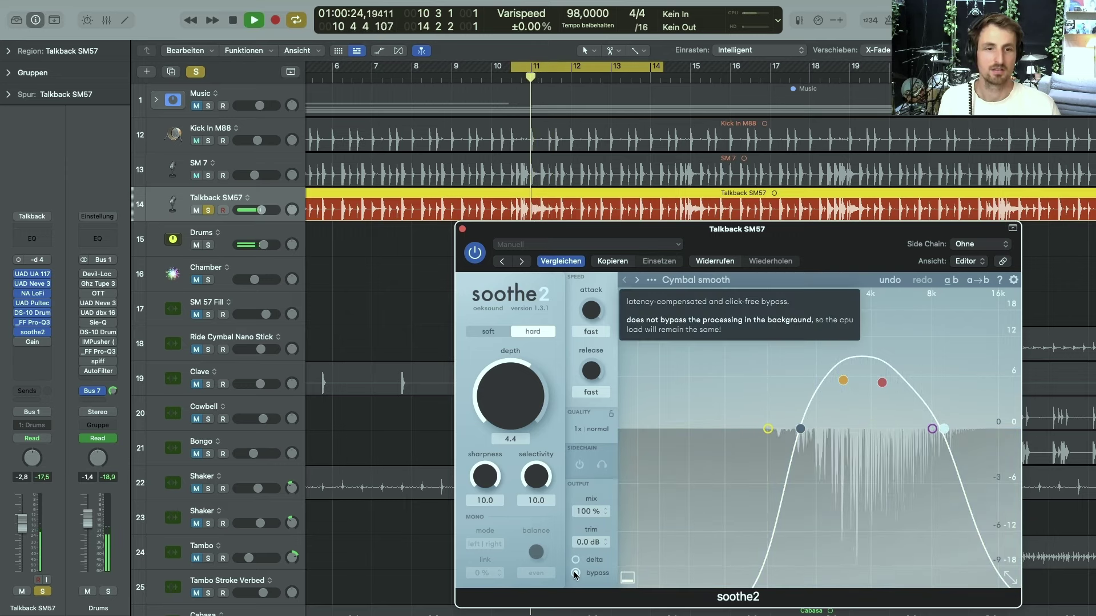
key(space)
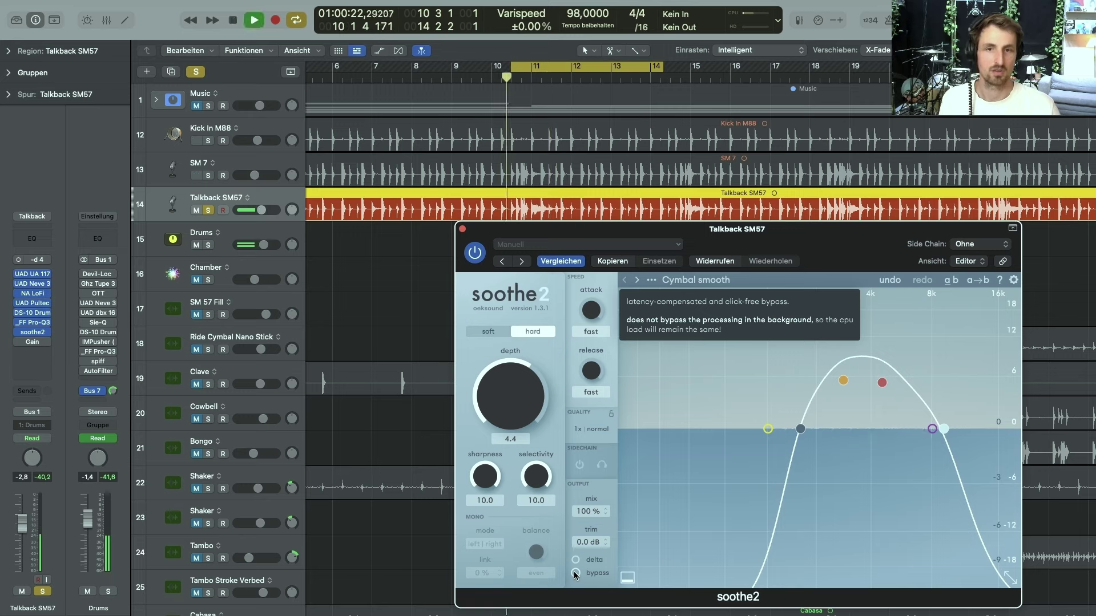
click(575, 573)
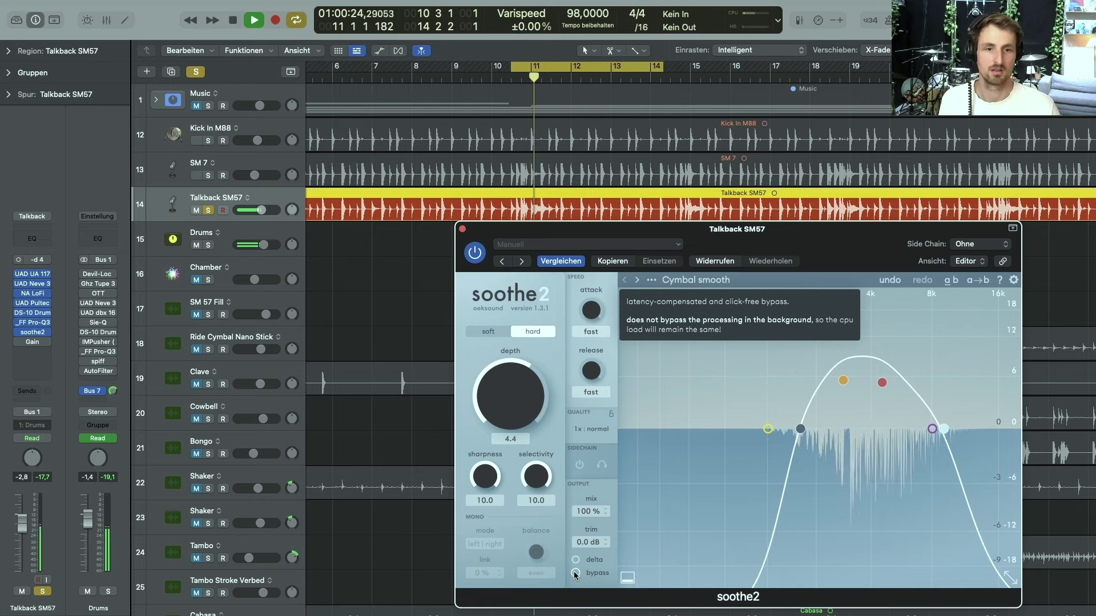
Stop the loop playback of Talkback SM57 with soothe2 left active
key(space)
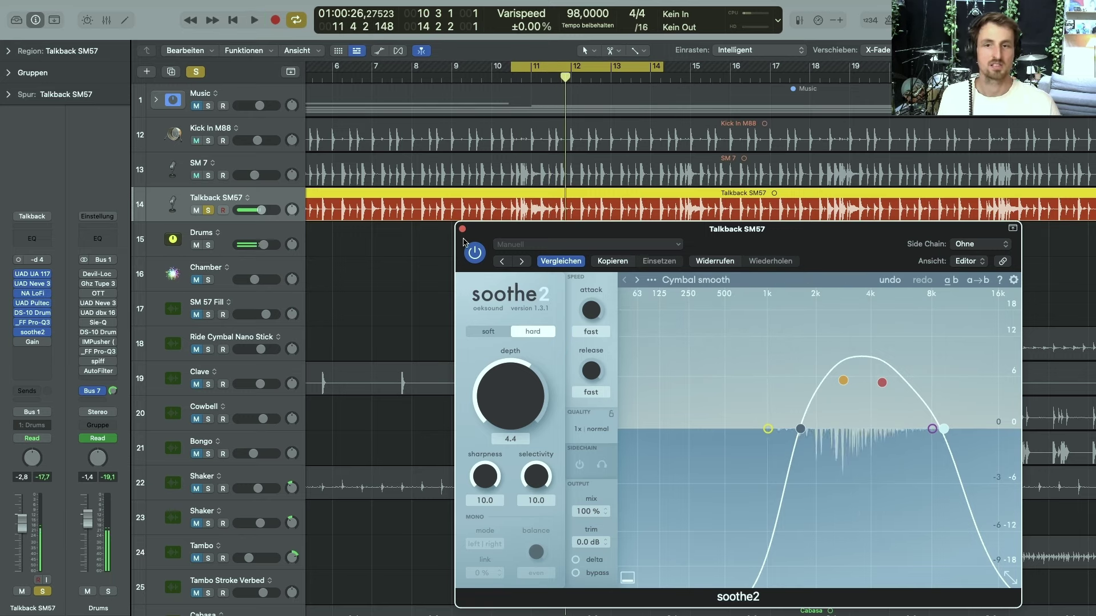
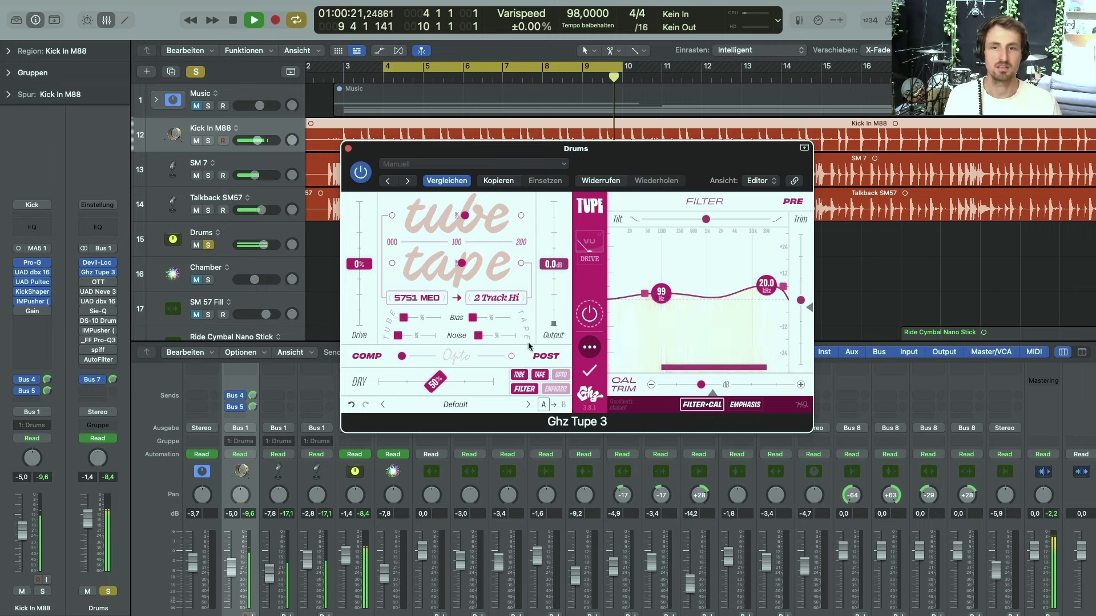
Compare the Drums bus with Ghz Tupe 3 bypassed and active during loop playback, and close the plug-in
mouse_move(435, 381)
mouse_down()
mouse_move(498, 386)
mouse_move(438, 387)
mouse_up()
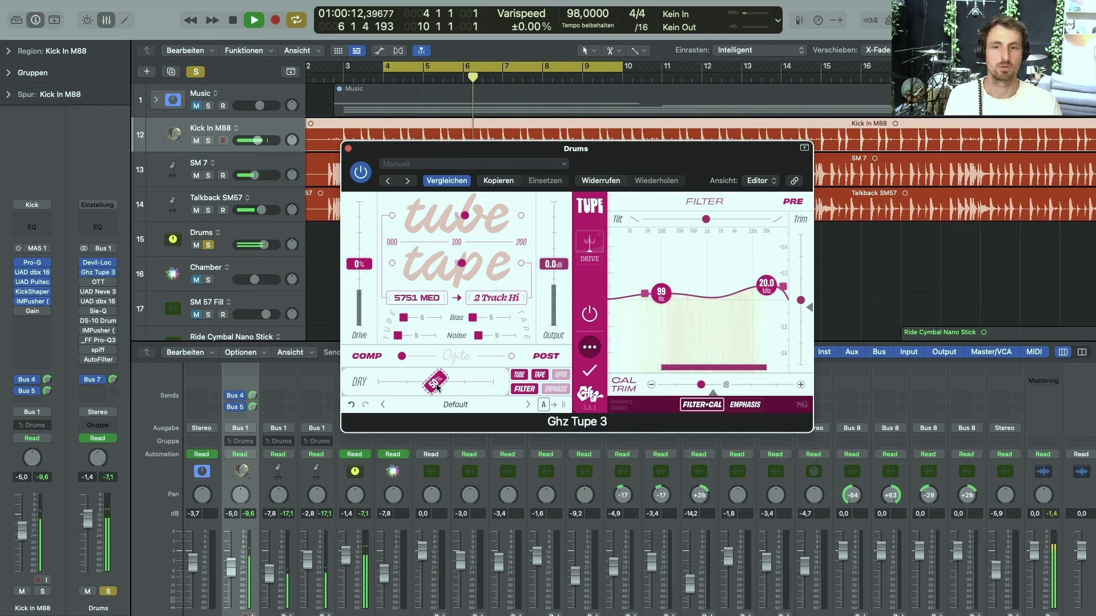
click(591, 315)
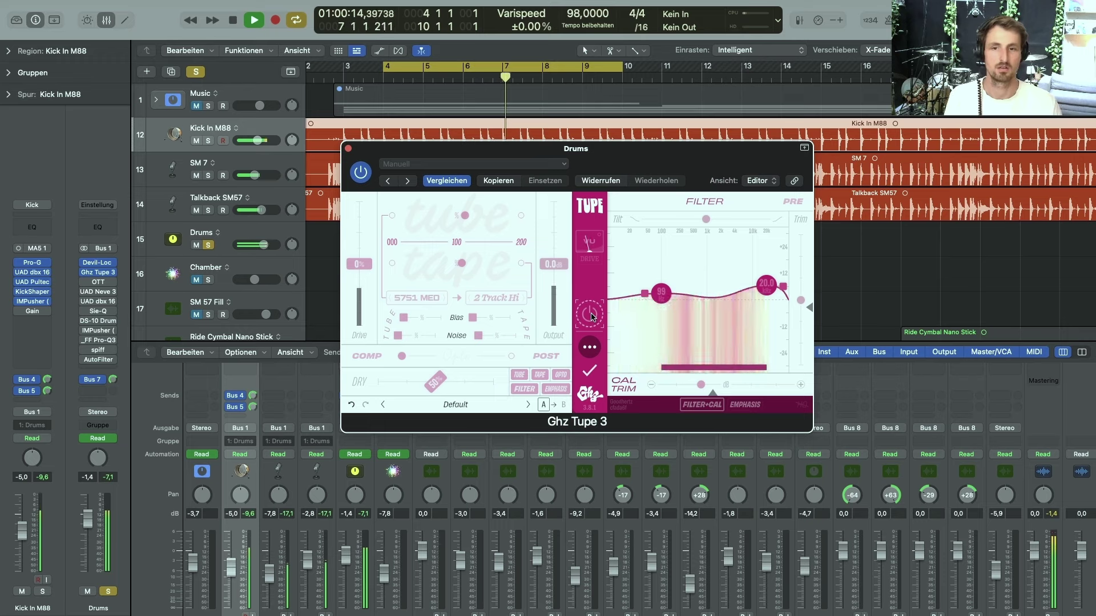
click(591, 315)
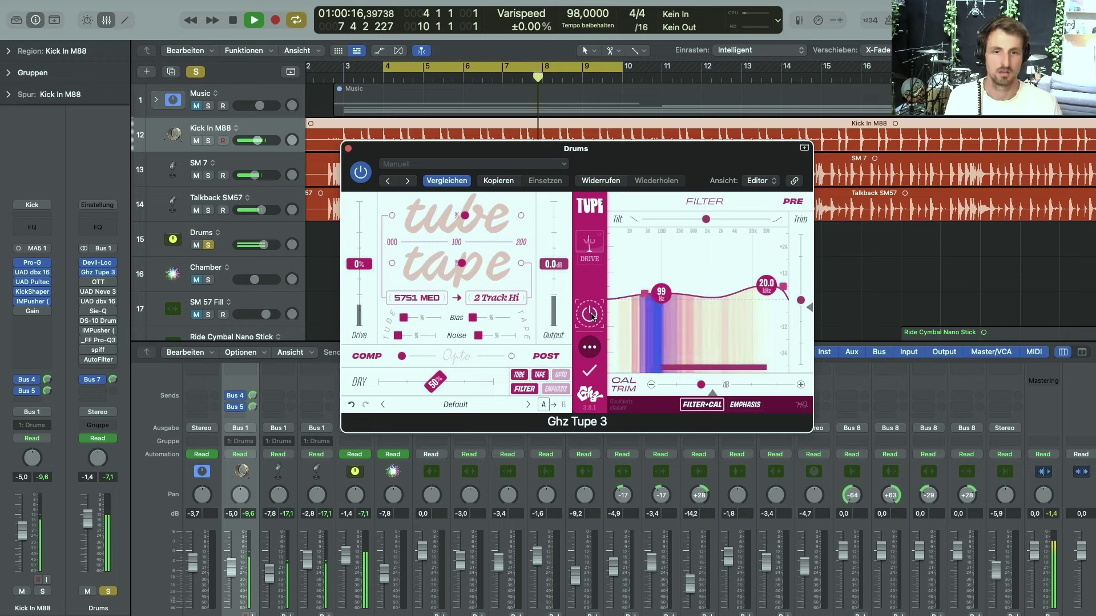
key(space)
click(348, 149)
Enable OTT on the Drums bus, compare it off and on during loop playback, and close it switched on
click(98, 282)
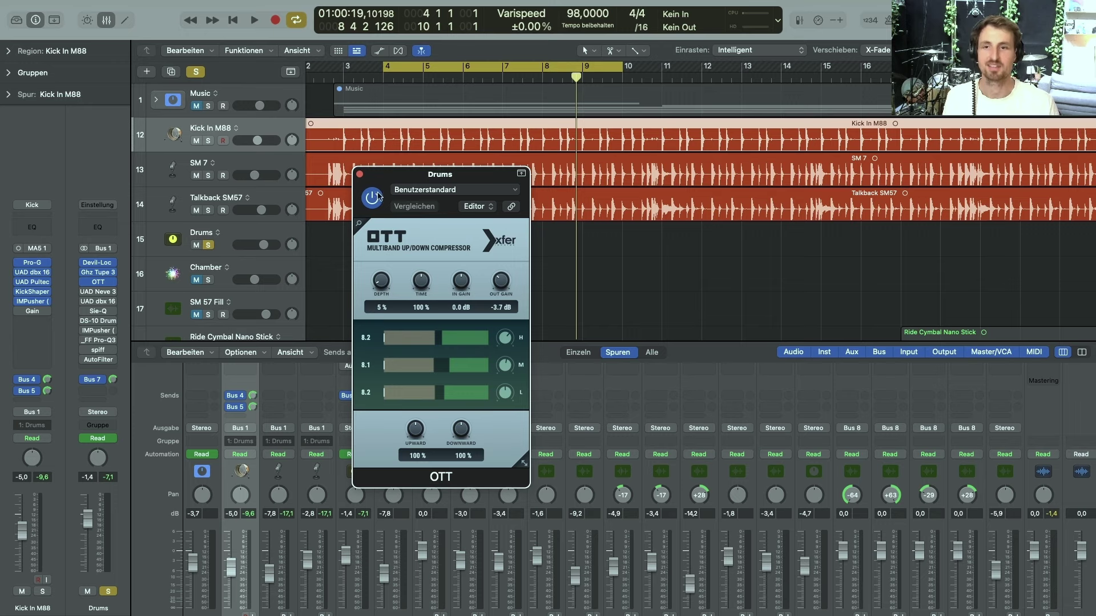
key(space)
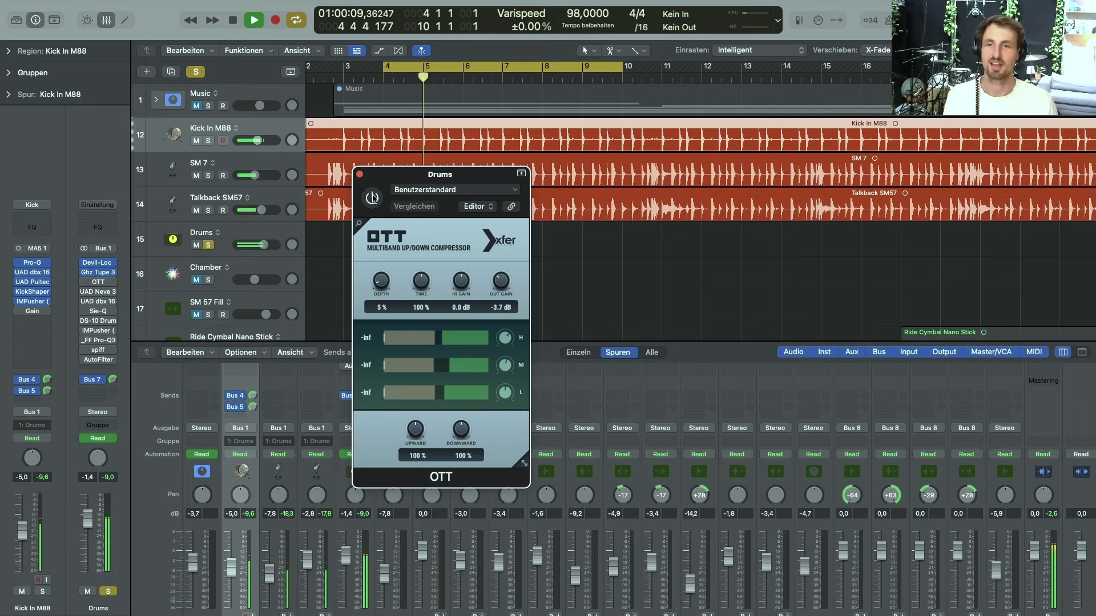
click(372, 198)
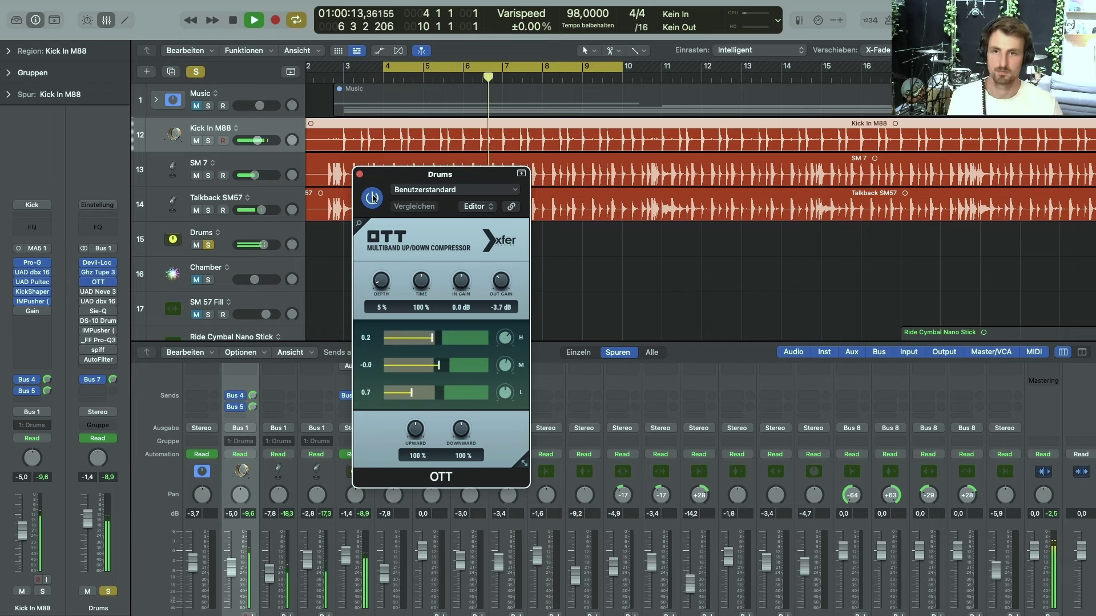
click(372, 198)
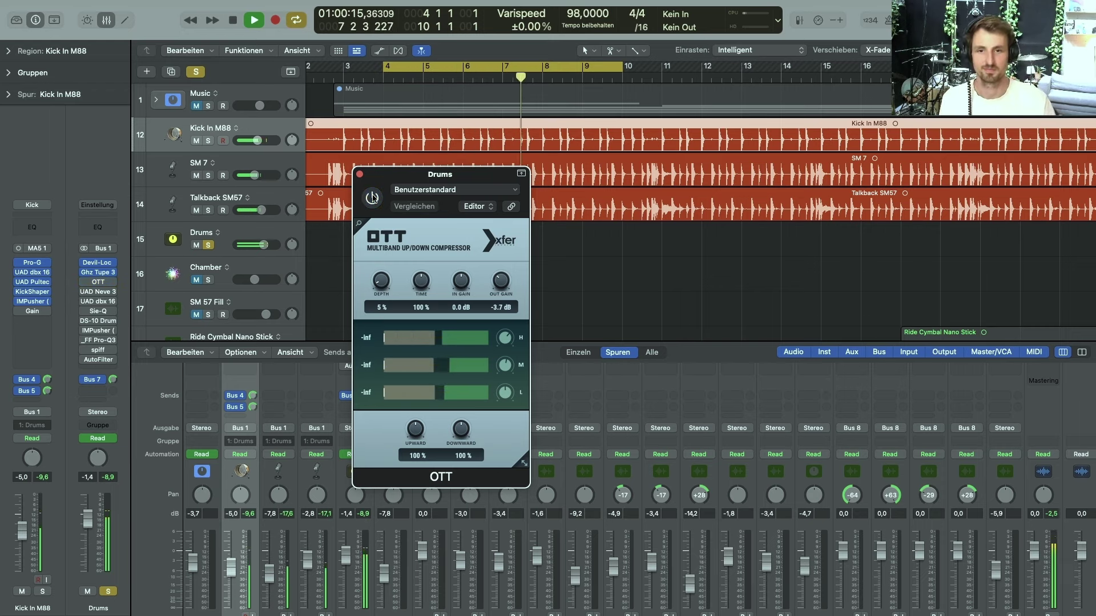
click(372, 198)
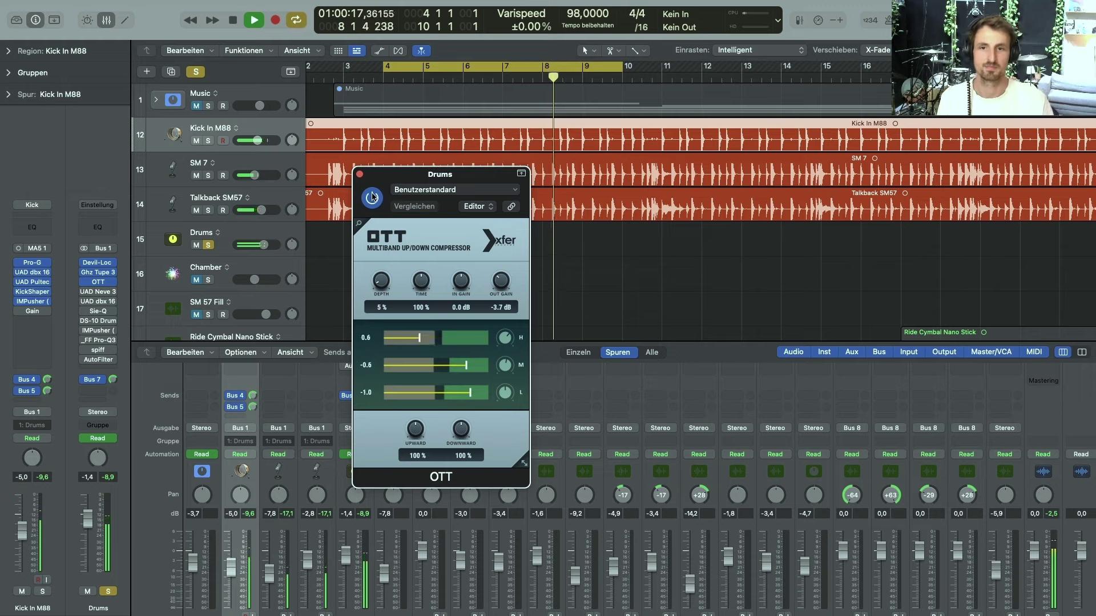
click(360, 175)
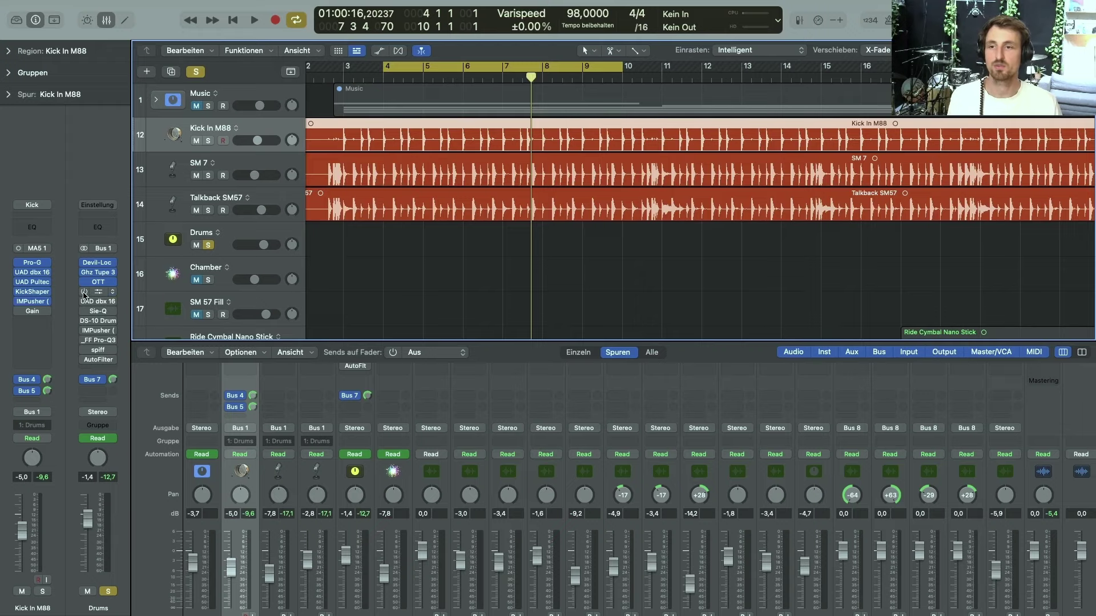
Enable UAD Neve 33609 C on the Drums bus, compare its power off and on during loop playback, and close it powered on
click(98, 292)
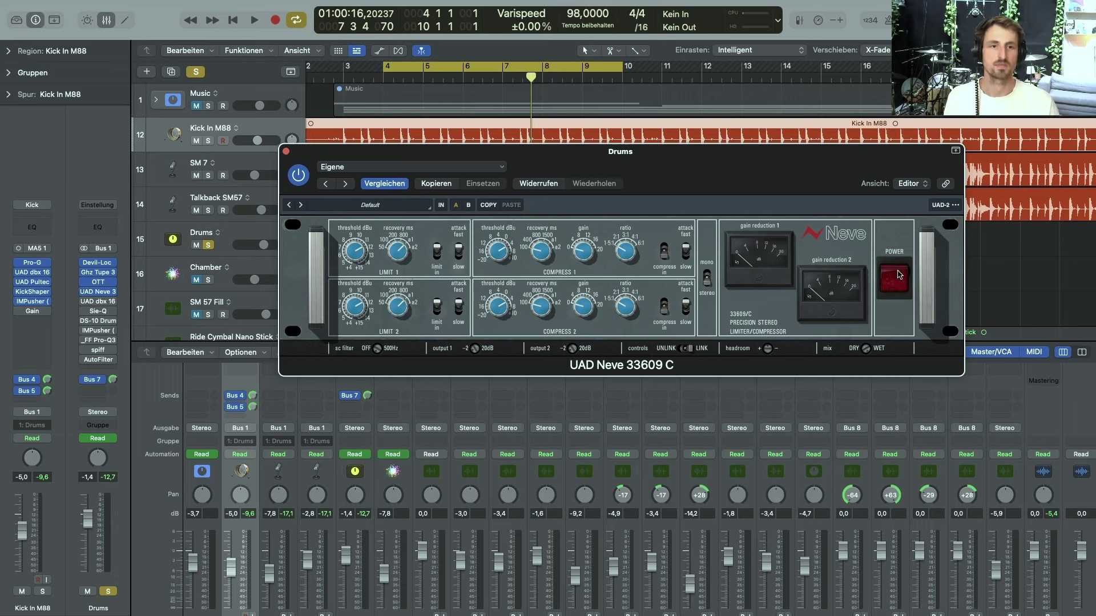
key(space)
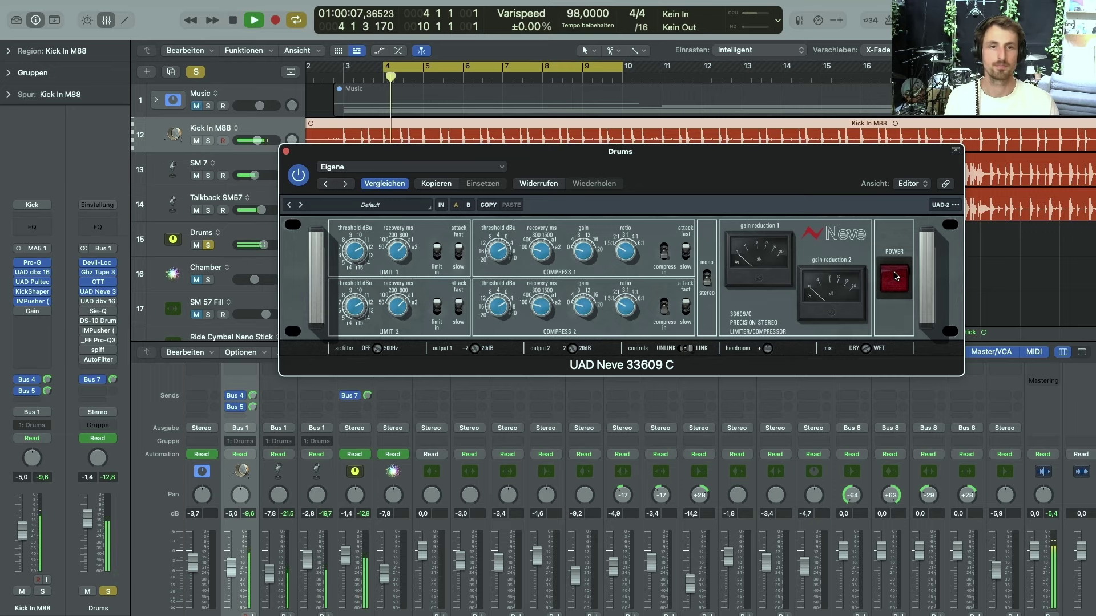
click(894, 278)
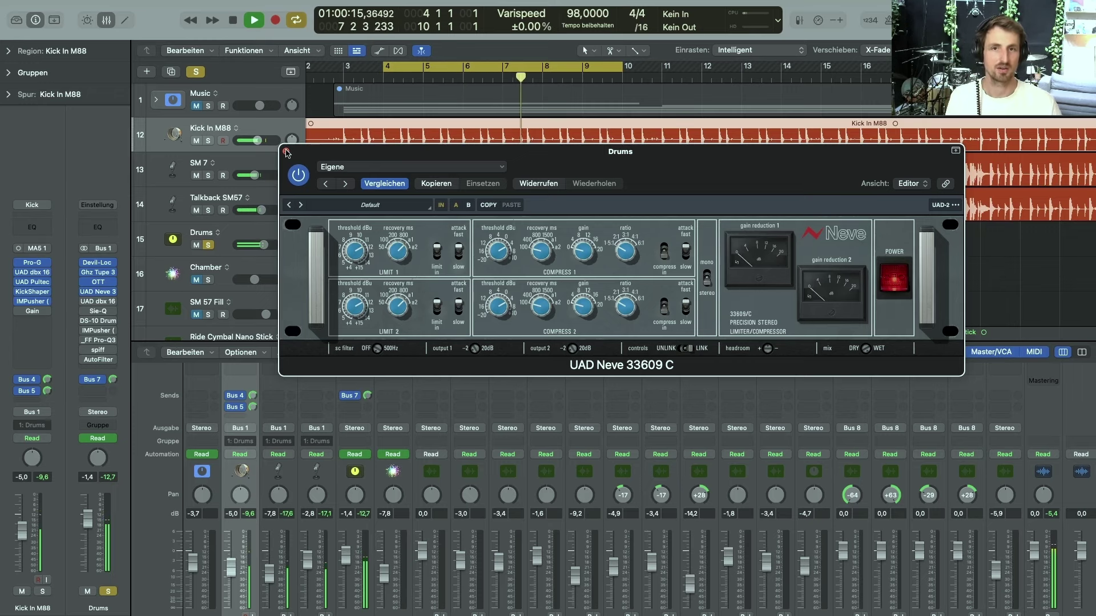
click(892, 286)
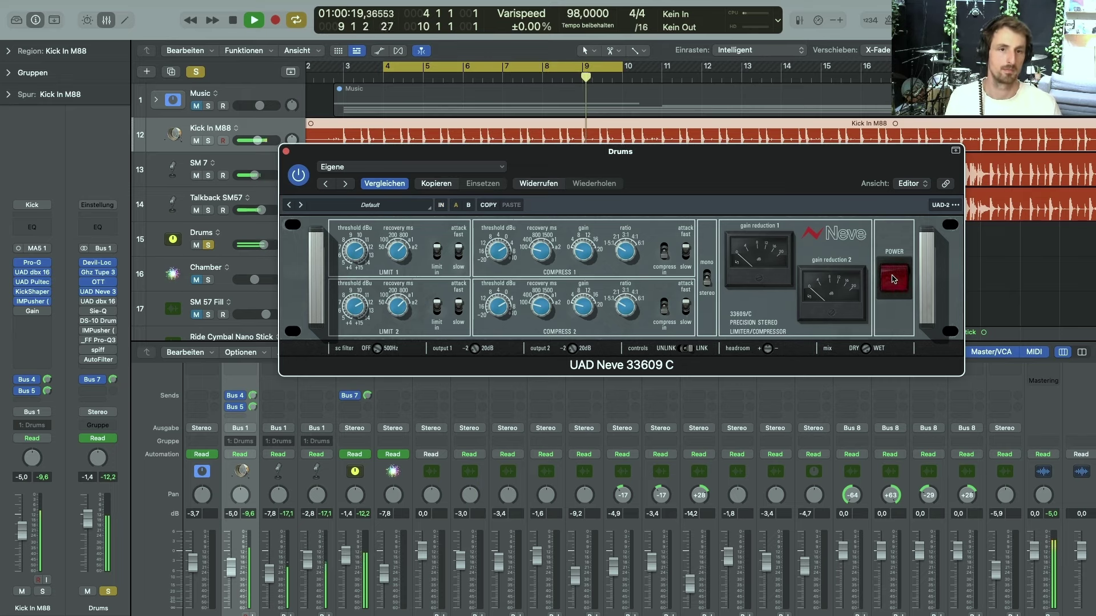
click(894, 279)
key(space)
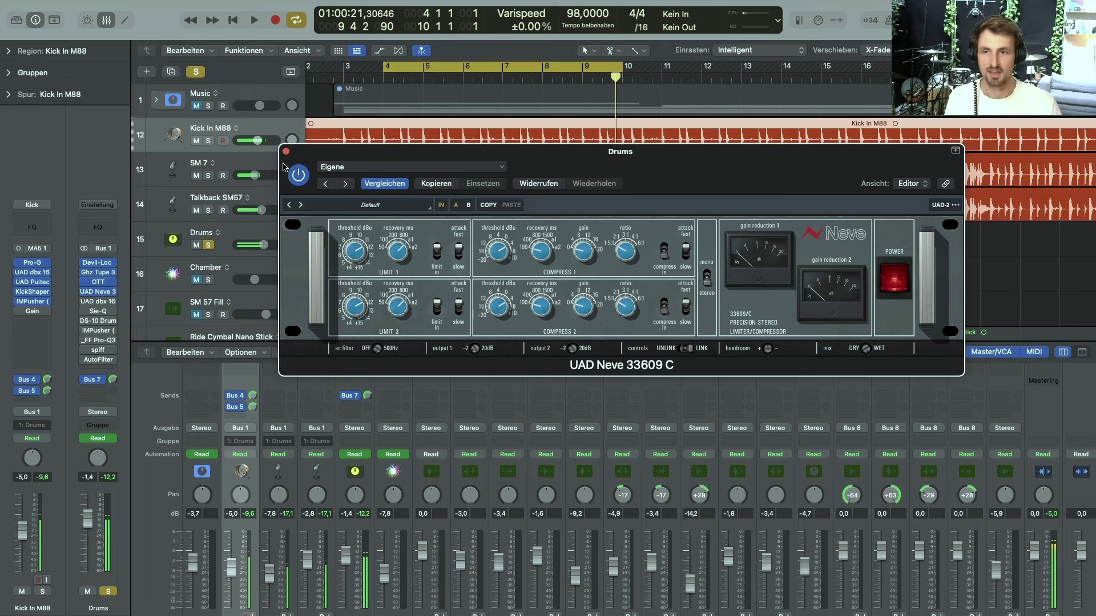
click(285, 151)
Enable UAD dbx 160 on the Drums bus, power it on during loop playback, and close it
click(95, 303)
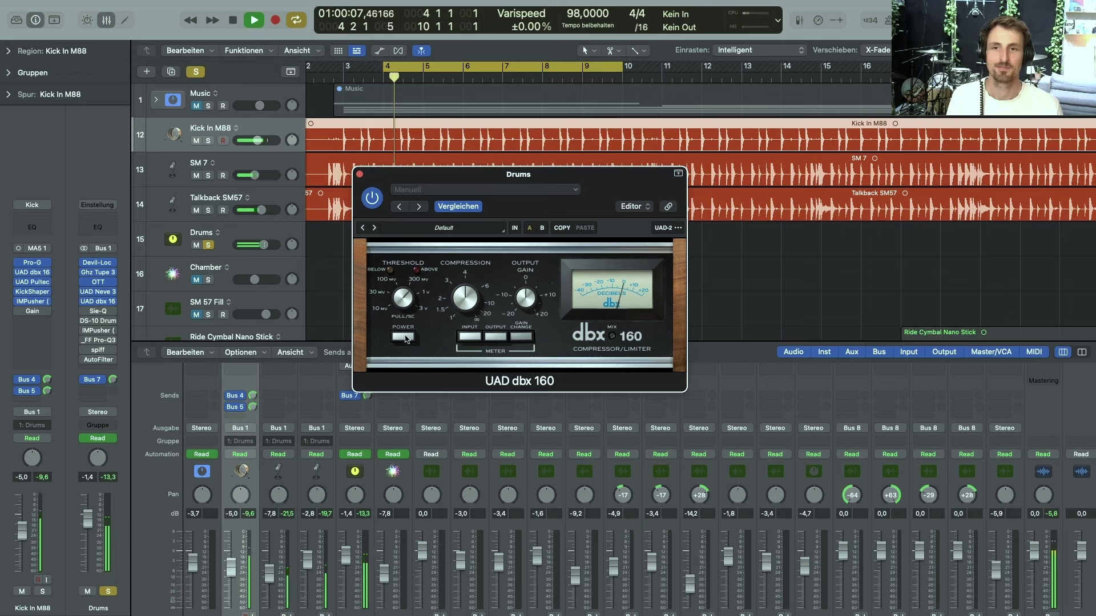
click(405, 339)
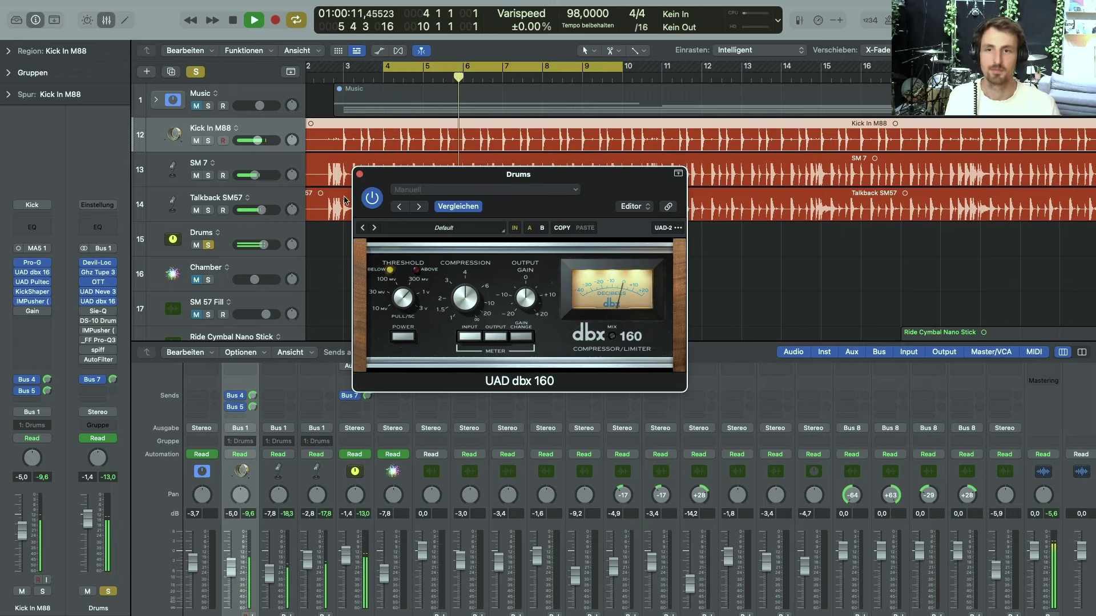
key(super+w)
key(space)
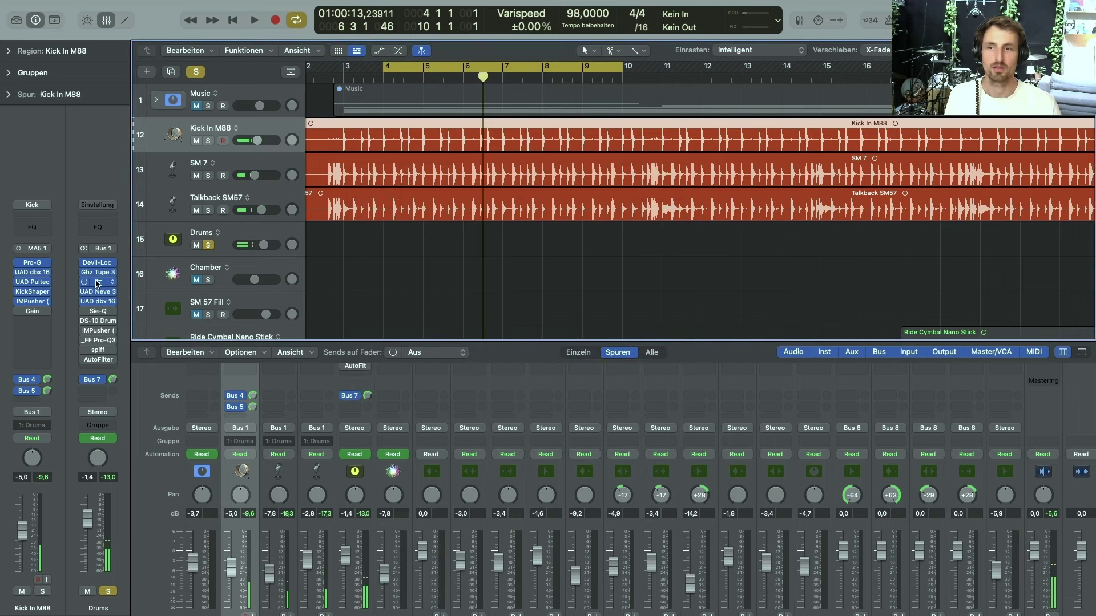
Compare the Drums bus with OTT, UAD Neve 33609 C and UAD dbx 160 all switched off and all switched on
key(space)
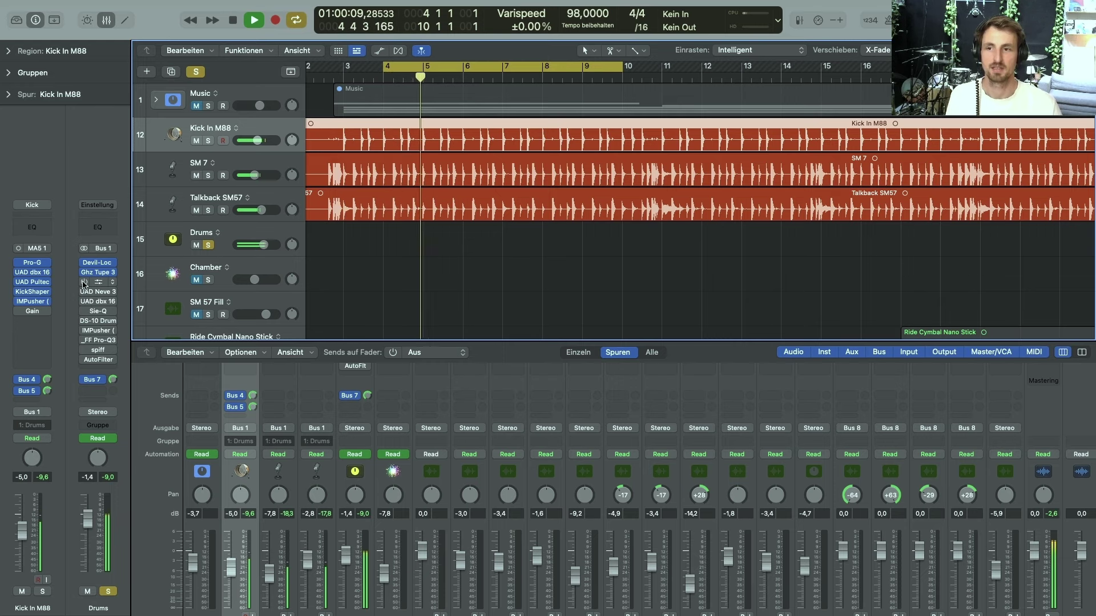
key(space)
key(space)
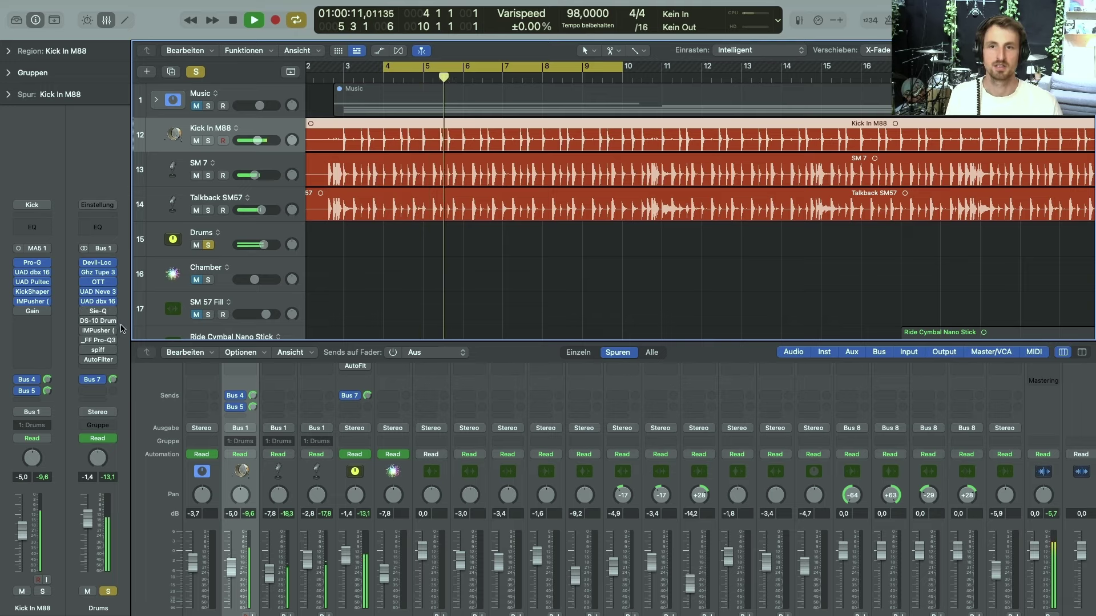
key(space)
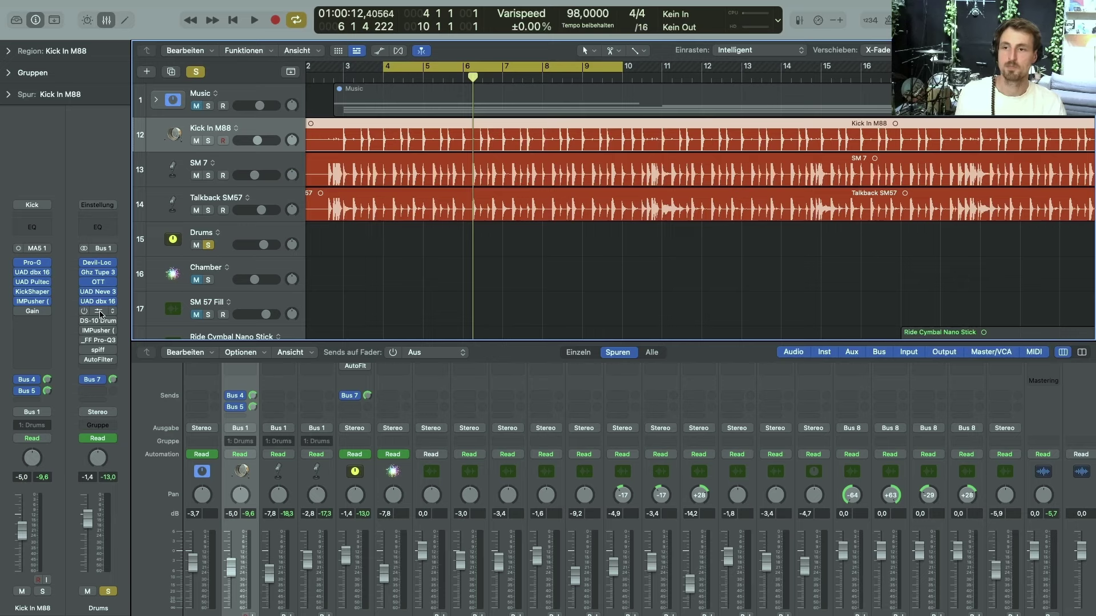
Enable Sie-Q on the Drums bus, compare it bypassed and active during loop playback, and close it with bypass off
click(97, 311)
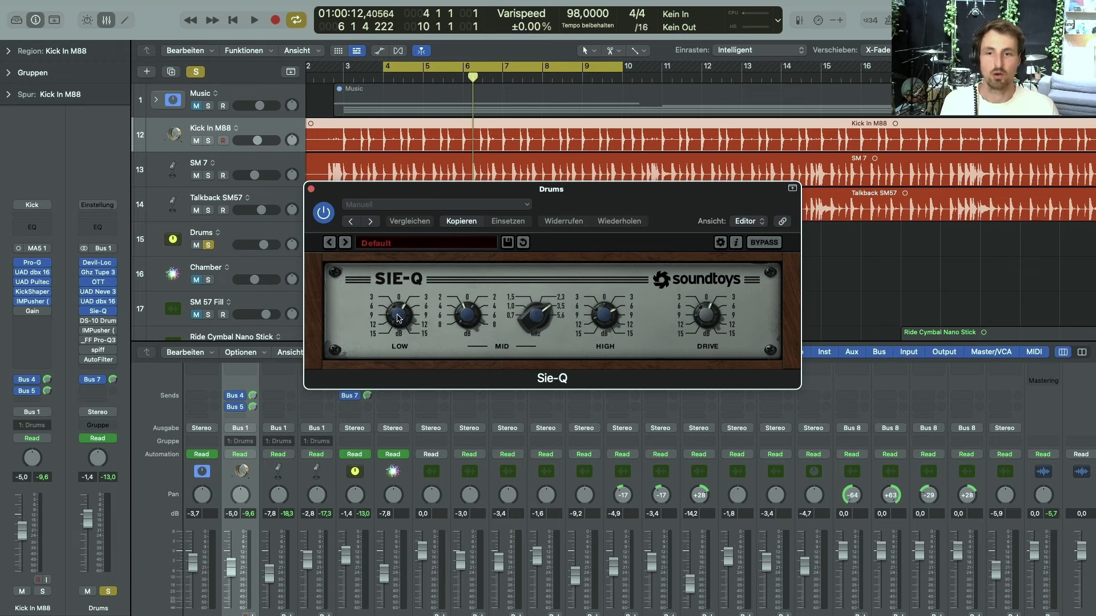
click(764, 244)
key(space)
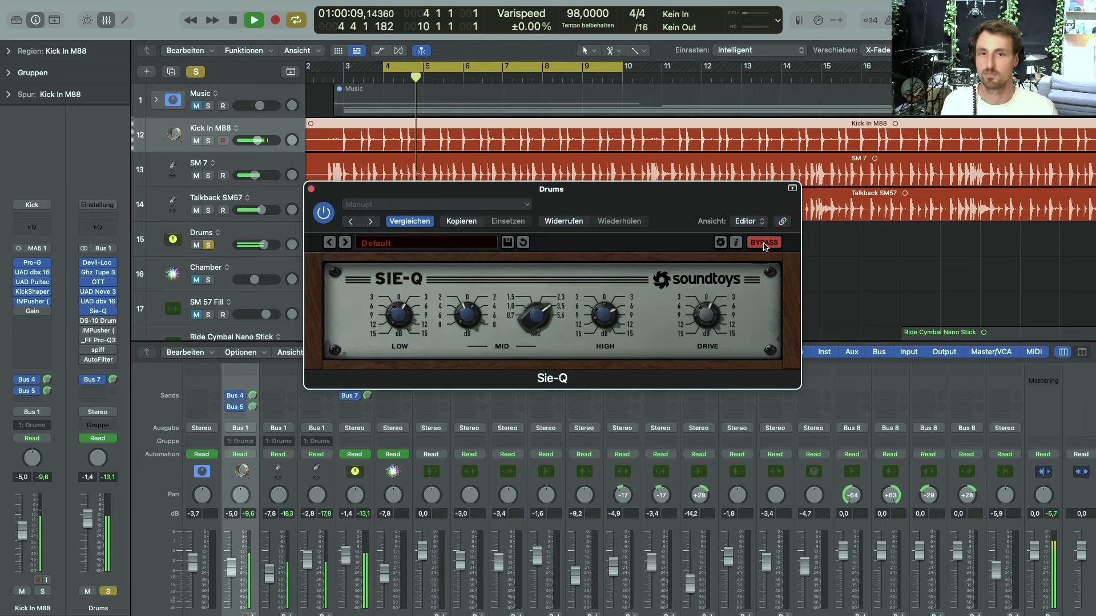
click(765, 244)
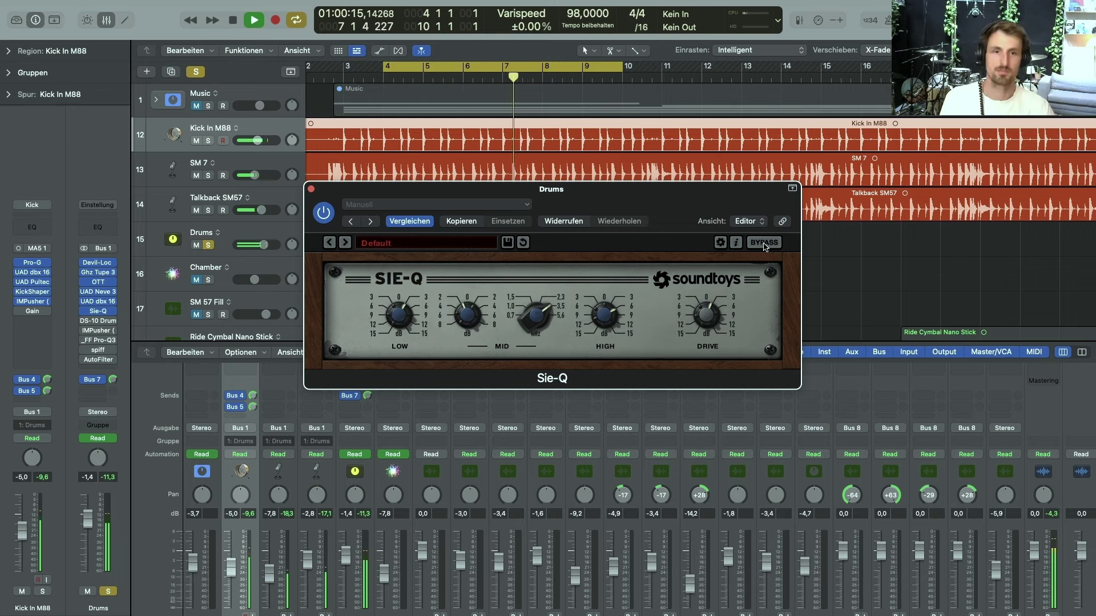
click(764, 244)
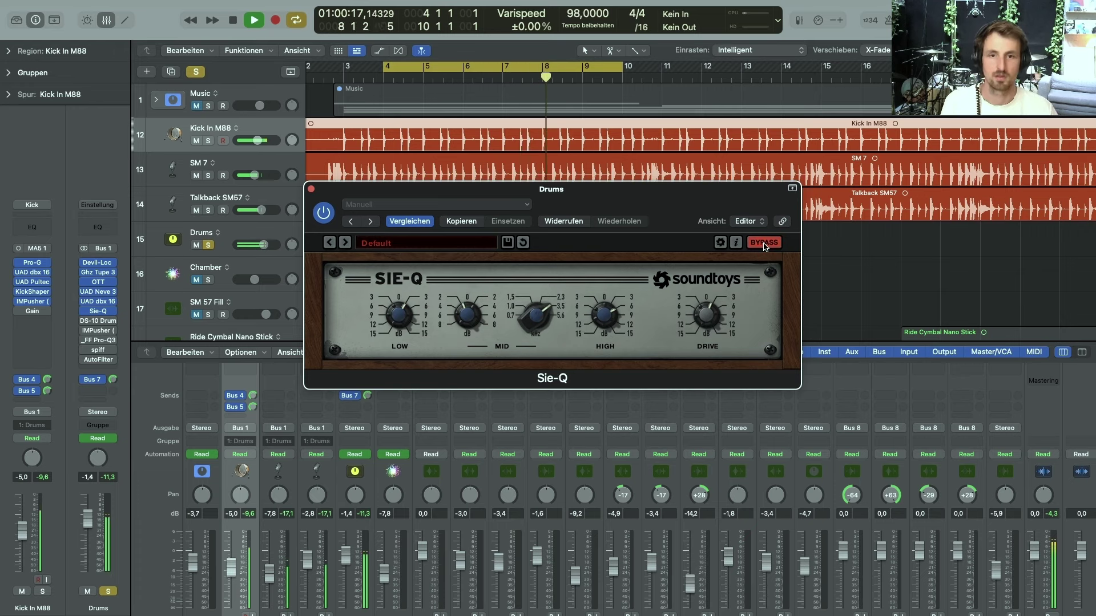
click(764, 244)
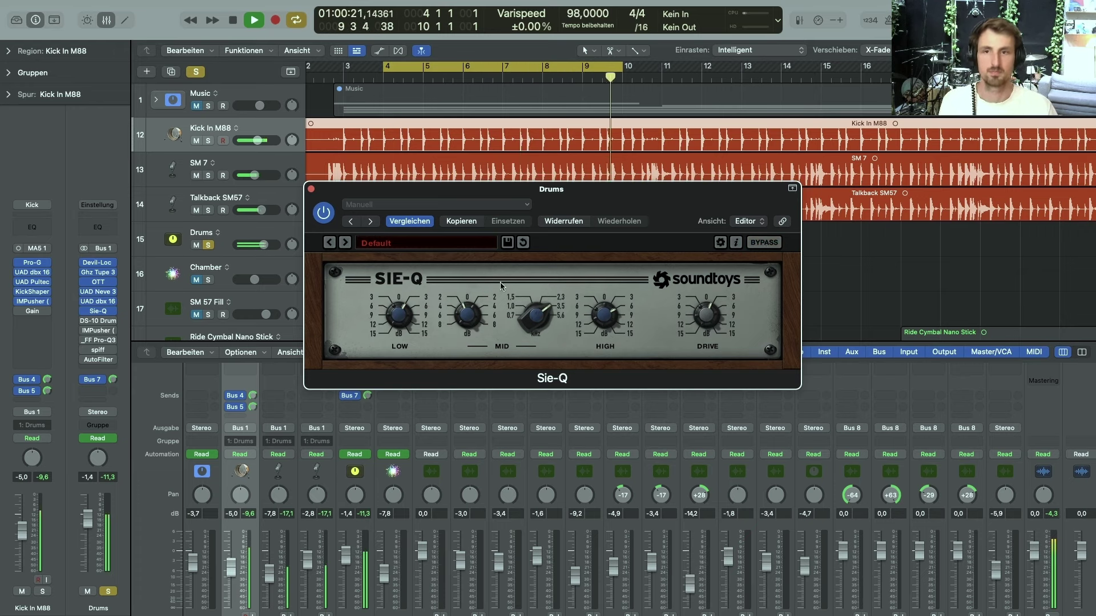
click(311, 190)
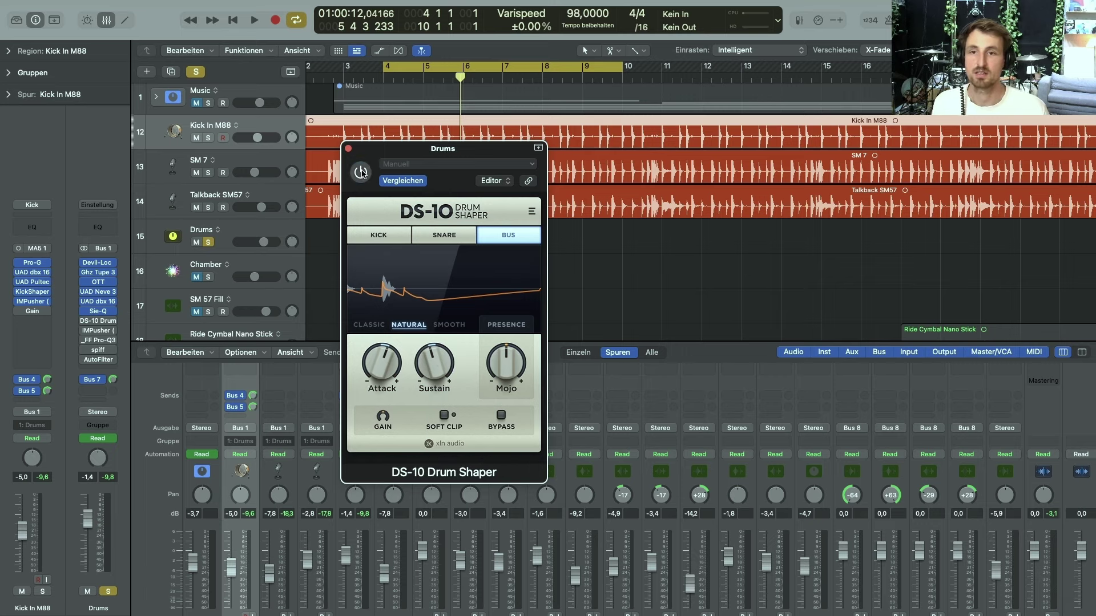
Enable DS-10 Drum Shaper on the Drums bus and compare it bypassed and active during playback, switching cycle mode off along the way
click(501, 415)
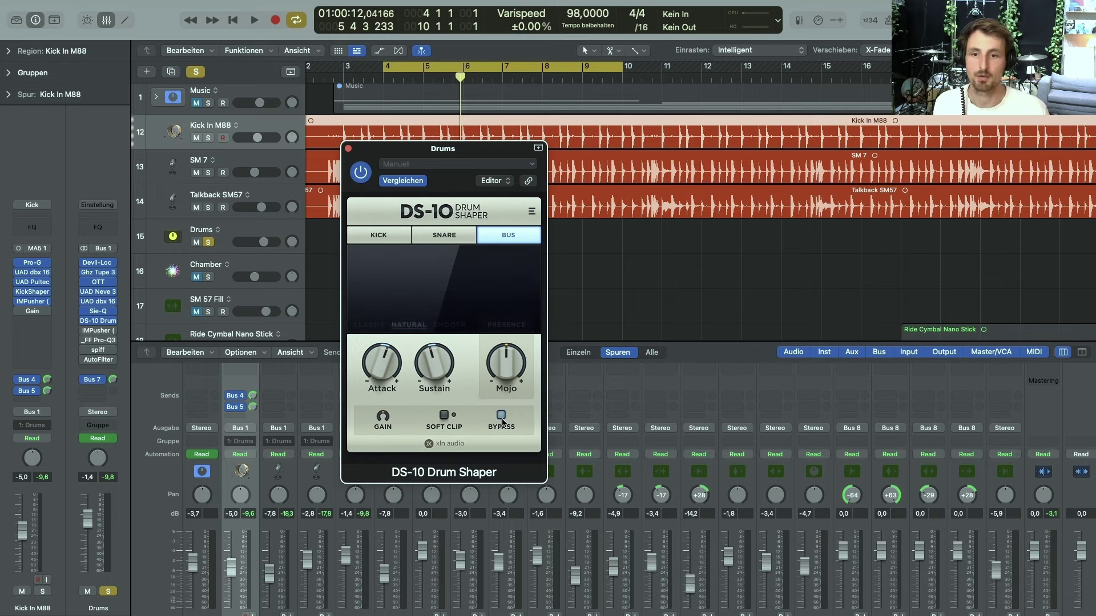
key(space)
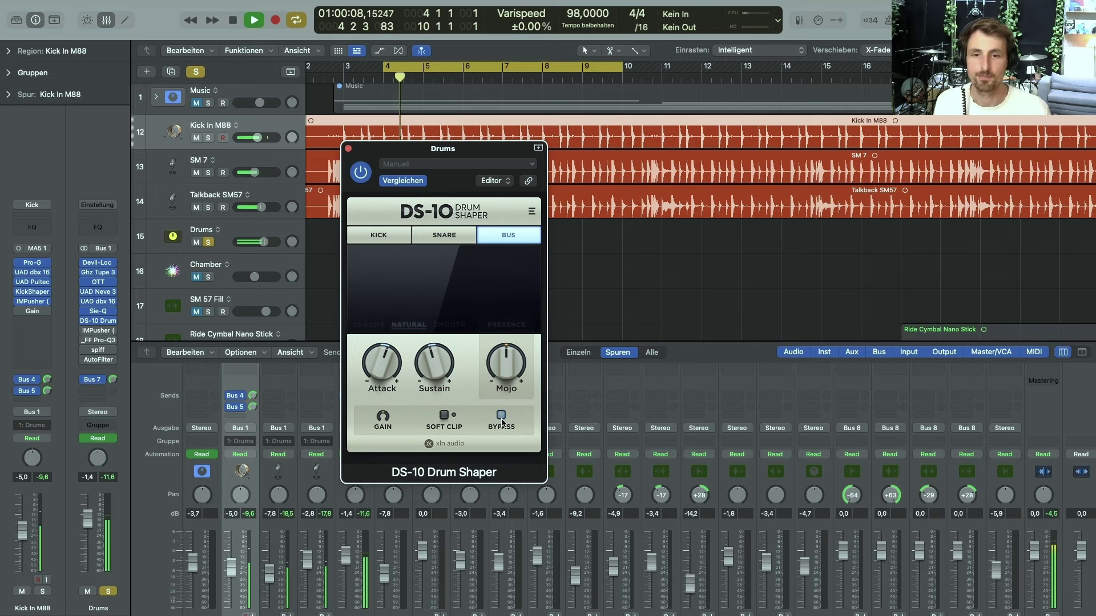
click(502, 420)
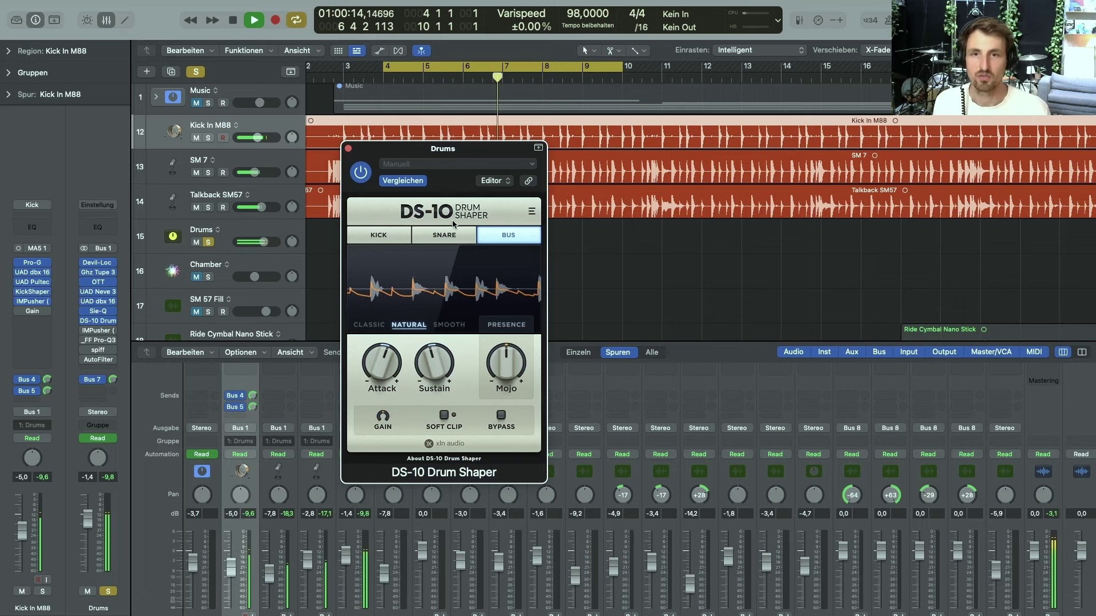
key(c)
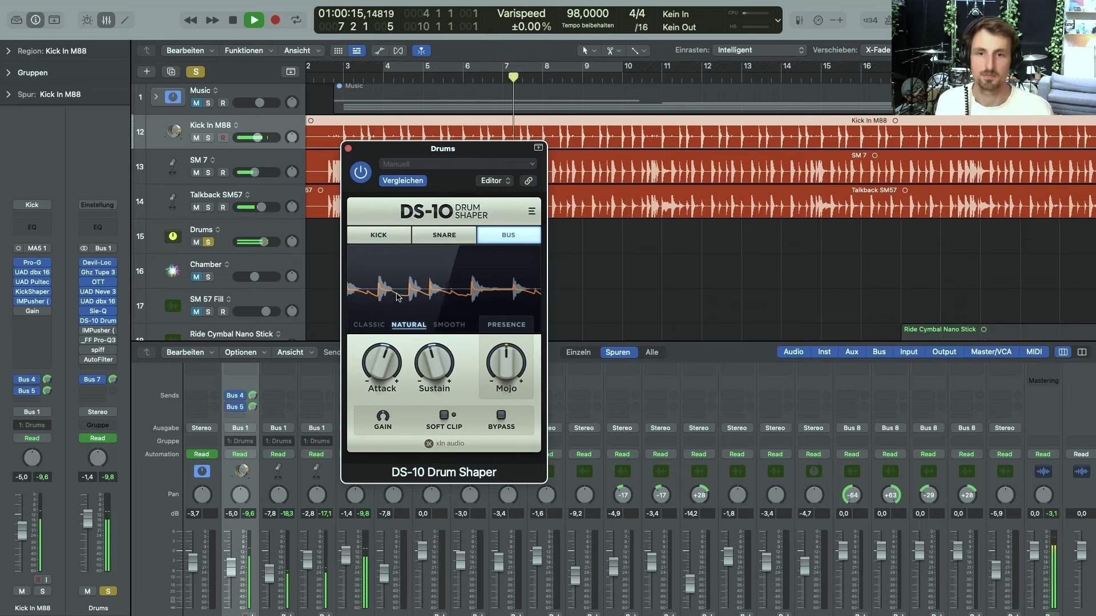
click(499, 416)
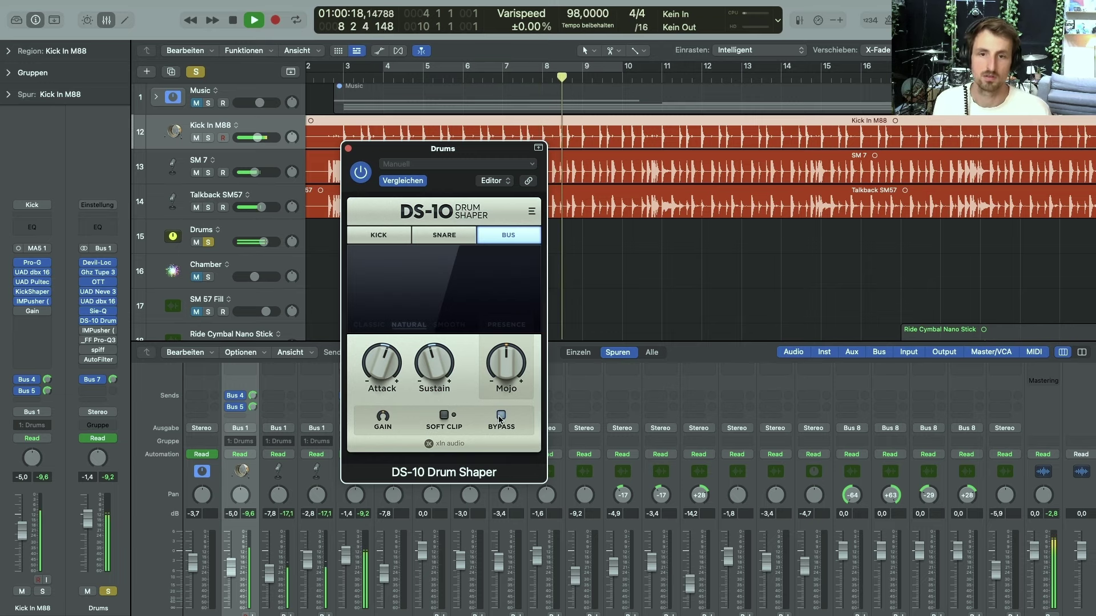
click(501, 417)
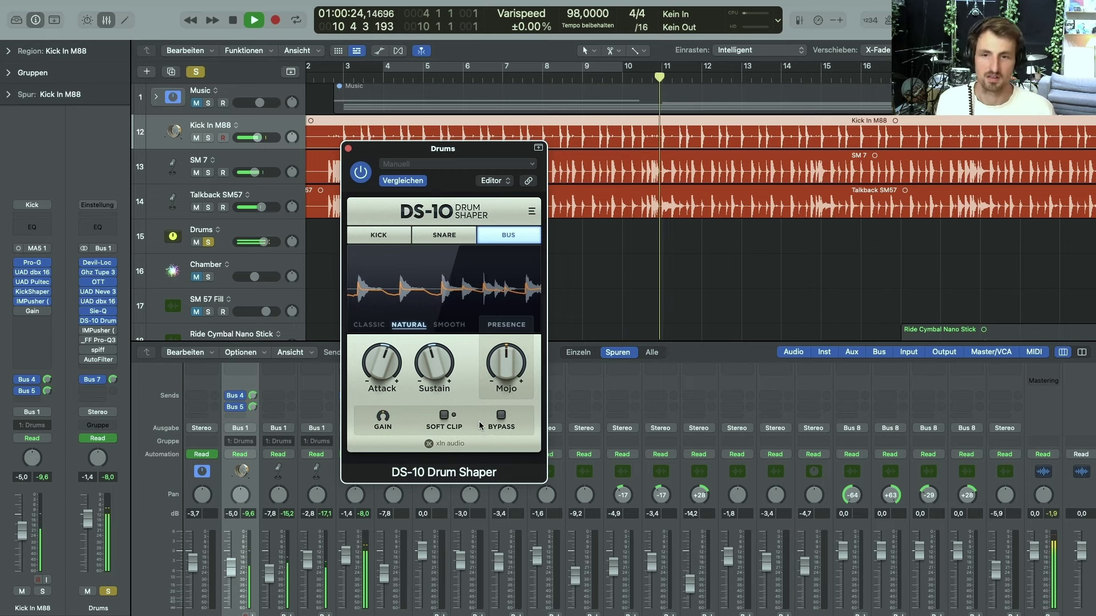
key(space)
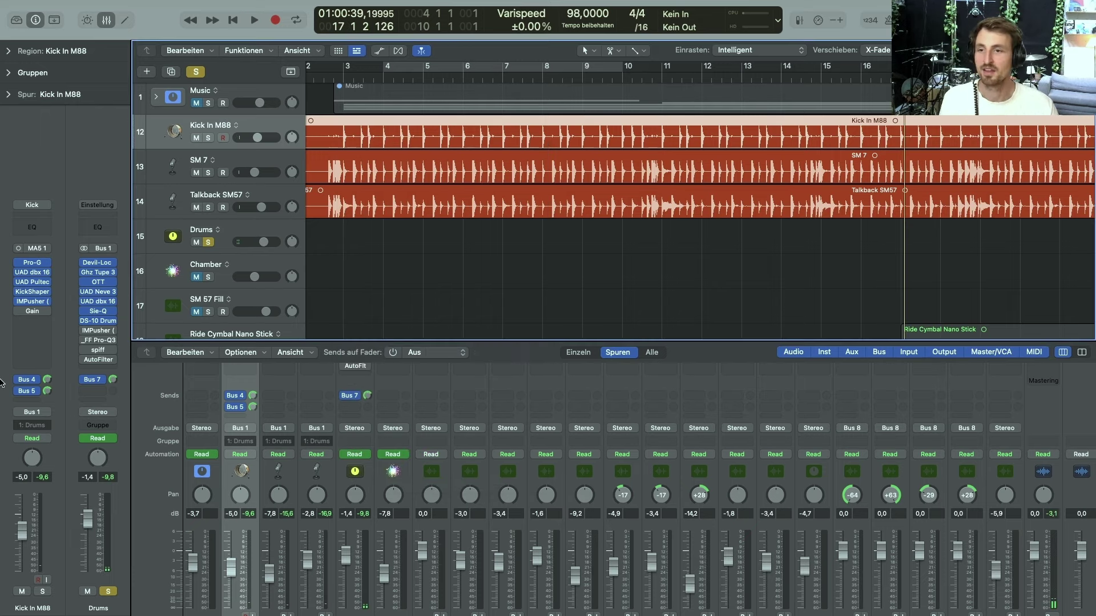
Open IMPusher on the Drums bus, compare it off and on during playback, and leave it enabled
click(102, 332)
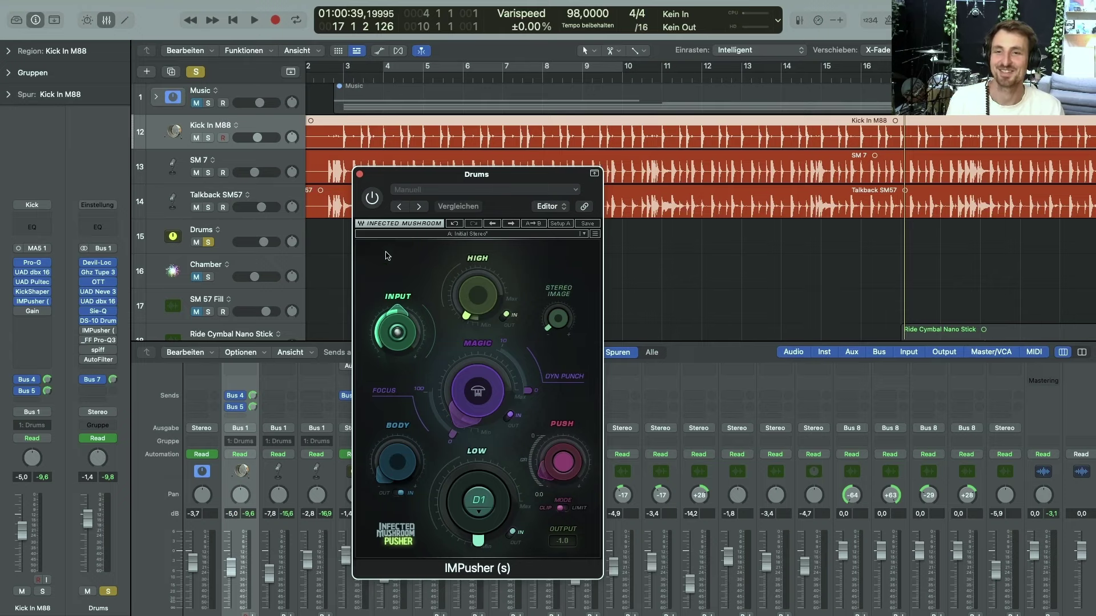
key(space)
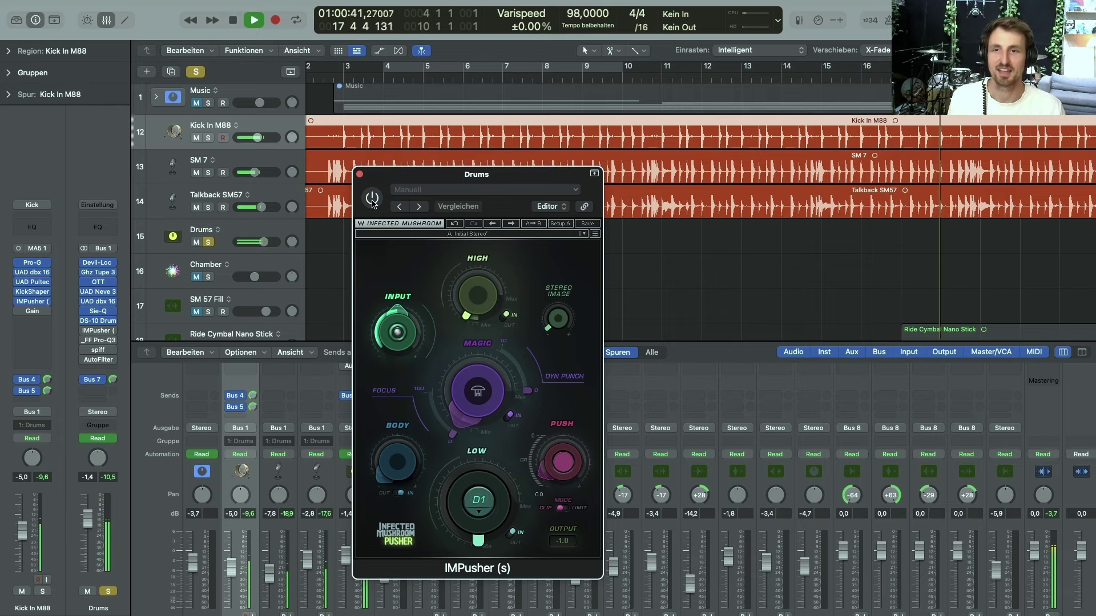
click(372, 201)
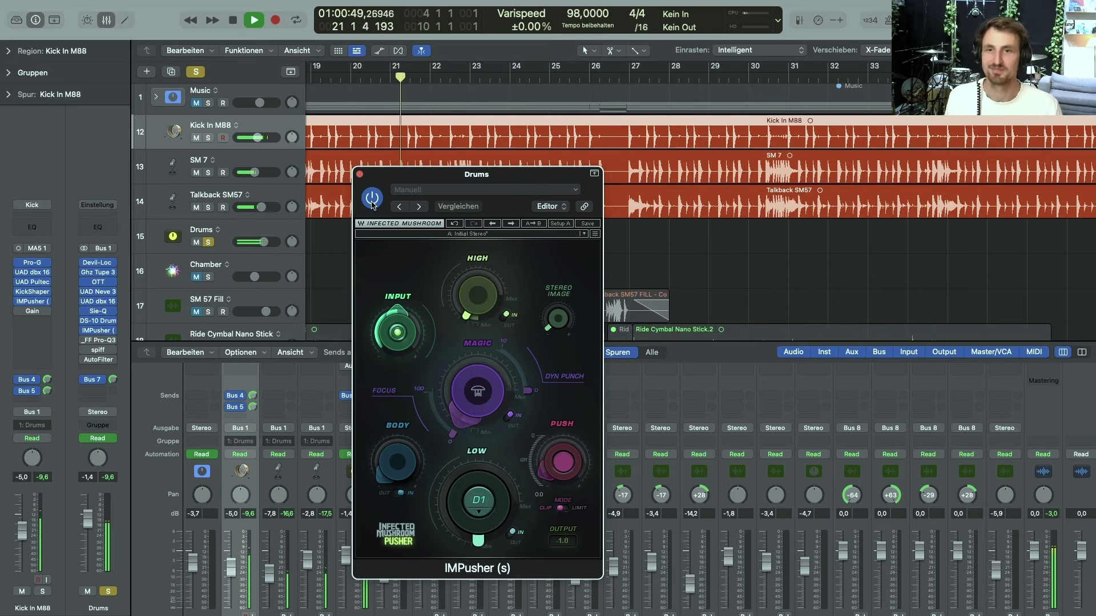
click(372, 200)
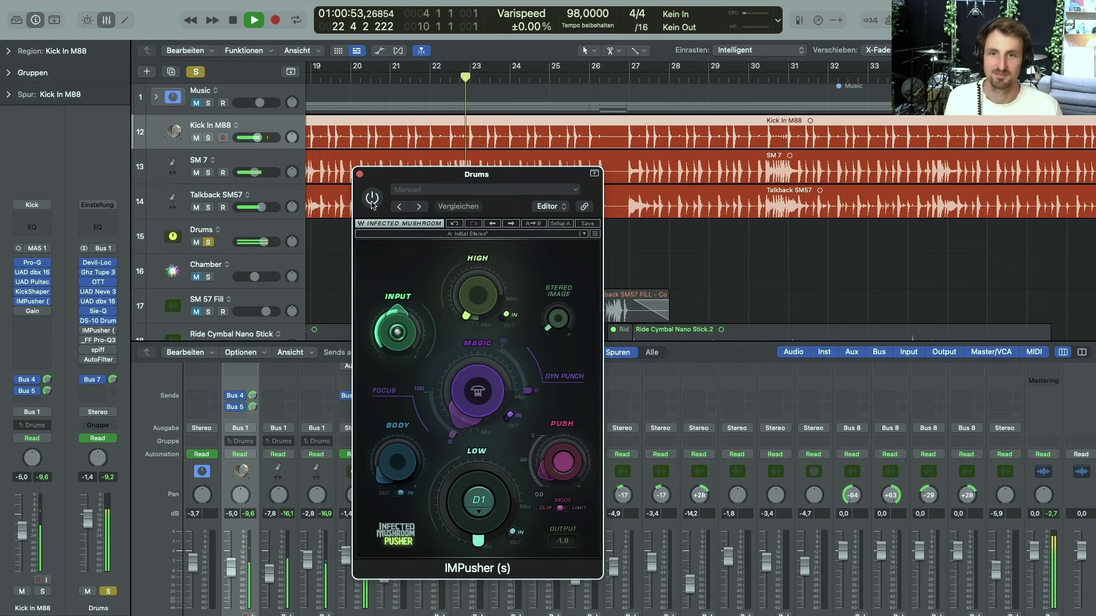
click(372, 199)
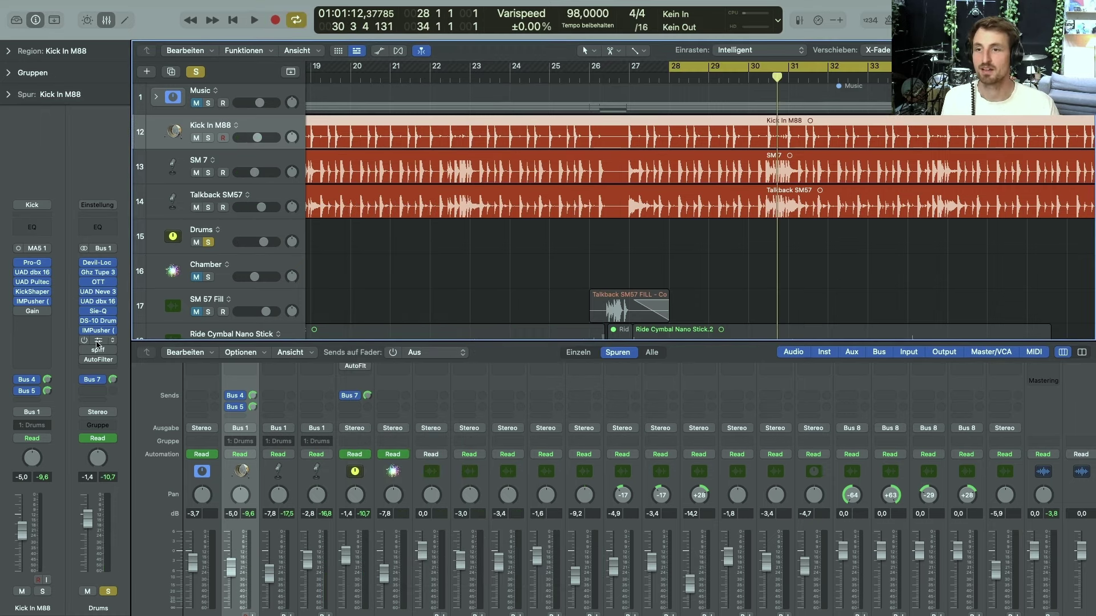
Enable _FF Pro-Q3 on the Drums bus, compare it off and on during loop playback, and close it enabled
click(98, 342)
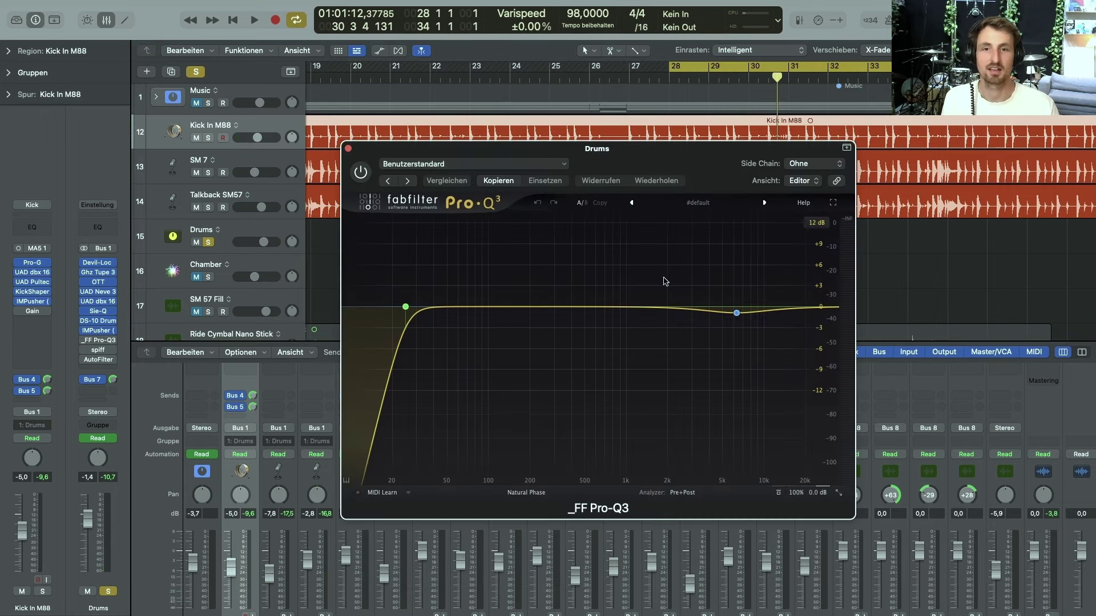
mouse_move(745, 321)
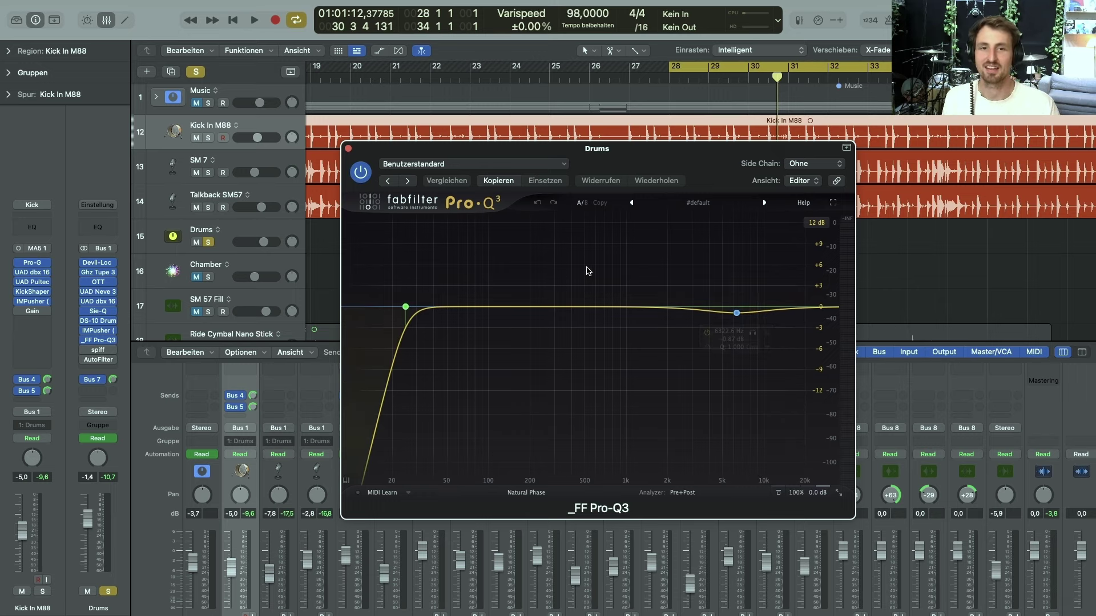
key(space)
click(753, 334)
drag(754, 337, 754, 336)
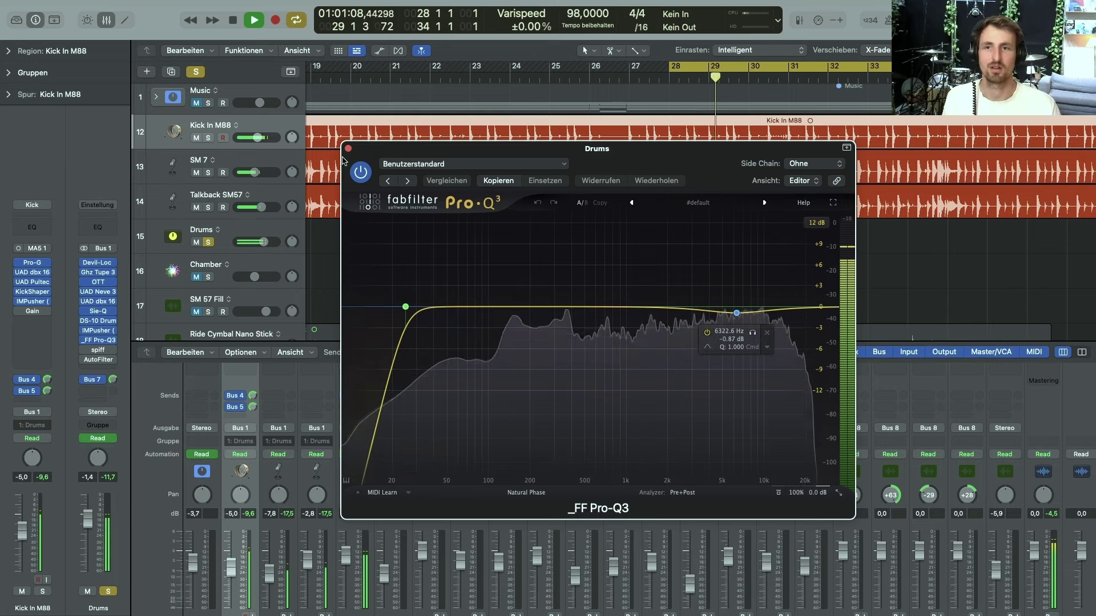
click(361, 173)
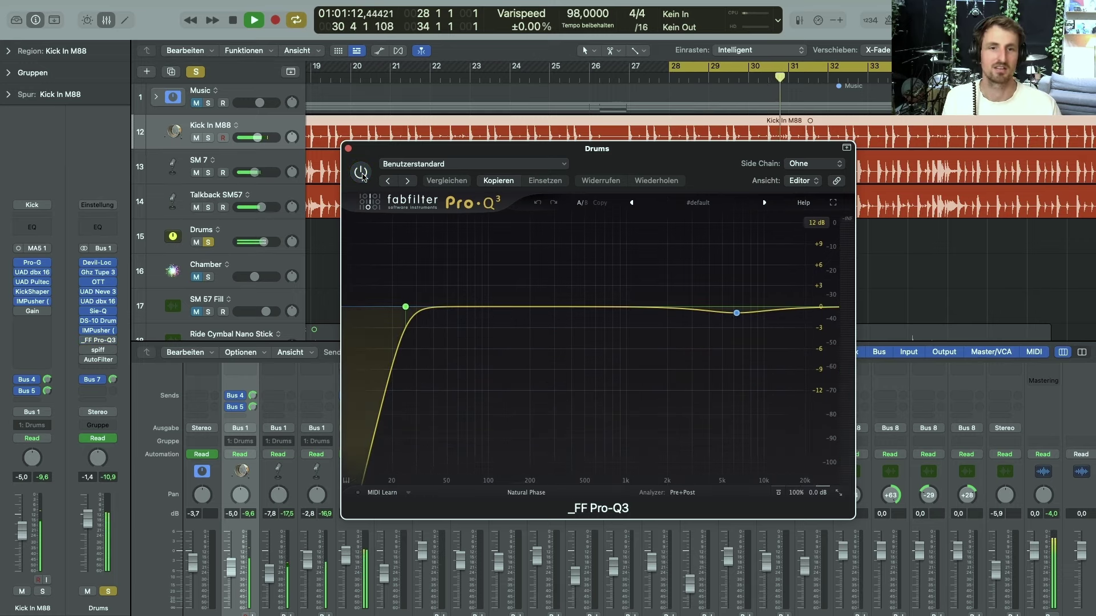
click(361, 173)
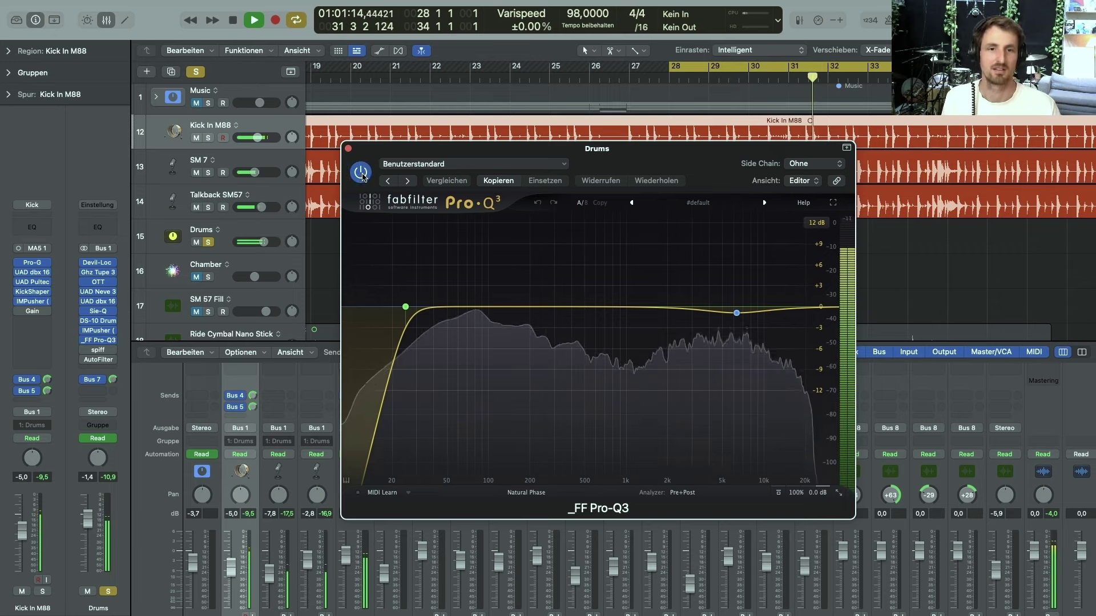
click(348, 148)
key(space)
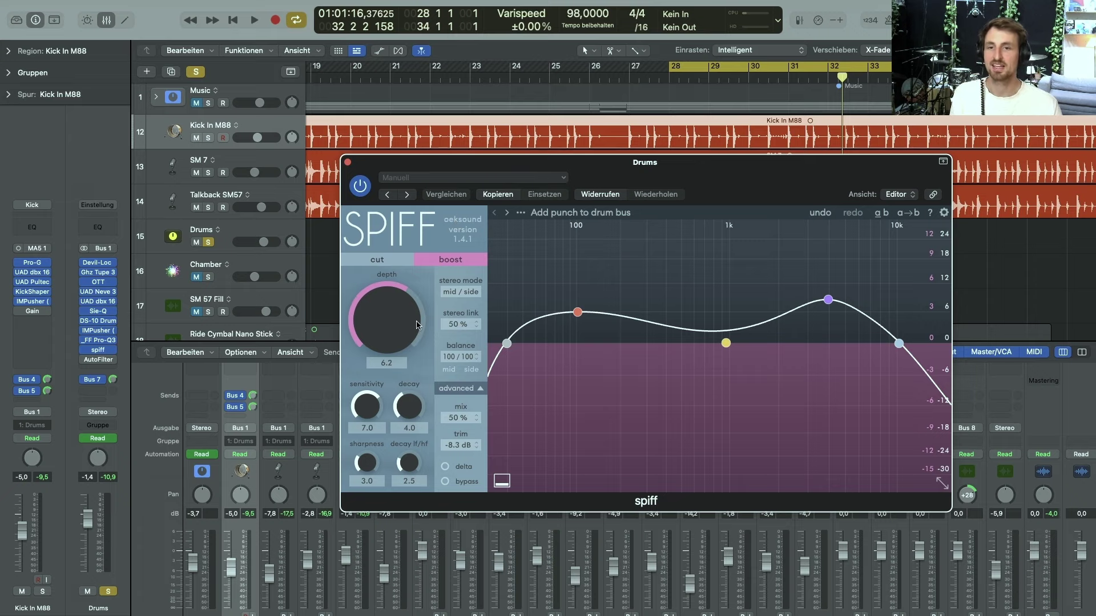
Compare spiff on the Drums bus bypassed and active during loop playback, and audition its delta signal
mouse_move(416, 326)
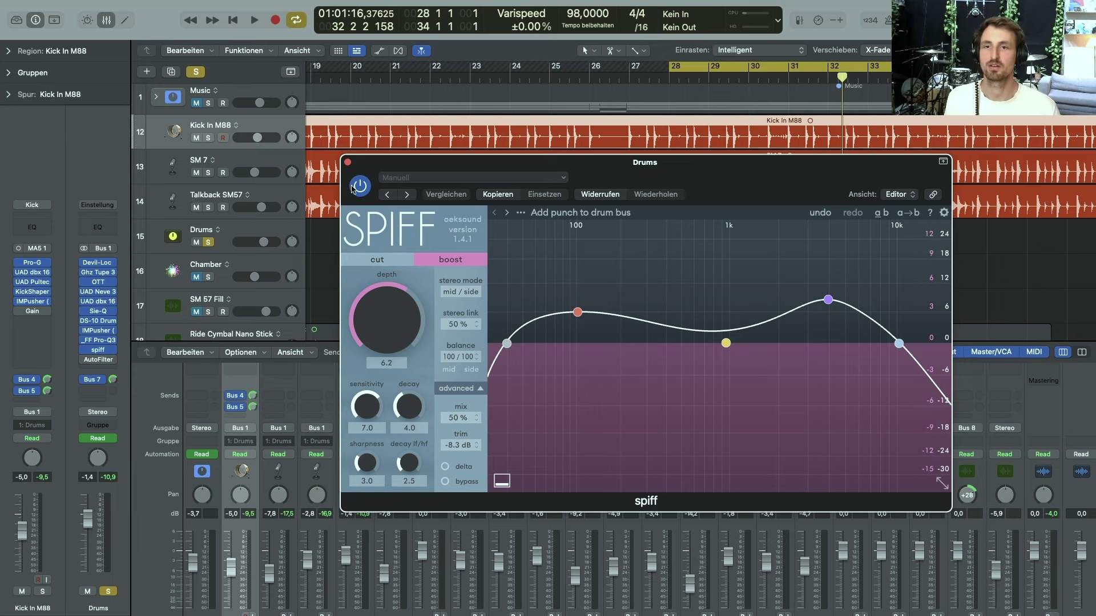
click(445, 481)
key(space)
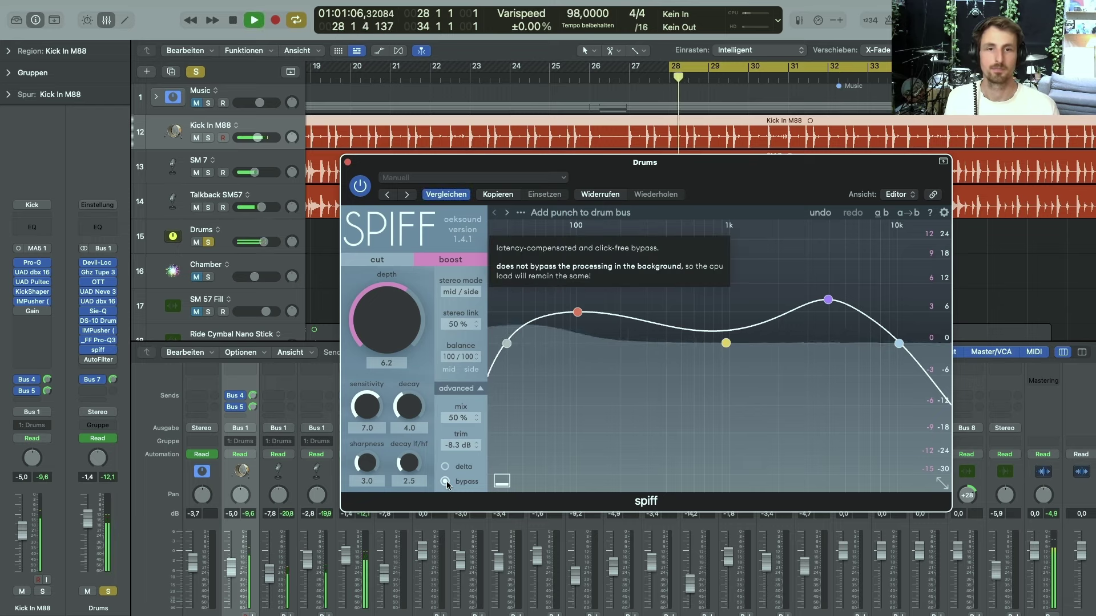
click(445, 481)
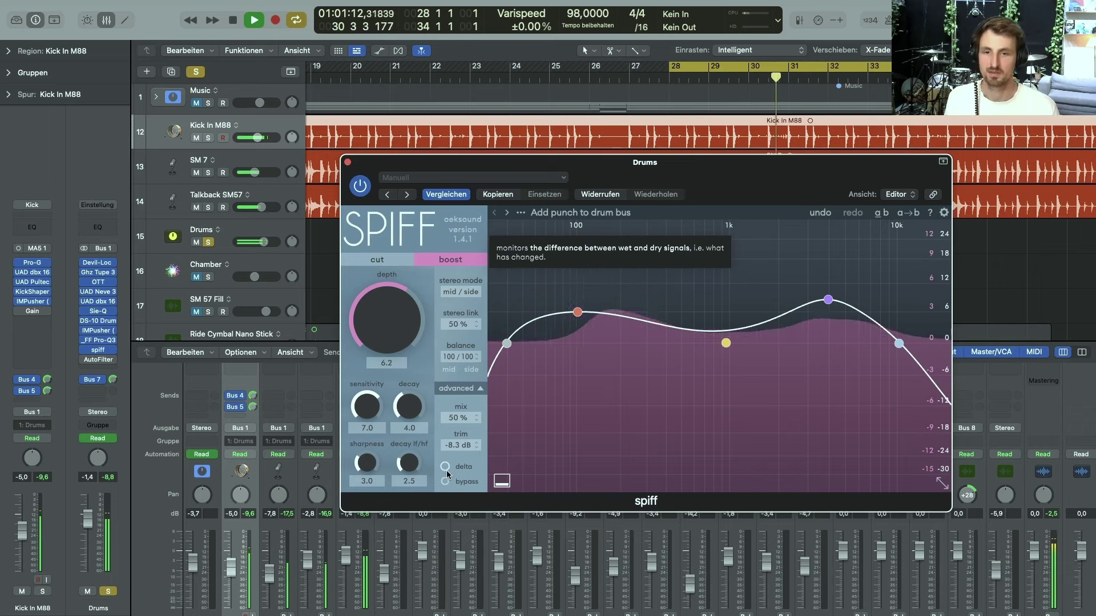
click(447, 470)
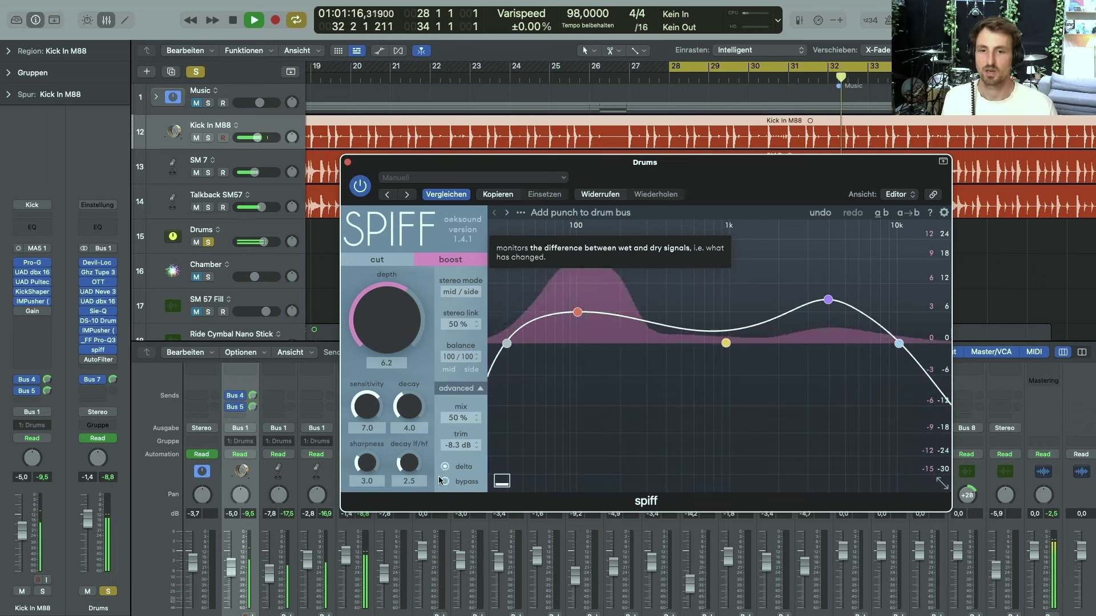
click(446, 467)
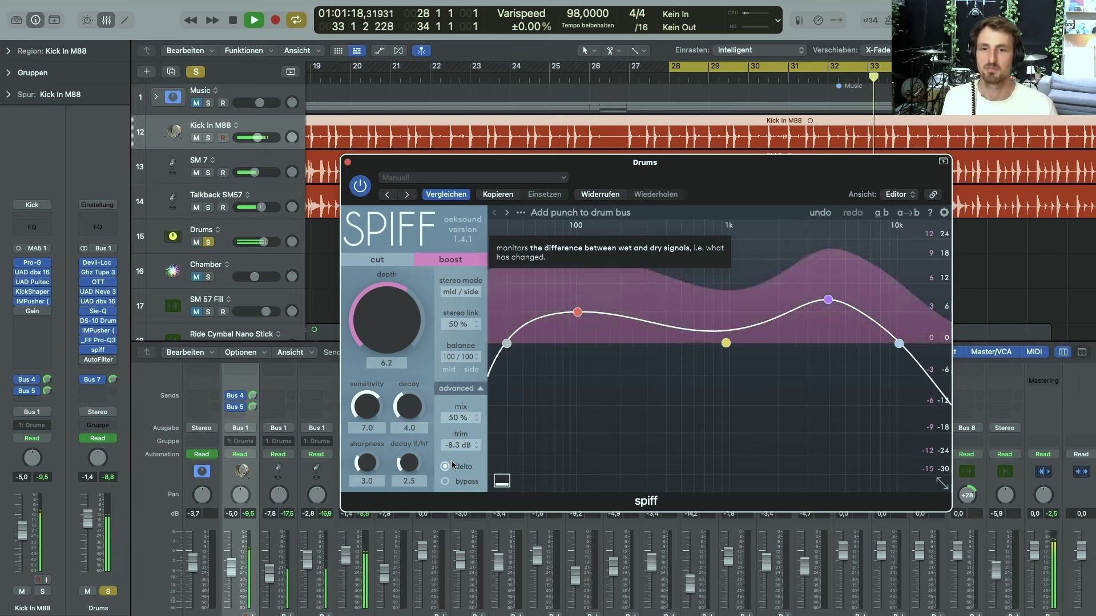
click(446, 467)
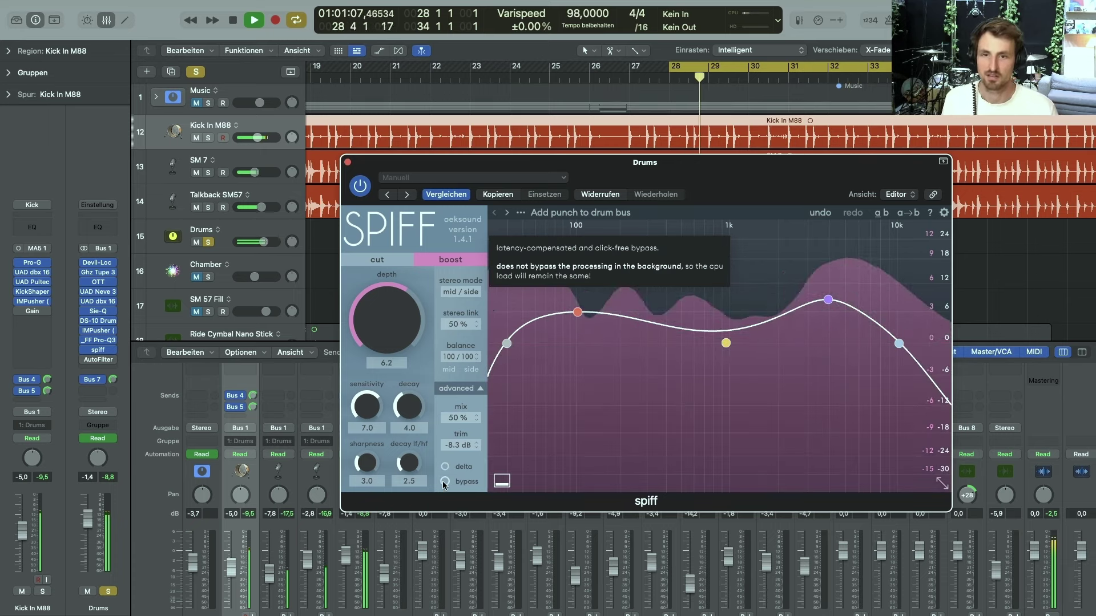
Compare spiff with bypass on and off once more, stop playback, and close the plug-in with bypass off
click(445, 482)
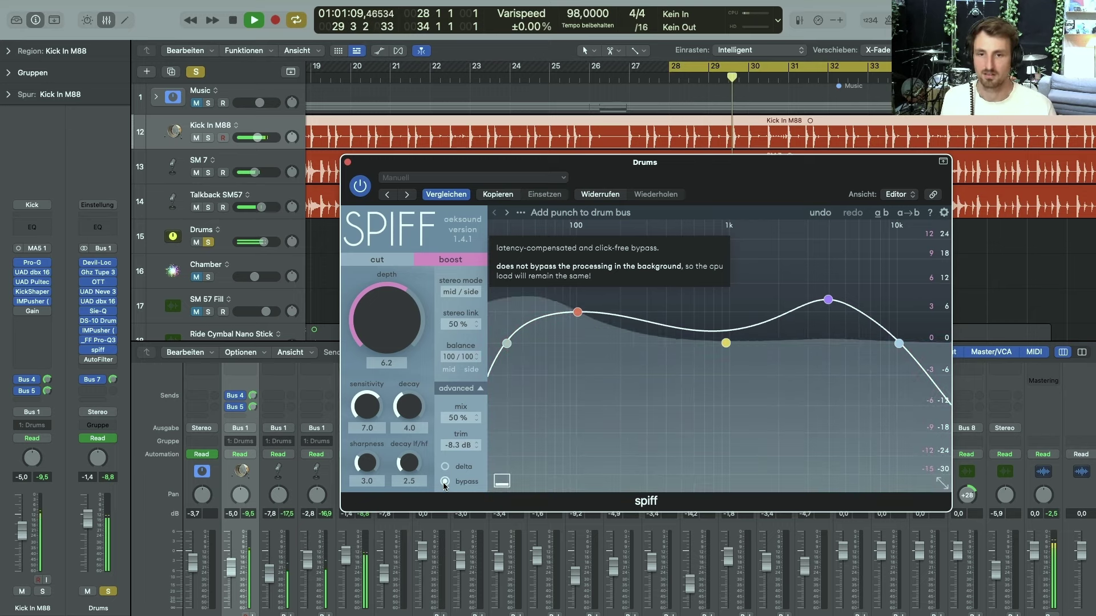
click(444, 482)
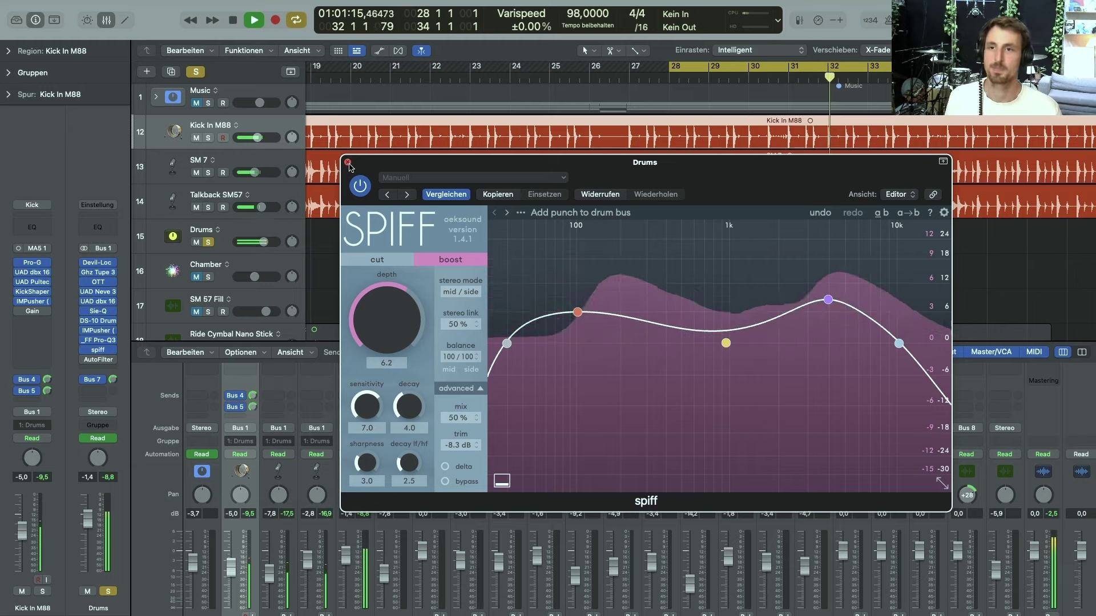
key(space)
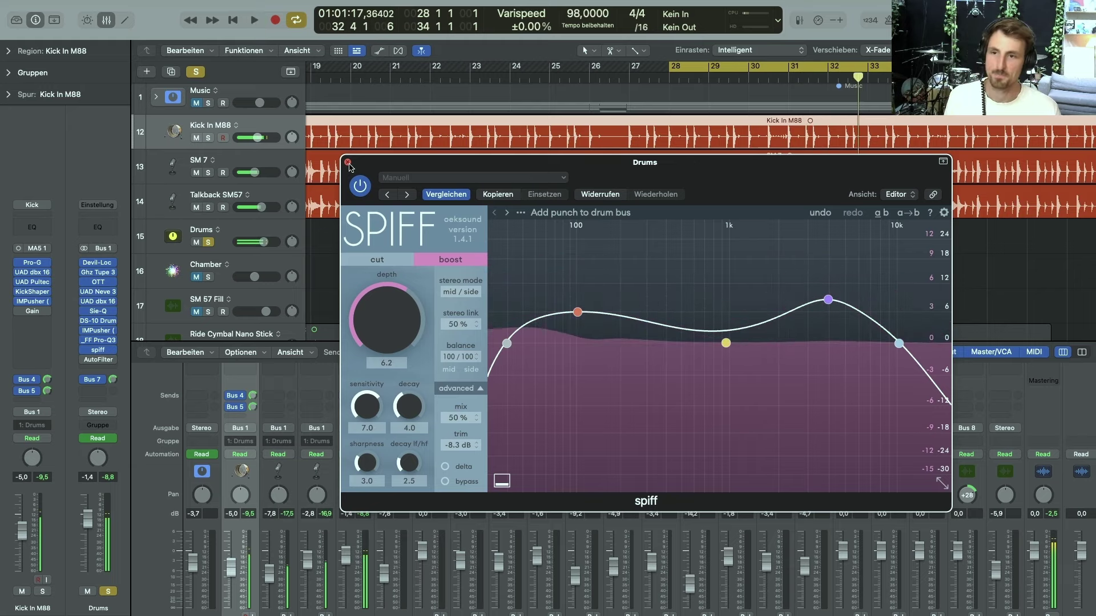
click(348, 163)
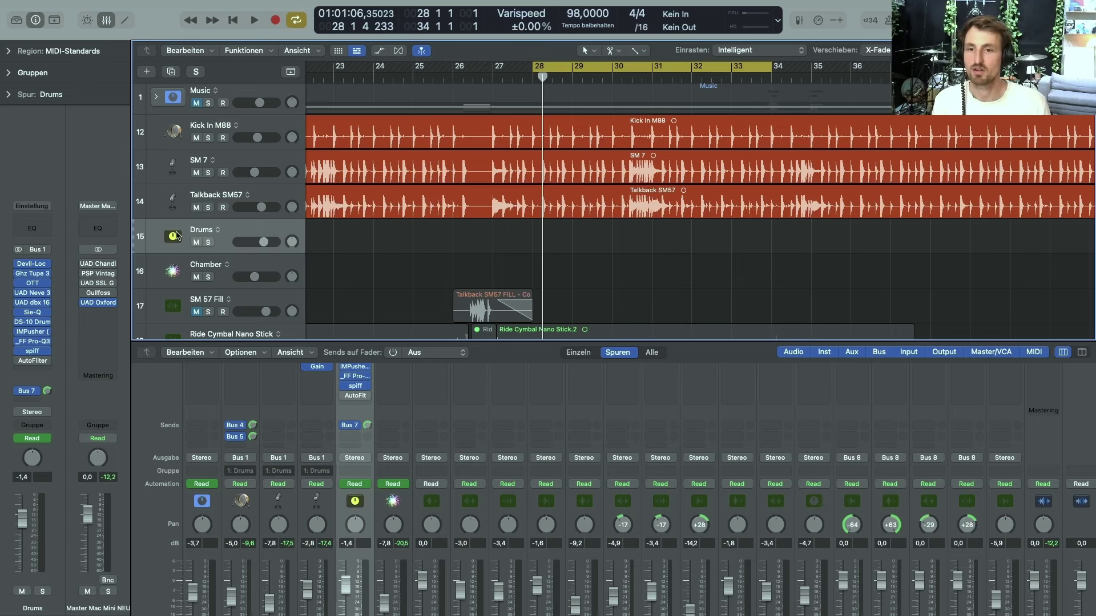
Check the Drums bus send to Bus 7 → Chamber, and audition the Chamber's ValhallaVintageVerb in solo
click(353, 427)
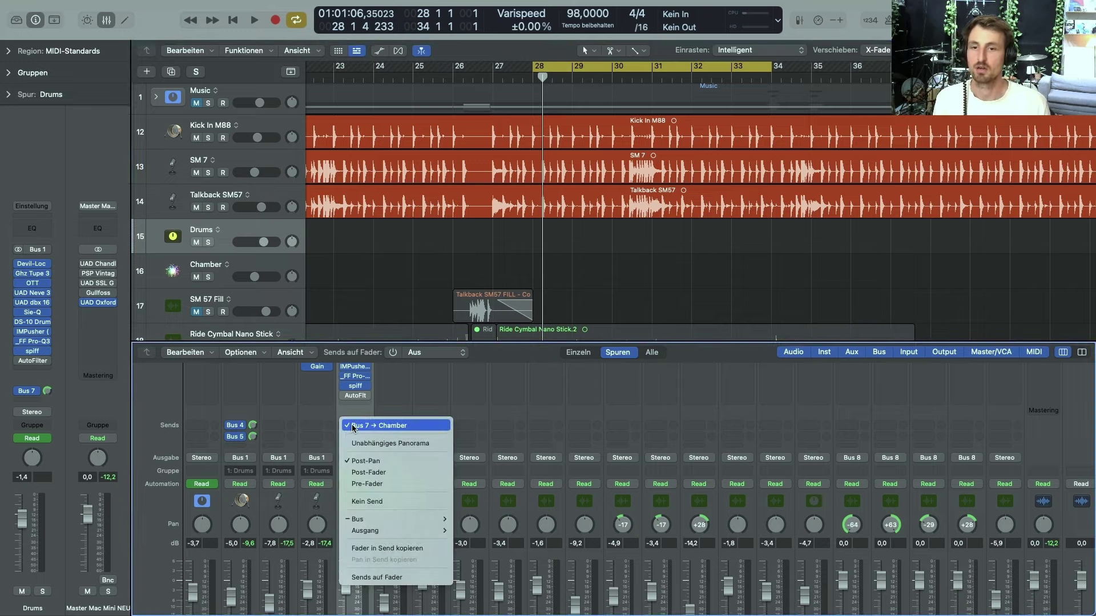
click(353, 425)
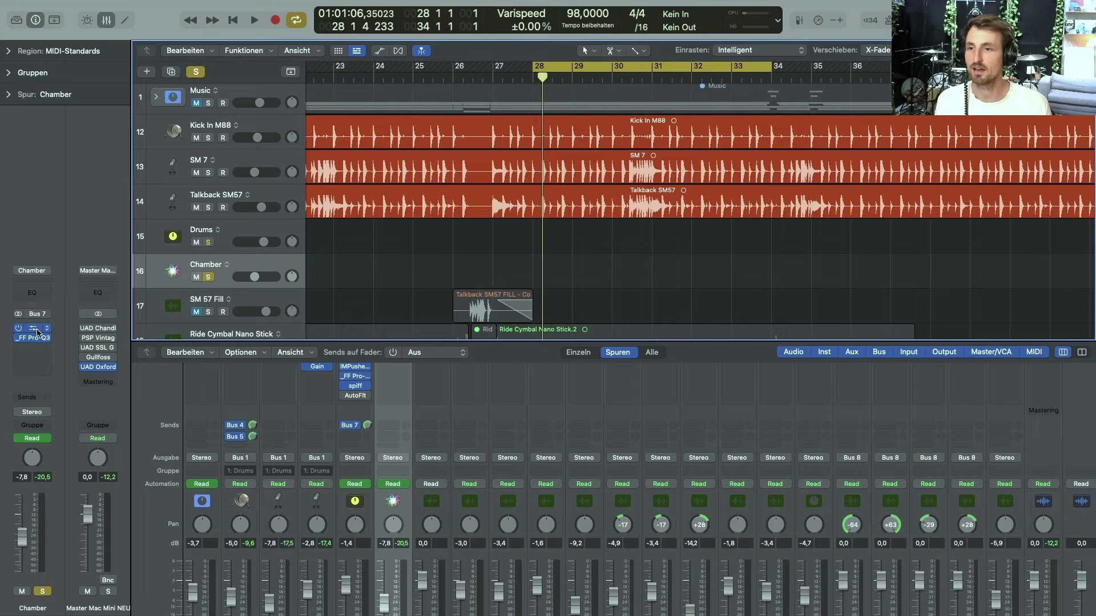
click(37, 331)
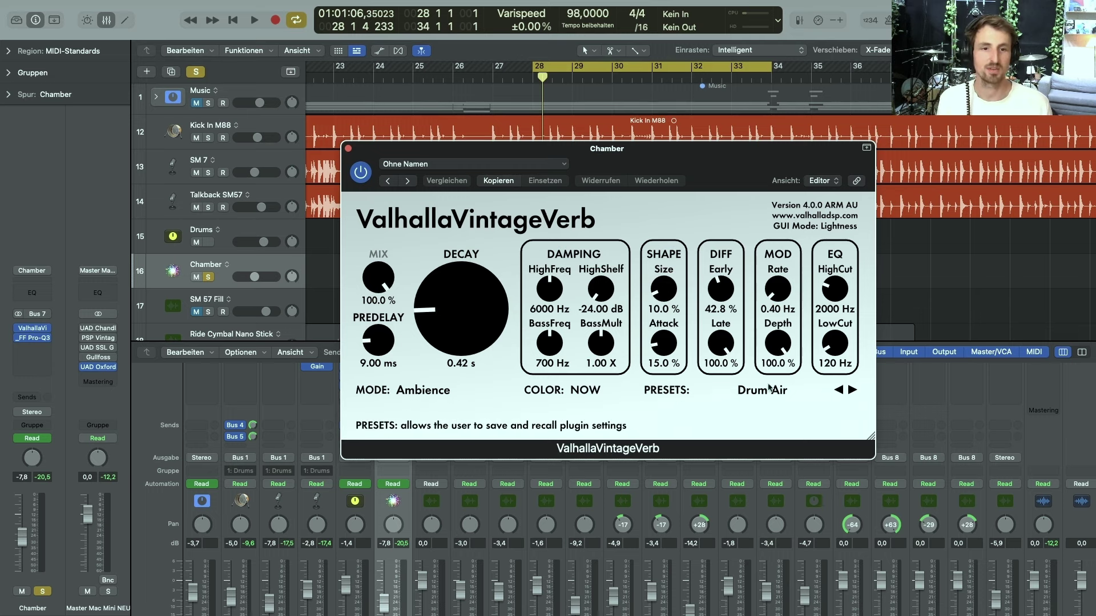
click(43, 592)
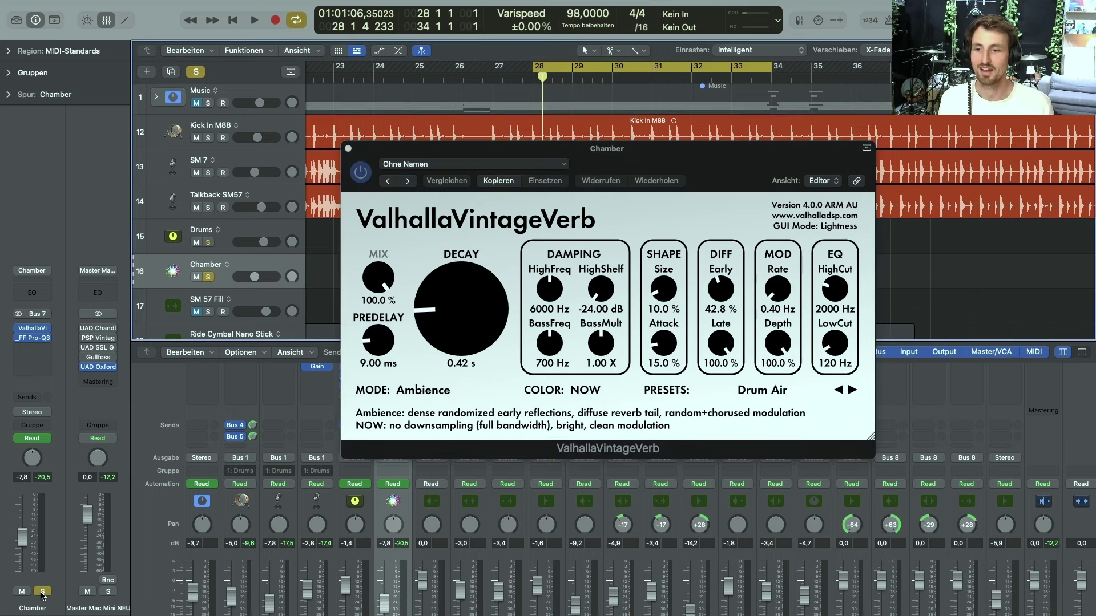
key(space)
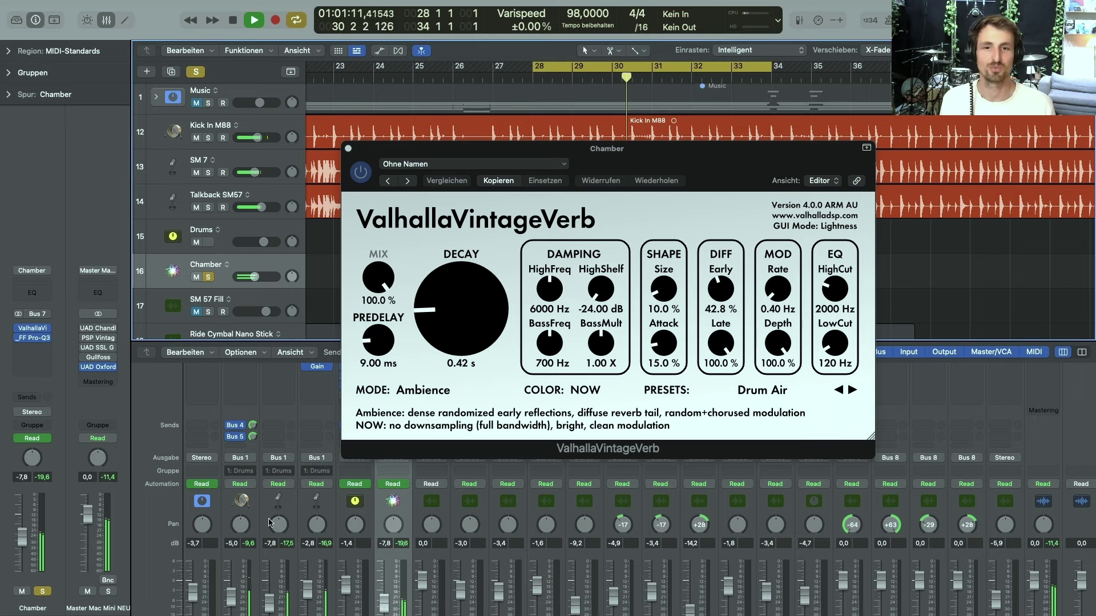
key(space)
click(209, 277)
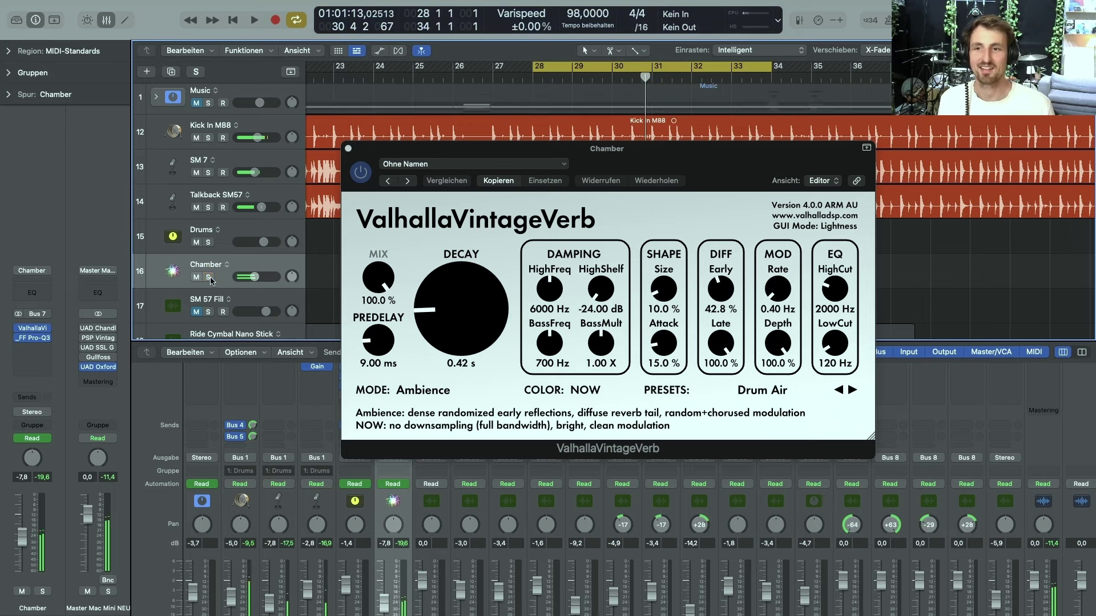
Solo the Drums bus, close ValhallaVintageVerb, and set the cycle range from bar 30 to 37 3
click(209, 243)
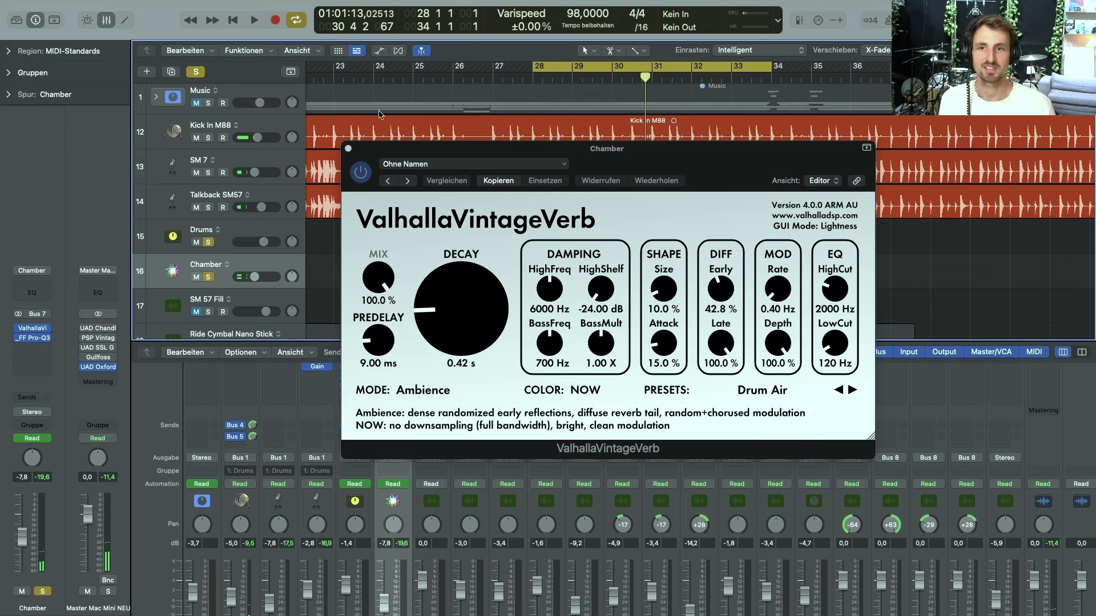
click(348, 148)
drag(513, 67, 820, 92)
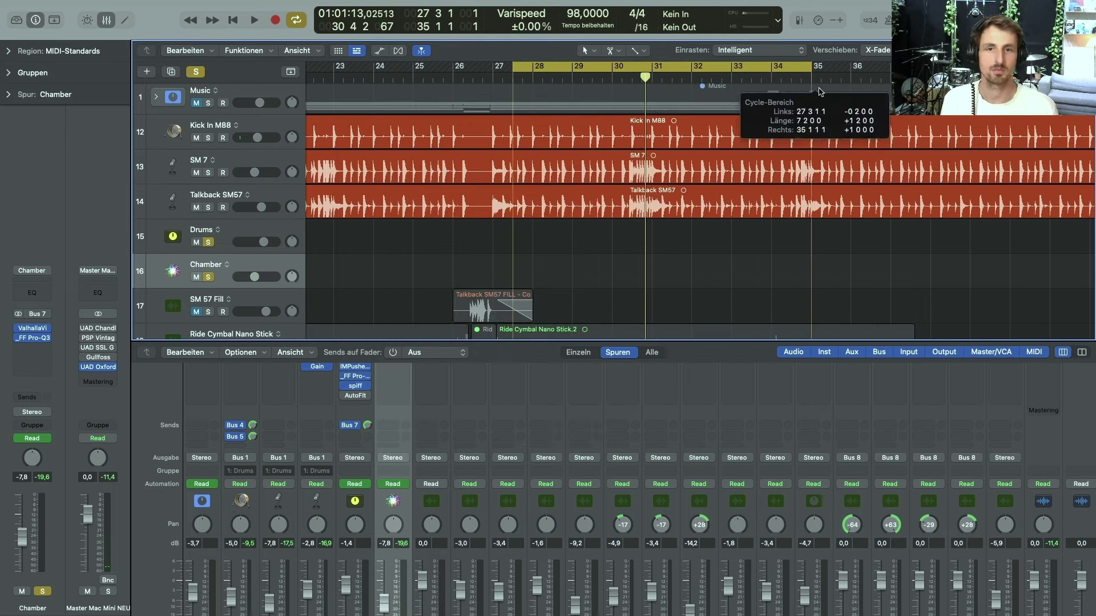
drag(625, 66, 714, 77)
Compare the drums with the Chamber reverb muted and unmuted during loop playback, leaving Chamber unmuted
key(space)
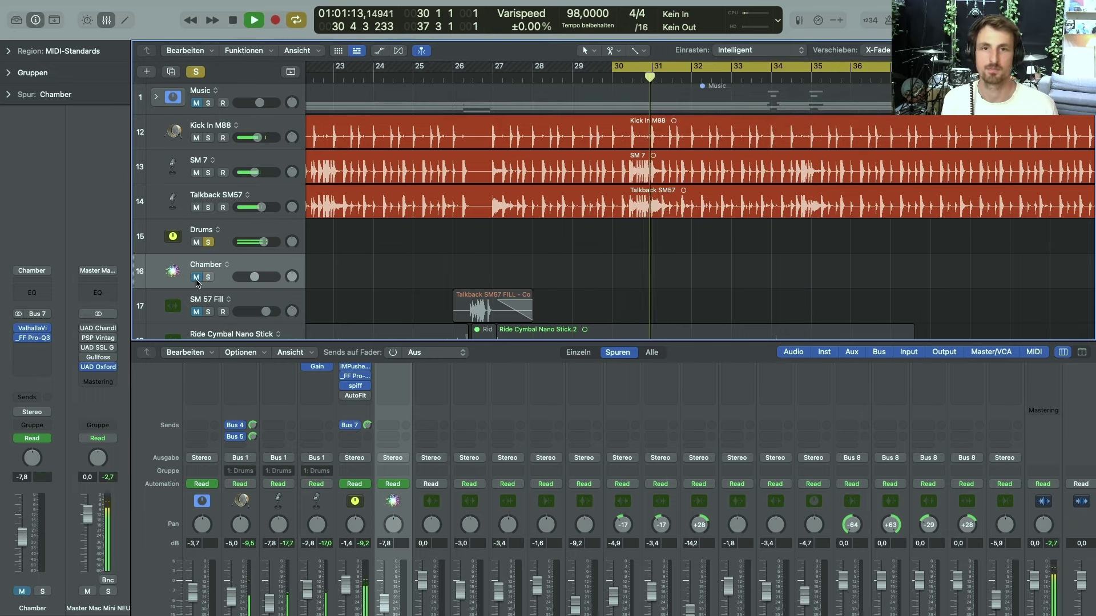
key(space)
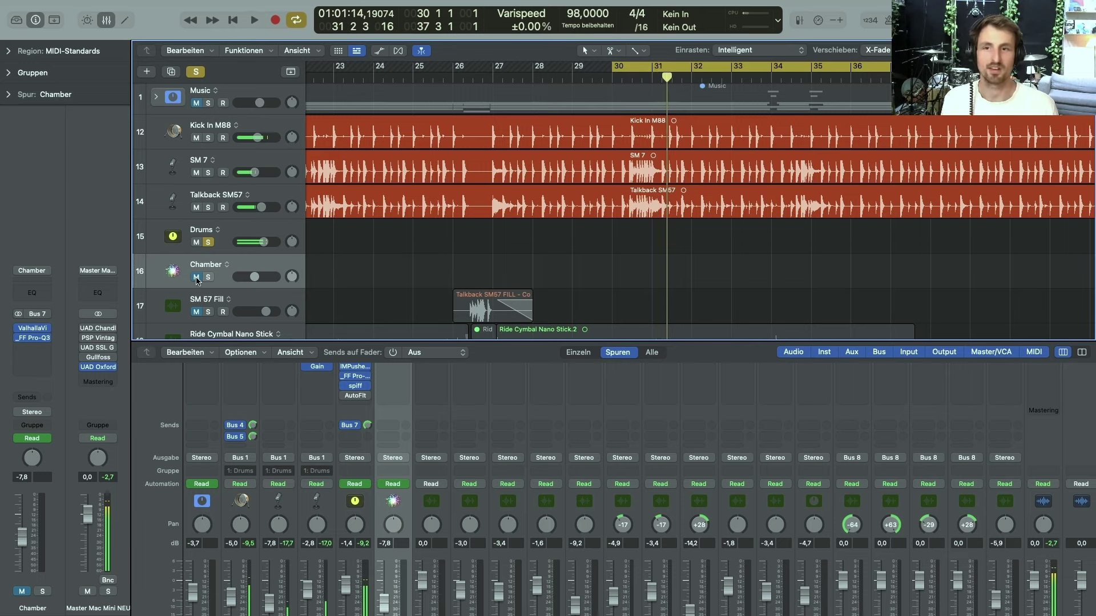
click(197, 278)
key(space)
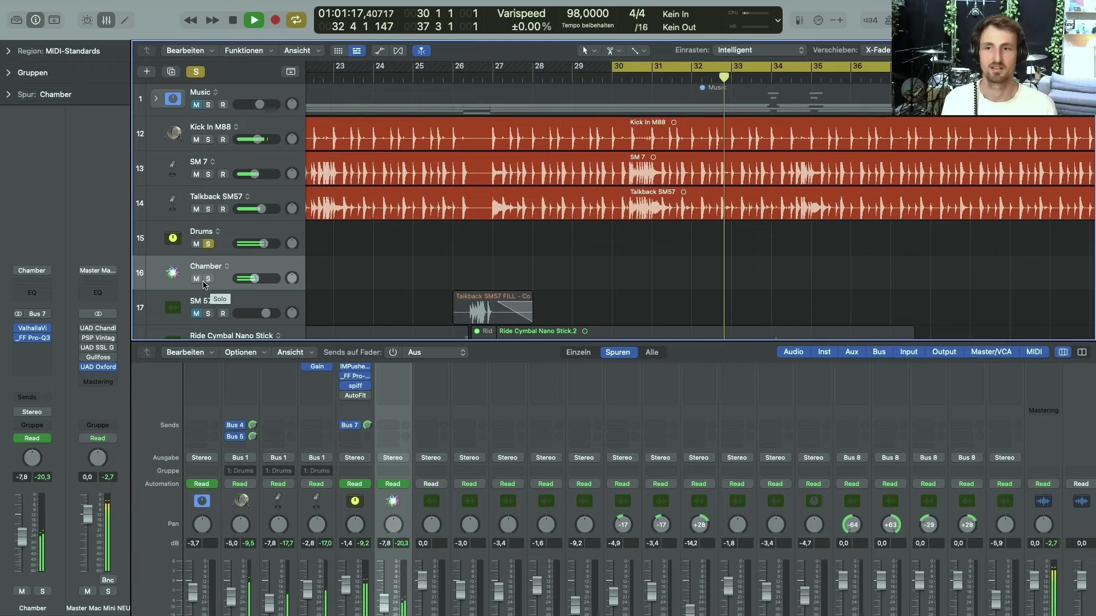
click(196, 279)
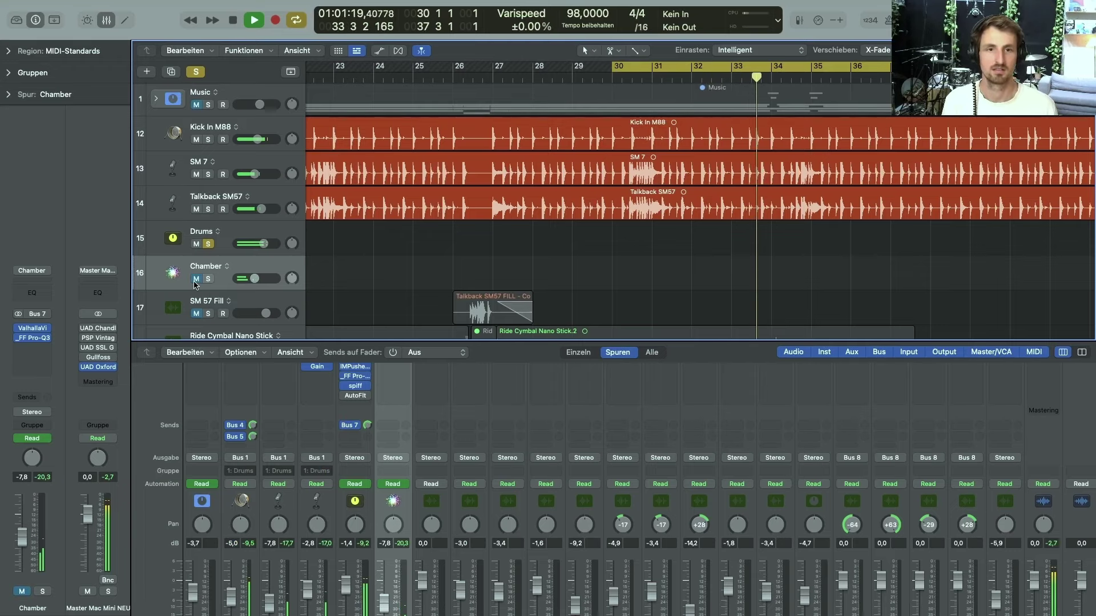
click(196, 279)
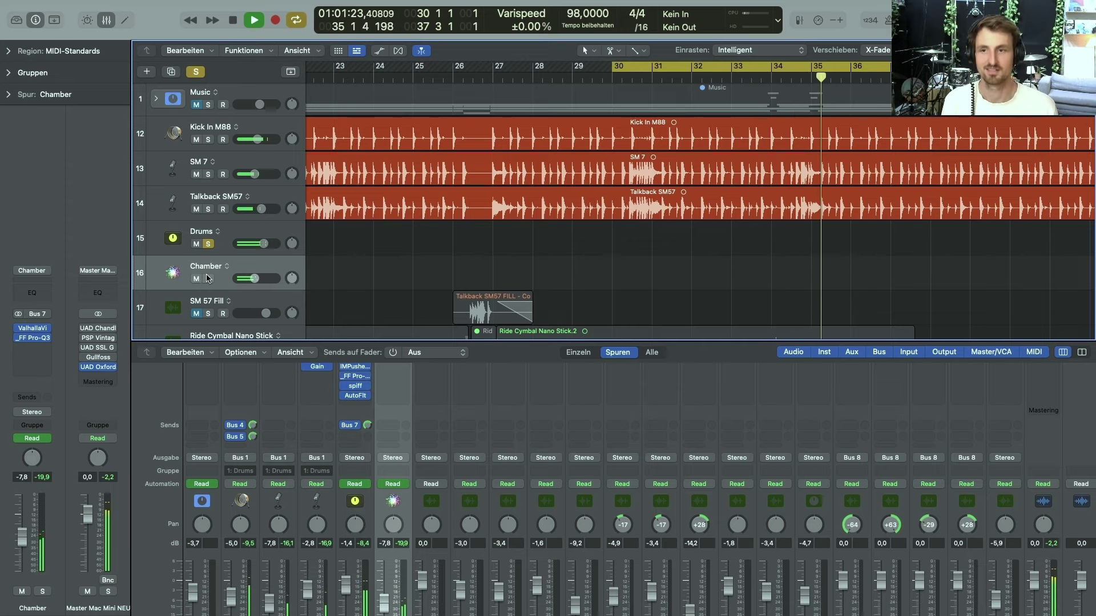
scroll(734, 264, right, 5)
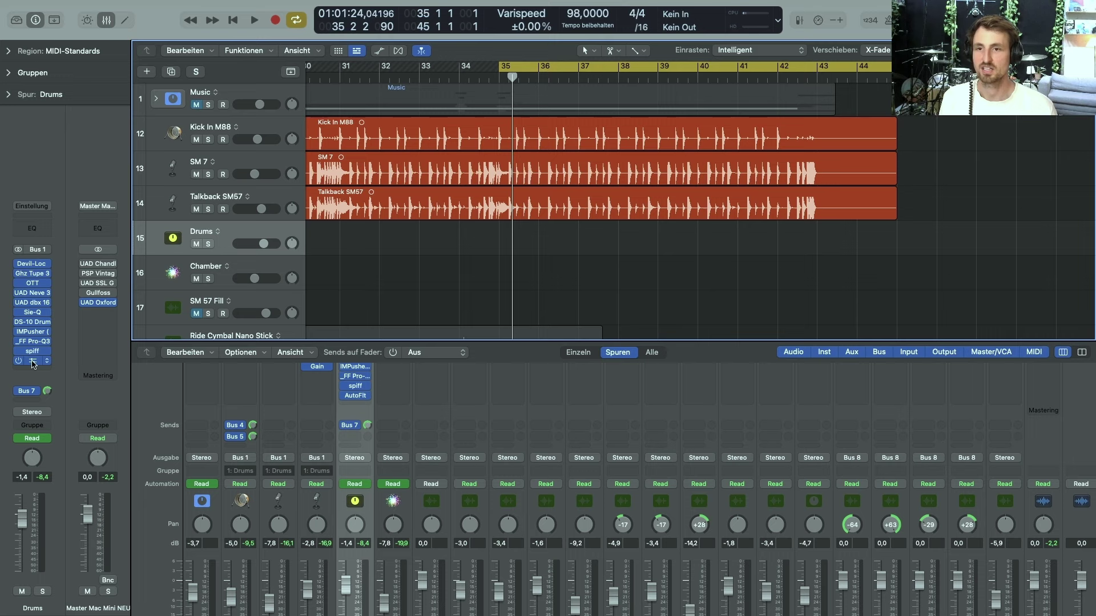
Check the AutoFilter settings on the Drums bus, close the plug-in, and show the automation lanes in the track area
click(33, 362)
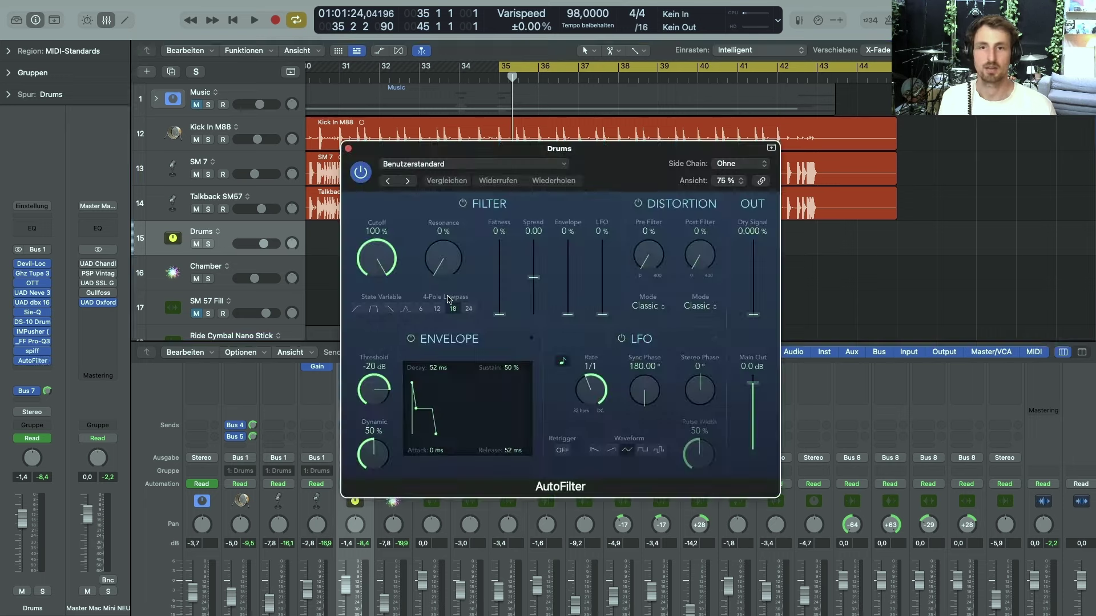
click(347, 149)
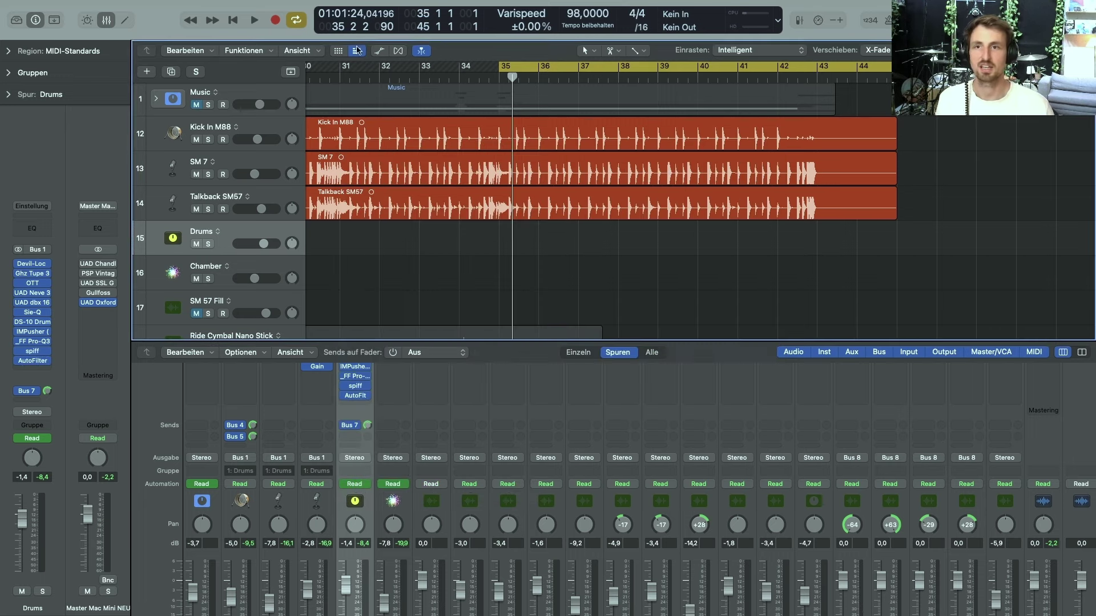
click(379, 51)
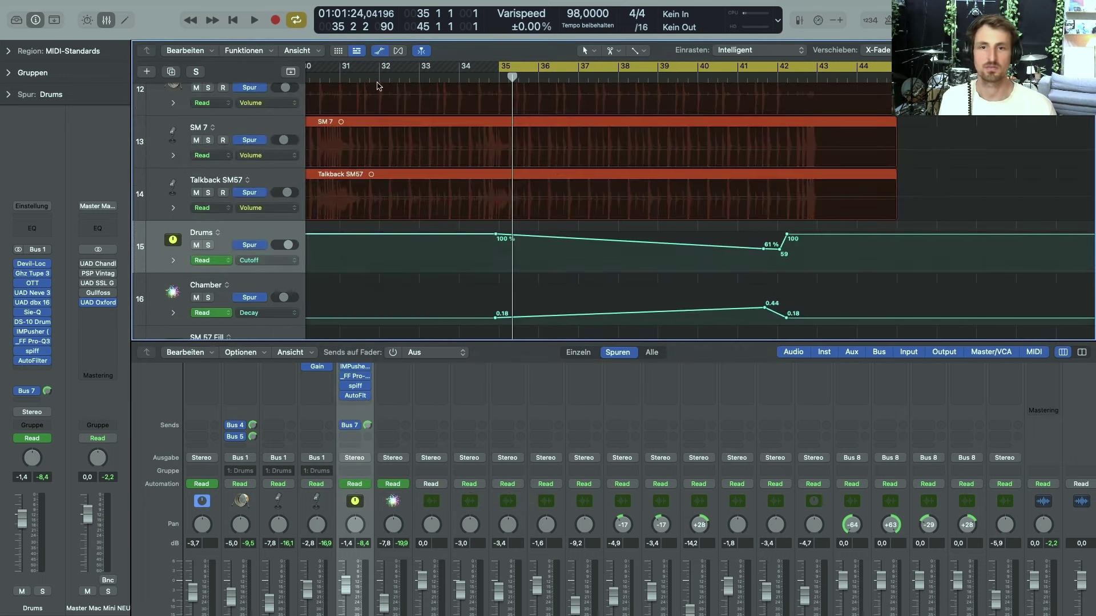
scroll(502, 166, up, 2)
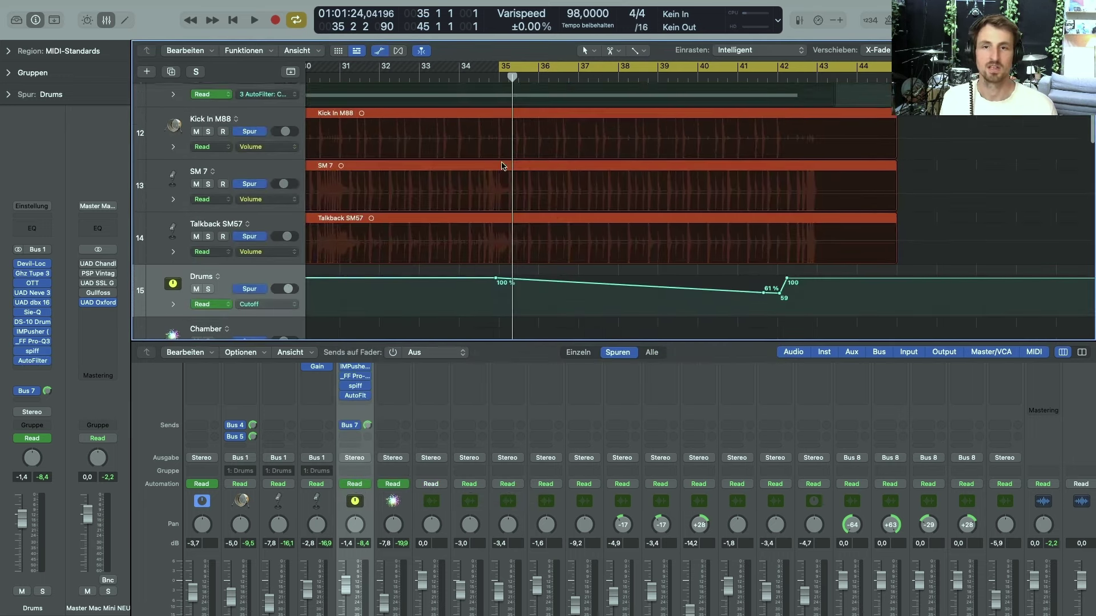
Play the soloed drums from bar 33 2, comparing the Drums bus AutoFilter bypassed and enabled along its Cutoff automation
click(497, 76)
scroll(493, 208, down, 5)
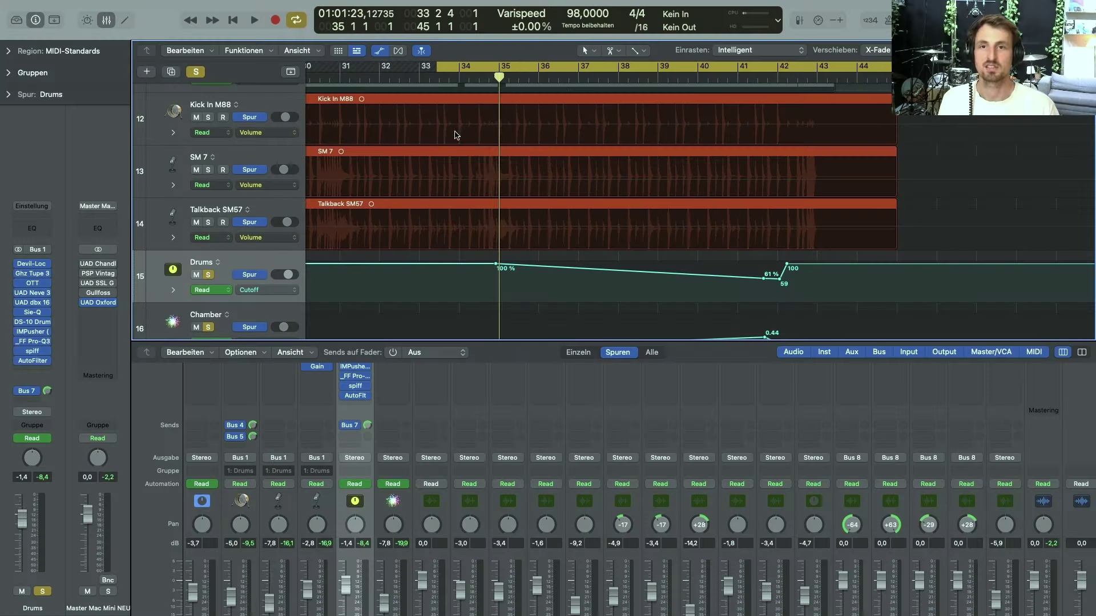
click(435, 80)
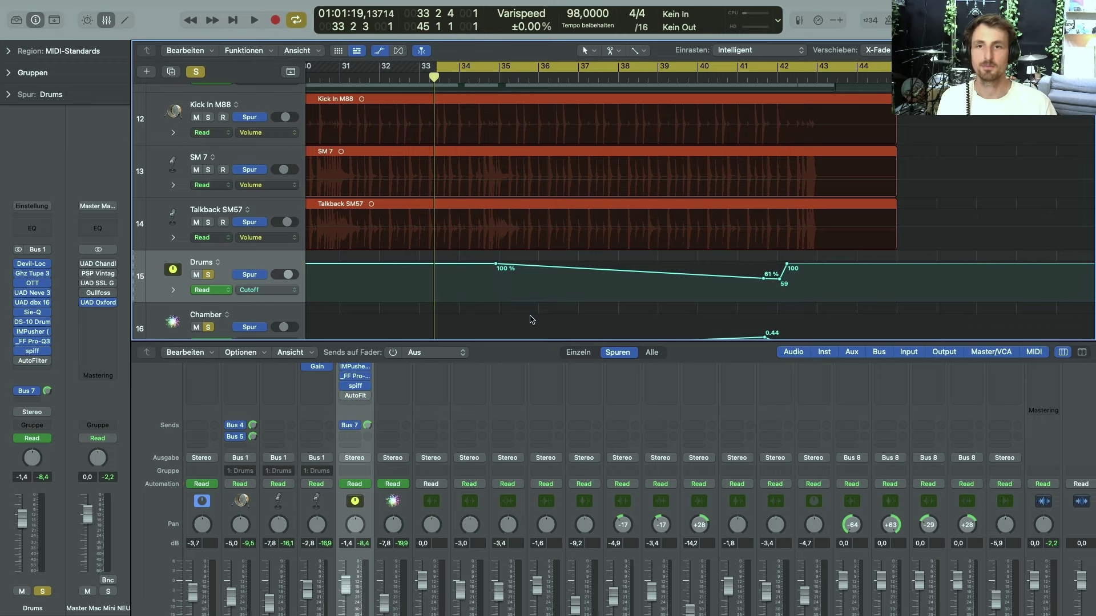
key(space)
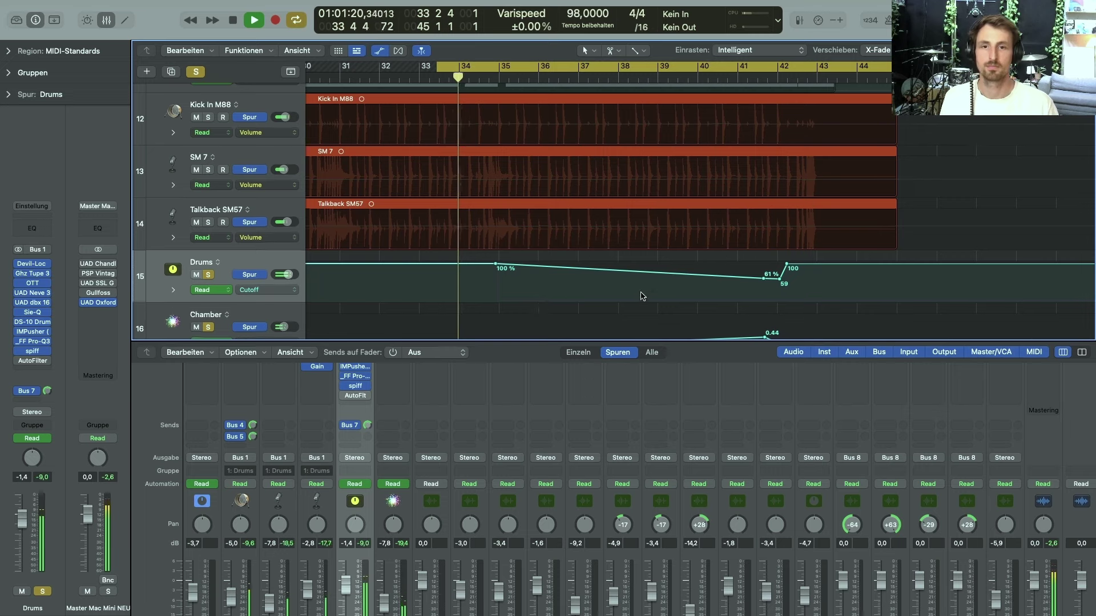
scroll(643, 296, down, 2)
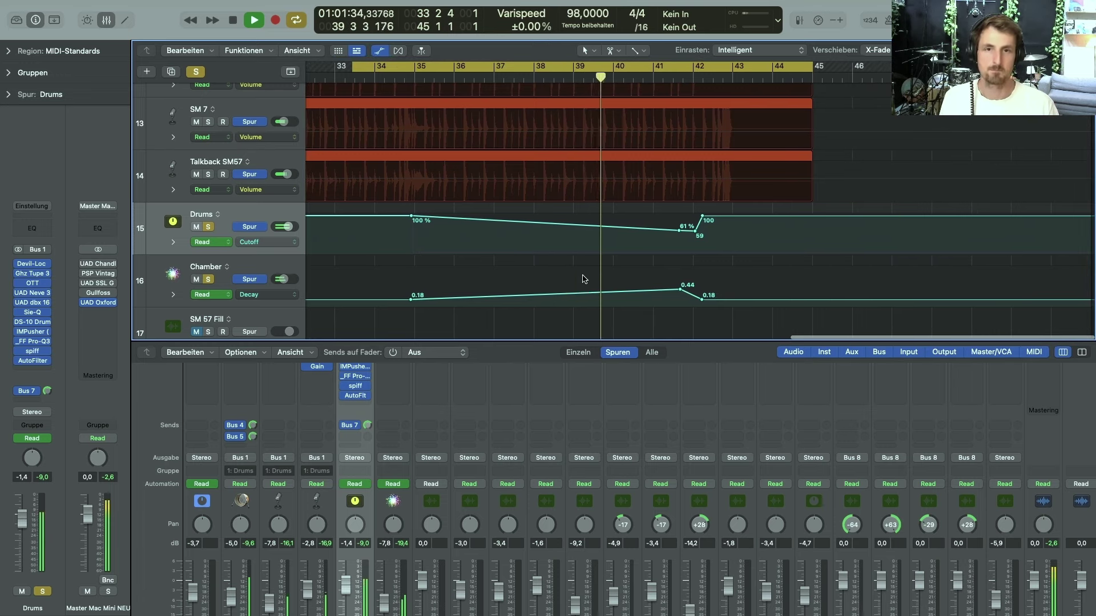
Open the Drums bus AutoFilter during playback to watch the automated Cutoff, and stop playback
click(33, 363)
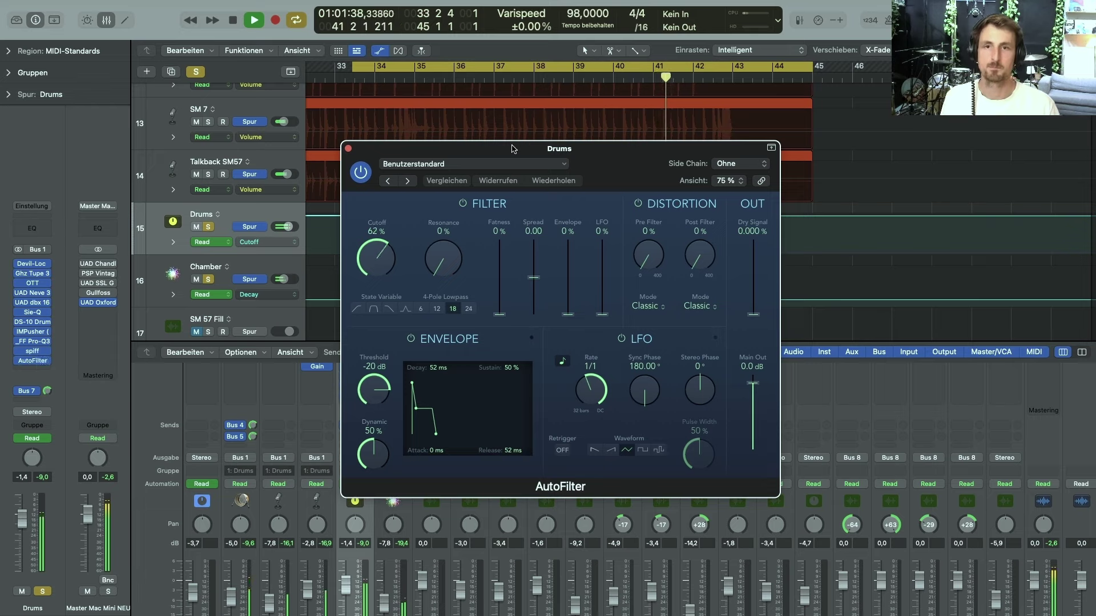
drag(512, 150, 319, 116)
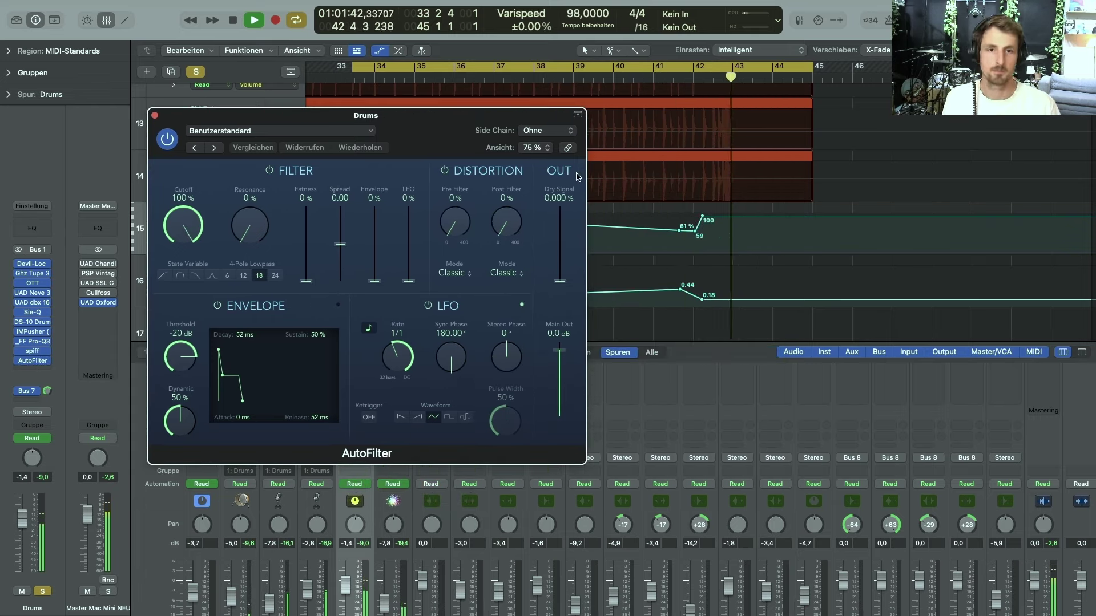
key(space)
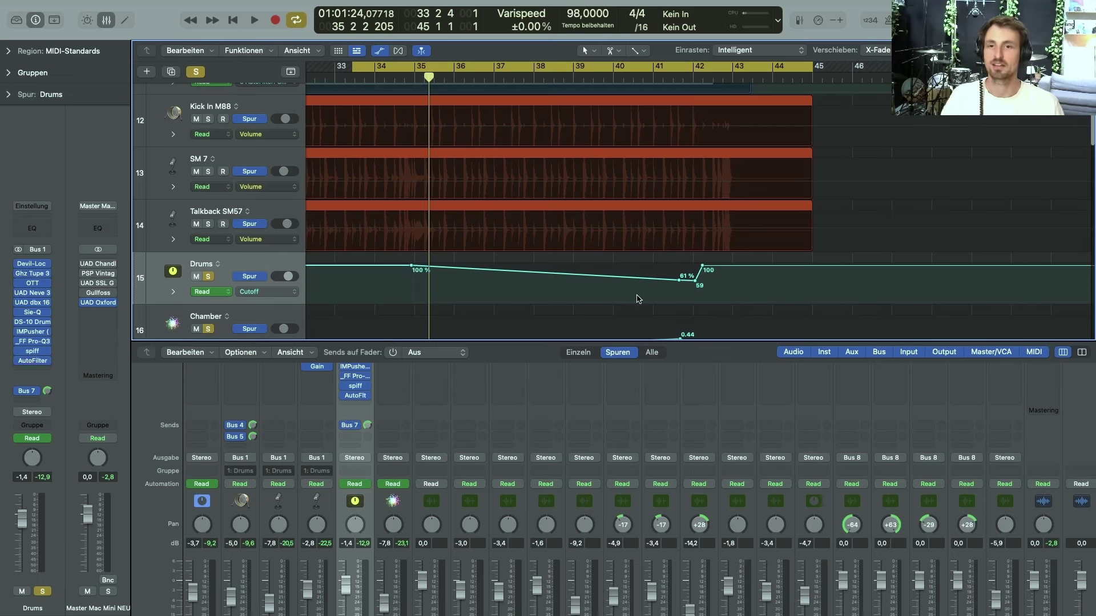
Audition the drums together with the Music track through the Cutoff and Chamber Decay automation, and hide the mixer
scroll(662, 285, up, 2)
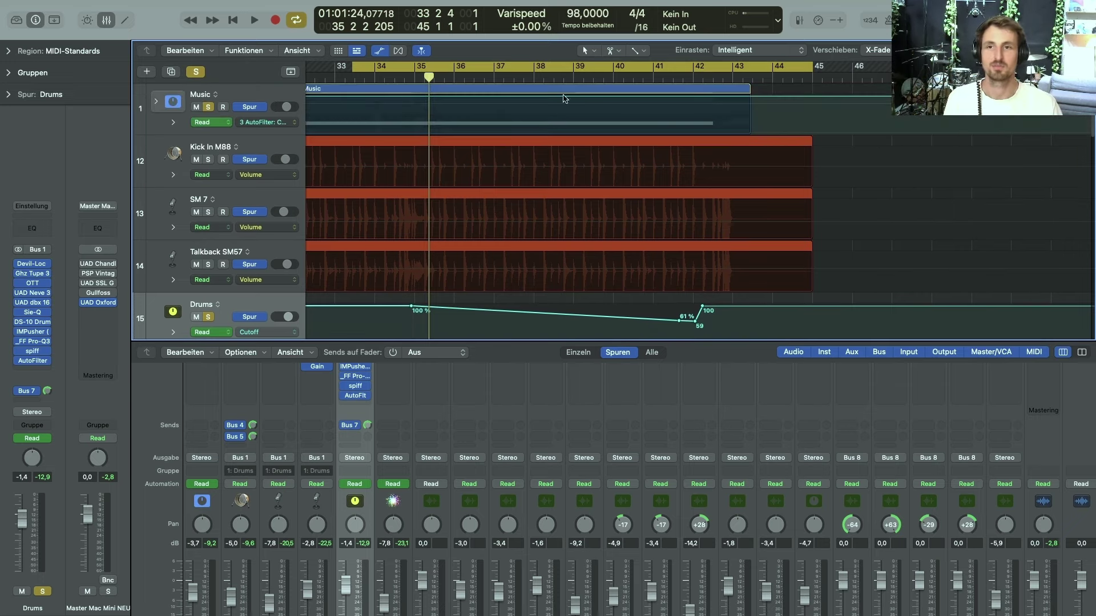
scroll(234, 141, down, 4)
click(611, 74)
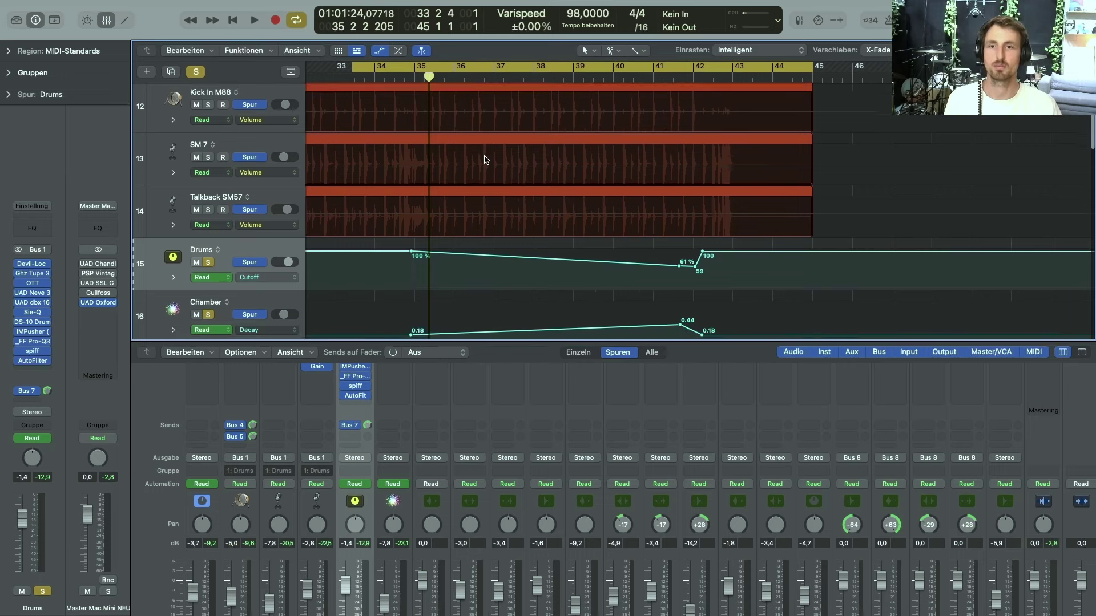
key(space)
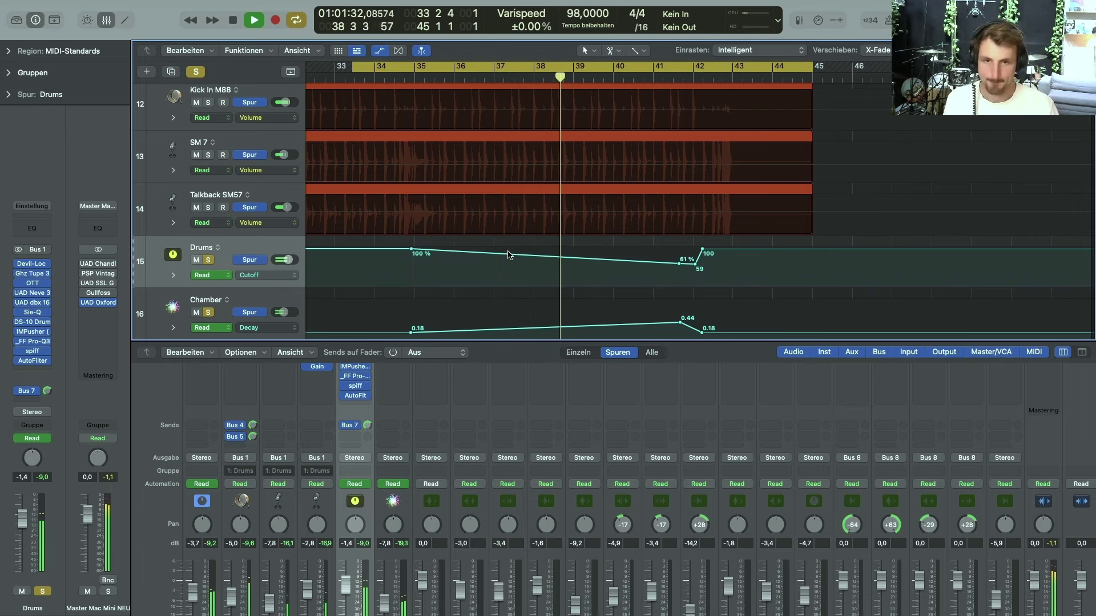
key(x)
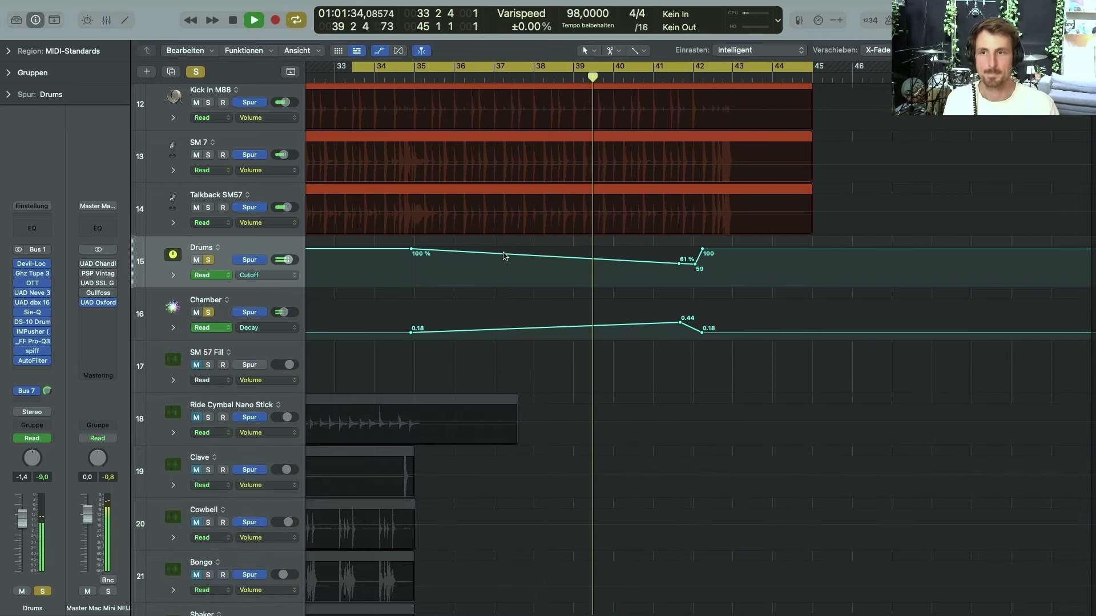
scroll(170, 162, up, 2)
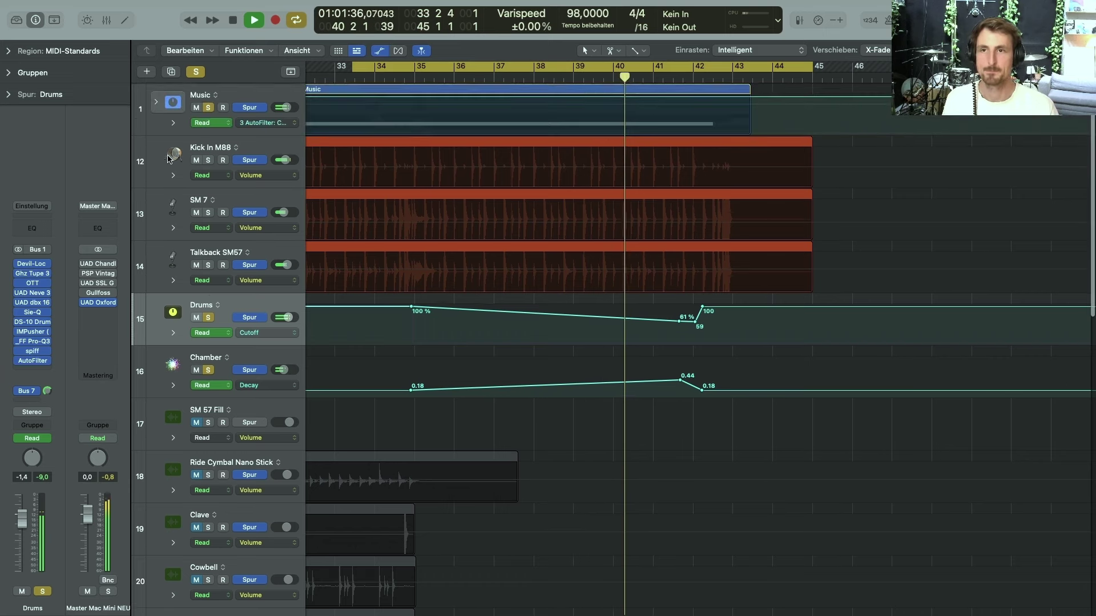
click(165, 127)
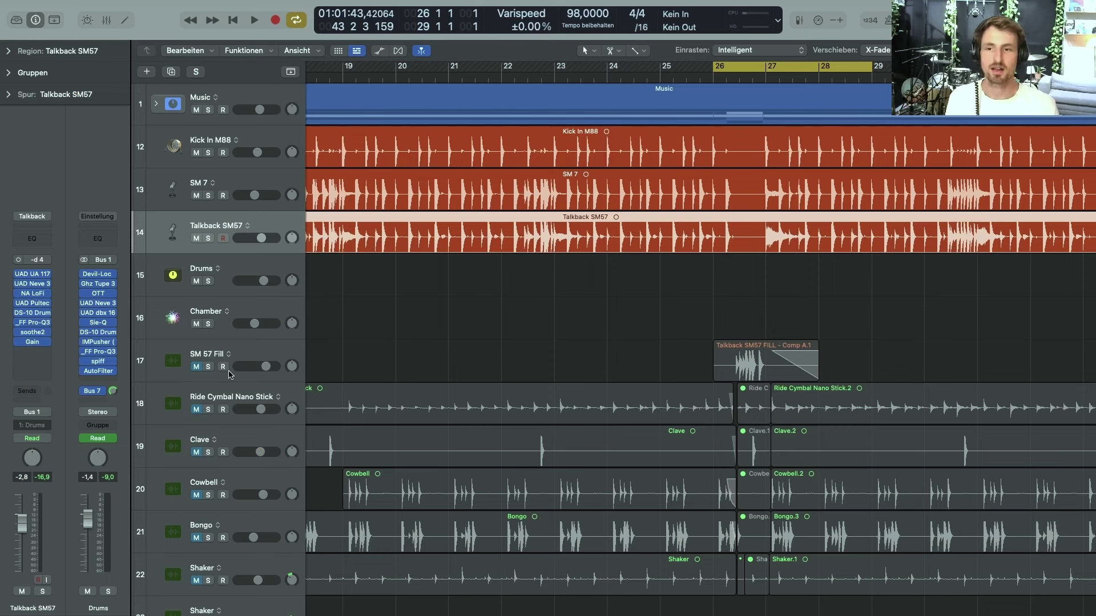
Select and solo the SM 57 Fill track, and audition its fill at bar 26
click(173, 366)
key(s)
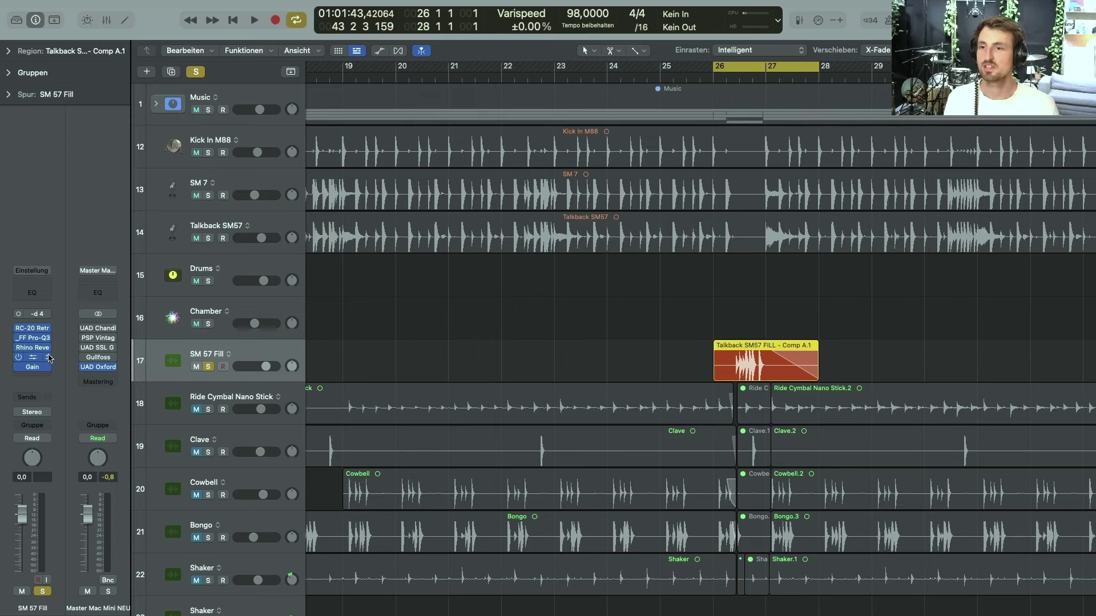
key(space)
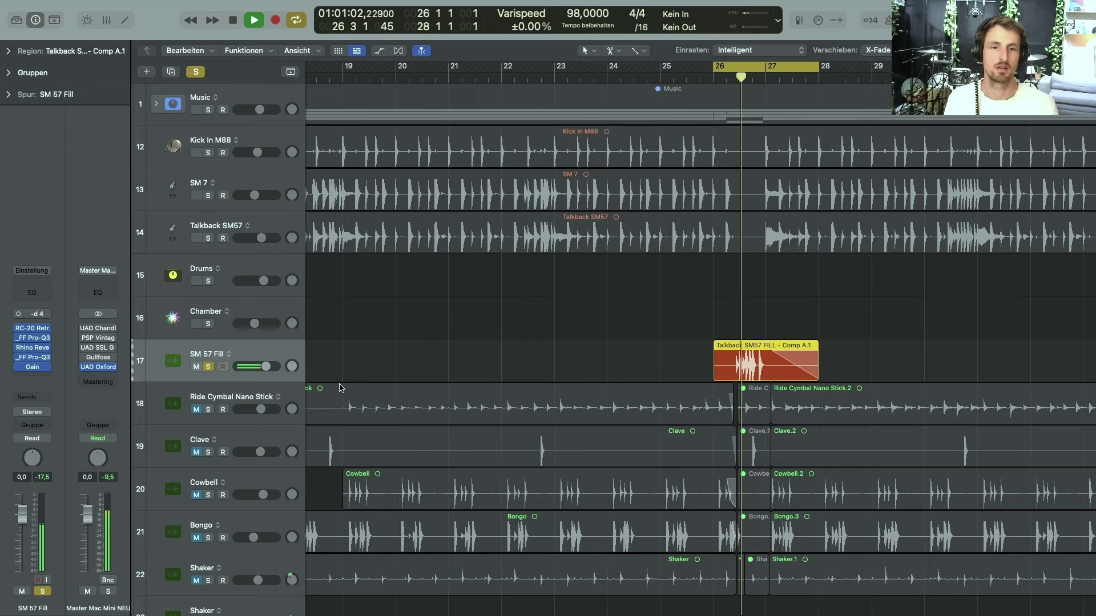
key(space)
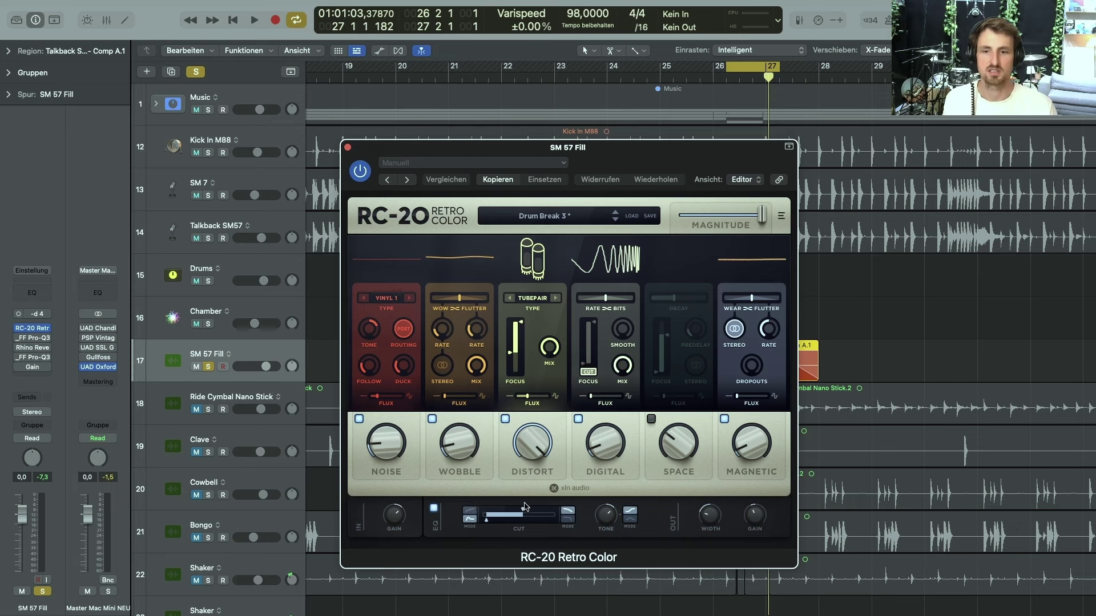
Compare the fill with RC-20 Retro Color on and bypassed during loop playback, and close the plug-in with it enabled
key(space)
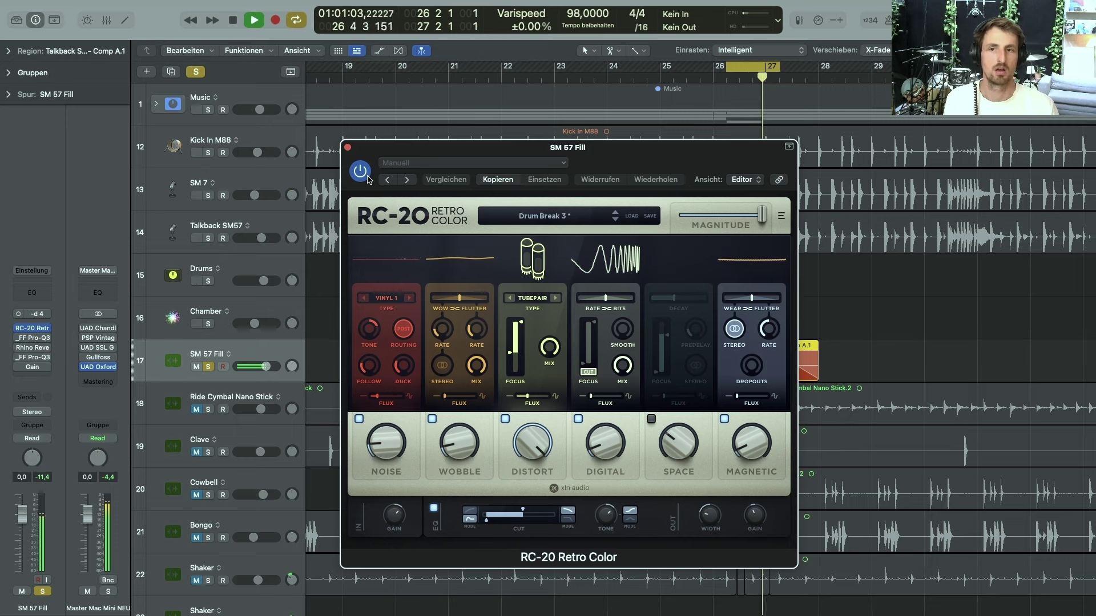
key(space)
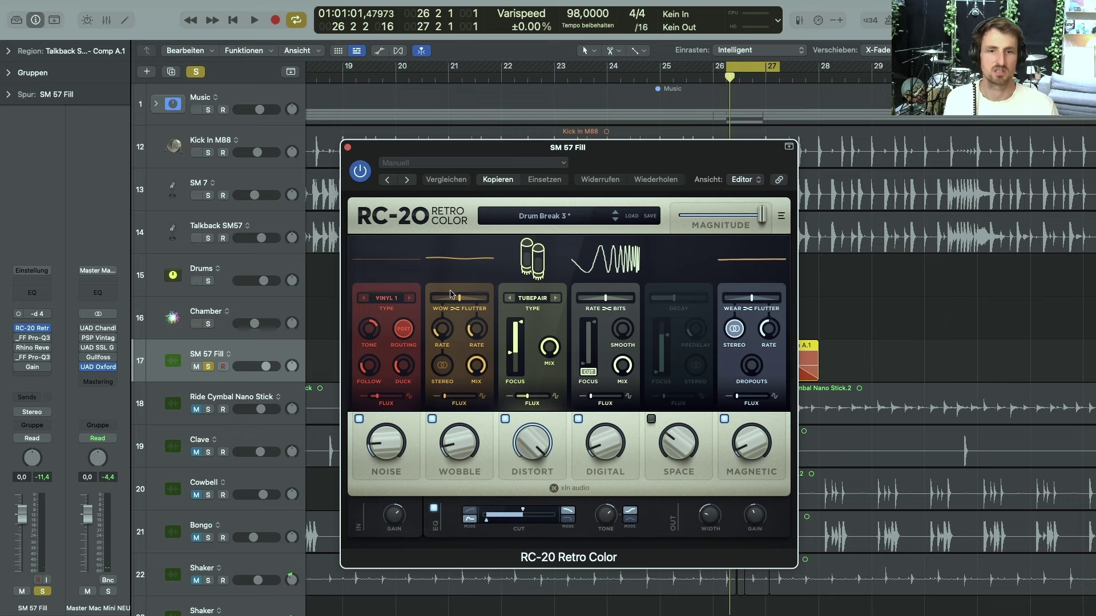
key(space)
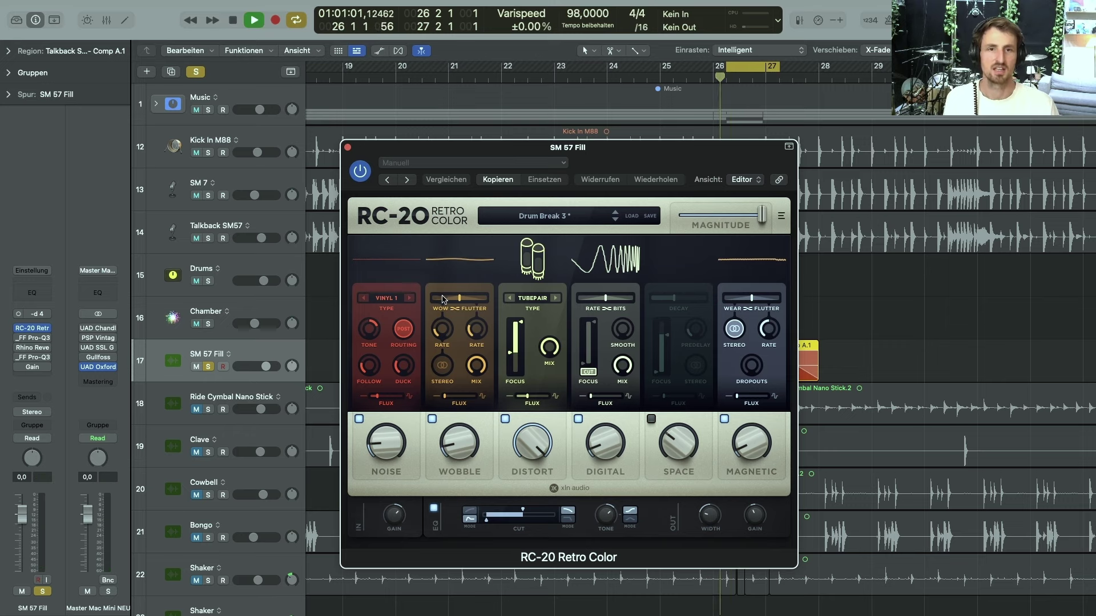
click(358, 180)
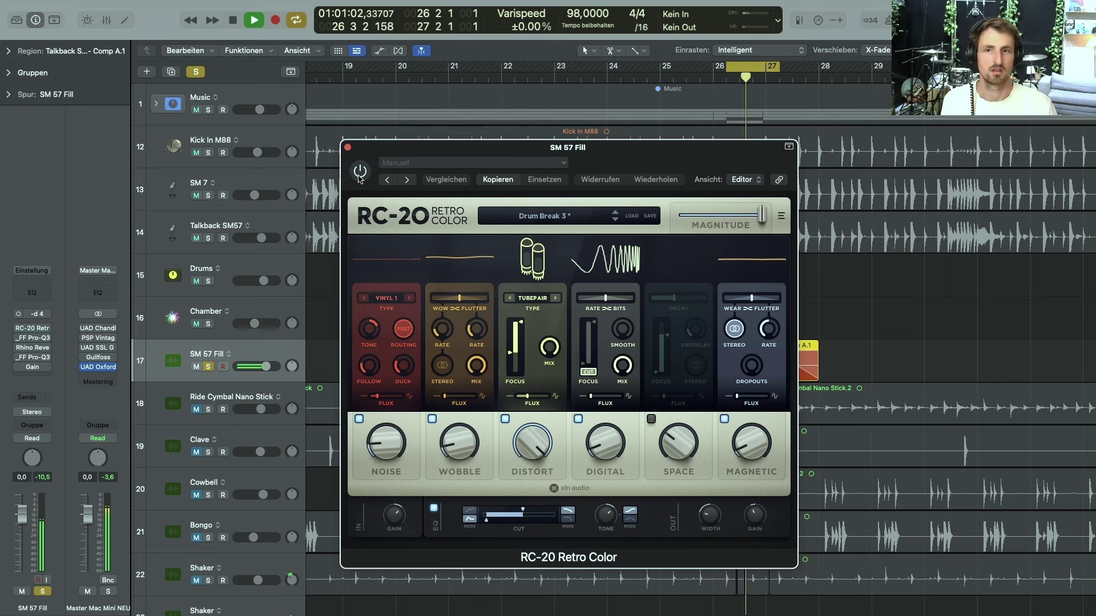
click(348, 148)
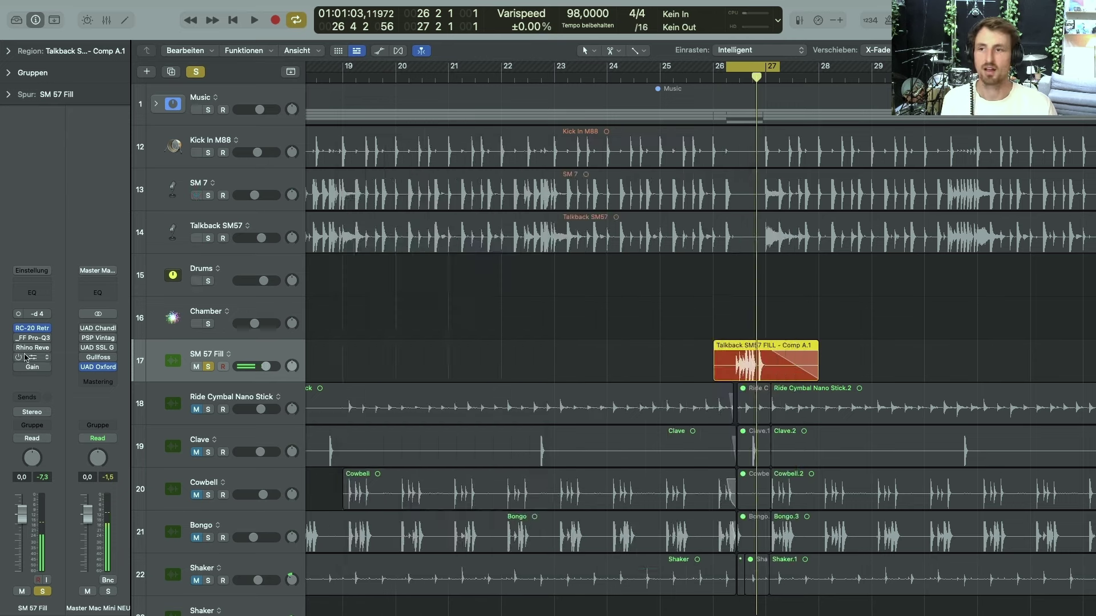
Enable the first Pro-Q3 on SM 57 Fill, audition its EQ curve in the loop, and close it
click(25, 339)
mouse_move(501, 286)
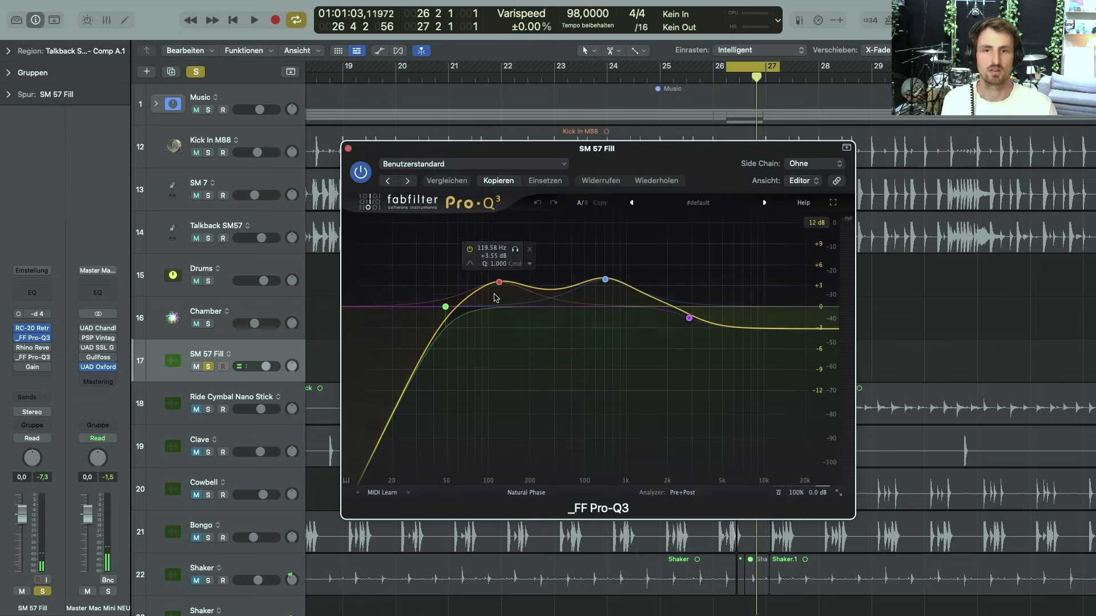
key(space)
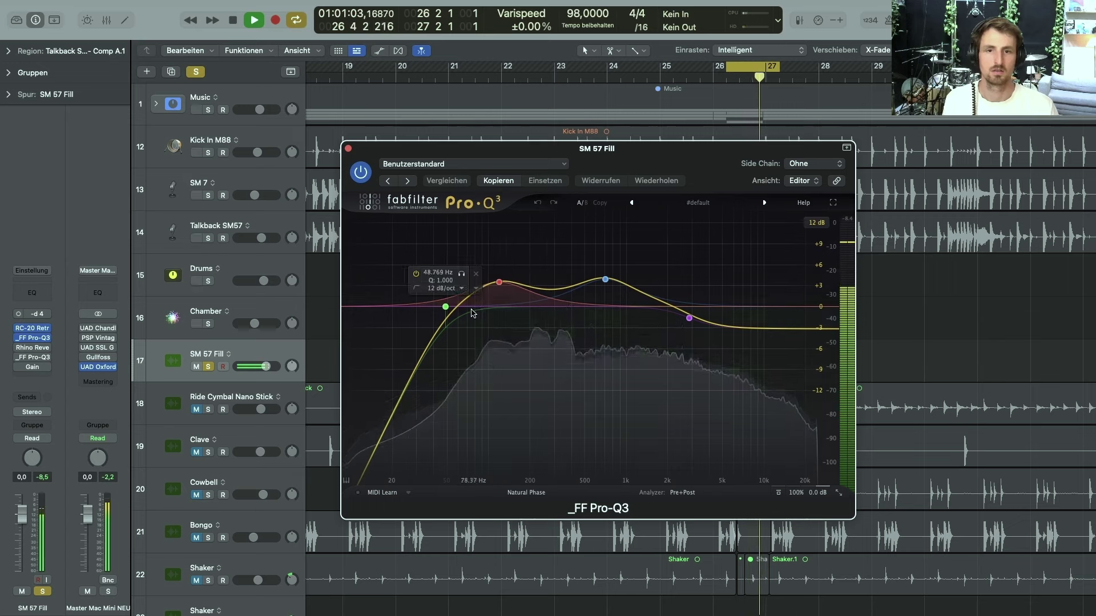
key(space)
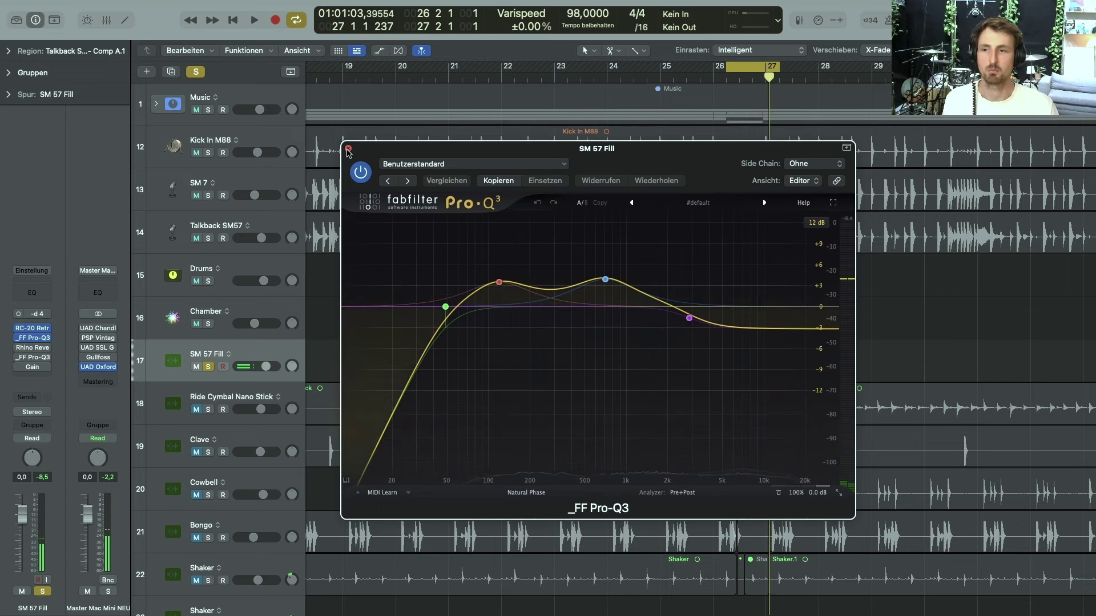
key(super+w)
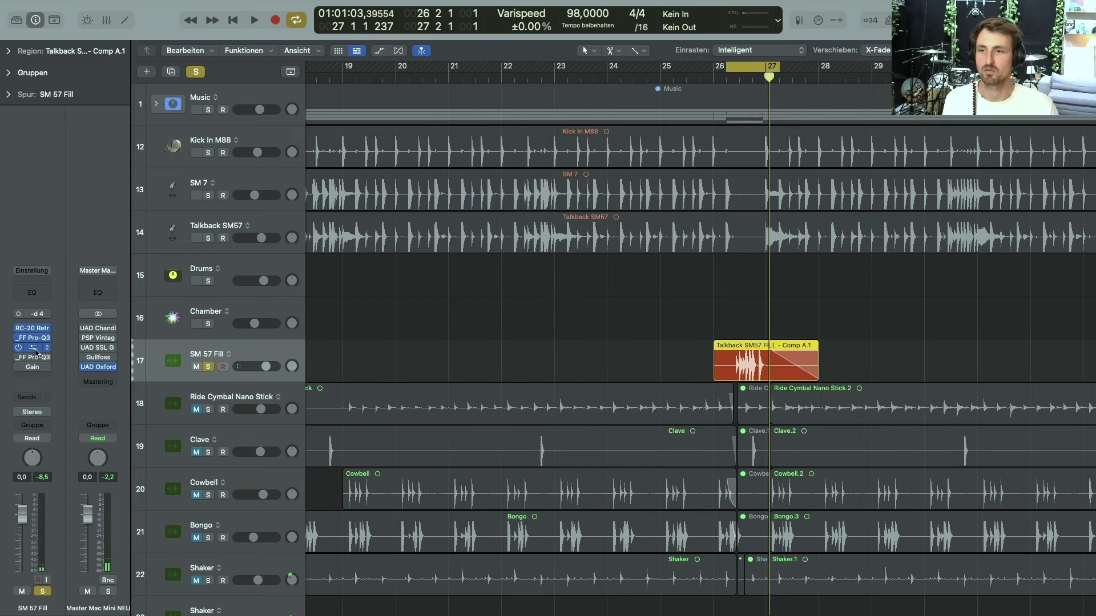
Enable Rhino Reverb on SM 57 Fill, audition the fill through it, and close the plug-in
click(32, 348)
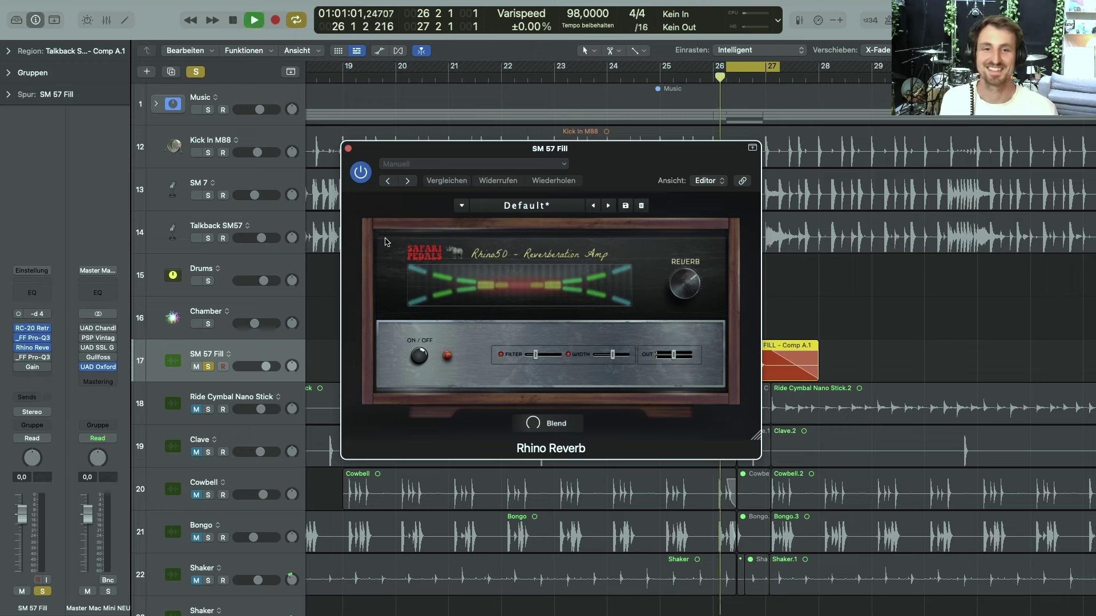
key(space)
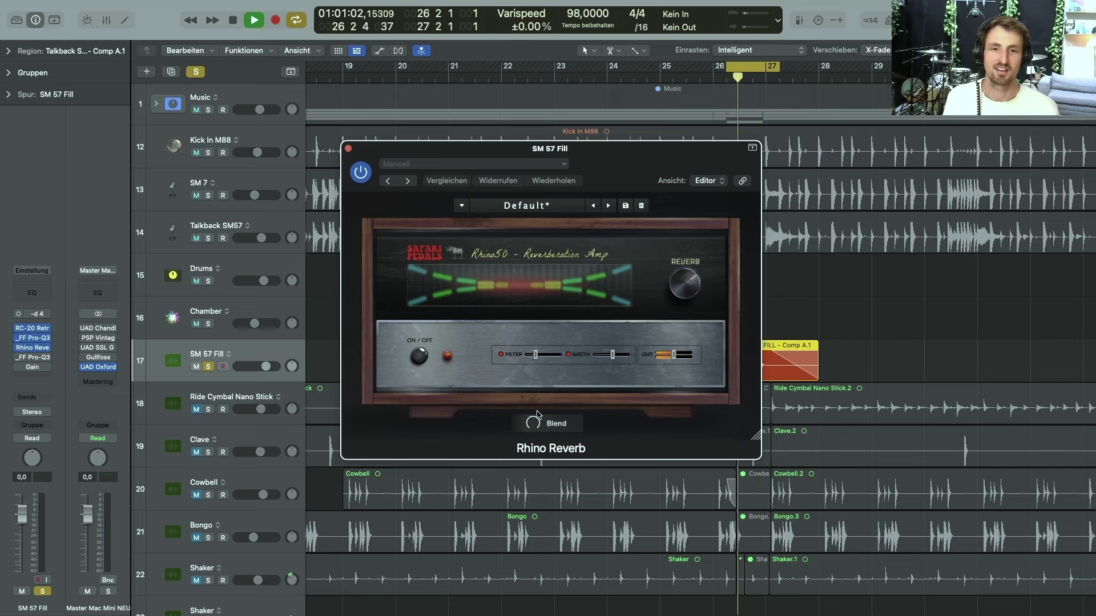
click(349, 149)
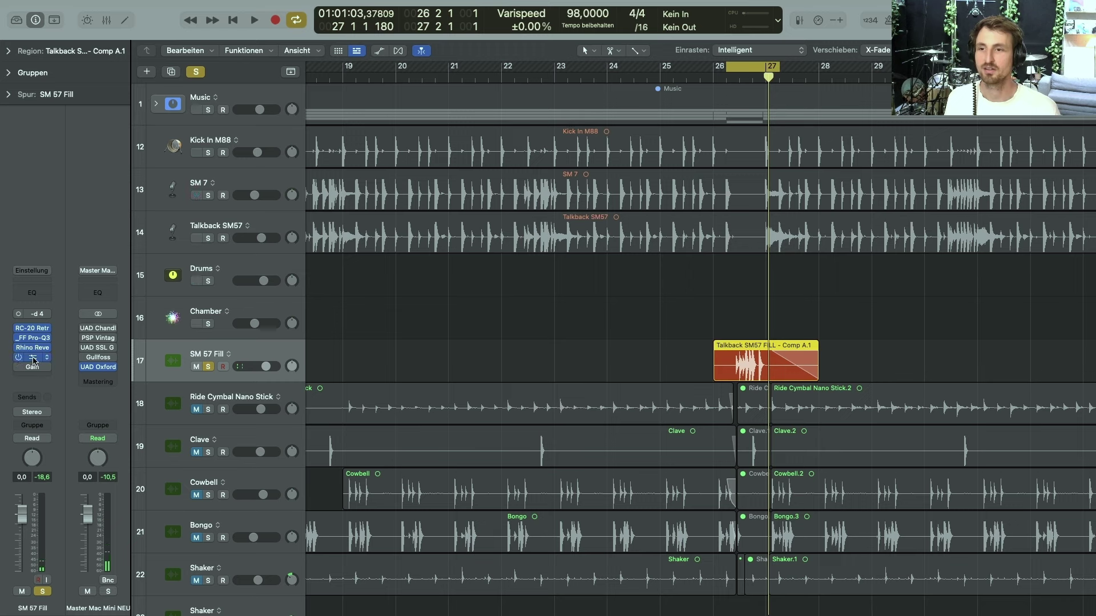
Enable the second Pro-Q3 after Rhino Reverb, audition its EQ curve on the fill, and close it
click(33, 360)
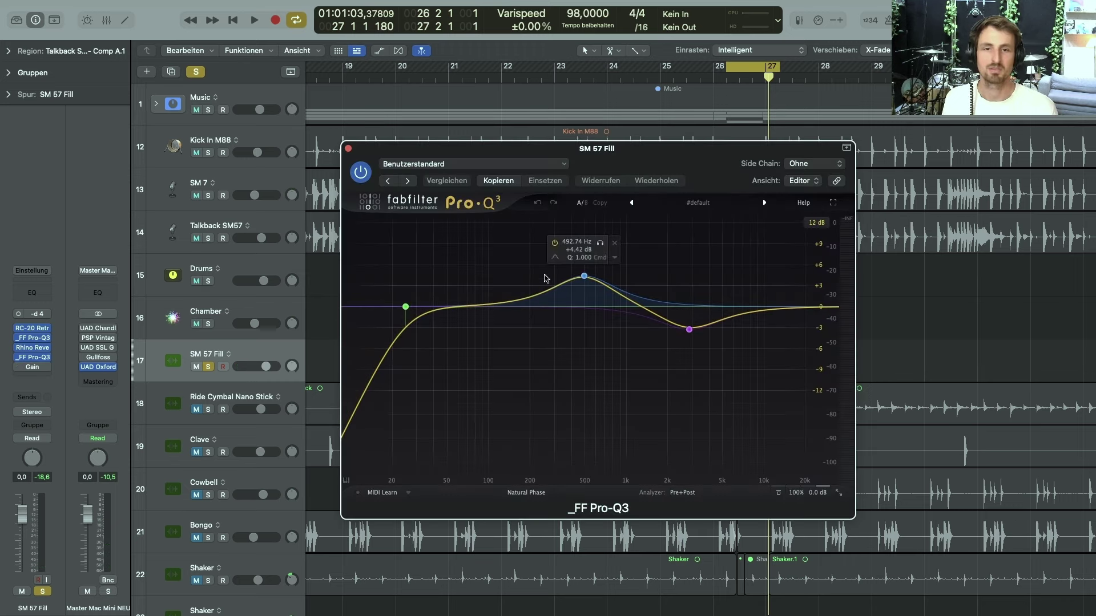
key(space)
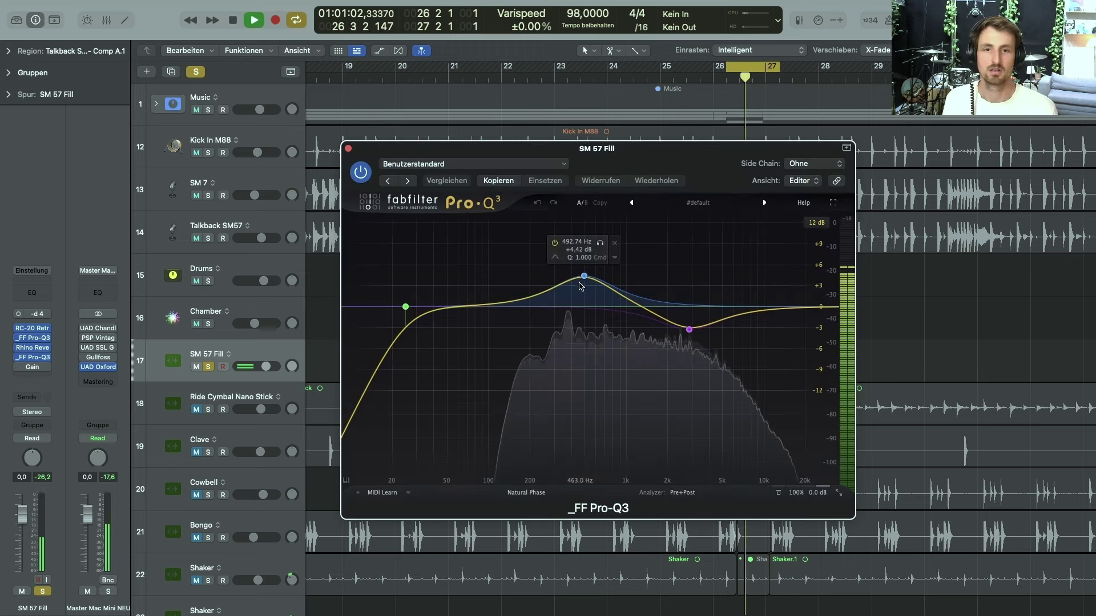
key(space)
click(36, 360)
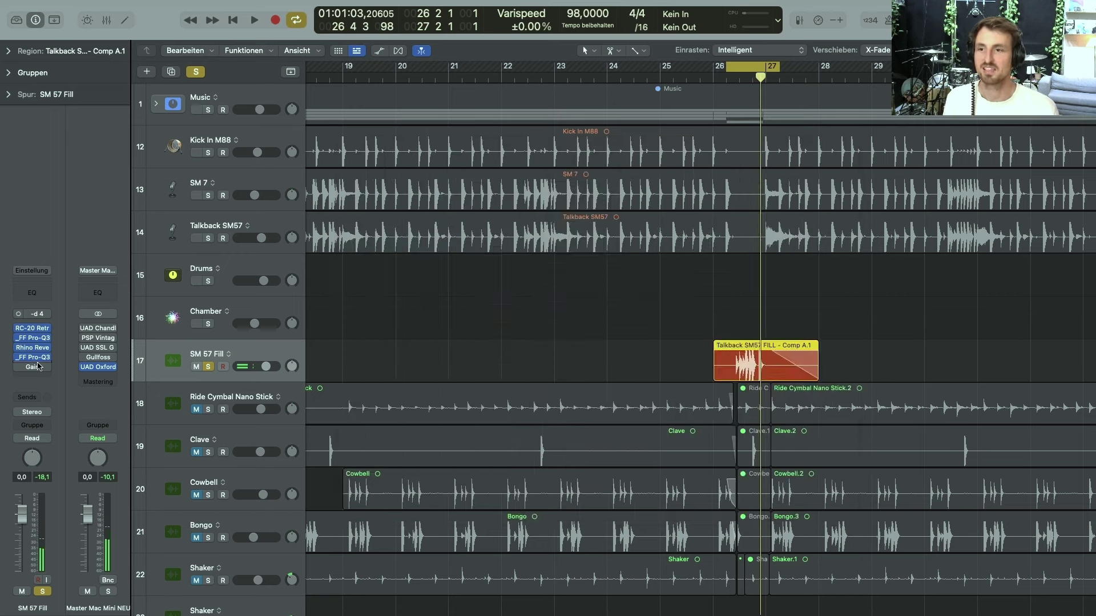
Enable the Gain plug-in on SM 57 Fill, audition the fill in the loop, and clear the solo
click(19, 368)
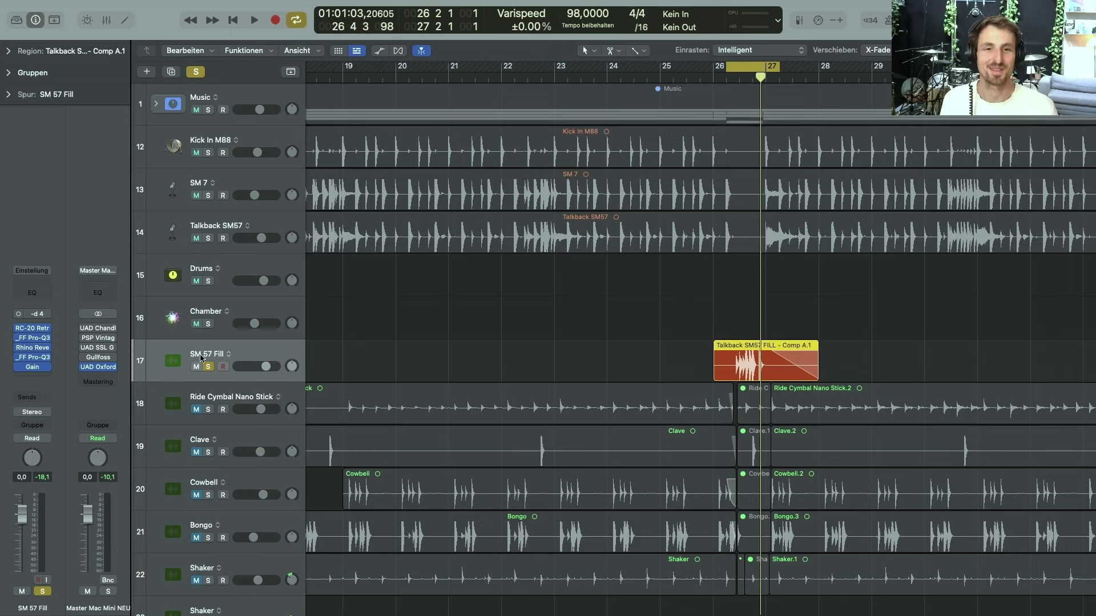
key(space)
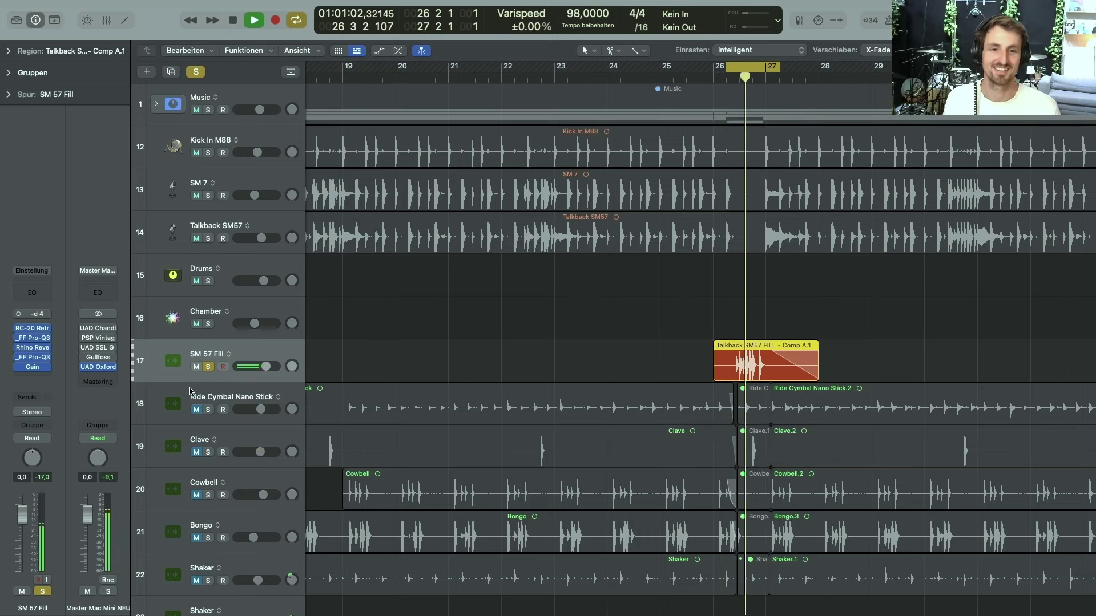
key(space)
click(197, 69)
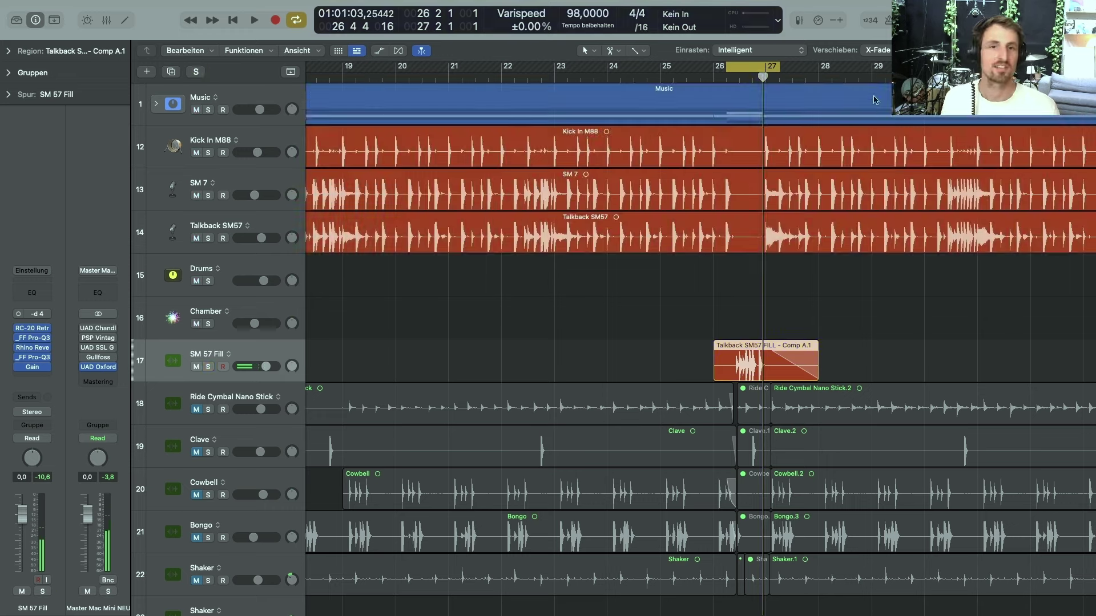
Set the cycle range to bars 25 to 29, mute the Music track, and play the fill within the drums
drag(661, 68, 871, 70)
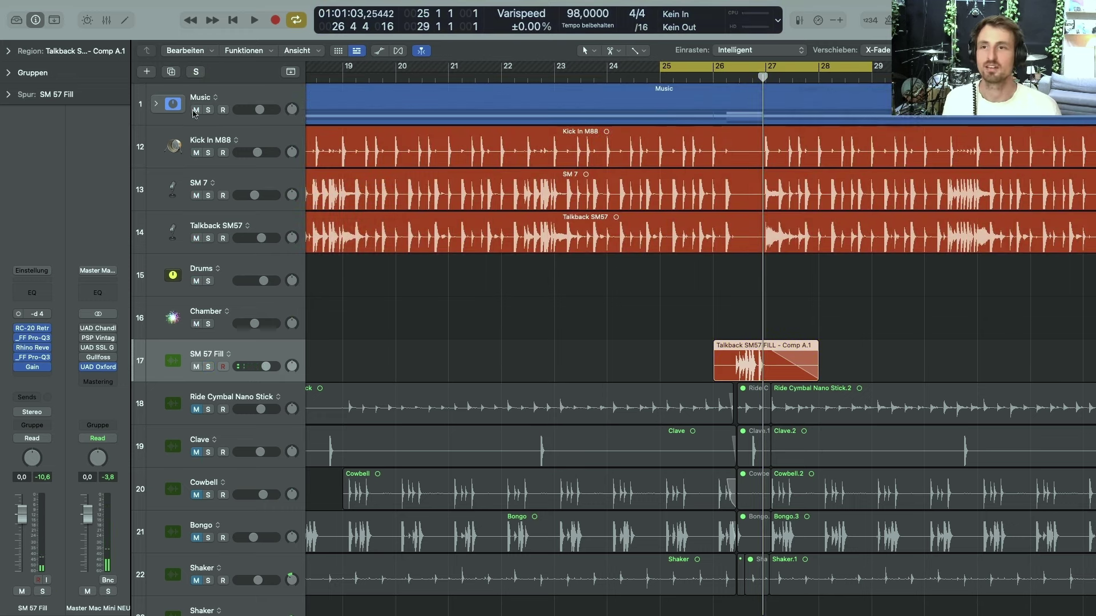
click(196, 110)
key(space)
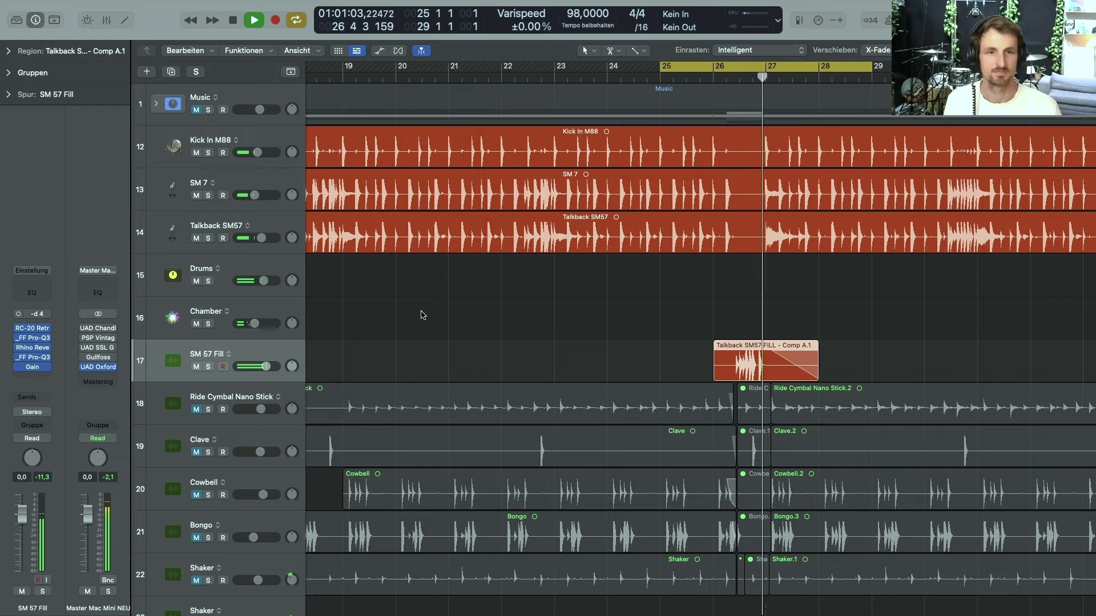
key(space)
Solo the Reverse track together with Kick In M88 through SM 57 Fill and audition the transition in the loop
scroll(432, 313, down, 15)
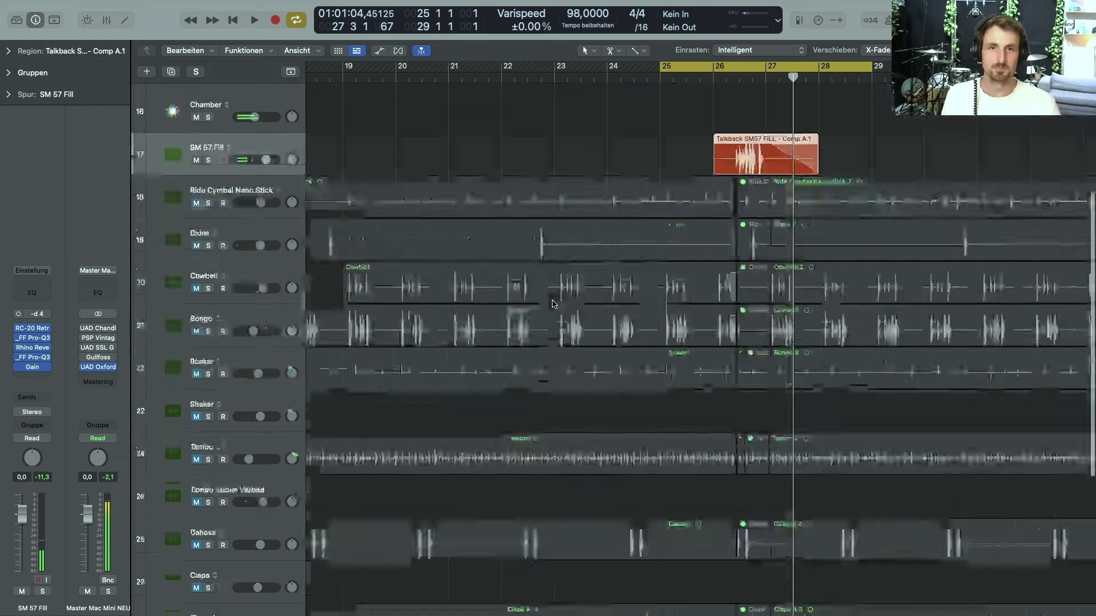
click(201, 553)
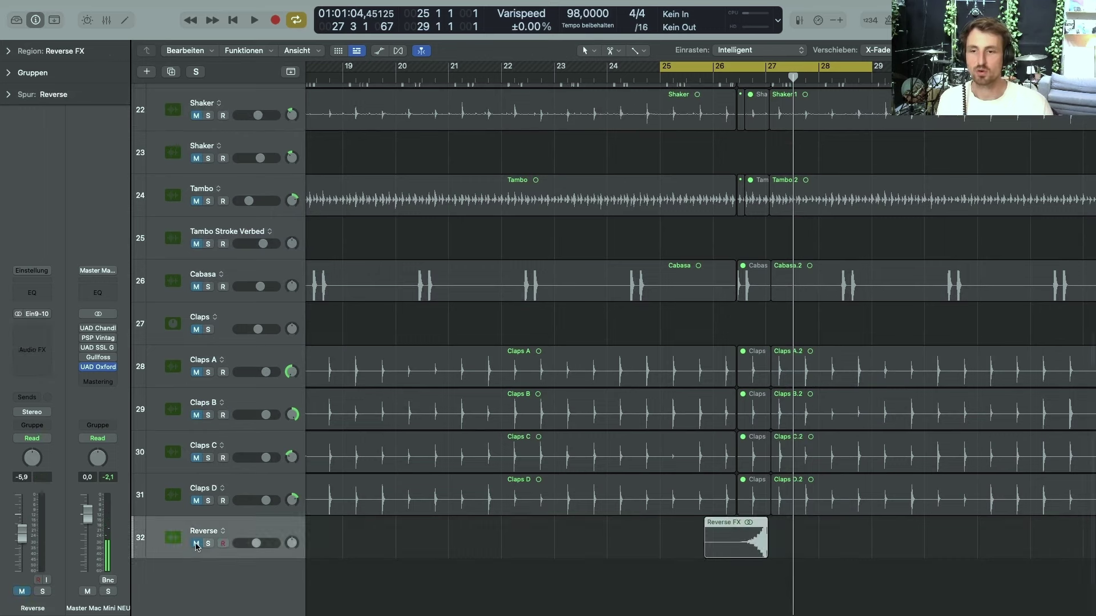
click(206, 544)
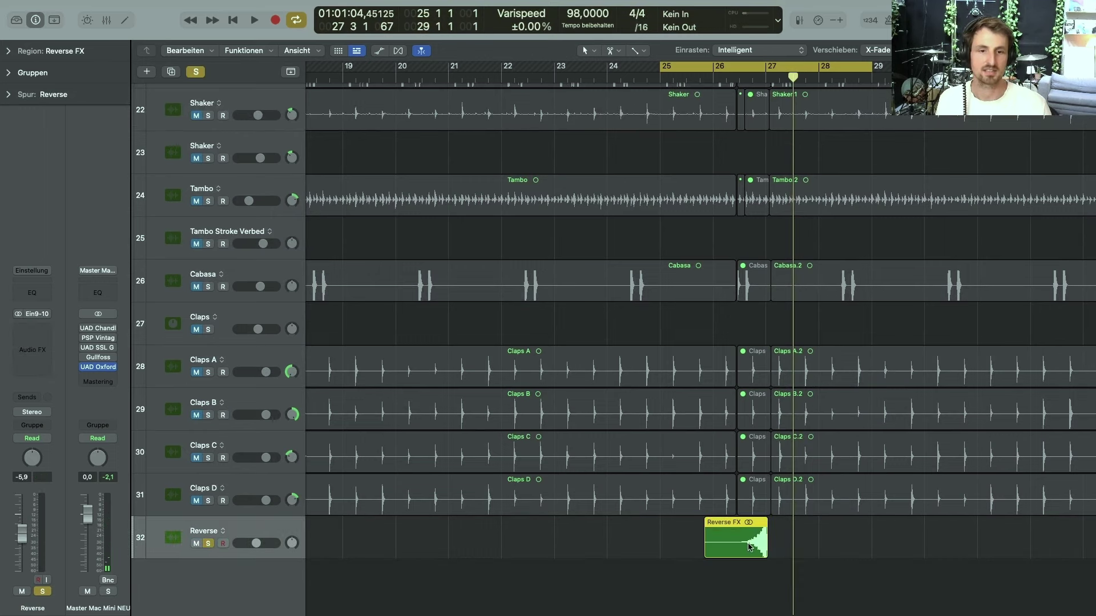
scroll(662, 531, up, 5)
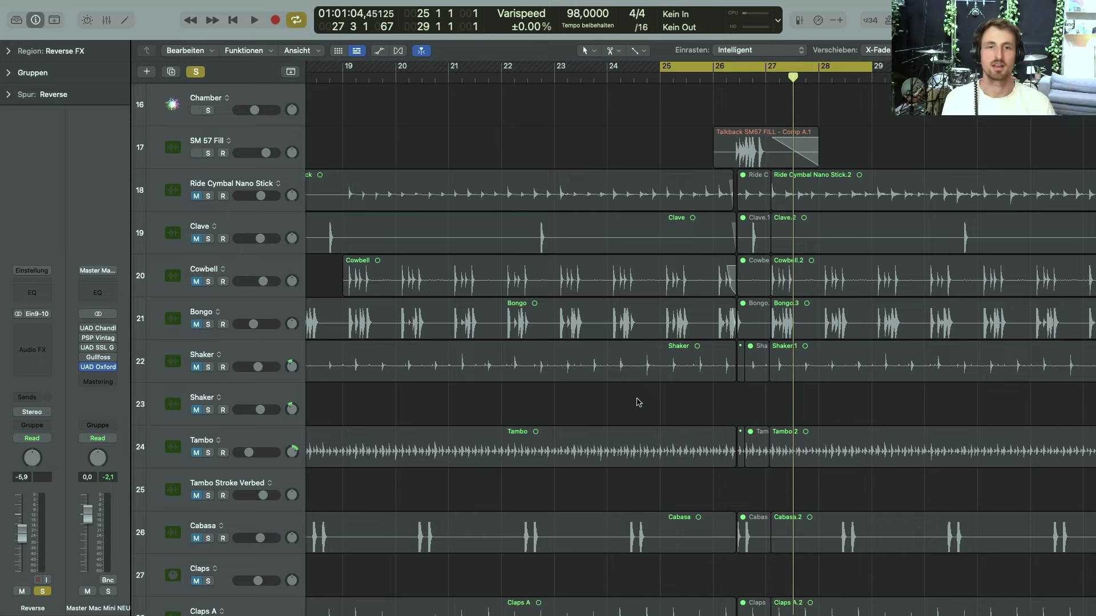
scroll(639, 403, up, 5)
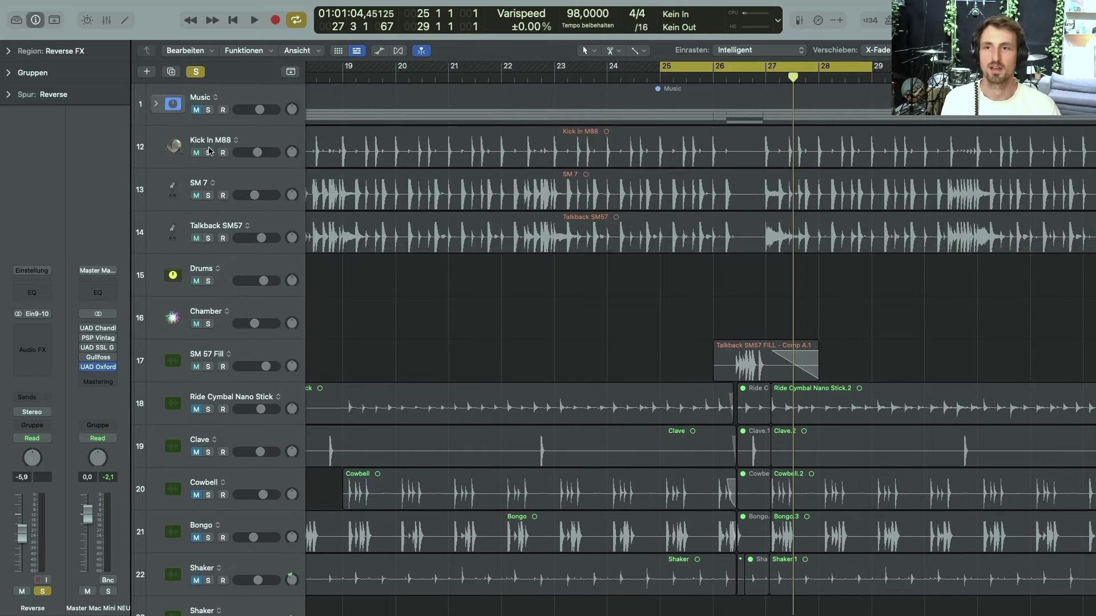
drag(208, 153, 208, 366)
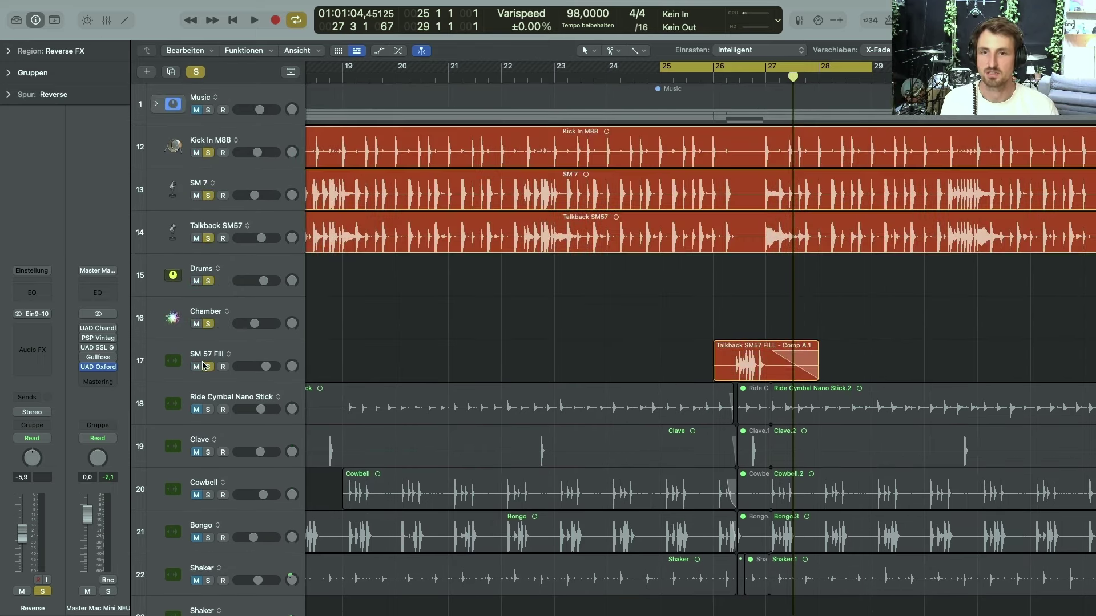
key(space)
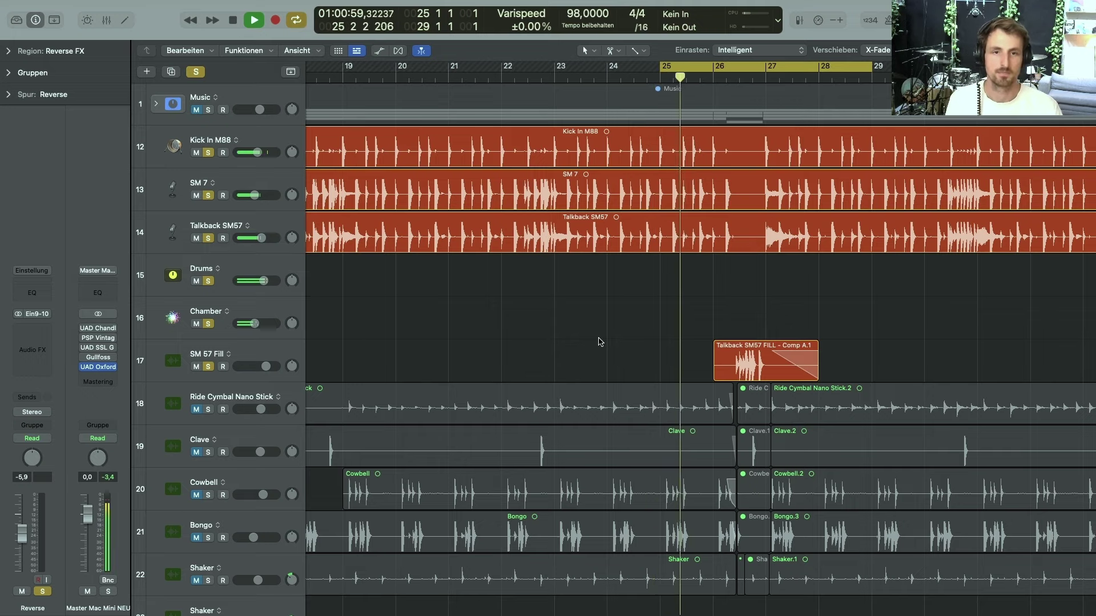
scroll(598, 343, right, 3)
scroll(598, 344, right, 4)
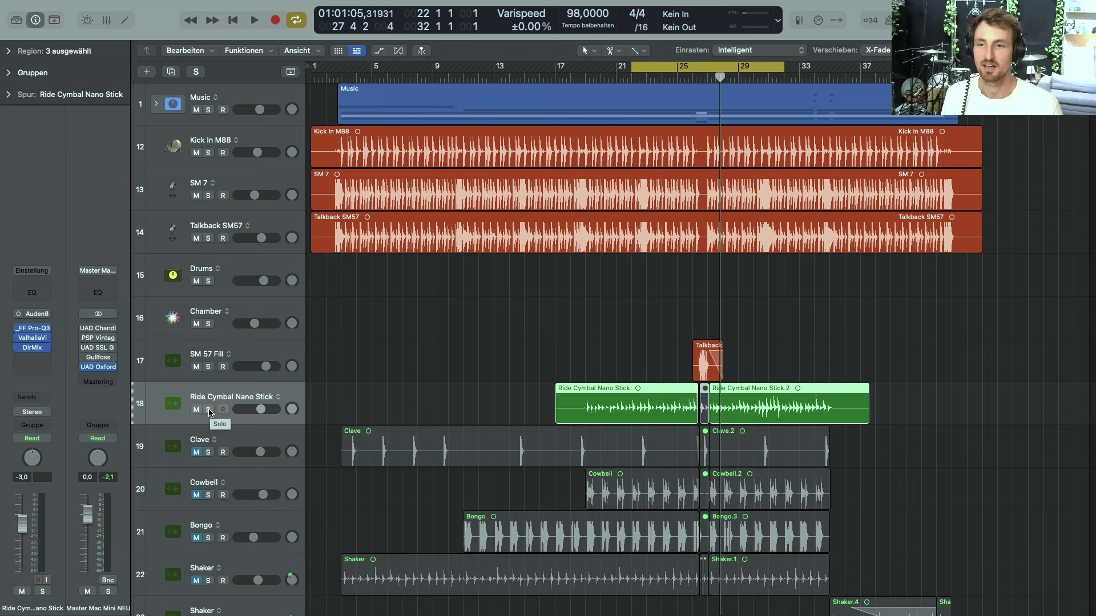
Solo Ride Cymbal Nano Stick, set the cycle range to bars 20 to 25, and audition it with its plug-ins bypassed
click(209, 409)
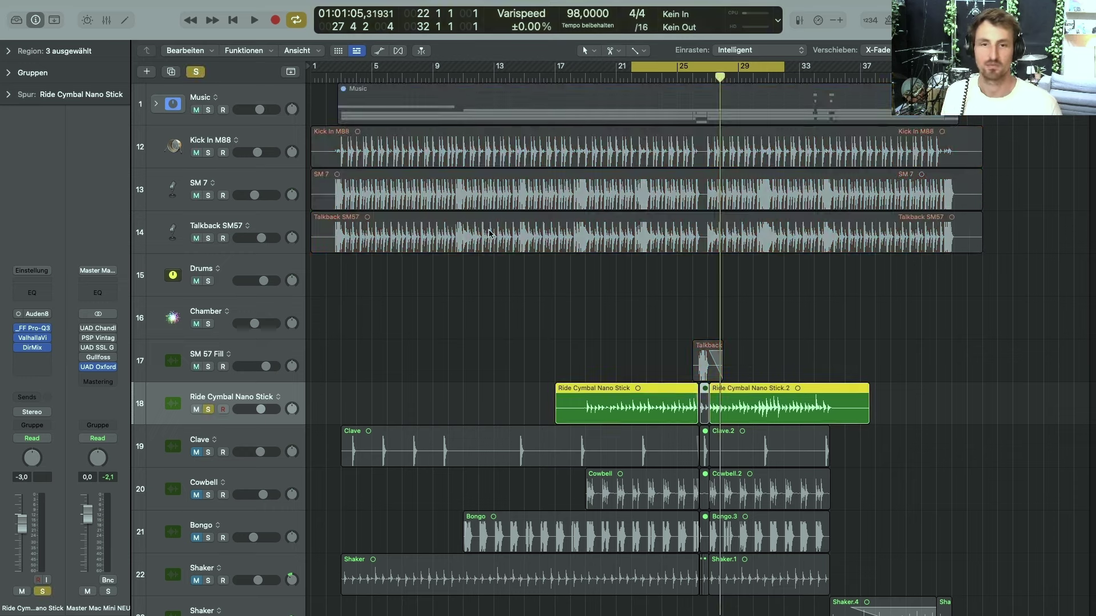
drag(601, 67, 681, 79)
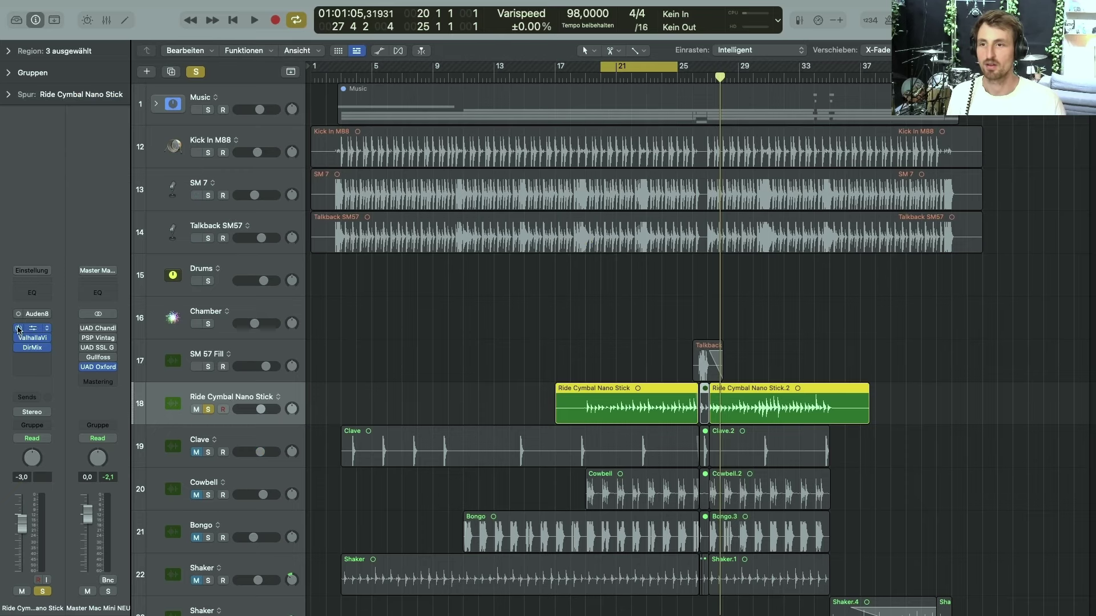
key(space)
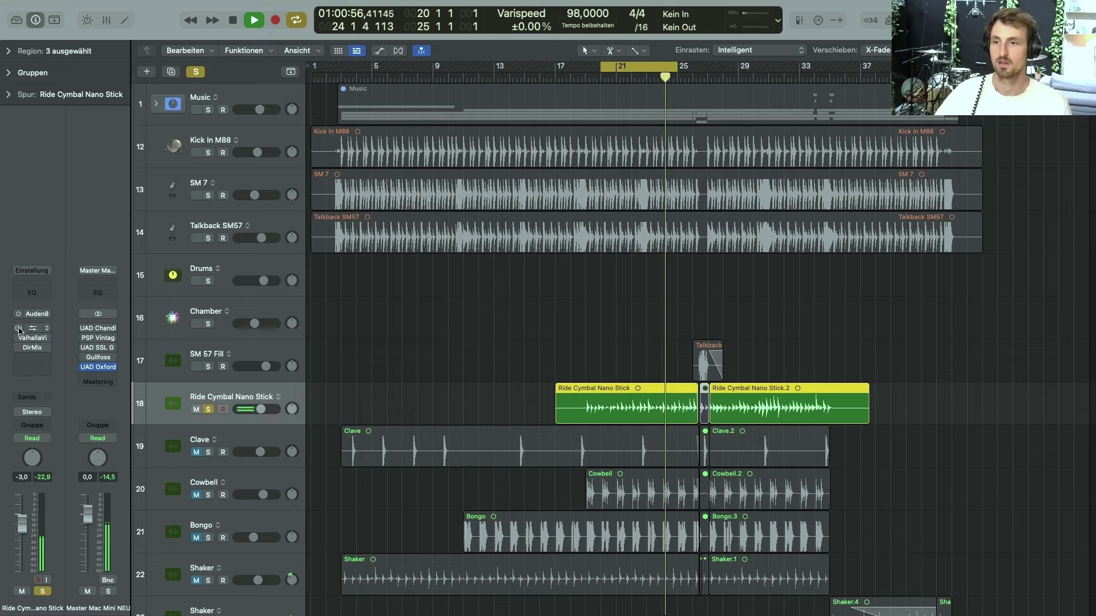
Open Pro-Q3 on Ride Cymbal Nano Stick, compare the ride with the EQ bypassed and enabled, and close it enabled
click(32, 328)
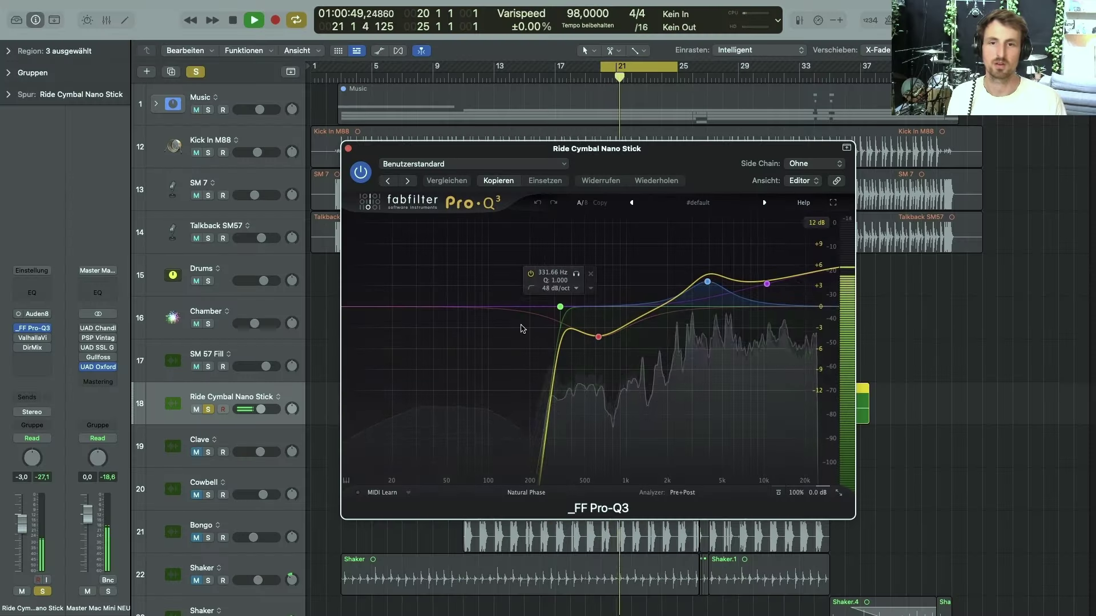
click(360, 173)
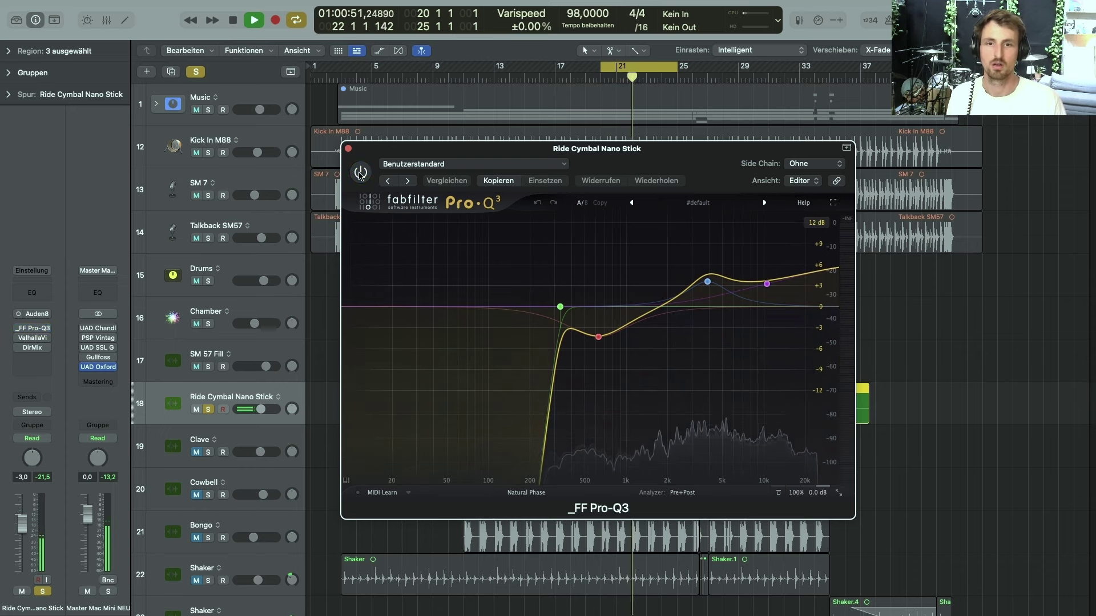
click(360, 172)
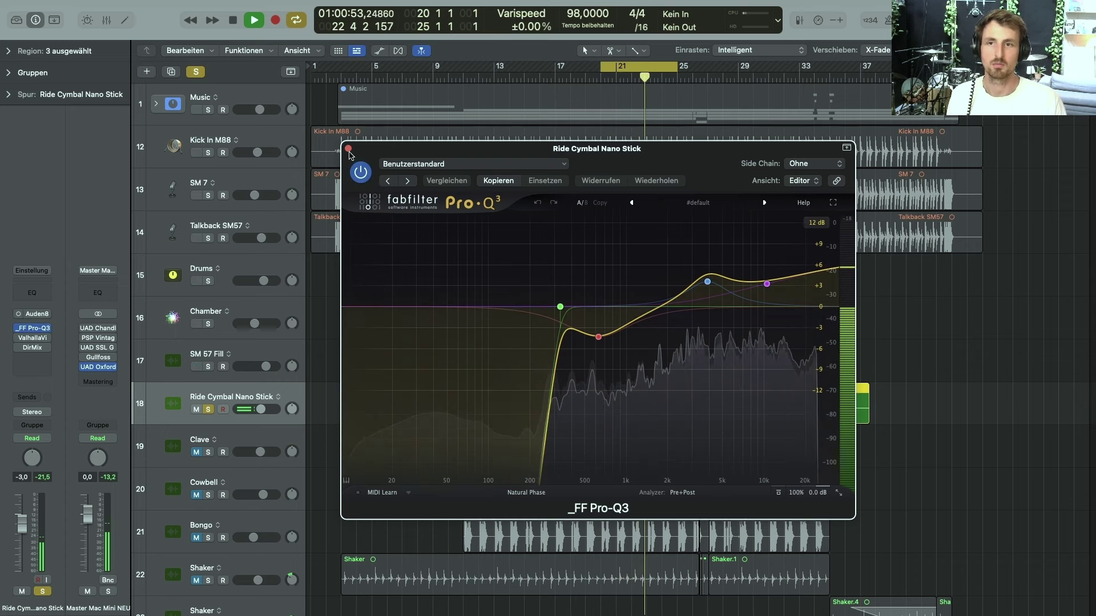
click(348, 149)
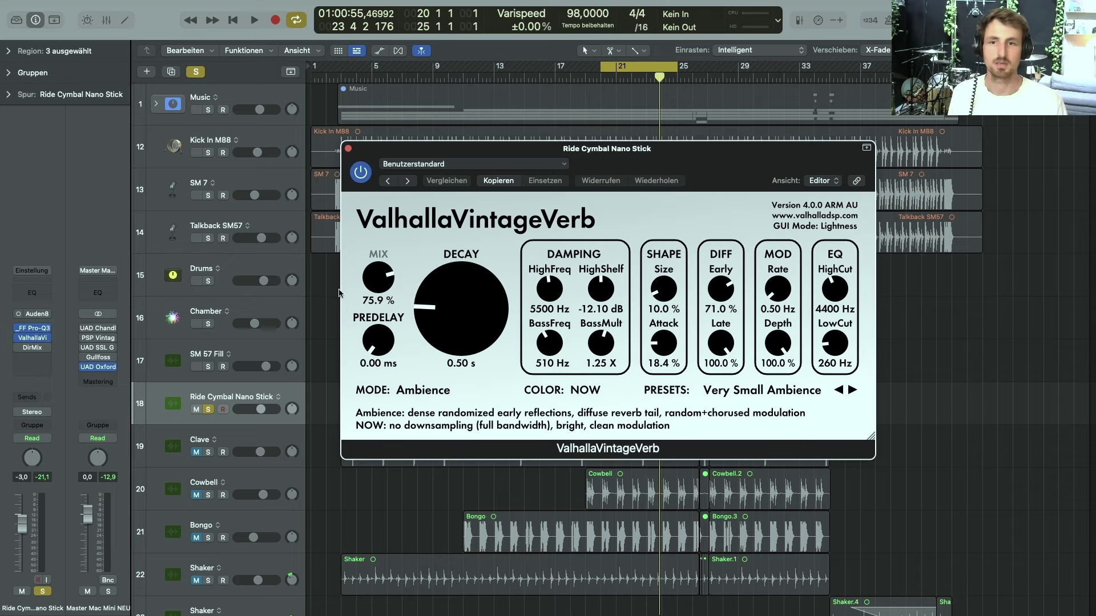
Audition ValhallaVintageVerb and the Direction Mixer on Ride Cymbal Nano Stick, leaving both enabled, then close them and stop playback
key(space)
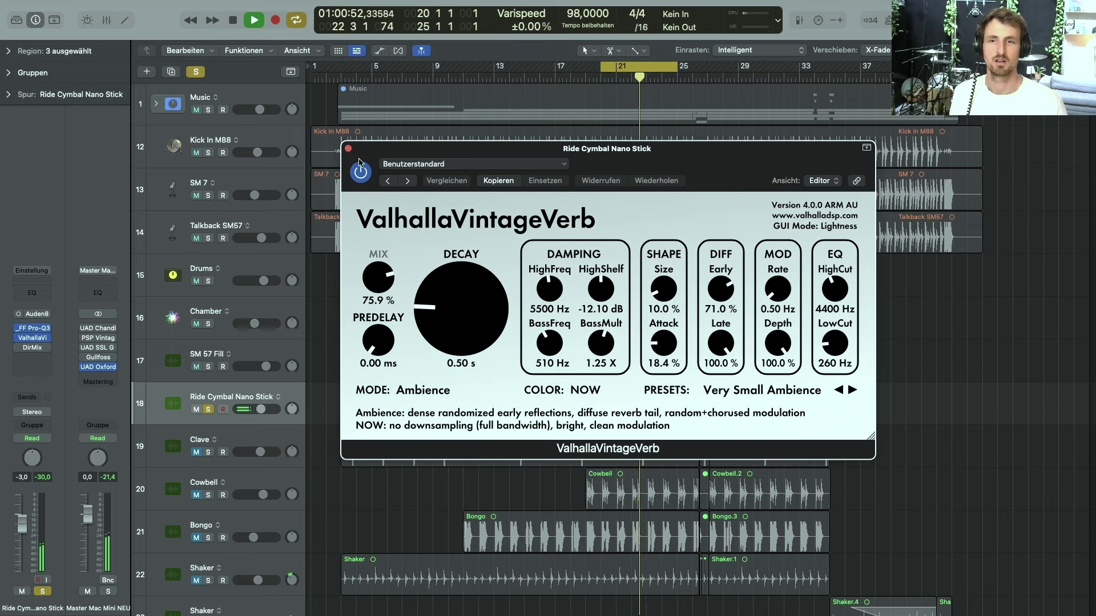
click(33, 348)
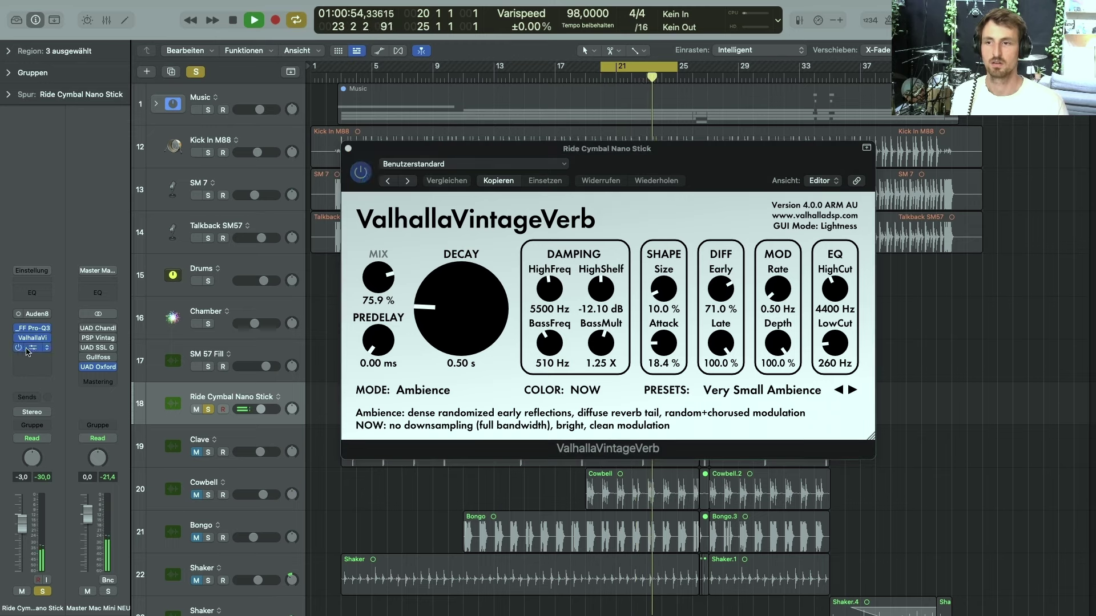
click(220, 408)
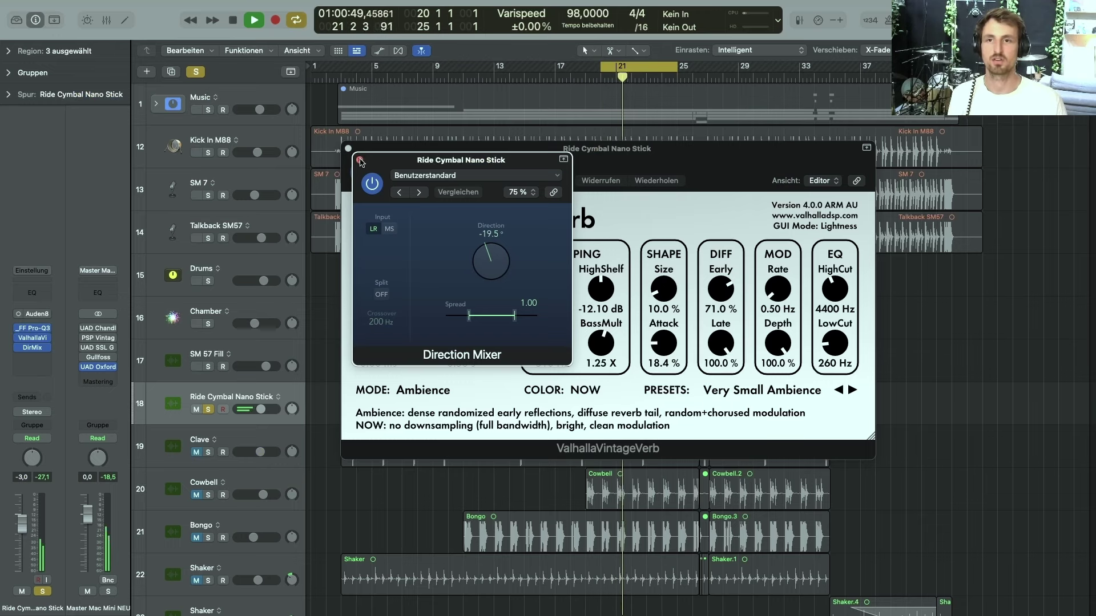
click(359, 161)
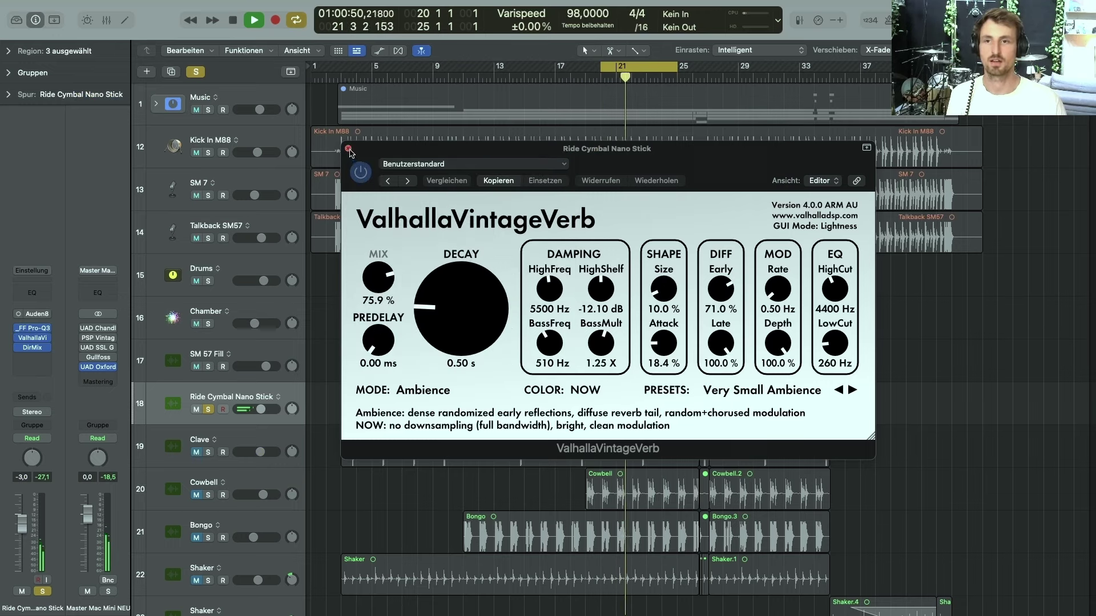
click(348, 148)
key(space)
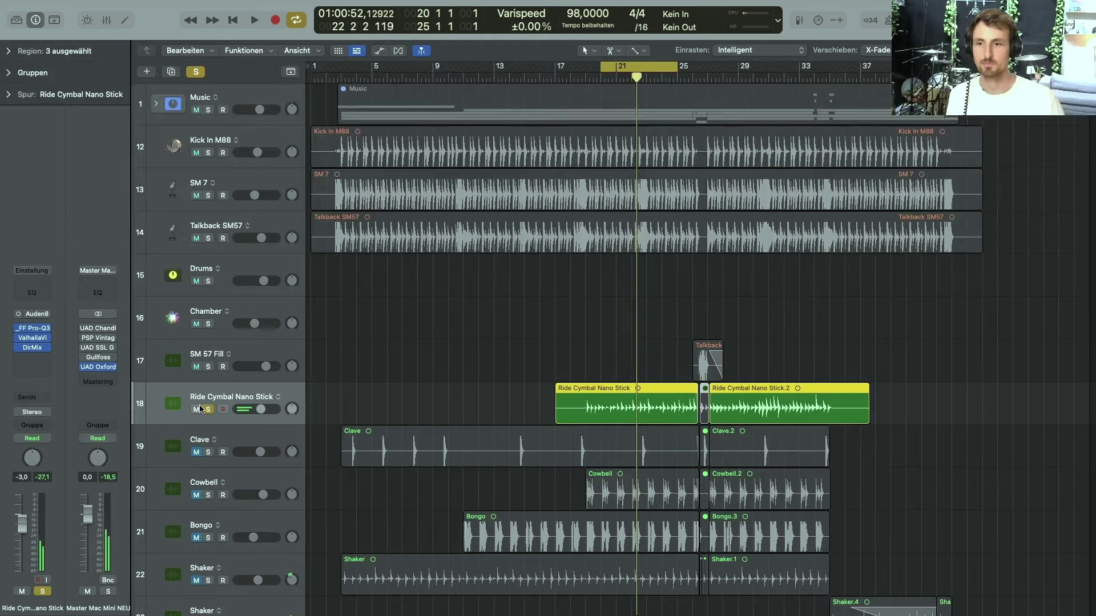
Add Kick In M88 through SM 57 Fill to the soloed ride and audition them together in the loop
drag(211, 152, 214, 367)
key(space)
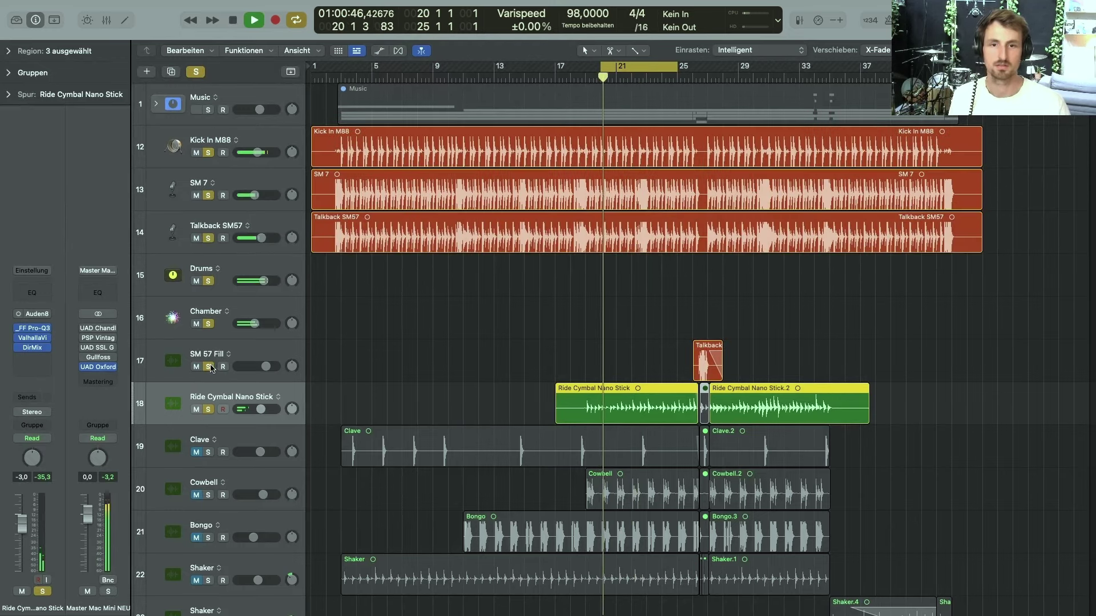
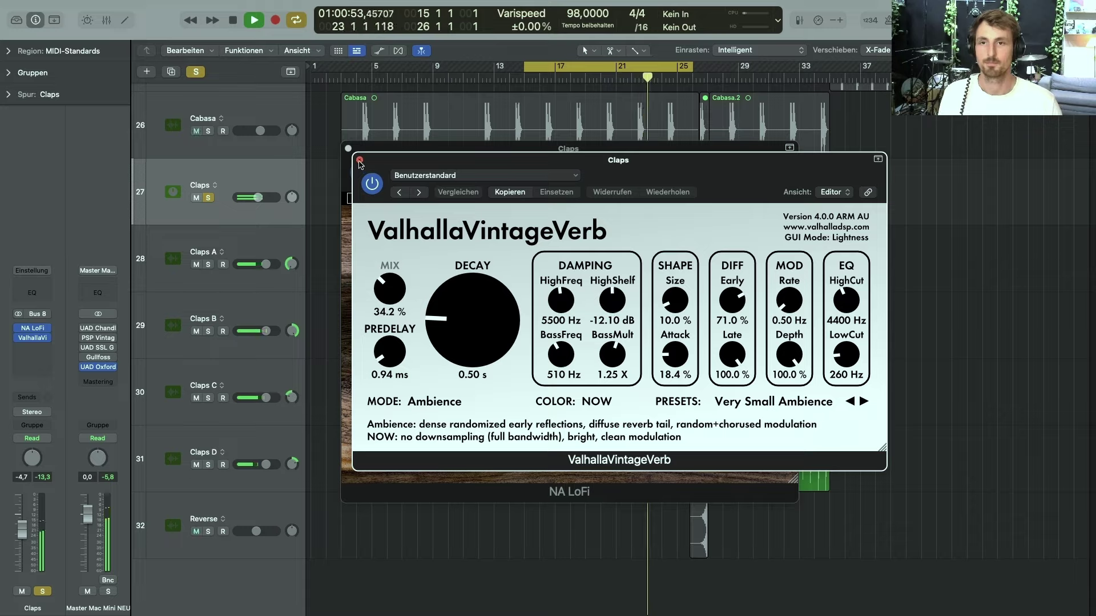
Close the Claps plug-ins and audition Claps soloed with the Clave through Cabasa tracks, adding Ride Cymbal Nano Stick during loop playback
click(360, 161)
click(348, 149)
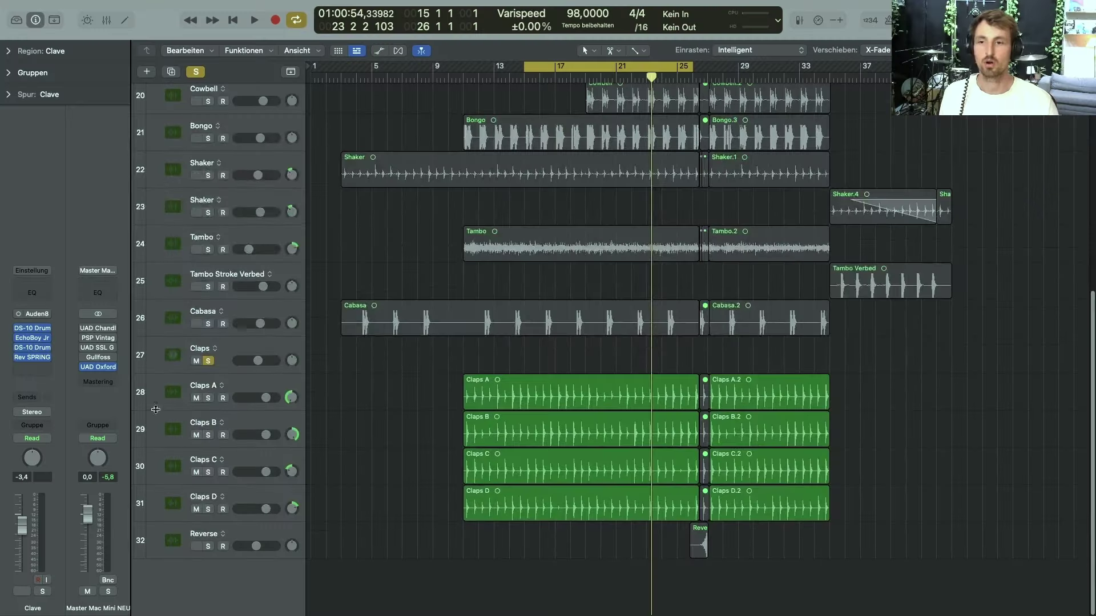
shift+click(197, 329)
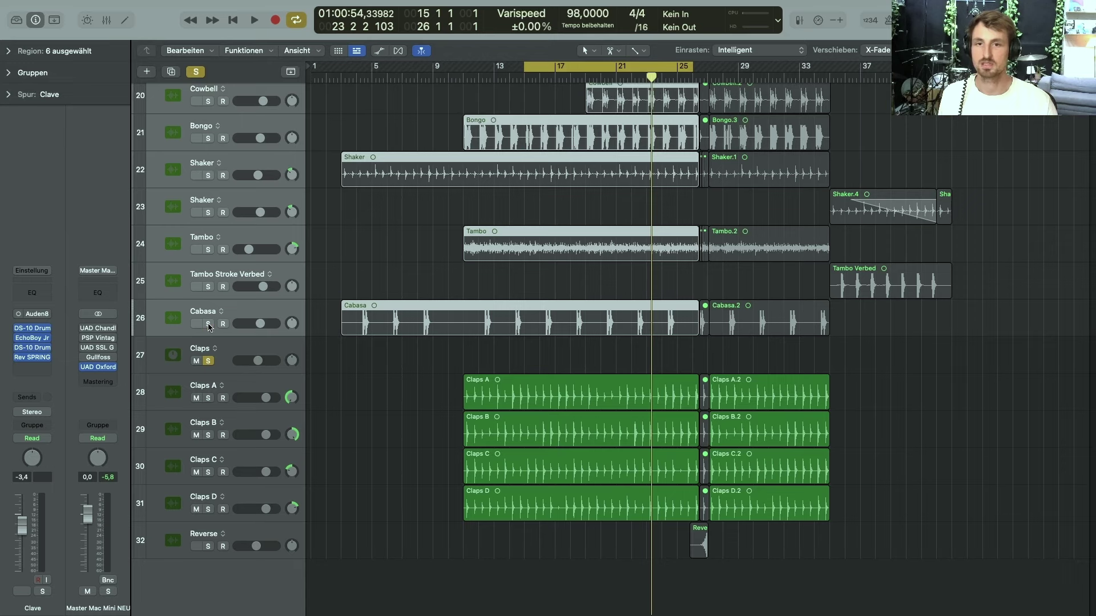
click(208, 325)
scroll(240, 328, up, 5)
key(space)
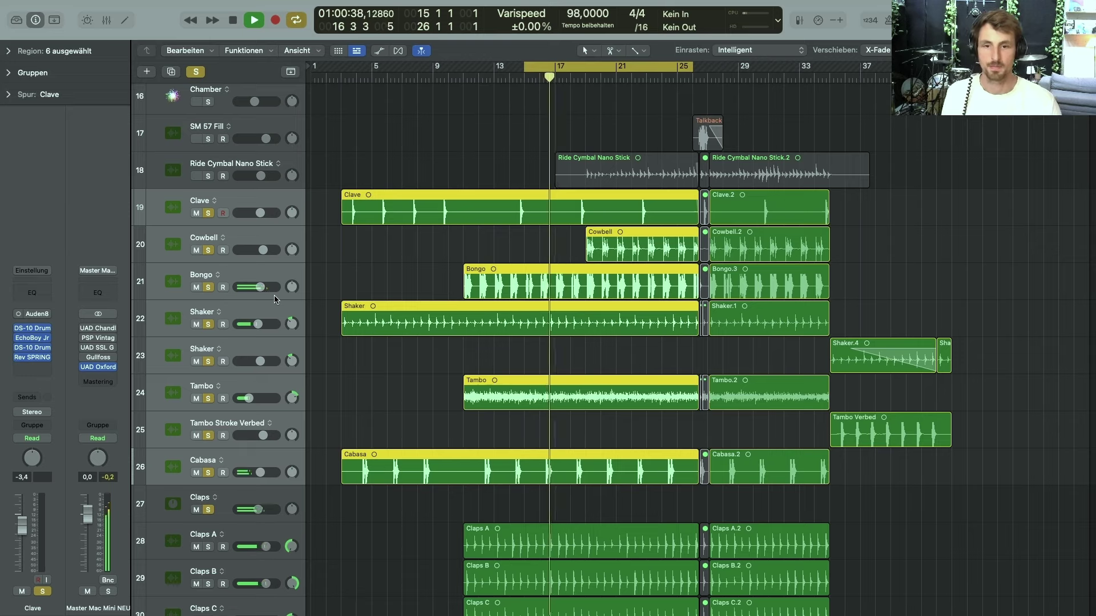
scroll(273, 301, up, 3)
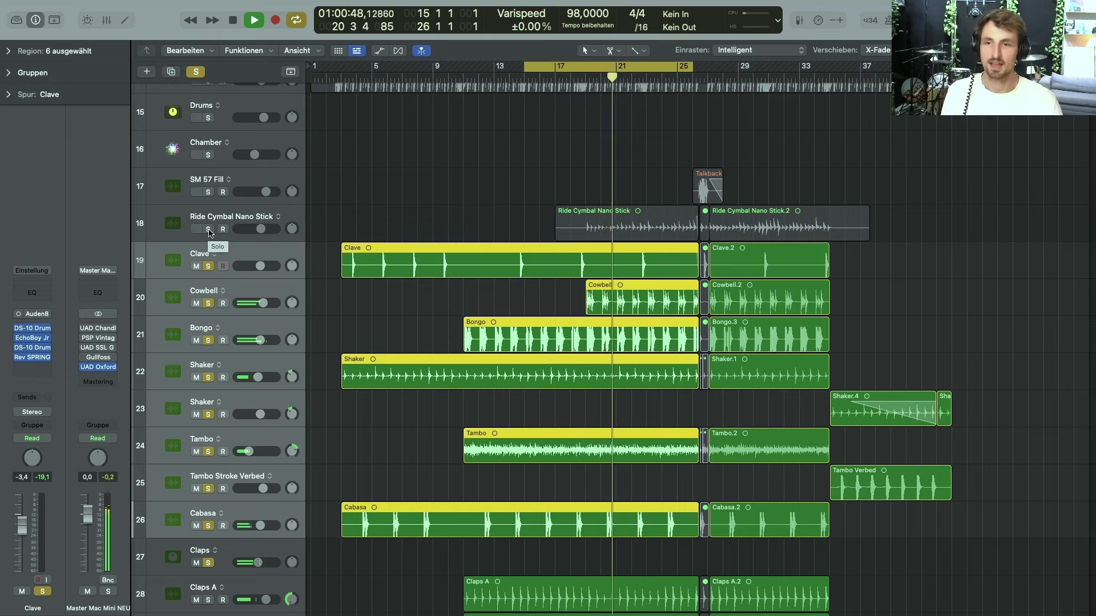
click(209, 229)
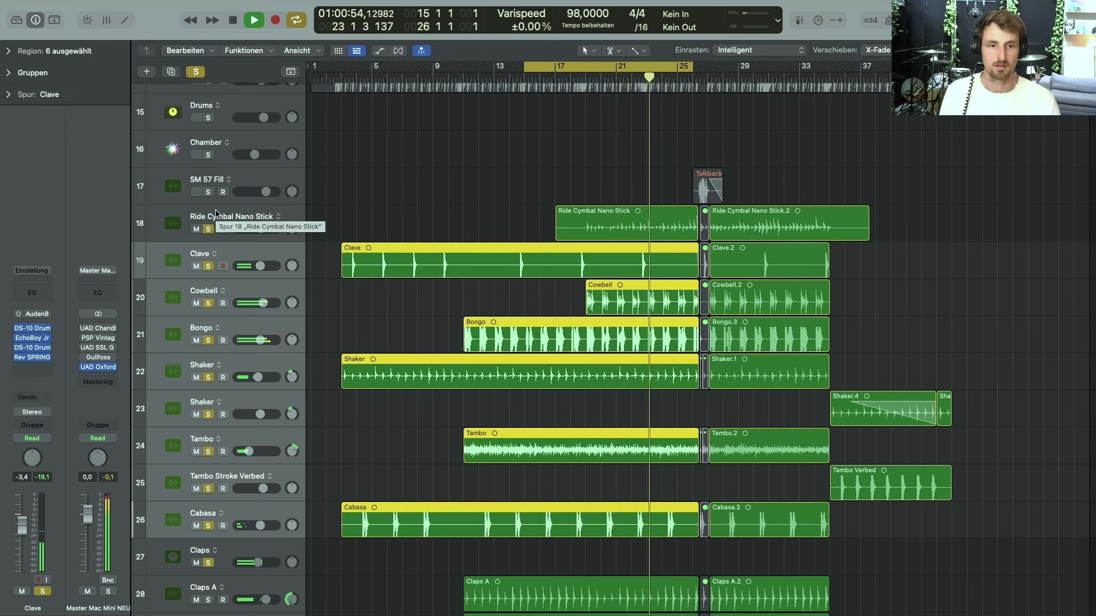
Clear all solos, turn off cycle mode, and play the full drum and percussion mix with Music muted
key(space)
scroll(216, 213, up, 4)
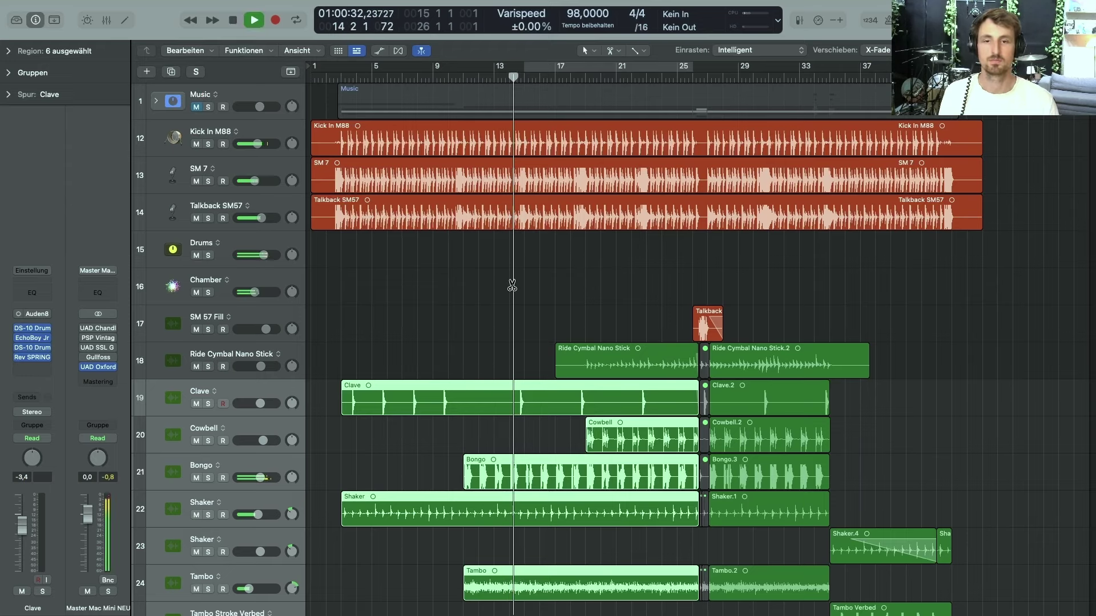
key(super+Right)
key(super+Right)
key(super+Right)
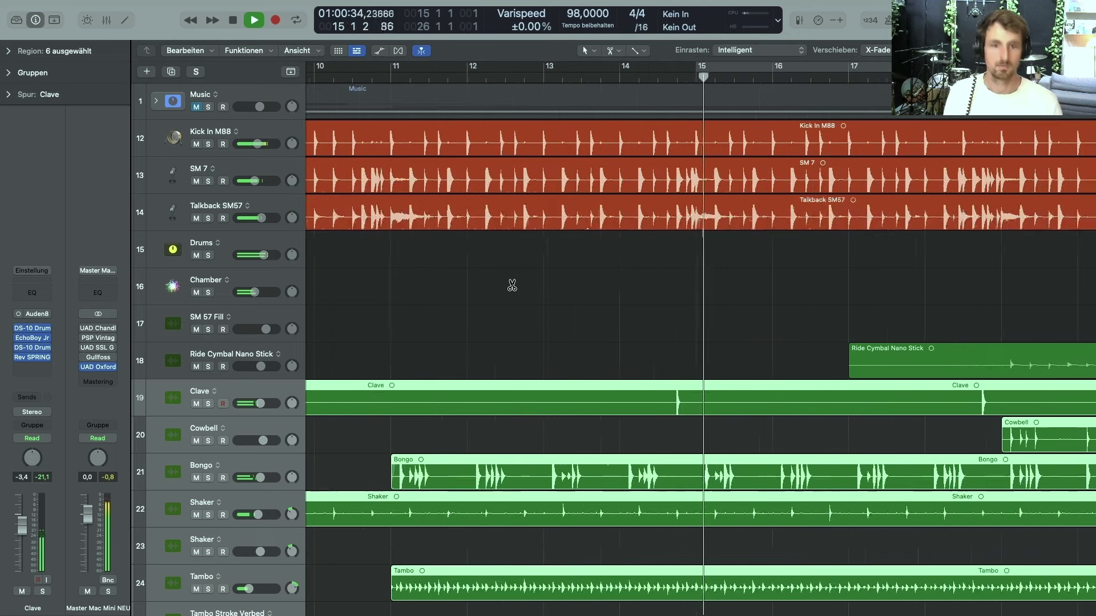
key(super+Left)
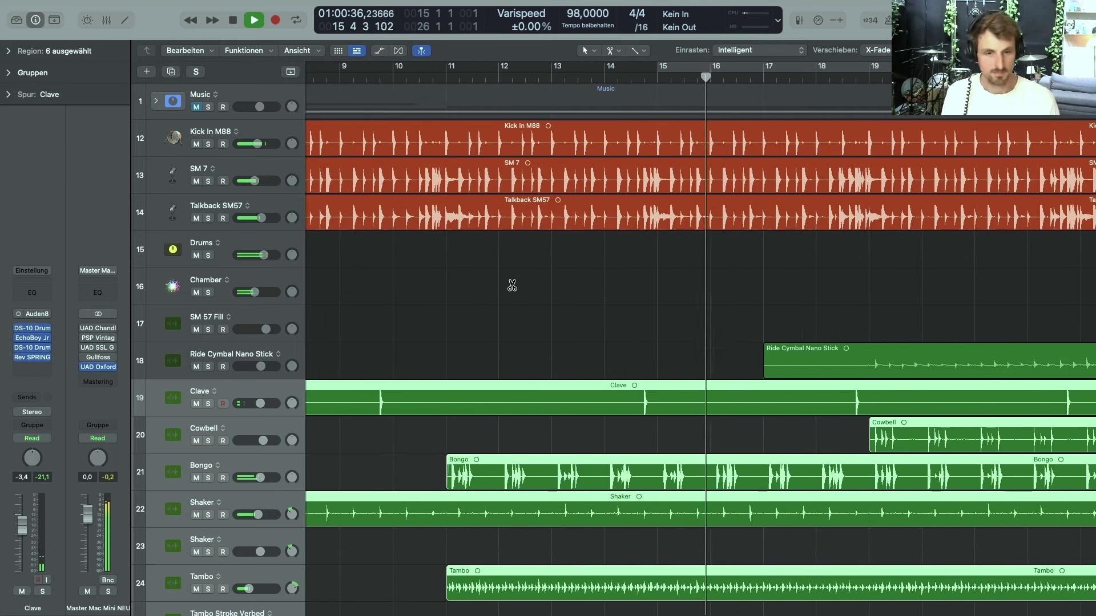
Unmute the Music track while the full drum and percussion mix plays, and stop playback around bar 28
key(super+Left)
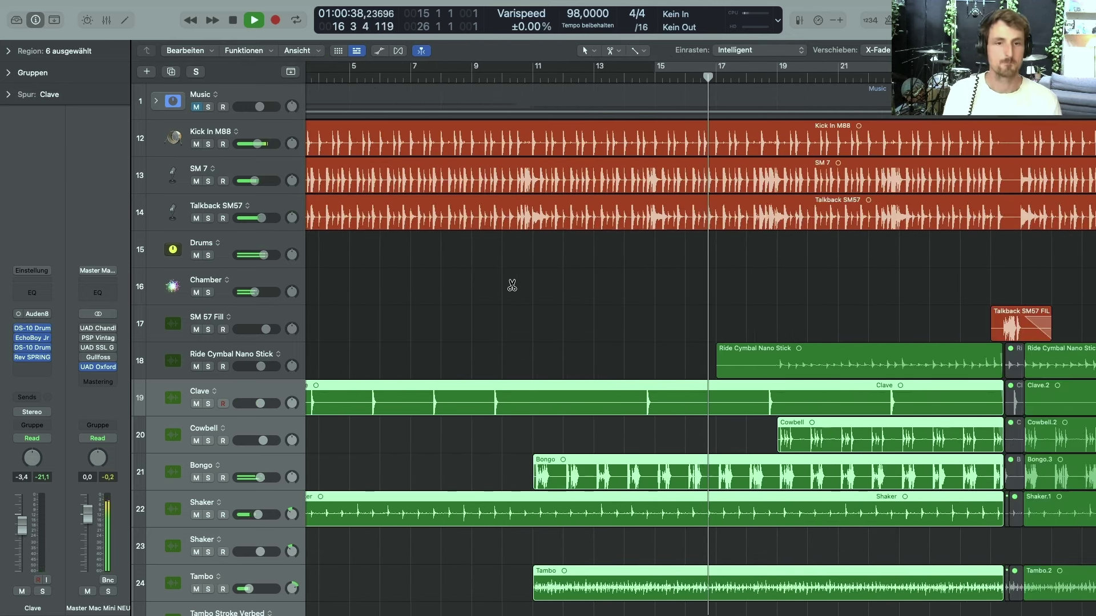
scroll(528, 291, right, 5)
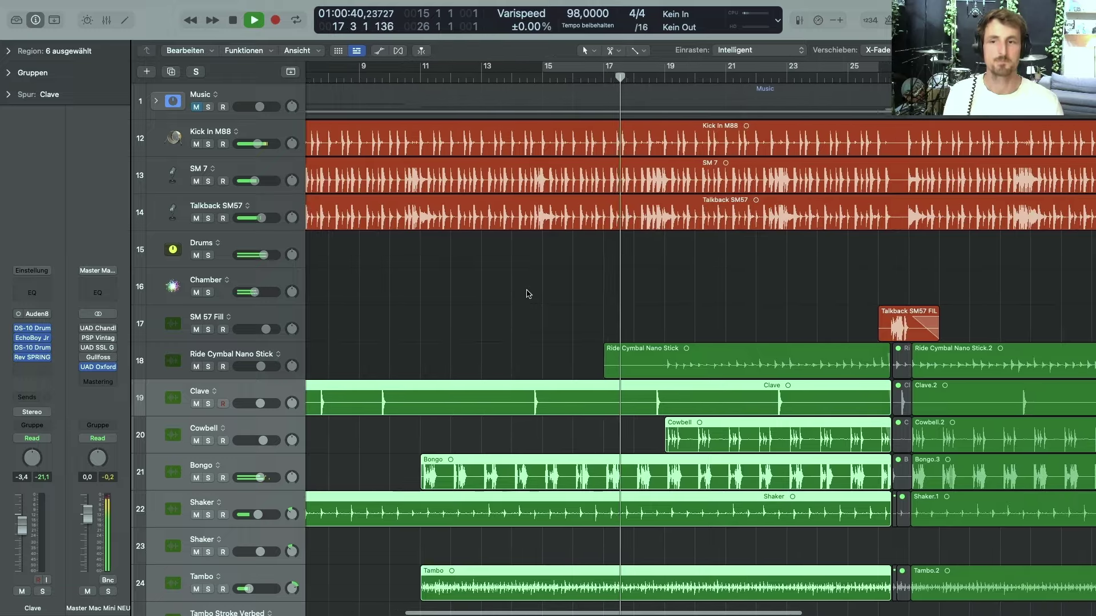
scroll(528, 294, right, 5)
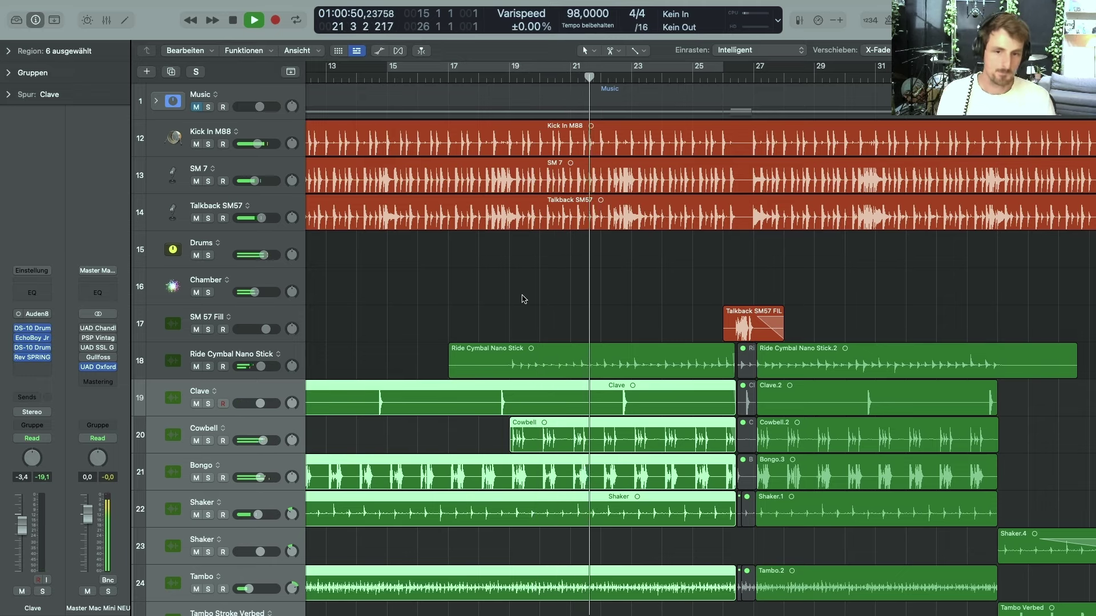
scroll(523, 299, right, 5)
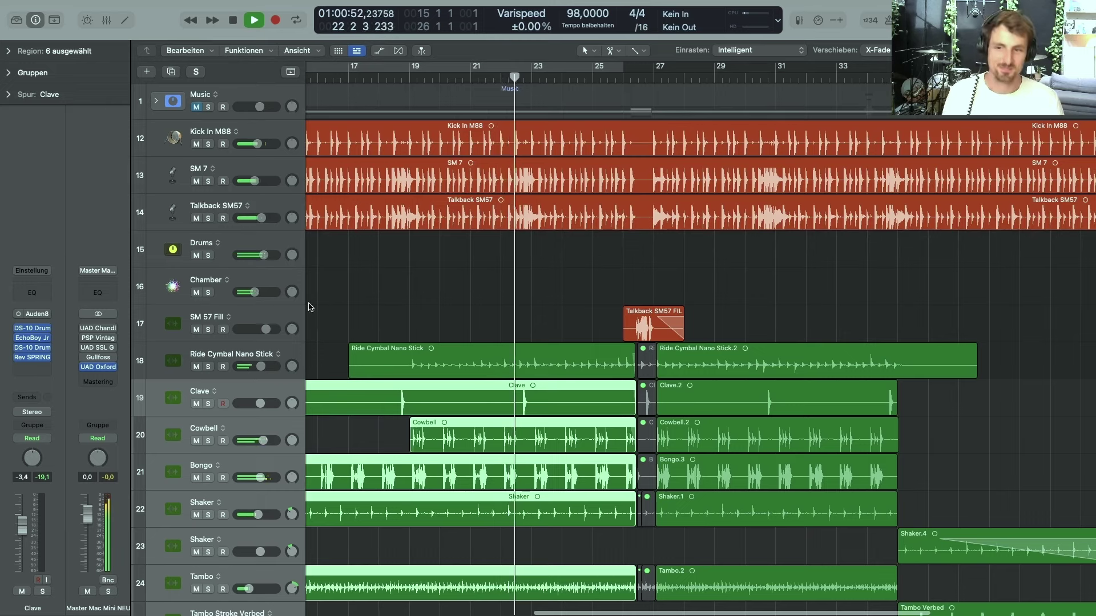
click(195, 114)
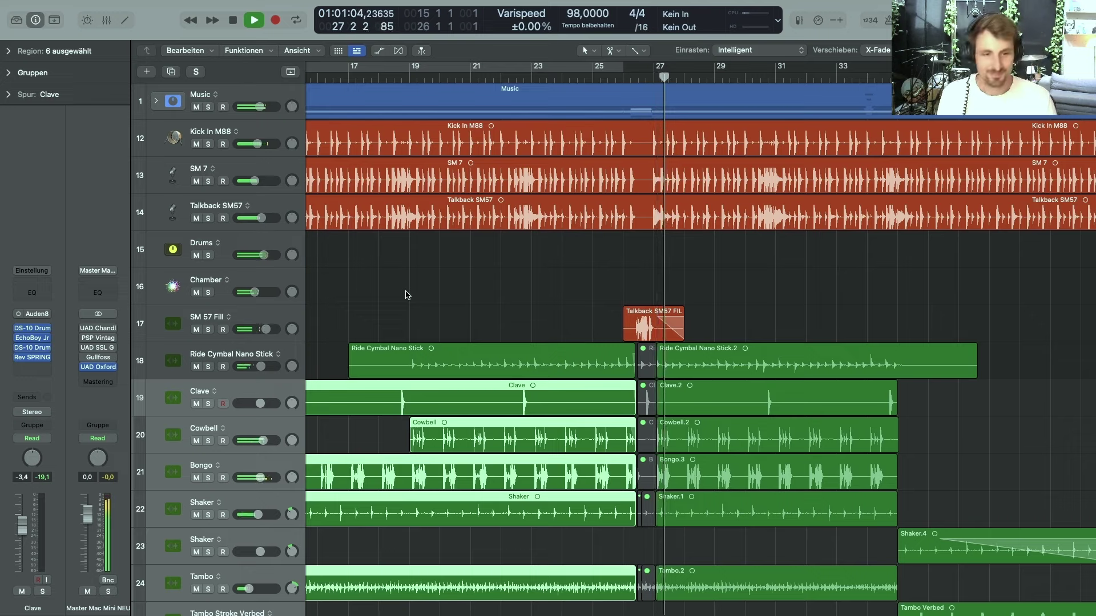
scroll(404, 295, right, 5)
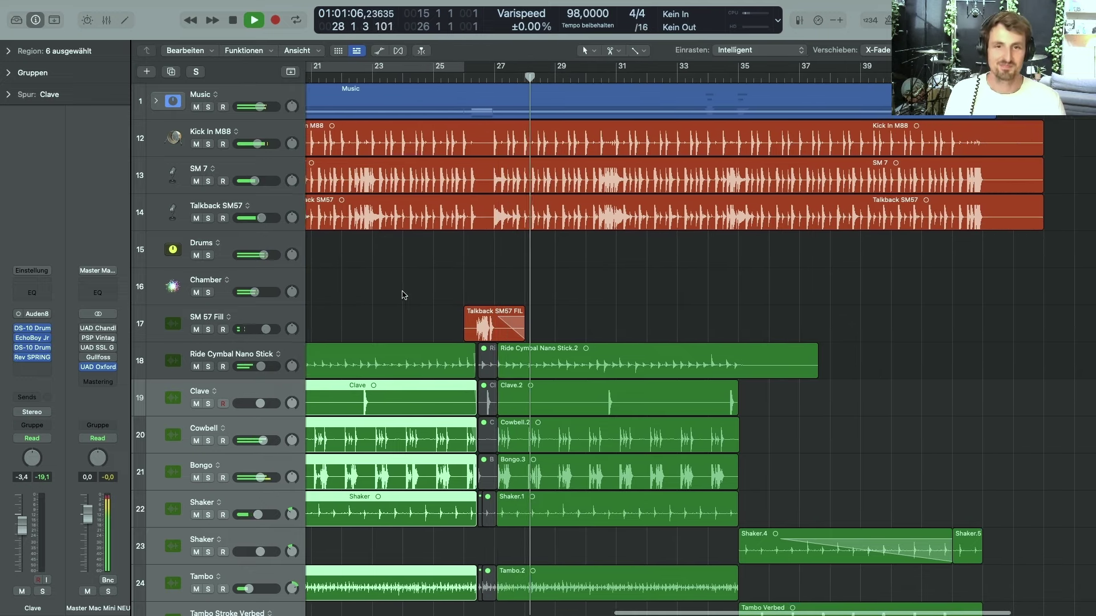
scroll(404, 295, right, 3)
key(space)
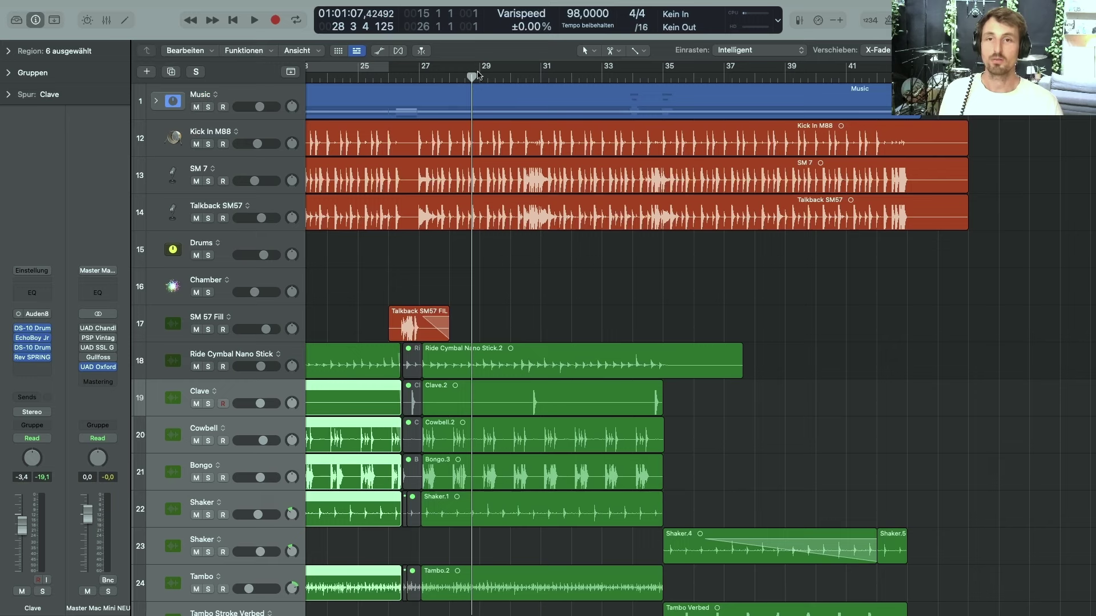
Set a cycle range from bar 28 to 35 and audition the master channel's UAD Chandler Limited Curve Bender, leaving it enabled and closed
drag(456, 71, 664, 70)
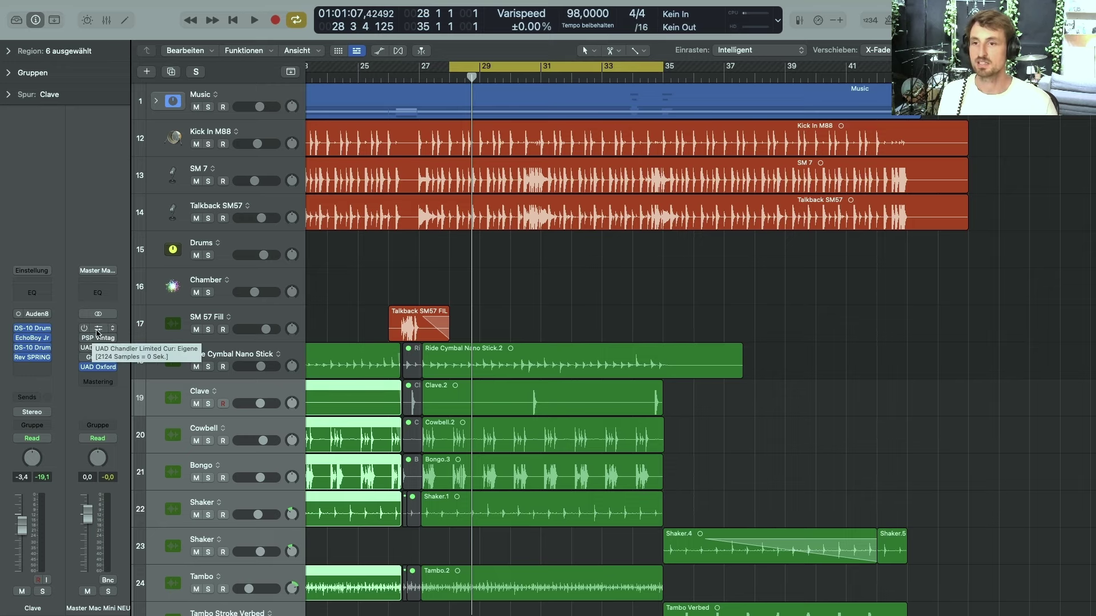
click(98, 330)
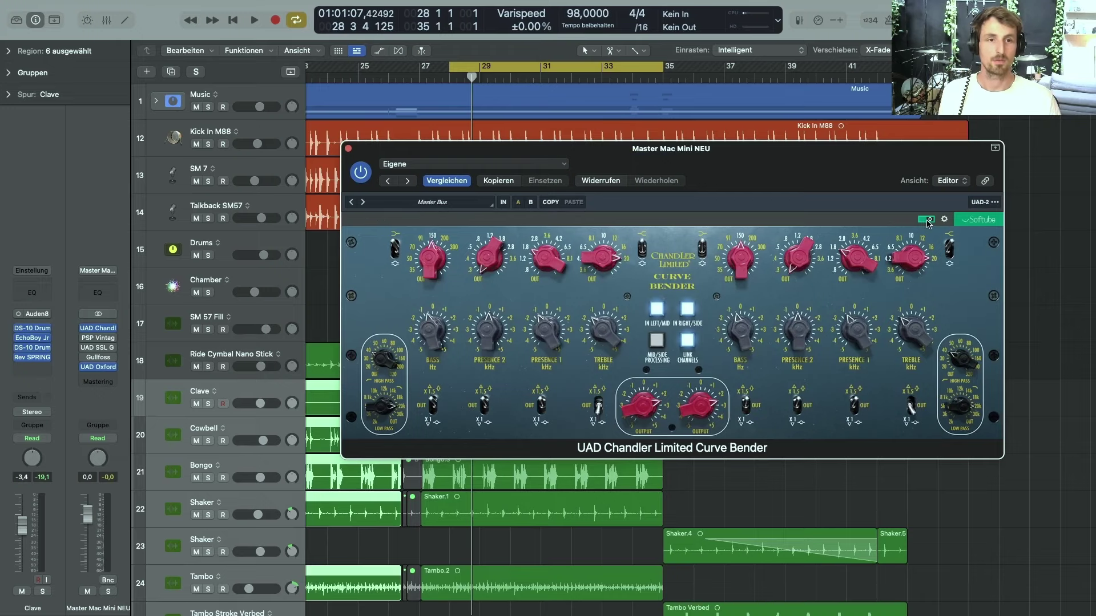
key(space)
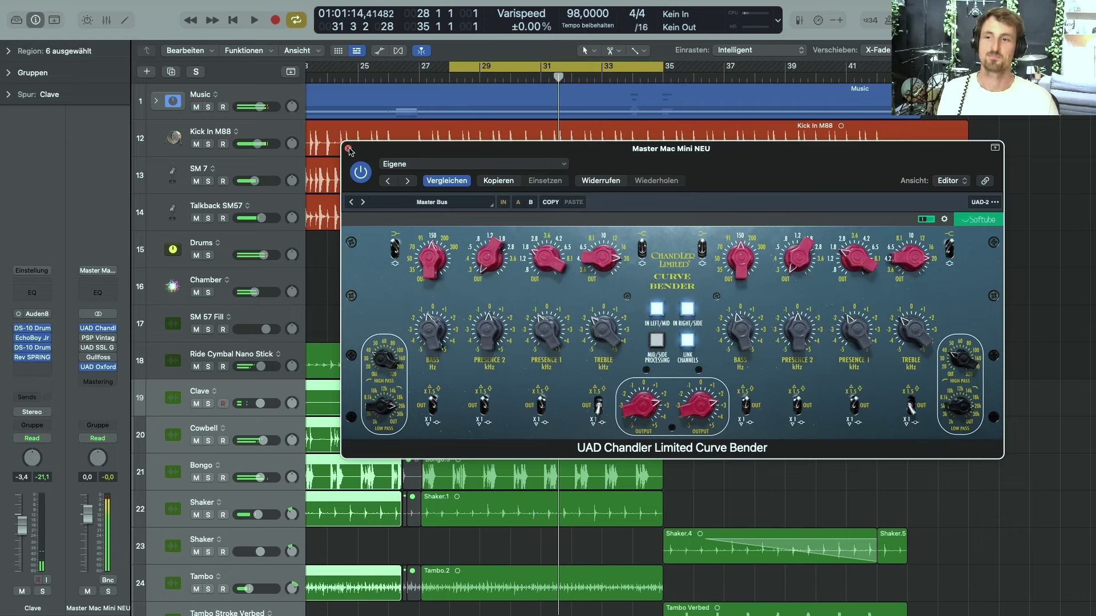
click(348, 149)
Compare the looped mix with PSP VintageWarmer2 on the master channel off and on, leave it enabled, and stop playback
click(94, 340)
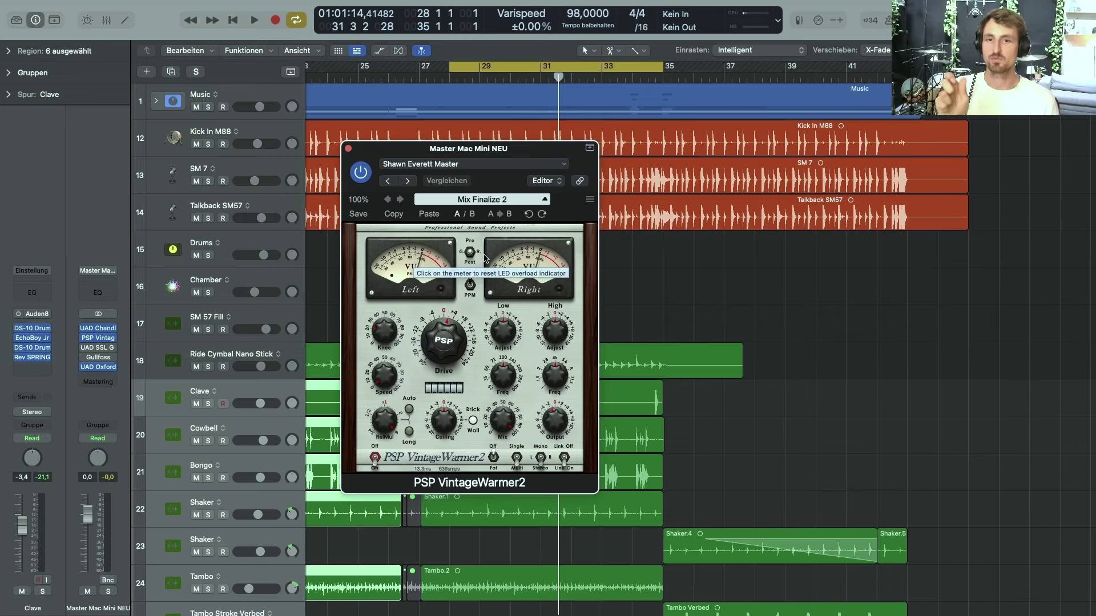
click(471, 284)
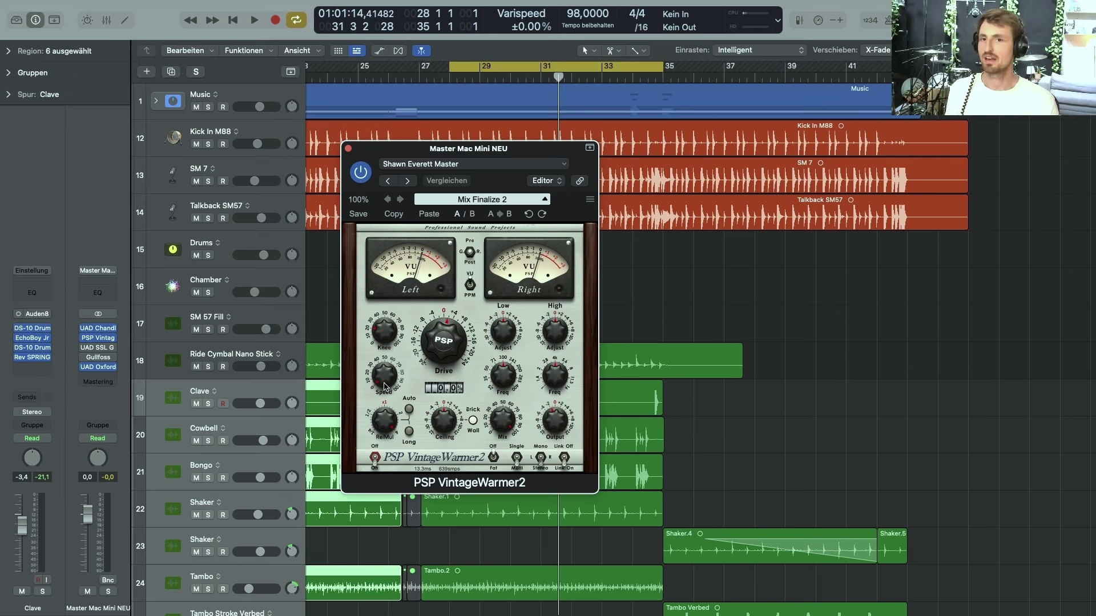
click(375, 458)
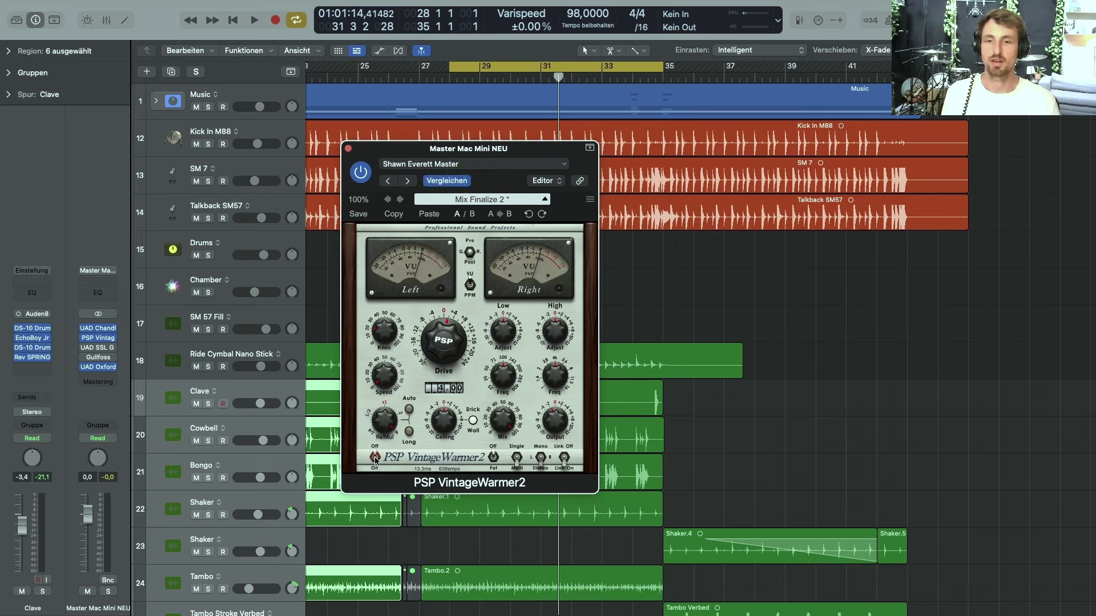
key(space)
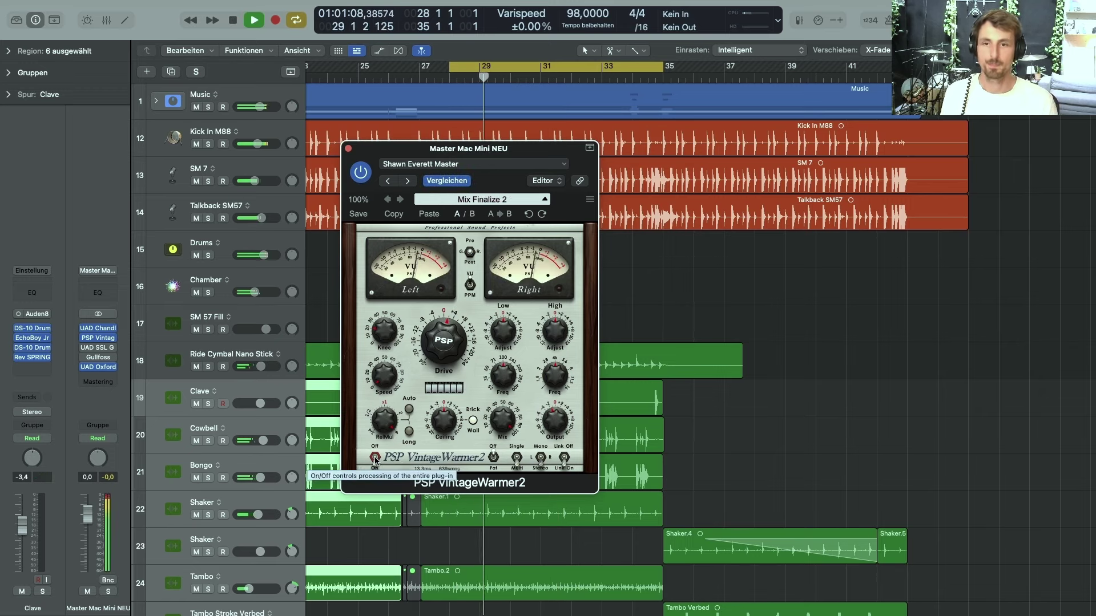
click(375, 458)
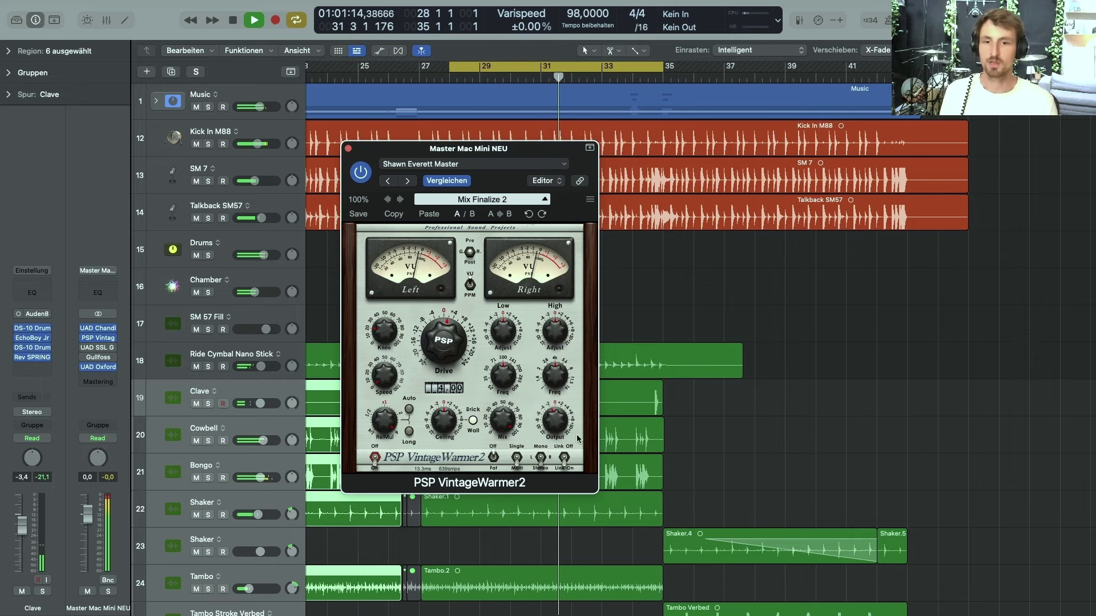
mouse_move(553, 422)
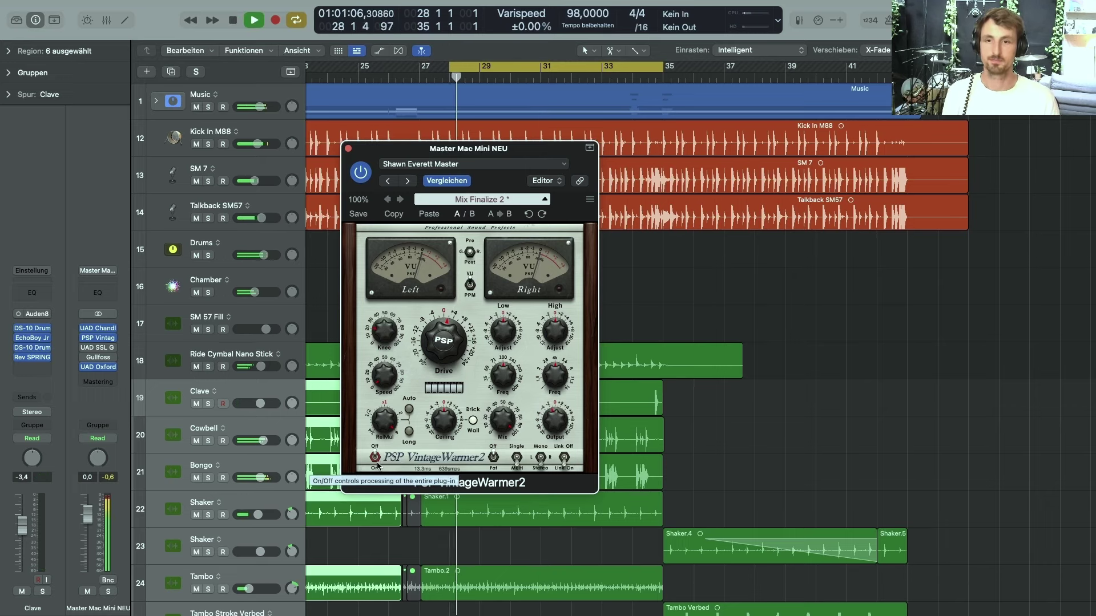
click(375, 459)
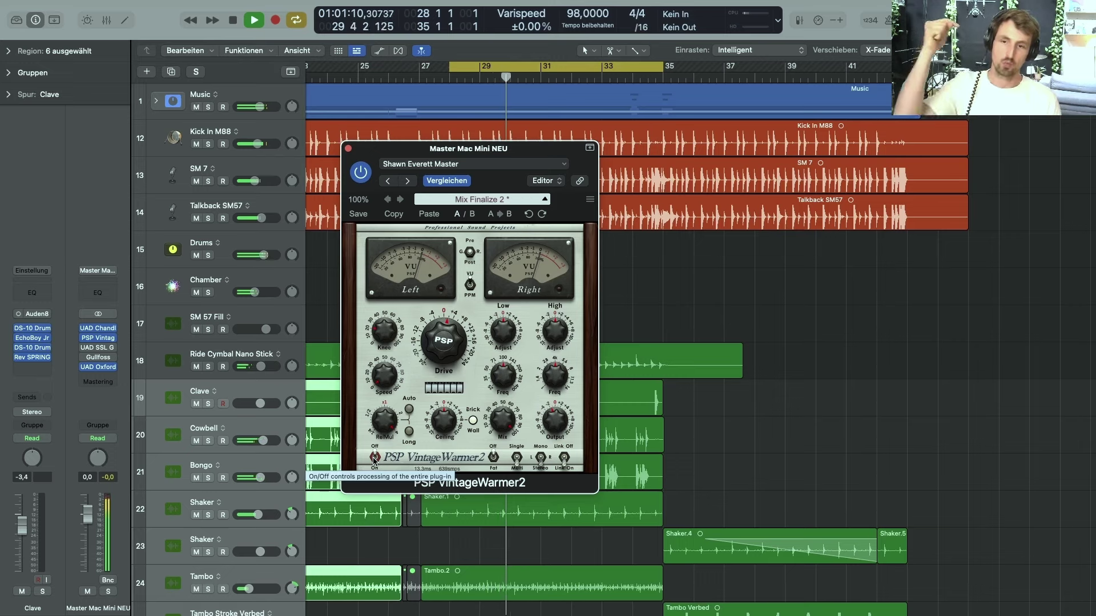
click(375, 460)
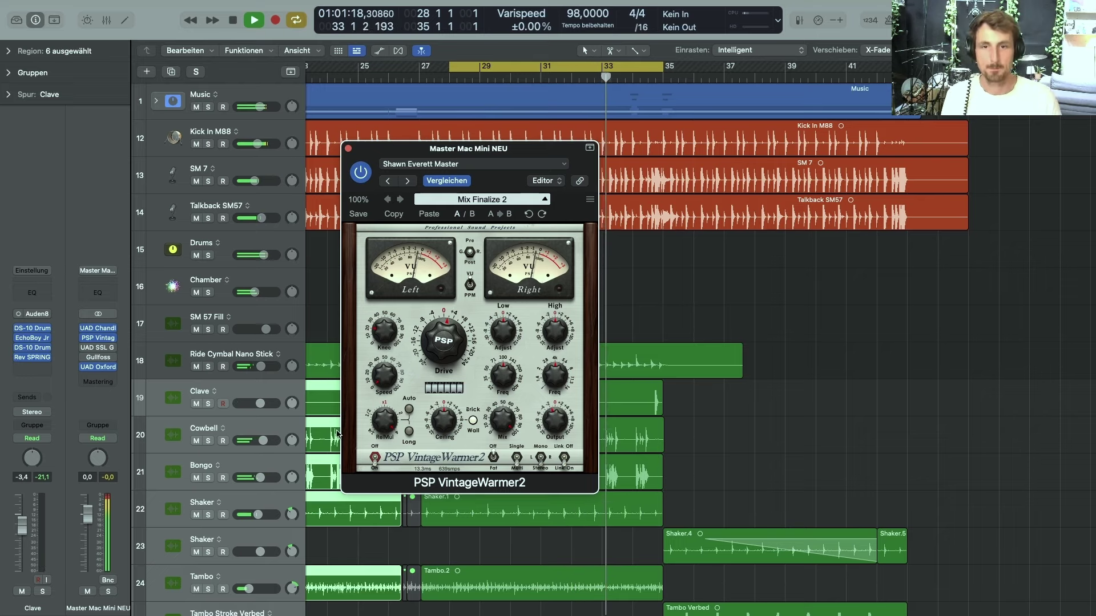
key(space)
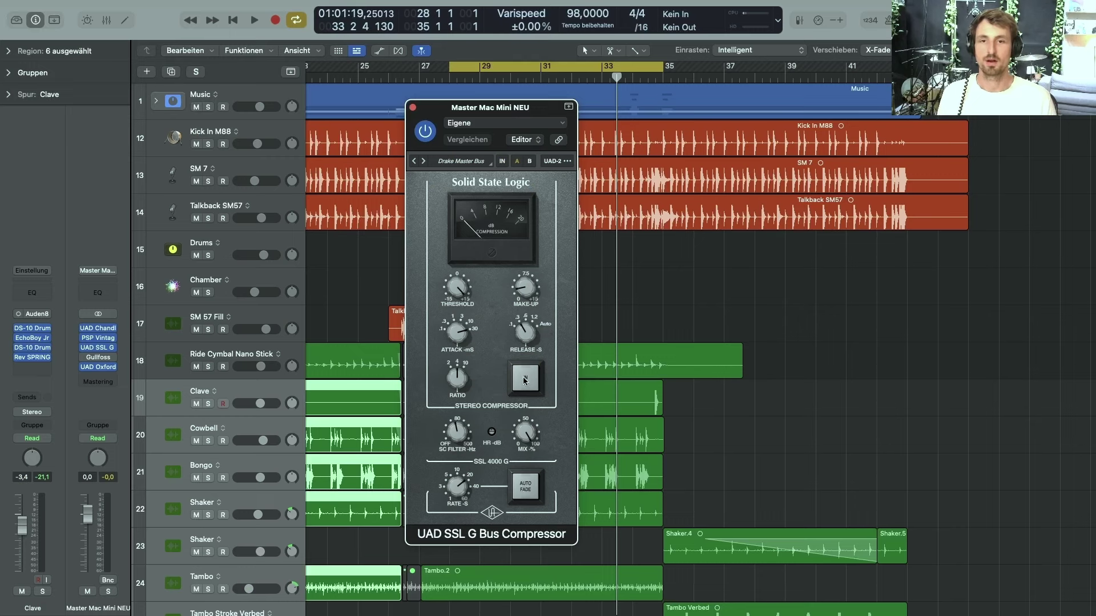
Compare the loop without and with the UAD SSL G Bus Compressor on the master, leave it engaged, close it, and stop playback
click(524, 381)
key(space)
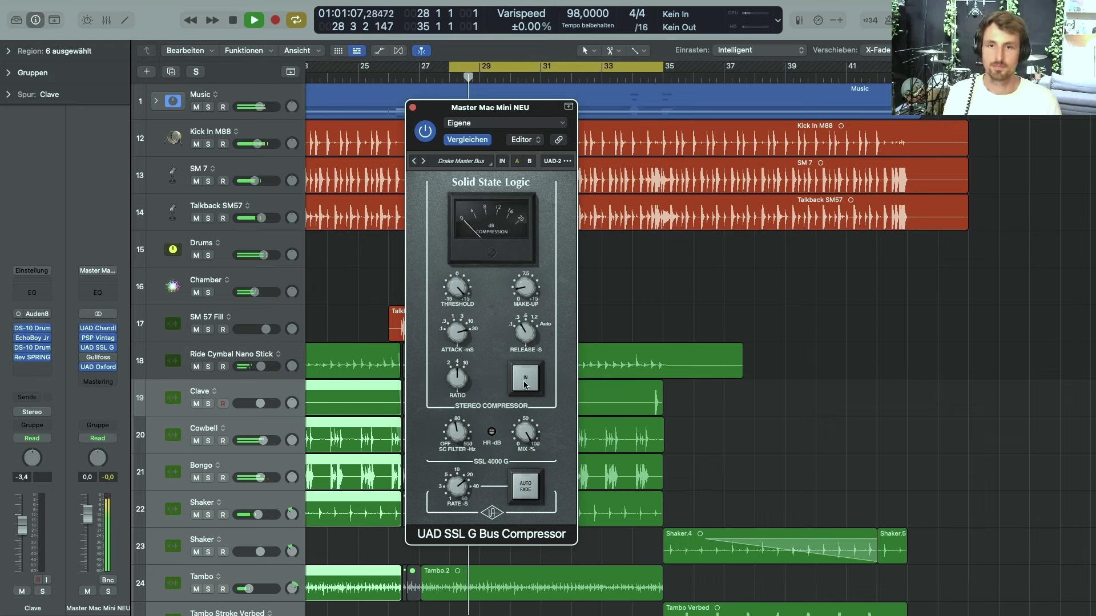
click(524, 384)
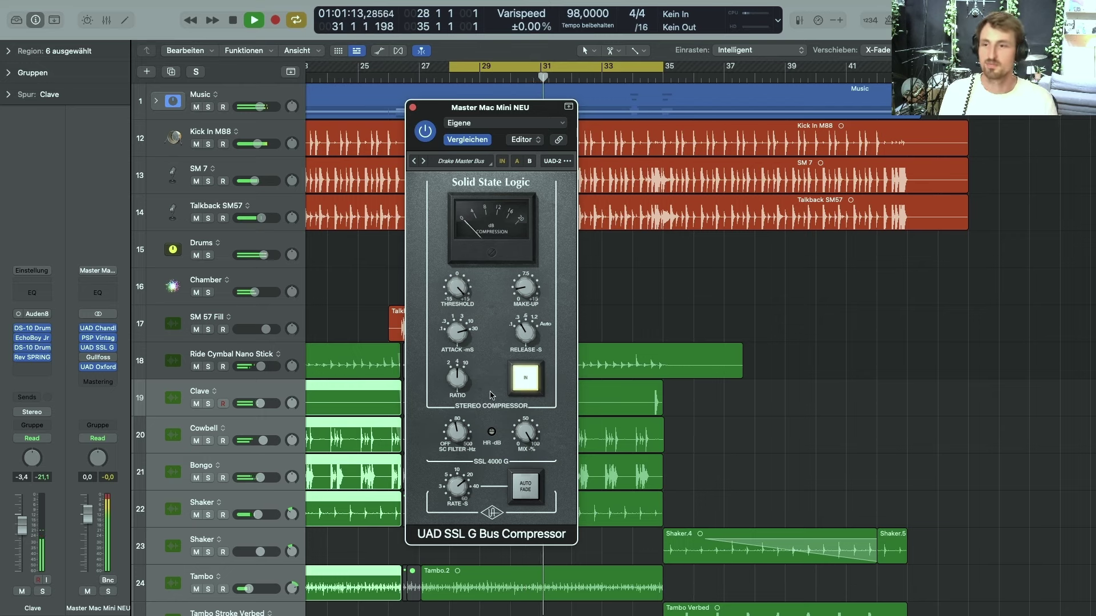
click(413, 108)
key(space)
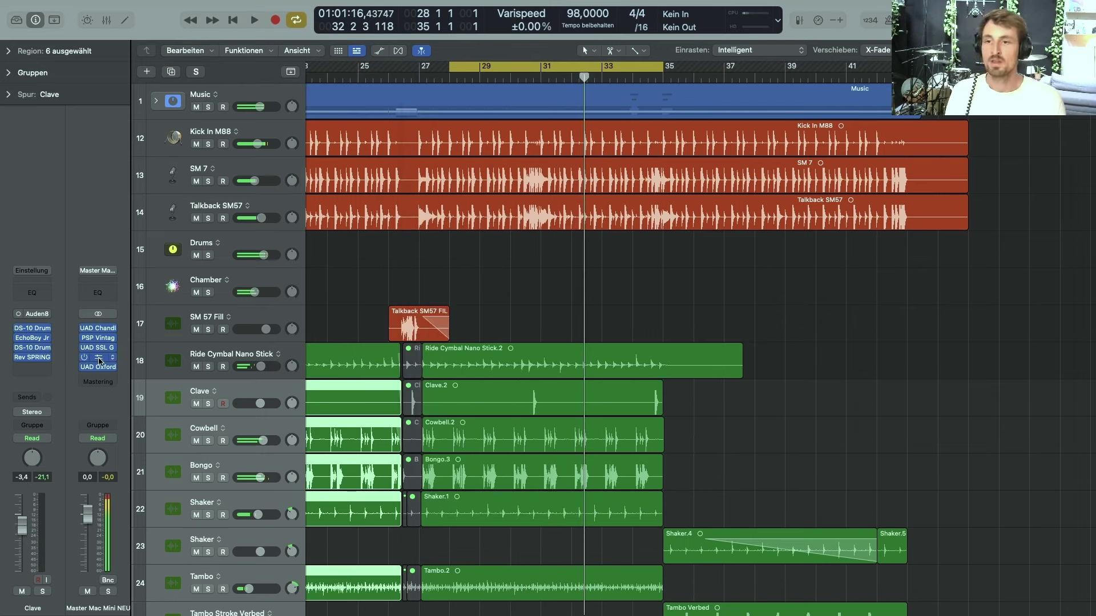
Compare the loop with Gullfoss on the master channel bypassed and active, leave it active, and close the plug-in
click(99, 360)
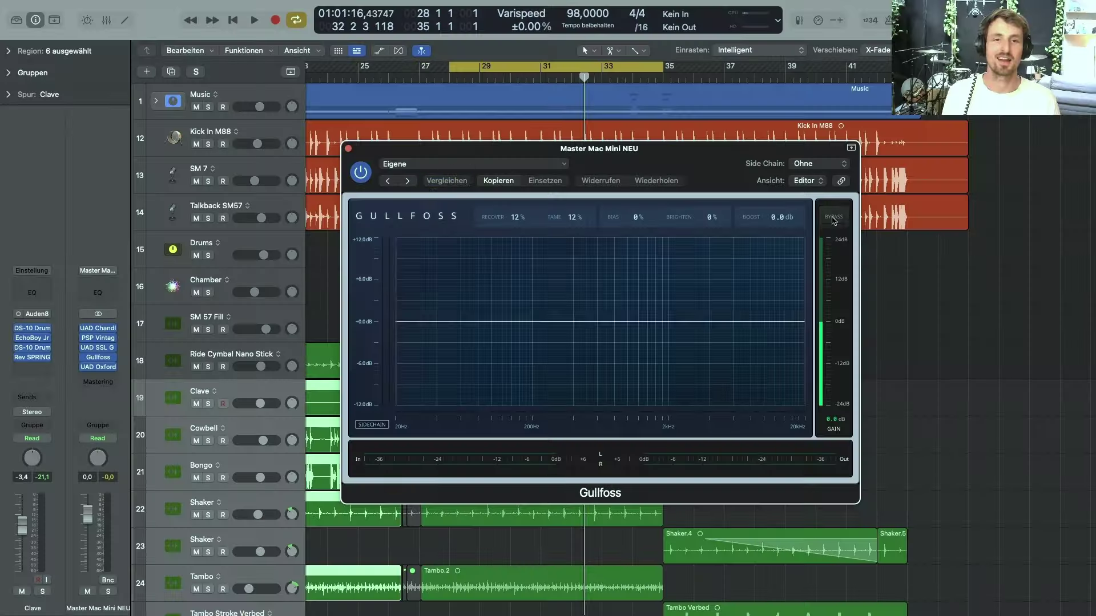
click(833, 220)
key(space)
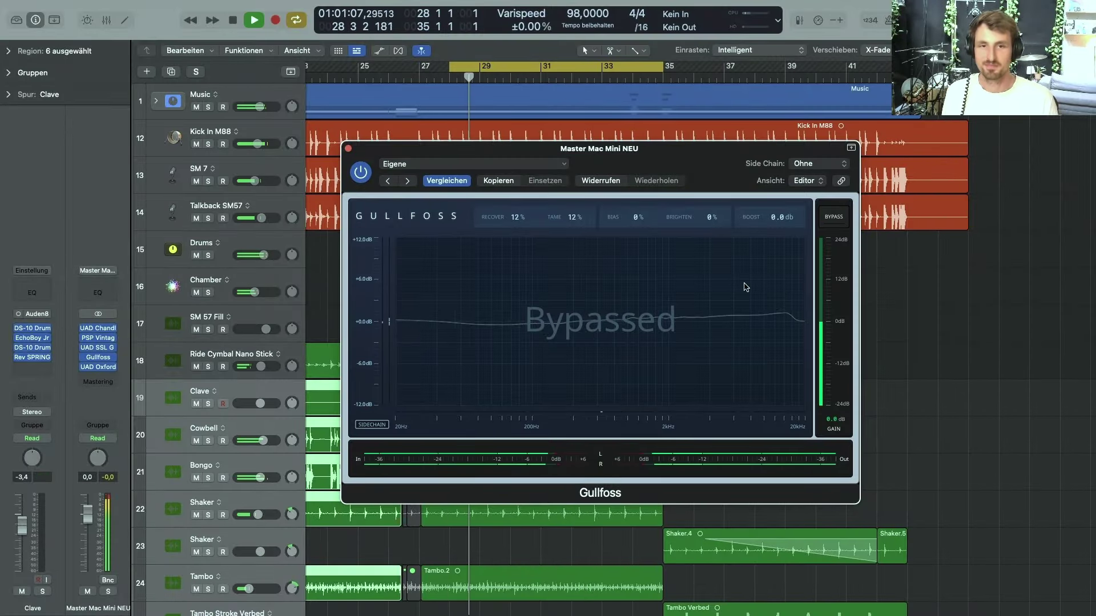
click(832, 222)
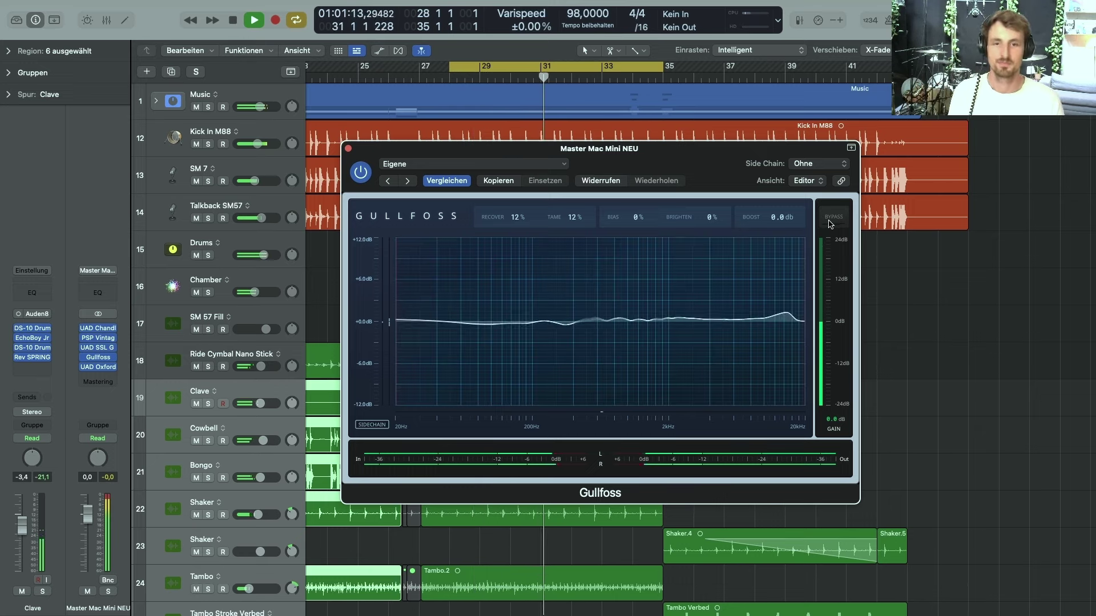
click(833, 223)
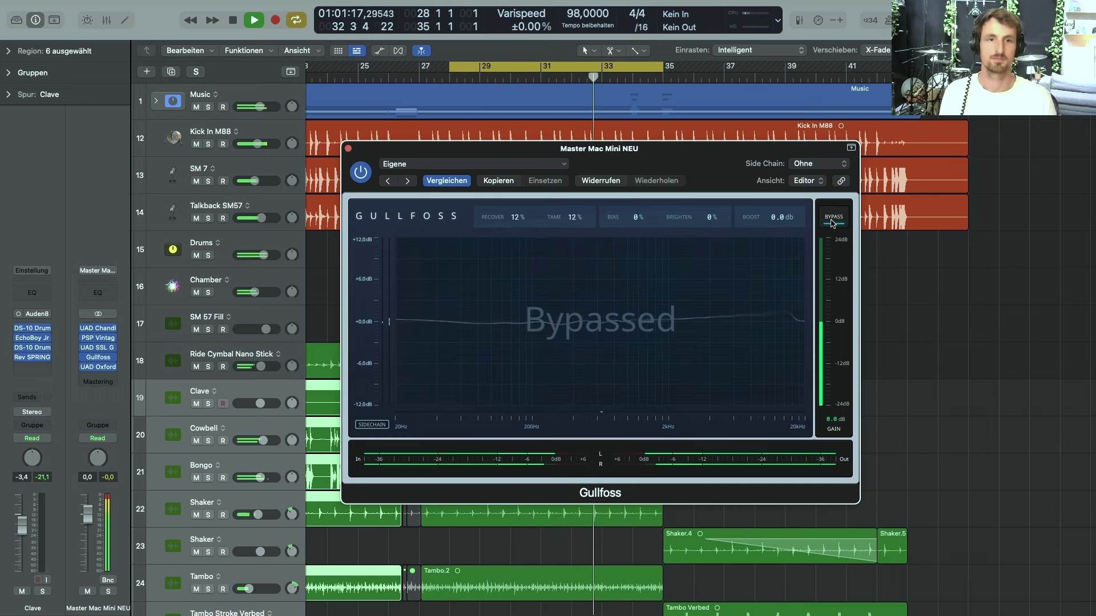
click(833, 222)
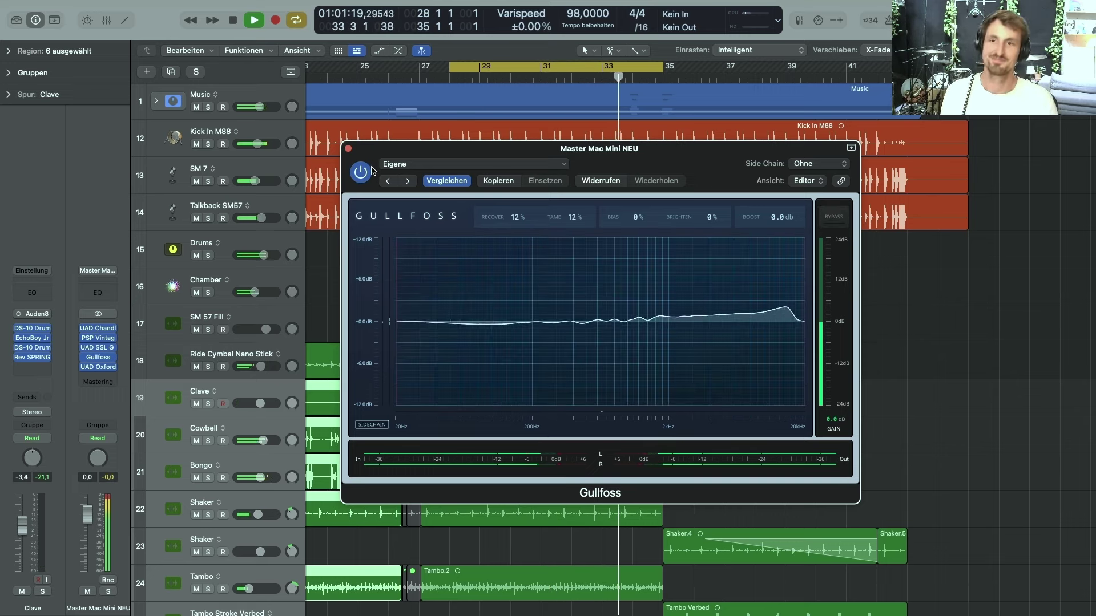
click(347, 149)
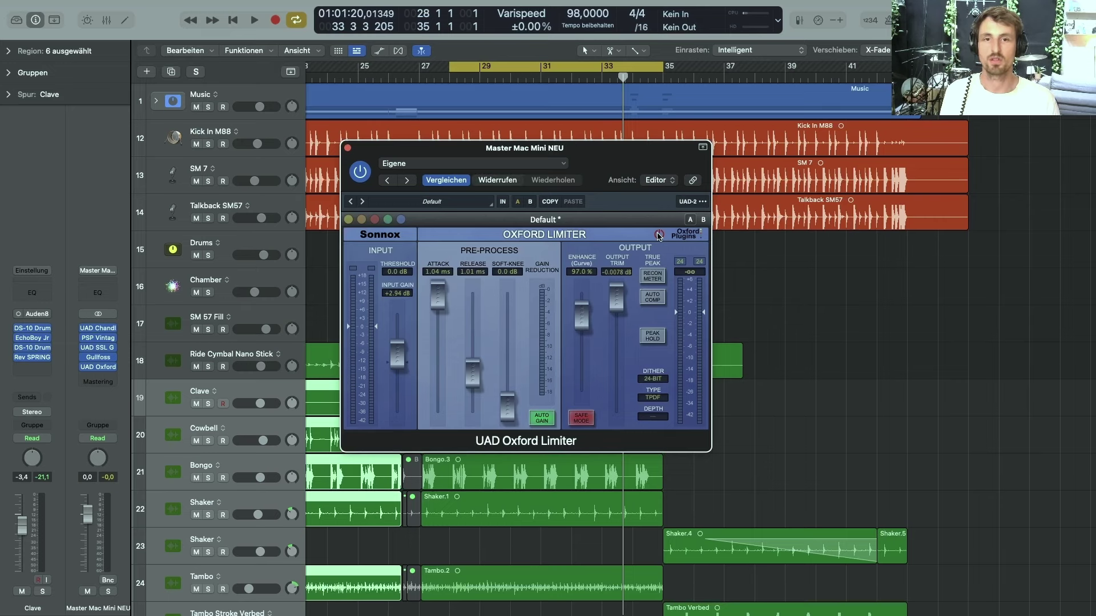
Audition the UAD Oxford Limiter on the master channel, and continue playback with cycle mode off and the whole arrangement in view
key(space)
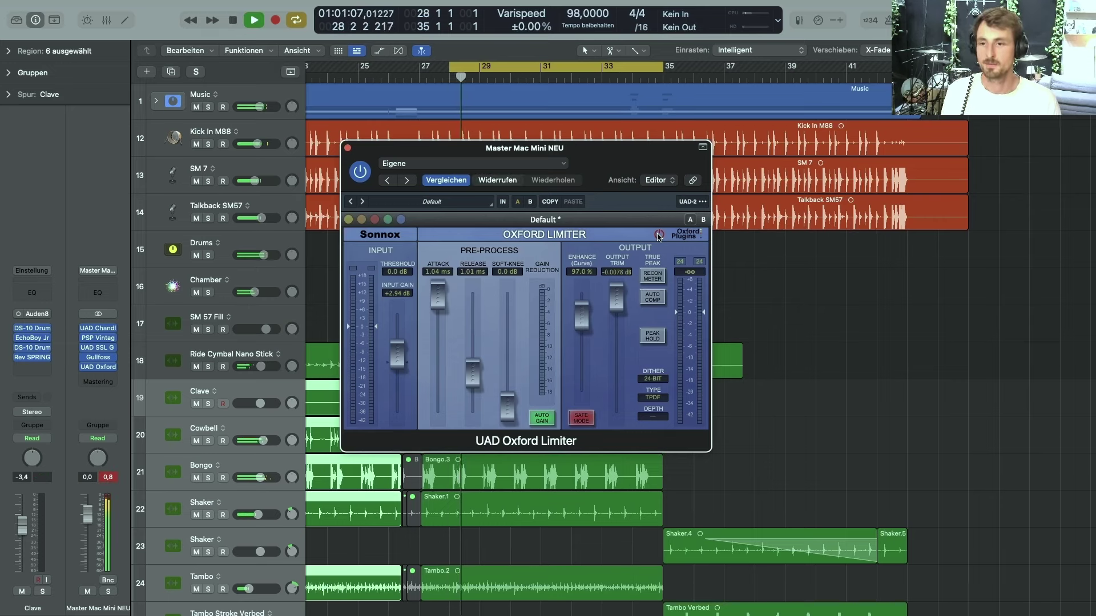
click(660, 236)
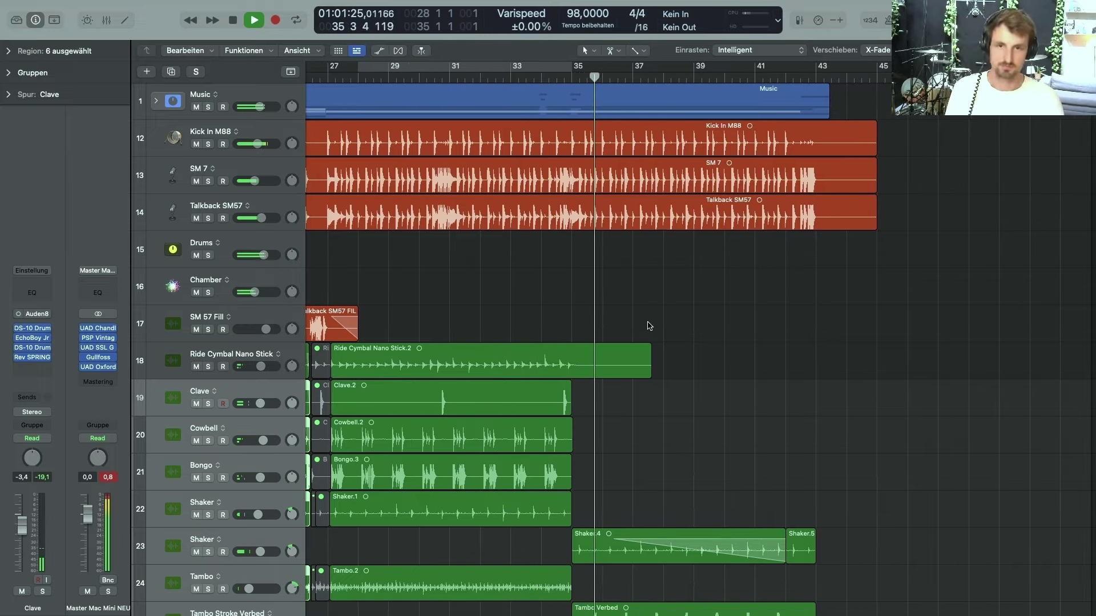
key(super)
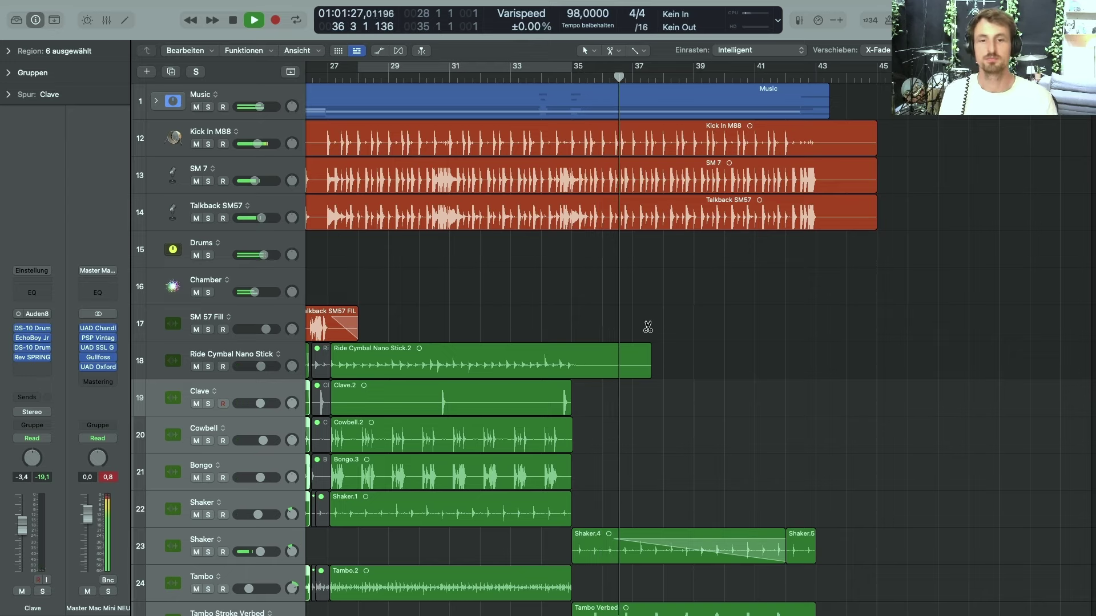
key(super+Left)
key(super+Left)
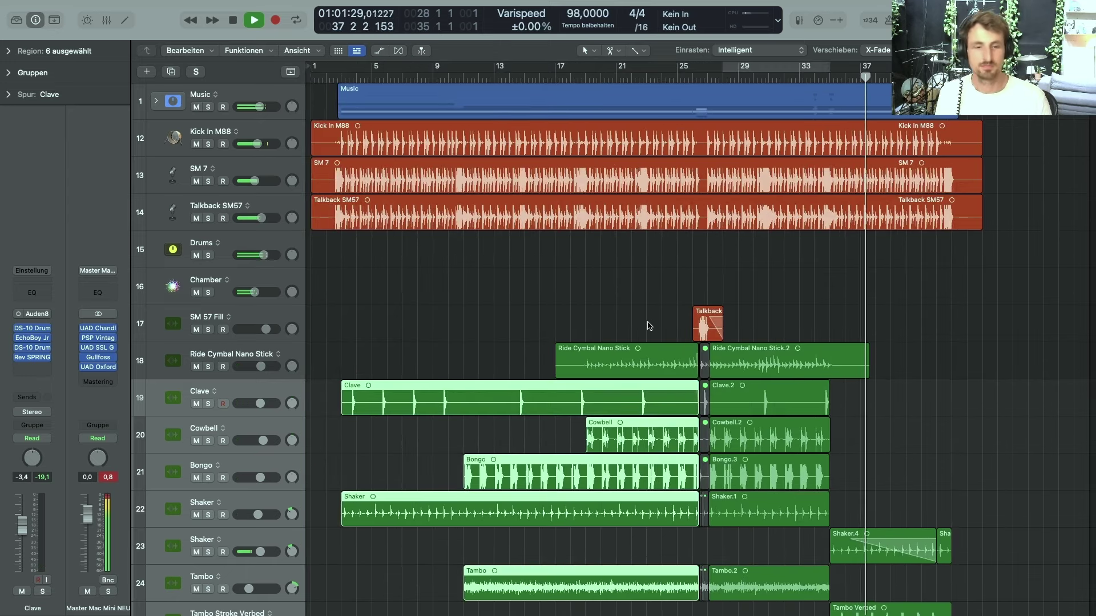